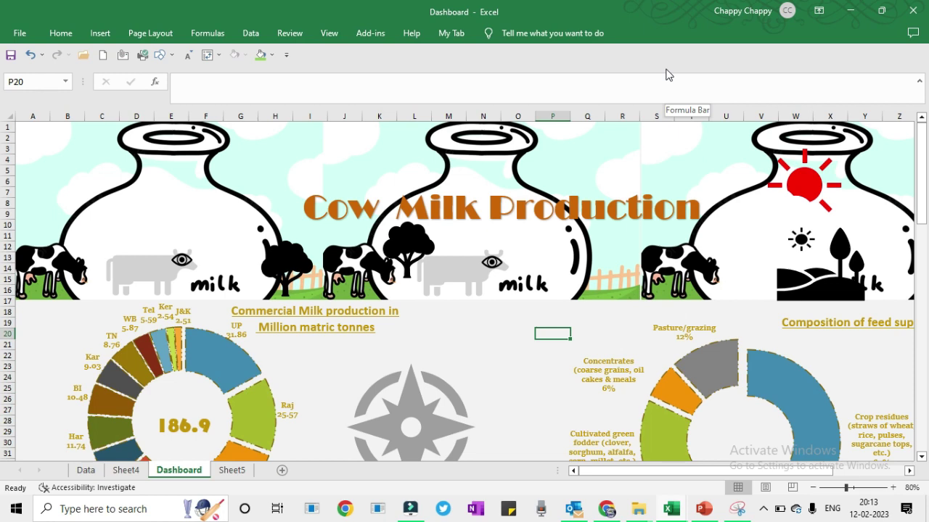
- Create a new blank workbook and apply the Median theme colors to it
key("ctrl+n")
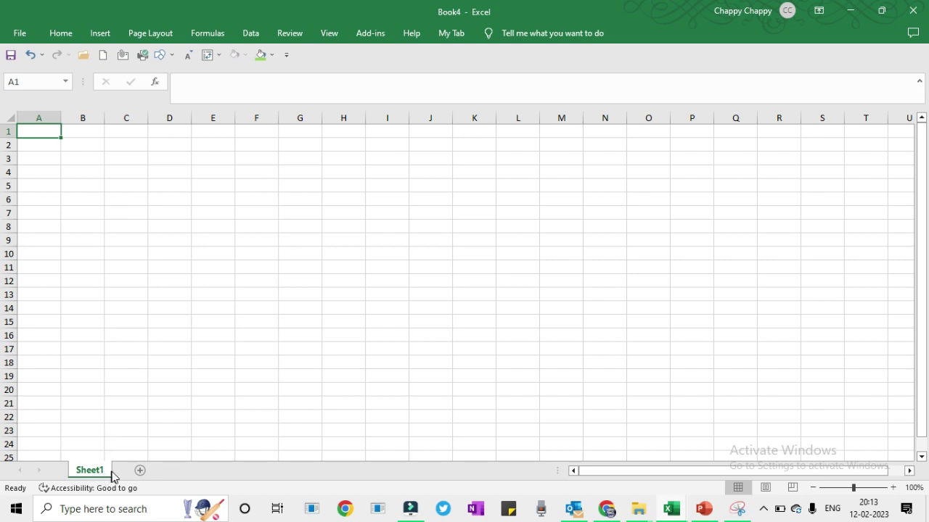
key("ctrl+w")
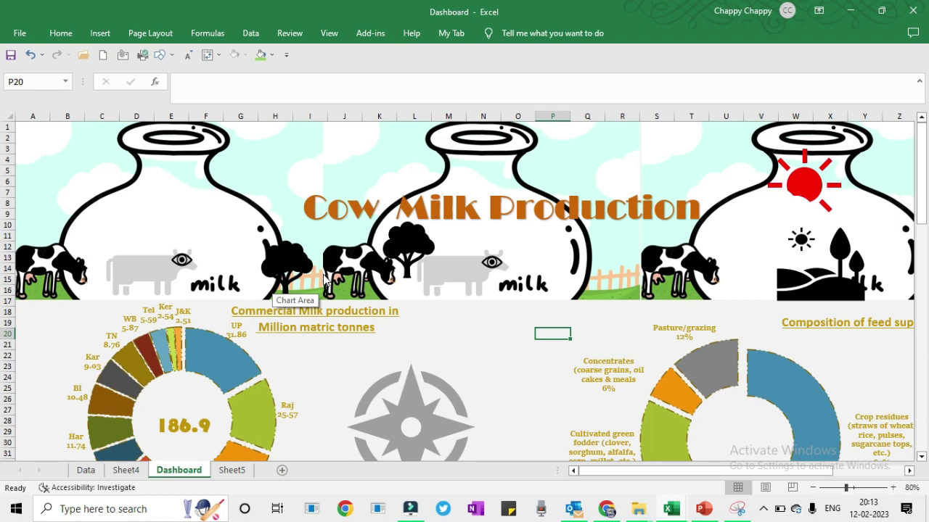
key("alt+Tab")
left_click(147, 33)
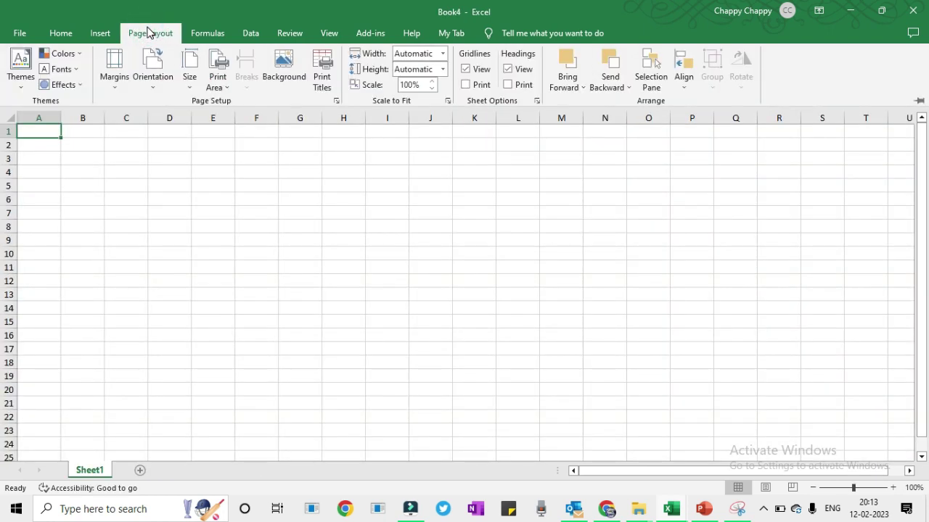
left_click(78, 53)
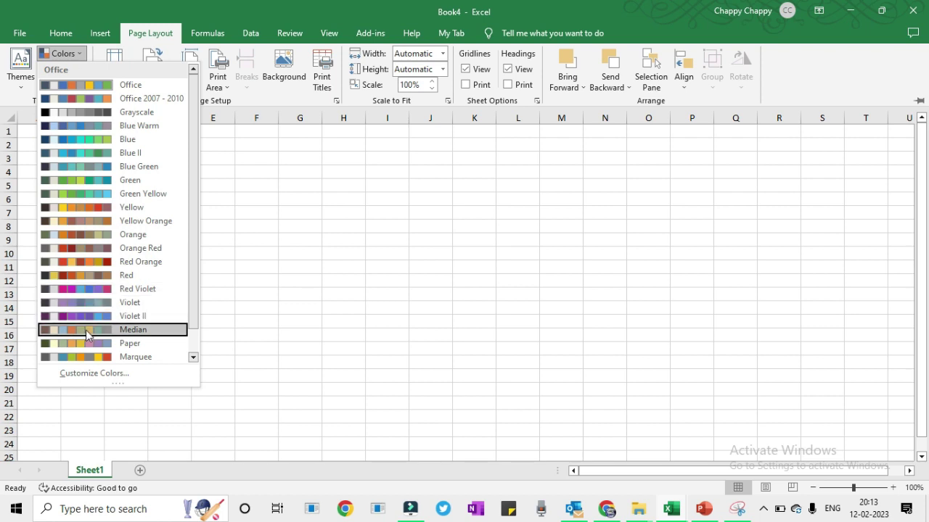
left_click(86, 330)
- Fill the range A1:S100 with the light tan theme color as the dashboard background
left_click(61, 33)
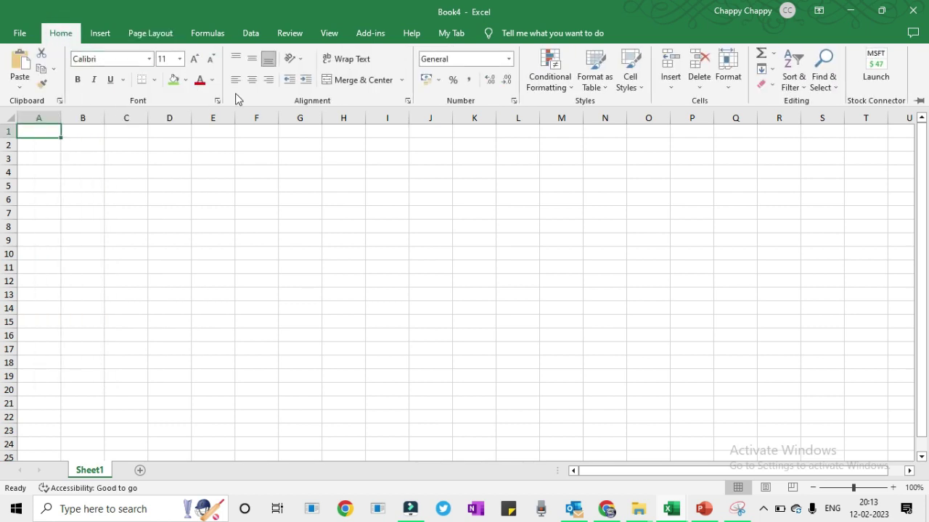
key("shift+Right")
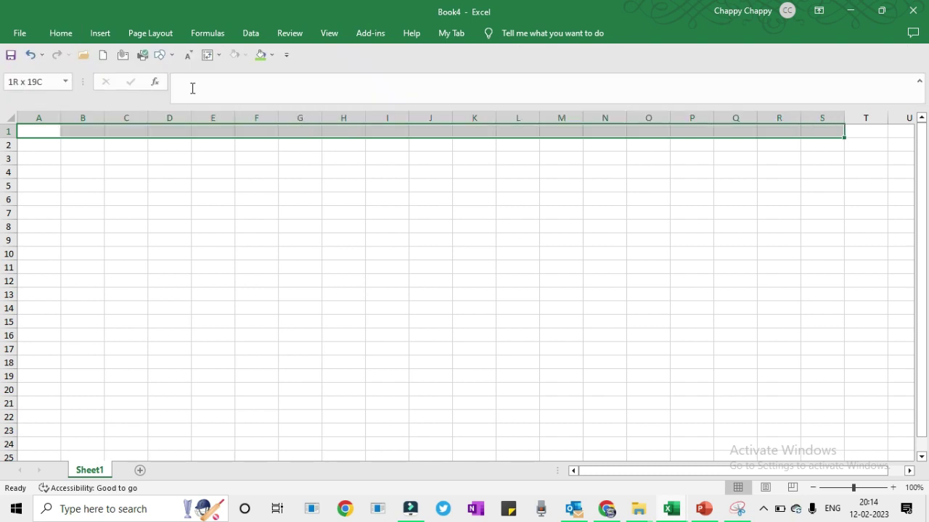
key("shift+Down")
key("shift+Down")
key("shift+Down")
key("shift+Down")
key("shift+Down")
key("shift+Down")
key("shift+Down")
key("shift+Down")
key("shift+Down")
key("shift+Down")
key("shift+Down")
key("shift+Down")
key("shift+Down")
key("shift+Down")
key("shift+Down")
key("shift+Down")
key("shift+Down")
key("shift+Down")
key("shift+Down")
key("shift+Down")
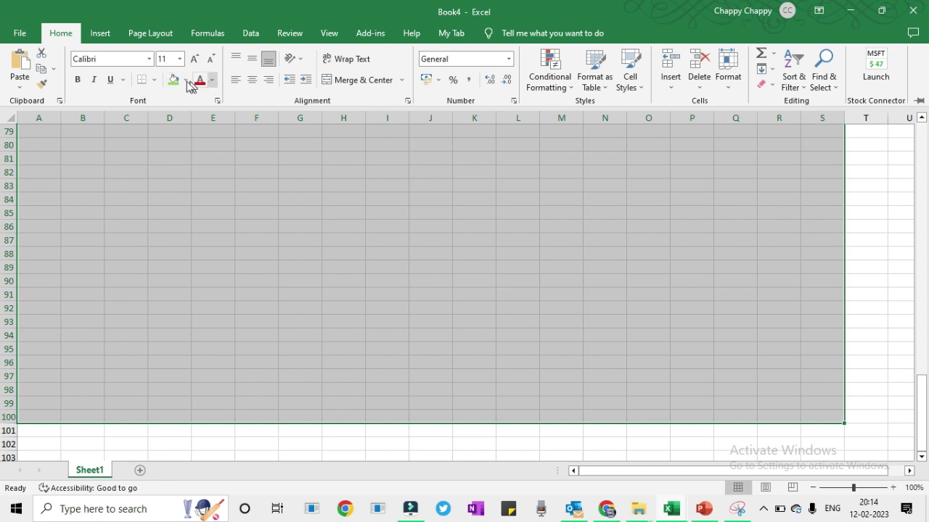
left_click(186, 79)
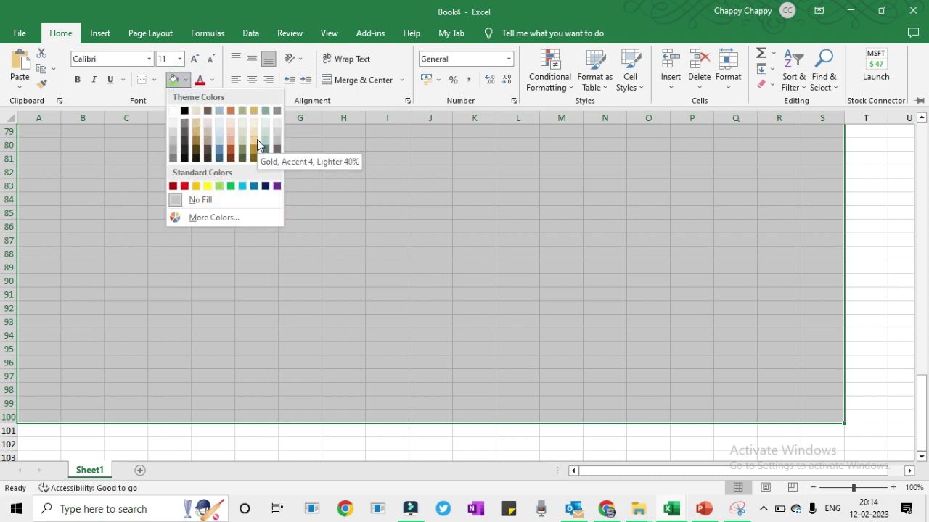
left_click(195, 122)
scroll(195, 125, "up", 6)
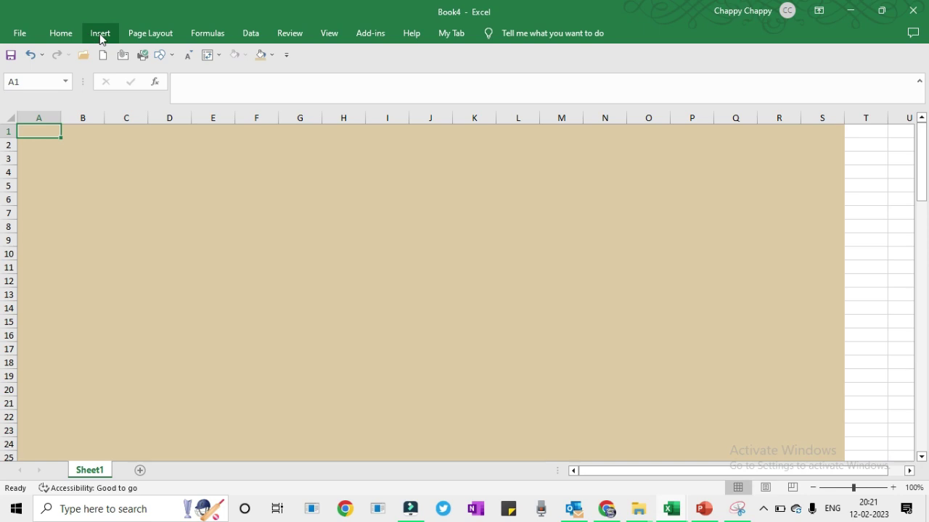
- Insert the pngtree-milk-cow-simple picture from the device's Downloads folder into the sheet
left_click(100, 33)
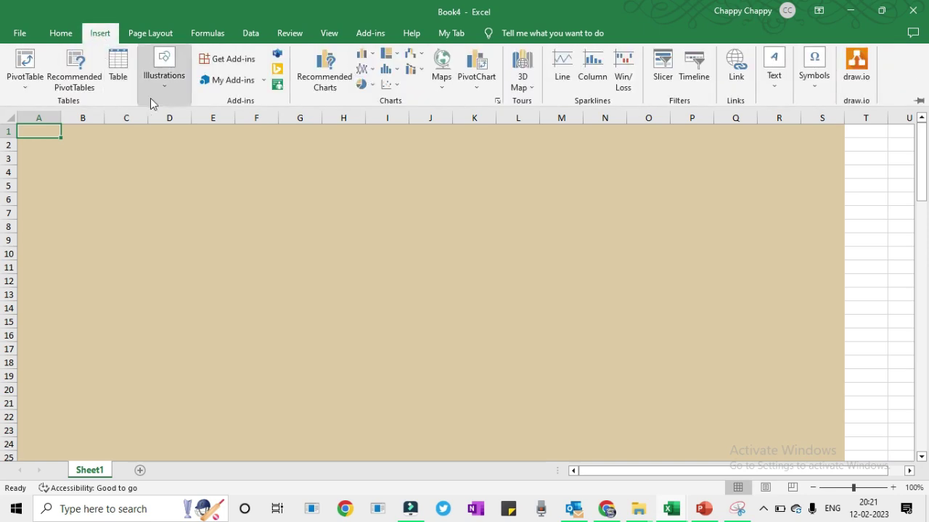
left_click(162, 94)
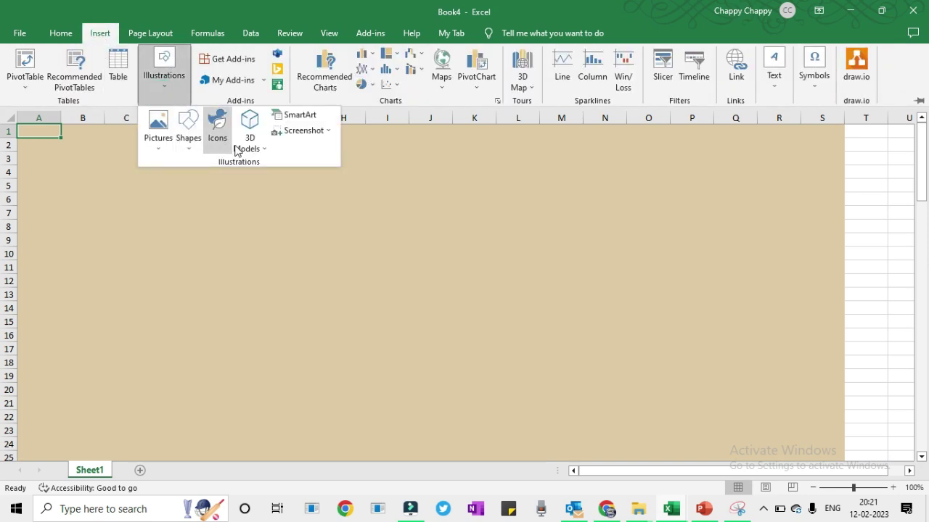
left_click(164, 148)
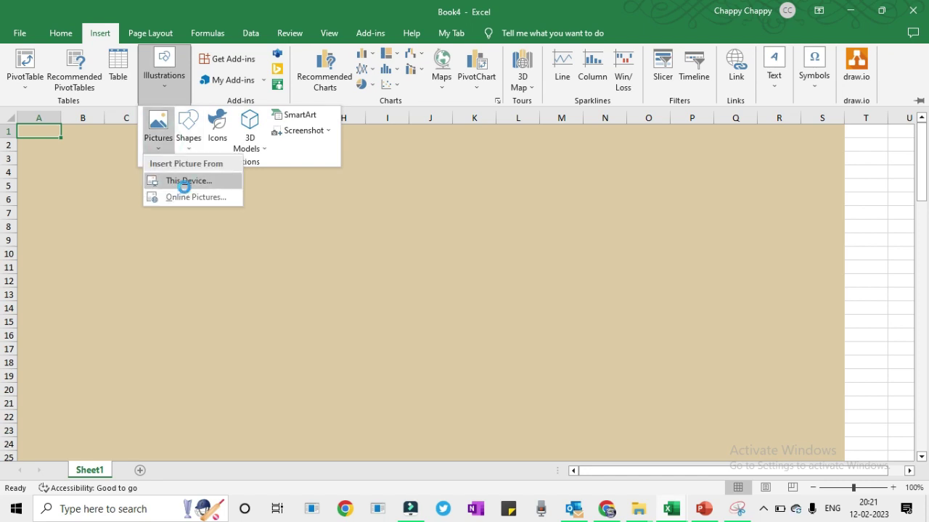
left_click(183, 181)
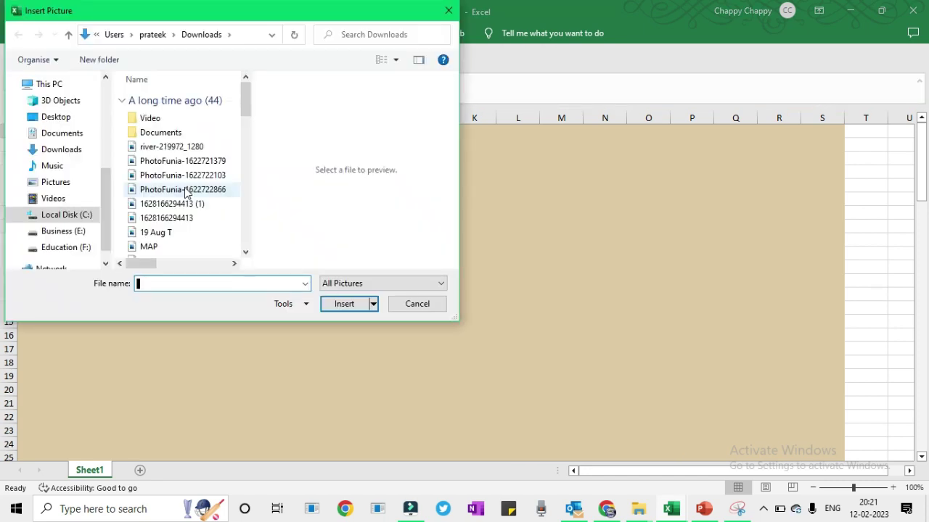
left_click(66, 149)
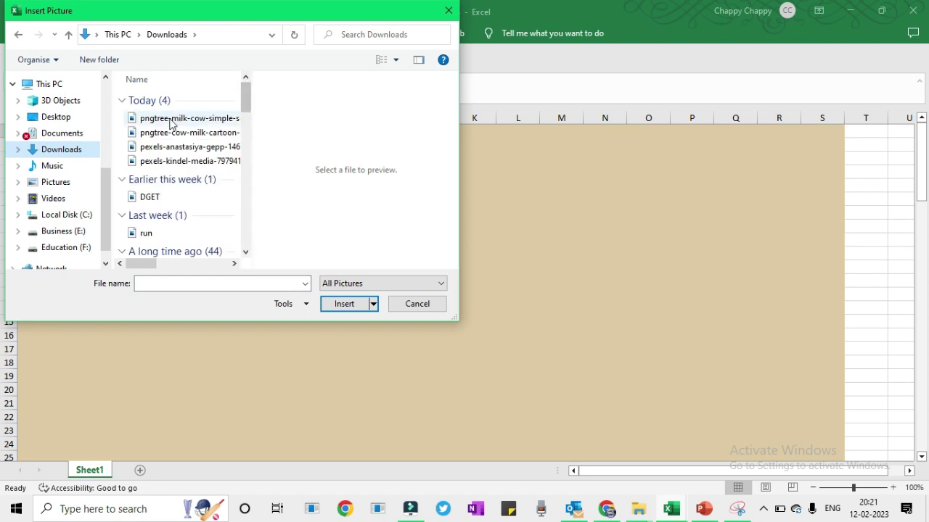
left_click(188, 120)
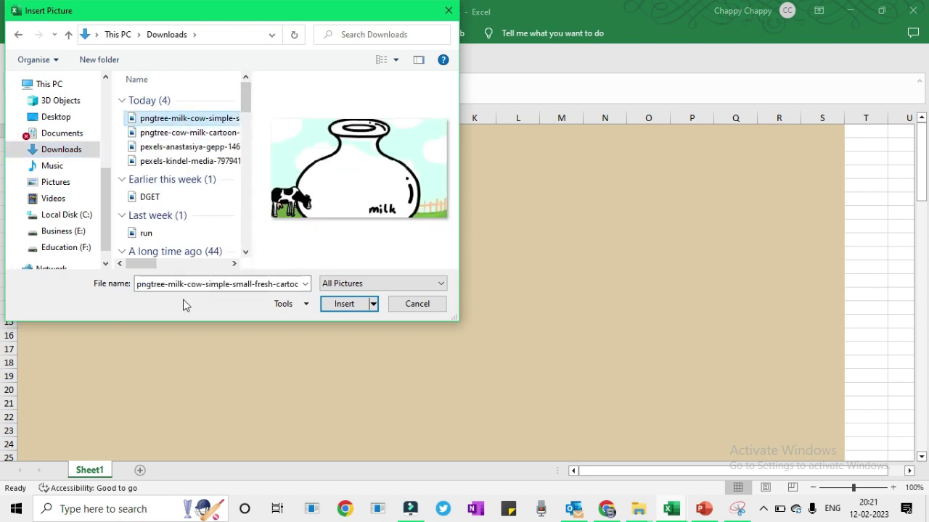
left_click(355, 308)
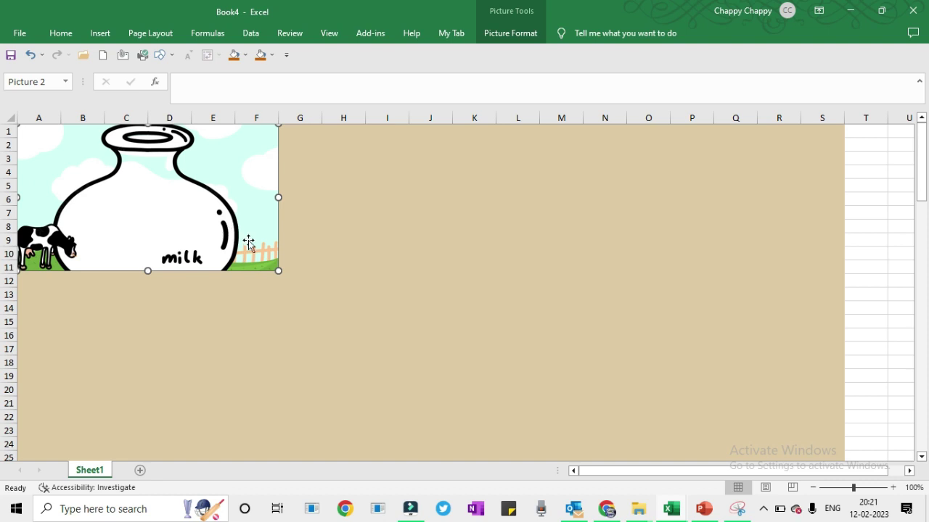
- Enlarge and duplicate the milk picture so two copies sit side by side across columns A to S, down to row 15
left_click_drag(278, 270, 300, 283)
left_click_drag(356, 286, 716, 262)
left_click_drag(760, 227, 788, 228)
left_click_drag(674, 229, 727, 231)
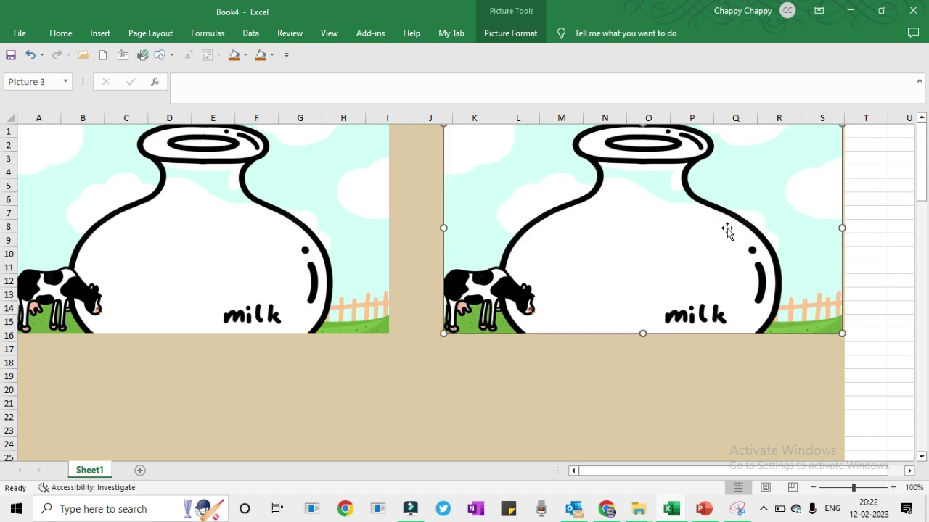
left_click(300, 172)
left_click_drag(390, 230, 443, 230)
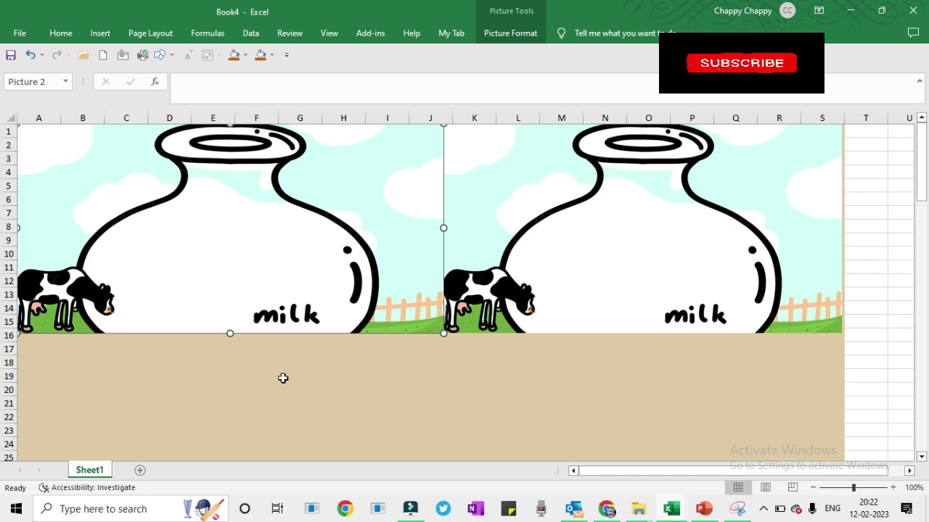
left_click(283, 377)
- Enter the picture source "pngtree.com" in cell T2
left_click(870, 149)
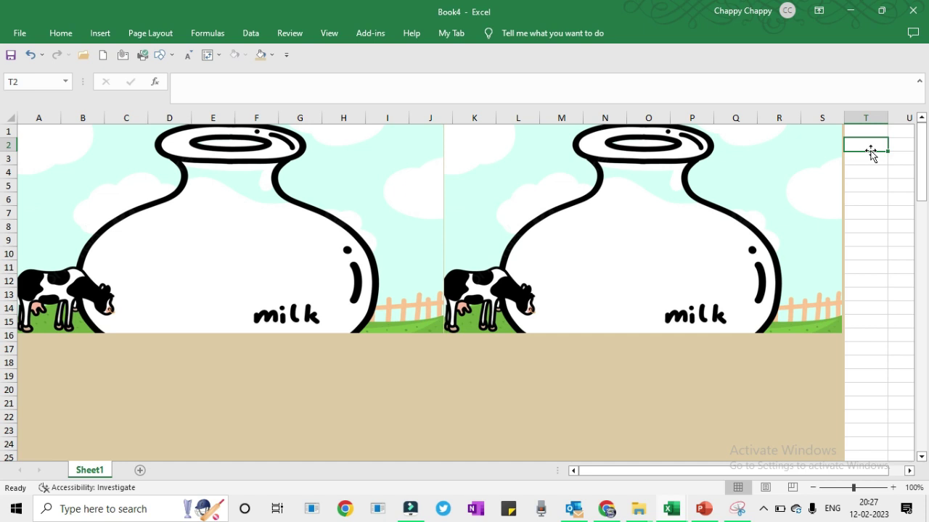
type("pn")
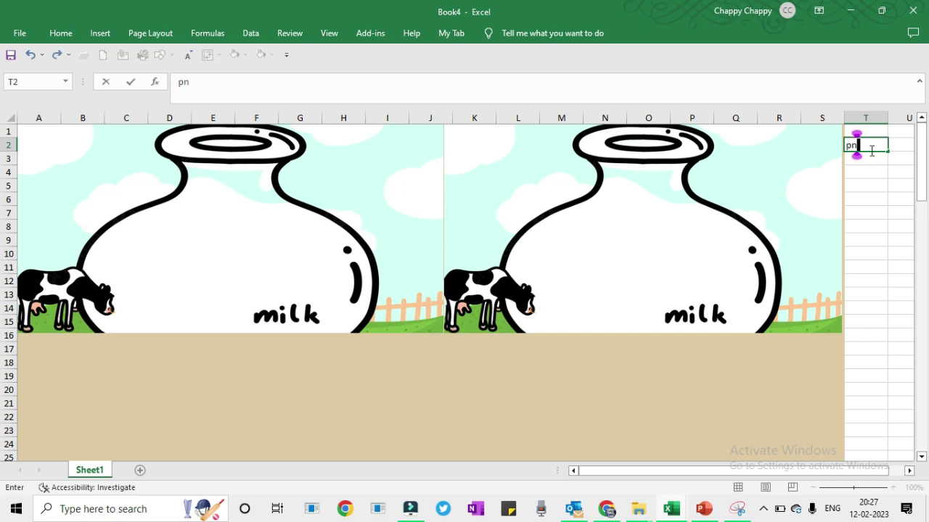
type("gtree")
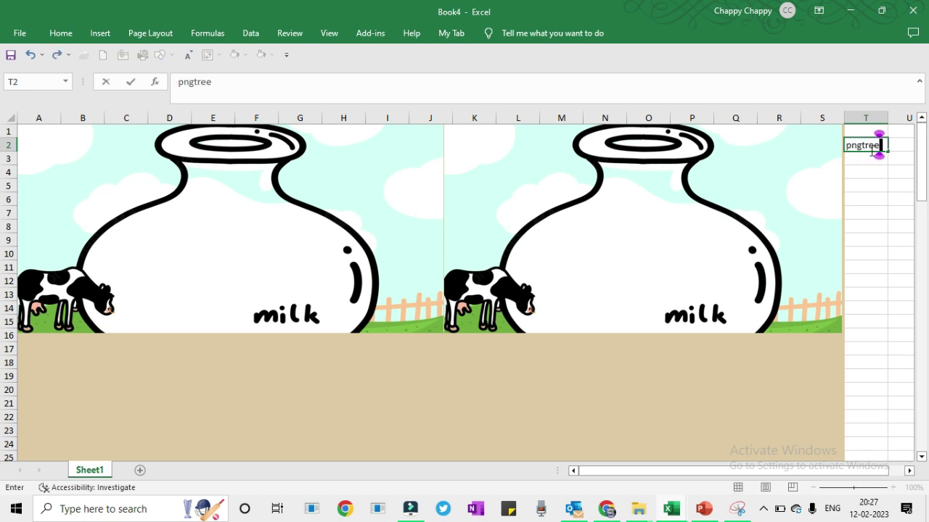
type(".com")
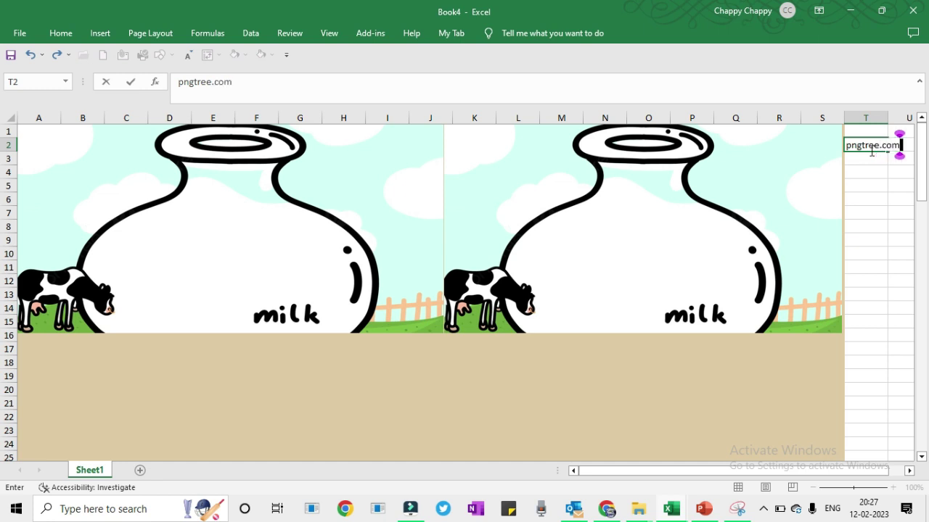
- Draw a wide rectangle spanning the middle of both pictures and enter the title "Cow Milk Production" in it
left_click(100, 33)
left_click(163, 80)
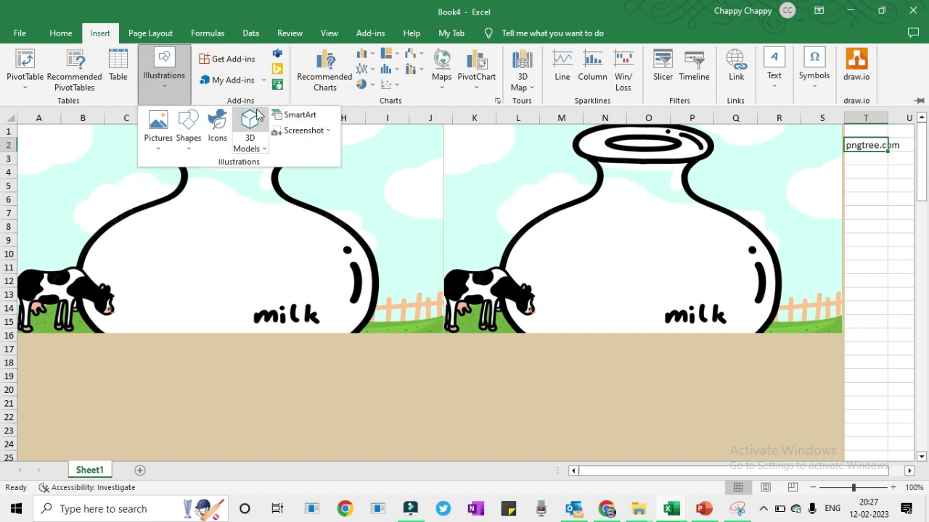
left_click(186, 142)
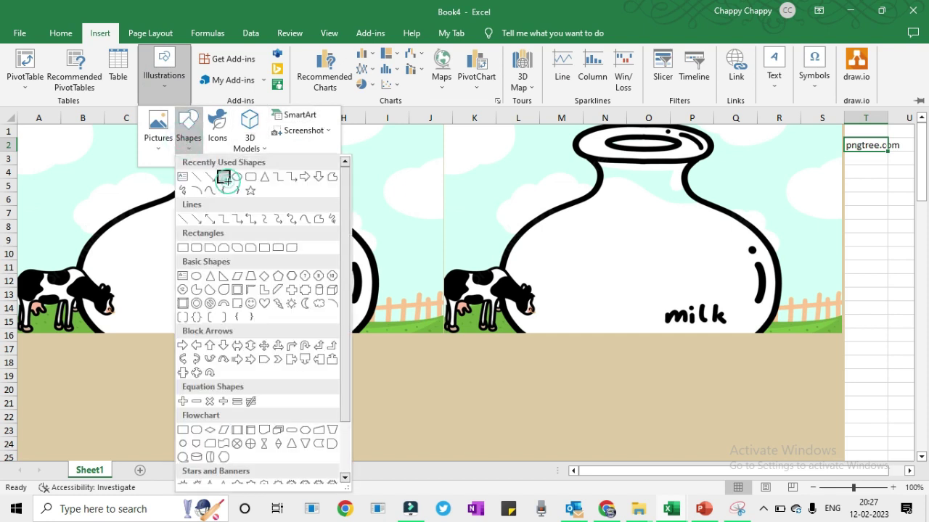
left_click(227, 180)
left_click_drag(233, 177, 636, 223)
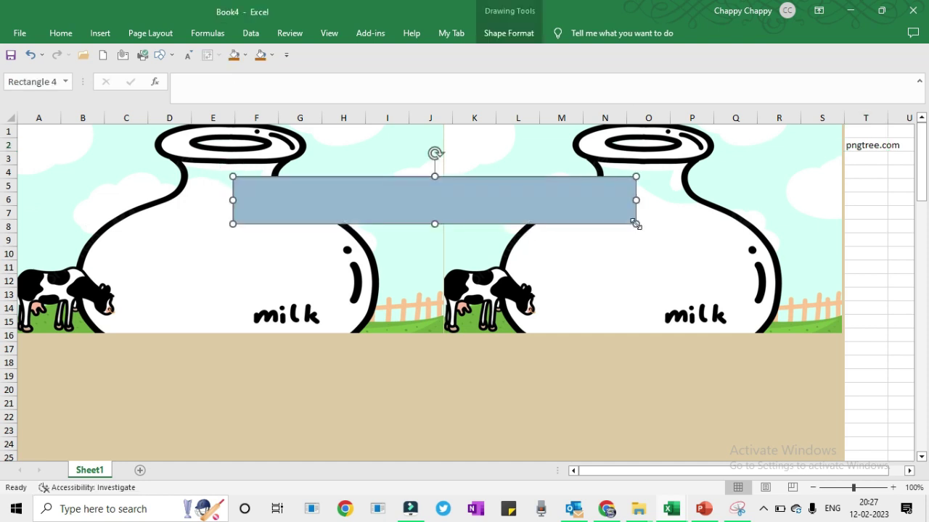
type("Cow Milk Production")
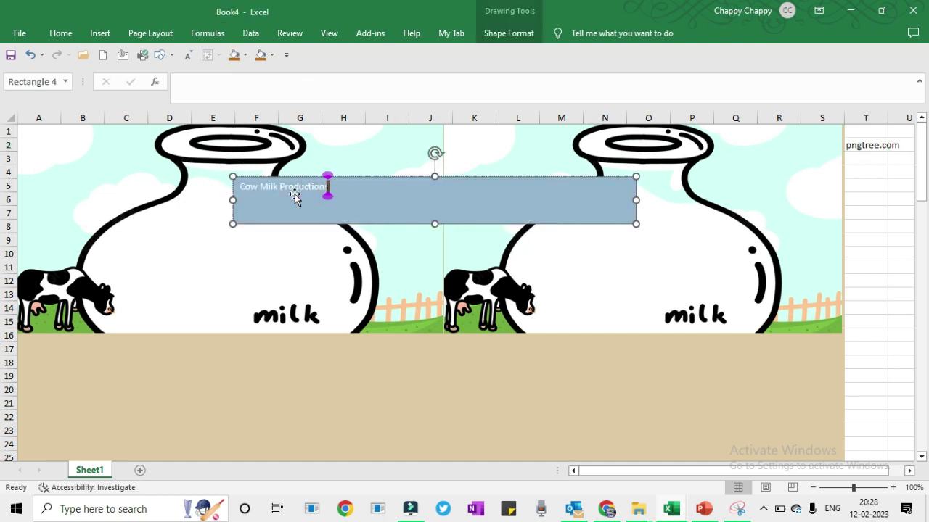
key("shift+Left")
key("shift+Left")
key("shift+Left")
key("shift+Left")
key("shift+Left")
key("shift+Left")
key("shift+Left")
key("shift+Left")
key("shift+Left")
key("shift+Left")
key("shift+Left")
key("shift+Left")
key("shift+Left")
key("shift+Left")
key("shift+Left")
key("shift+Left")
key("shift+Left")
key("shift+Left")
key("shift+Left")
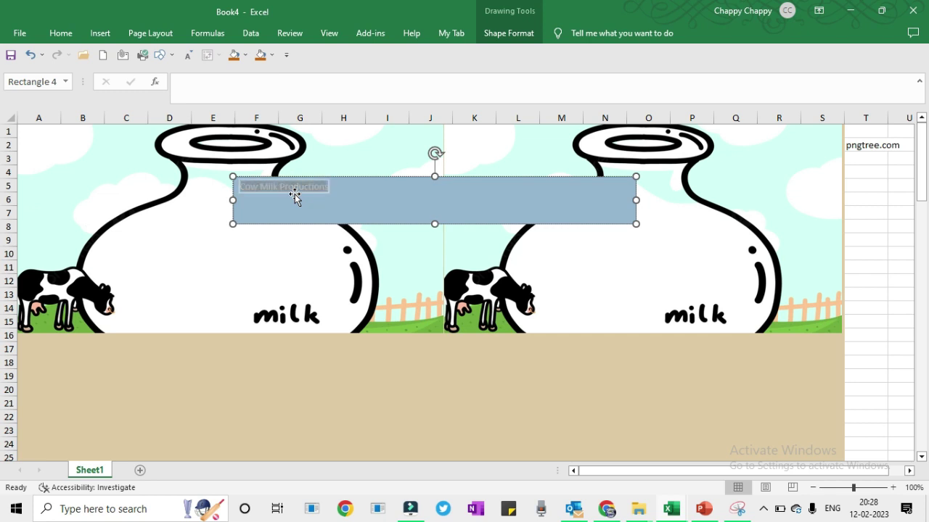
key("Right")
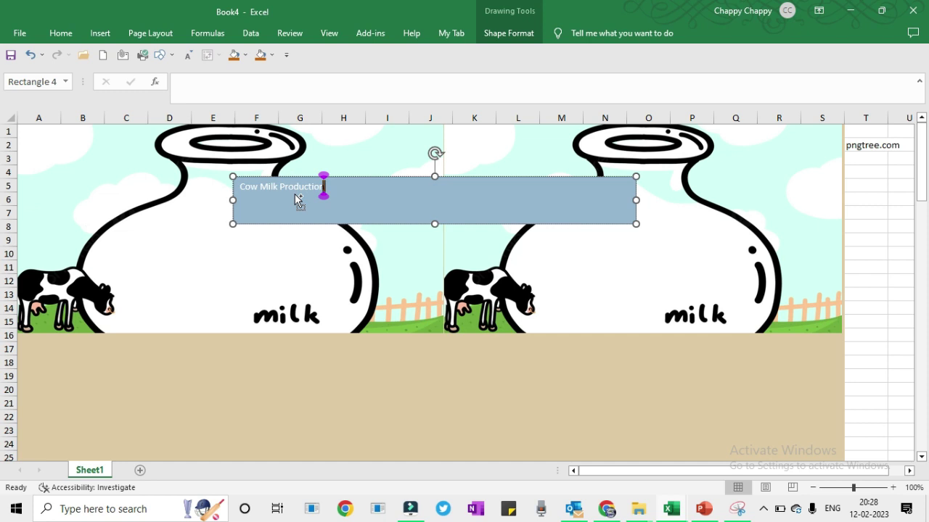
- Increase the font size of the whole "Cow Milk Production" title to 36
key("ctrl+a")
left_click(60, 33)
left_click(194, 59)
left_click(194, 59)
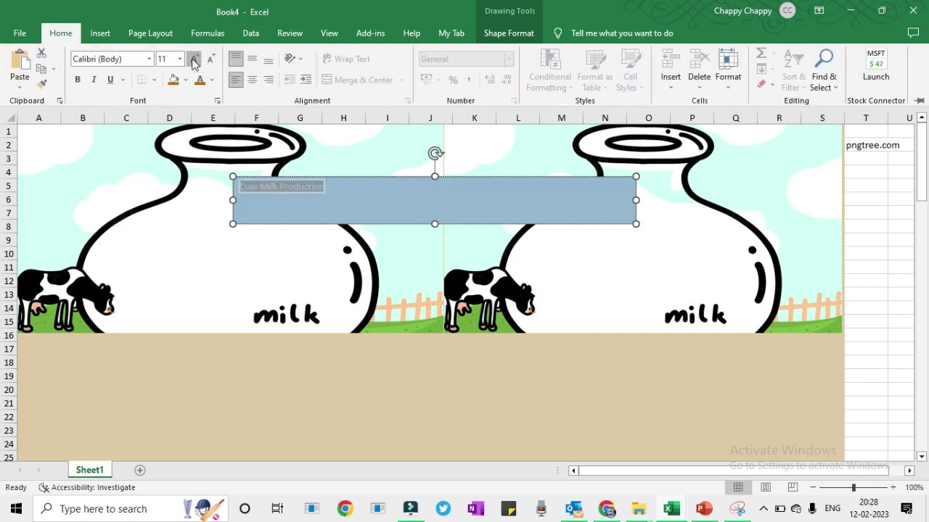
left_click(194, 60)
left_click(193, 59)
left_click(194, 59)
left_click(193, 60)
left_click(194, 59)
left_click(193, 60)
left_click(193, 60)
left_click(193, 60)
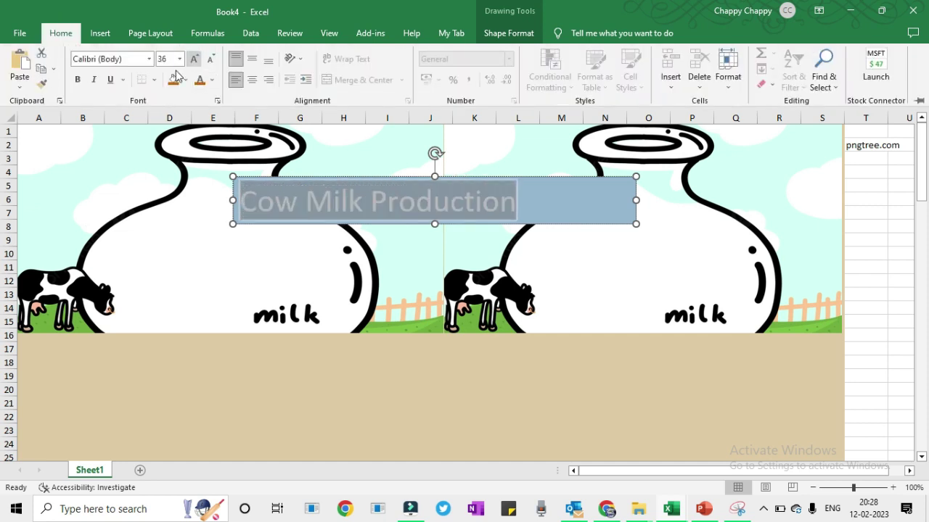
- Change the title's font to Bauhaus 93 and move its rectangle up to about rows 2 to 5
left_click(150, 60)
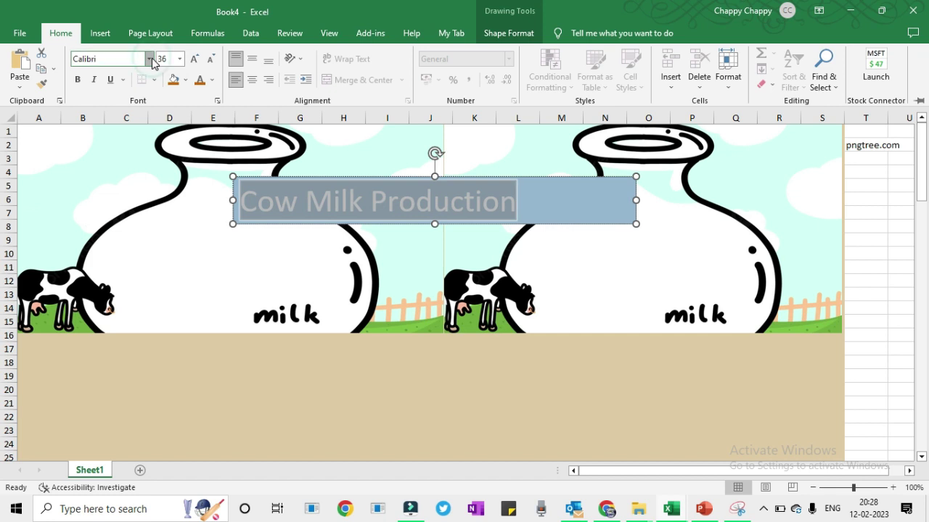
left_click(150, 59)
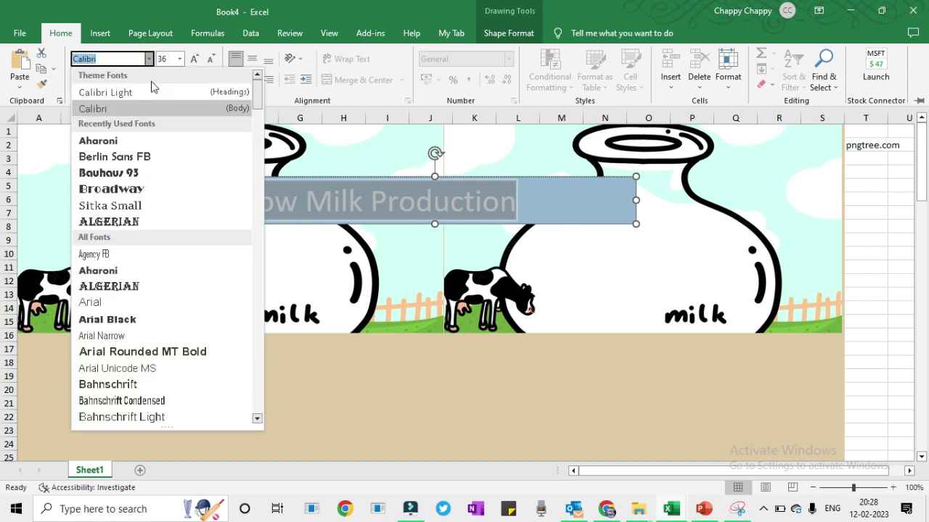
left_click(140, 174)
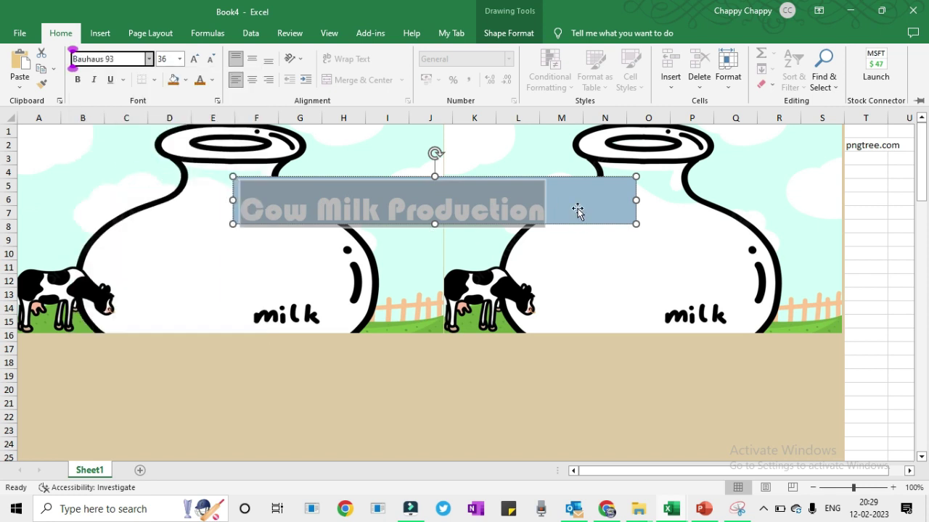
left_click(637, 200)
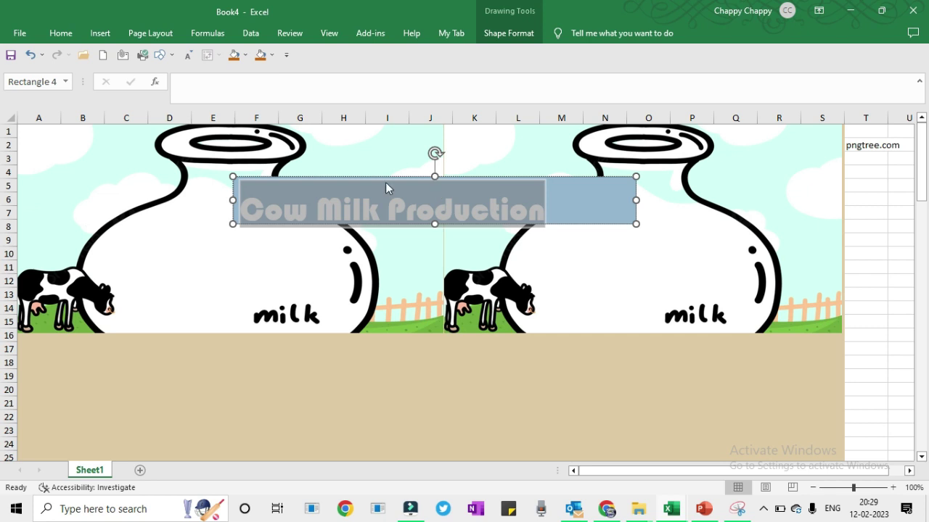
left_click(406, 289)
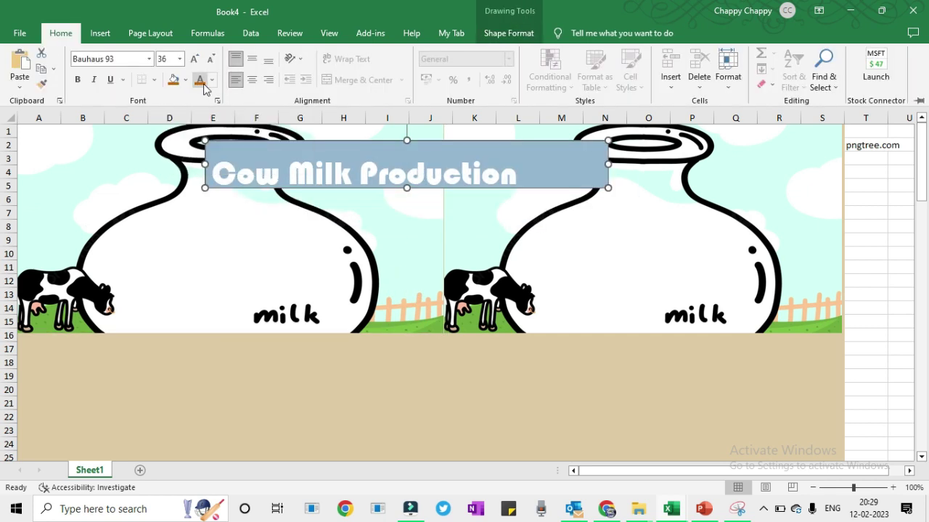
- Colour the "Cow Milk Production" title text orange and remove the fill and outline of its rectangle
left_click(201, 82)
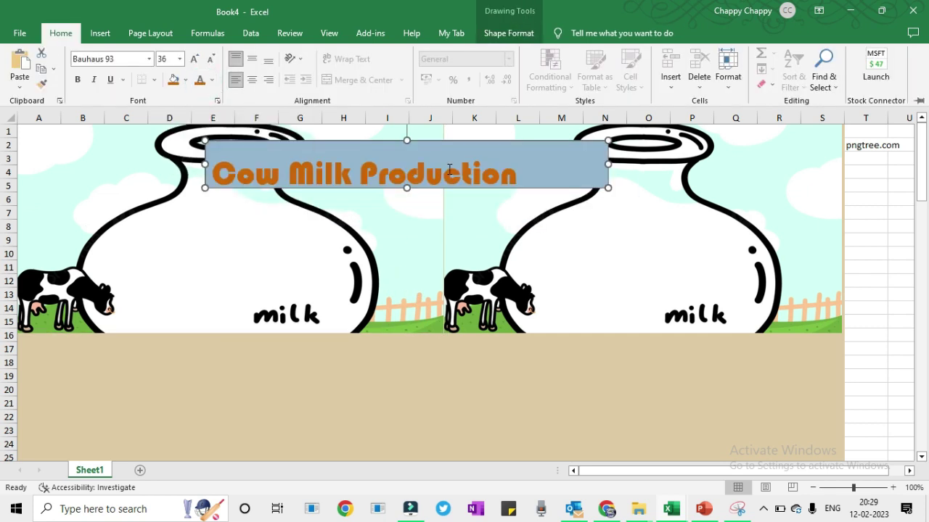
key("ctrl+F1")
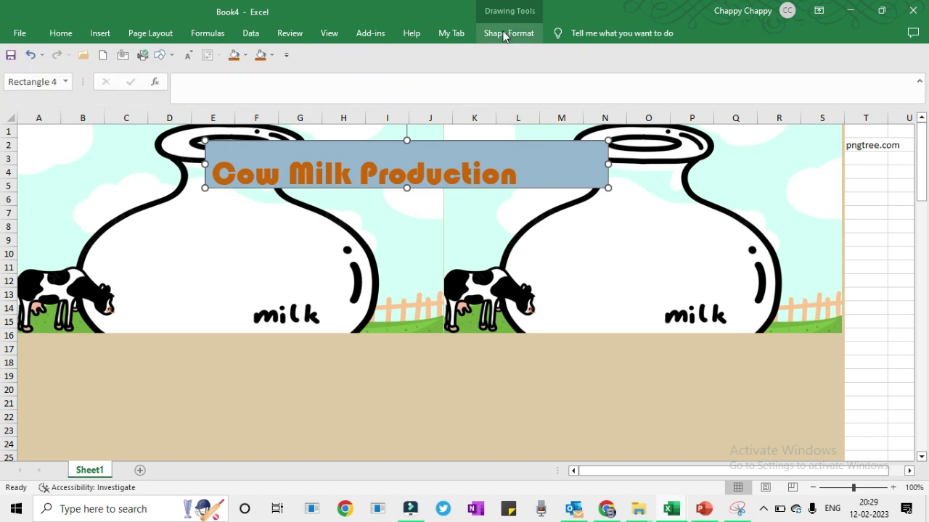
left_click(505, 33)
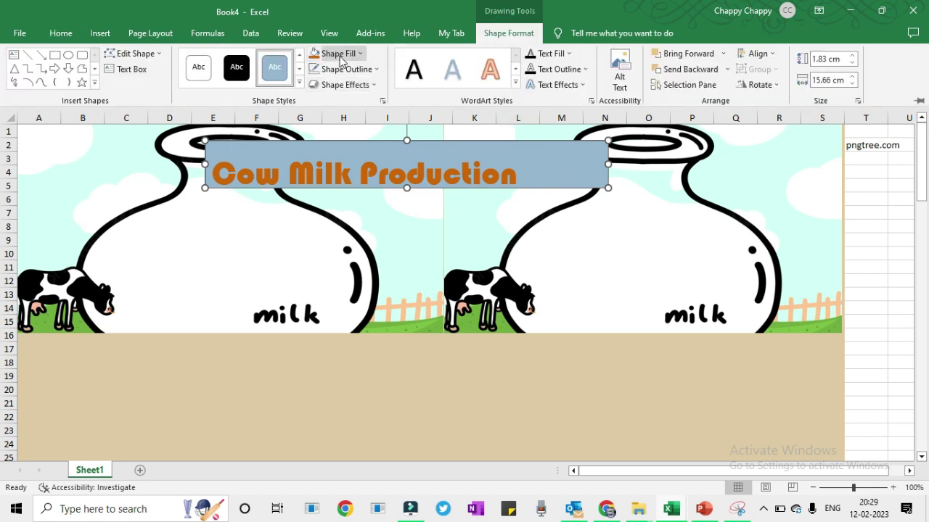
left_click(340, 58)
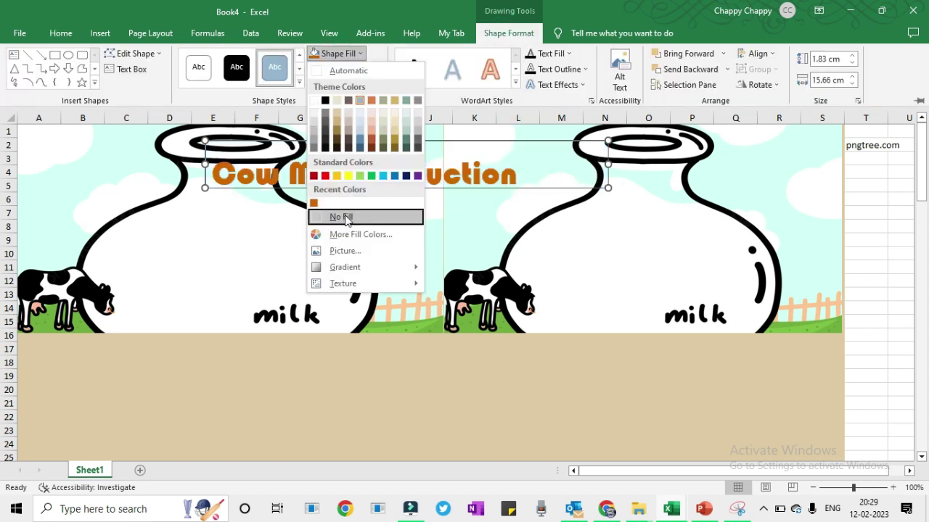
left_click(341, 218)
left_click(360, 71)
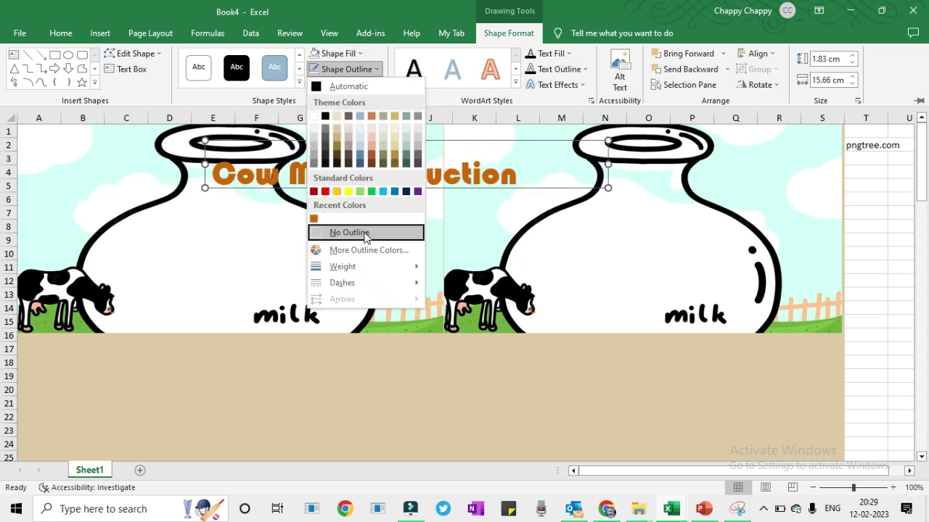
left_click(365, 233)
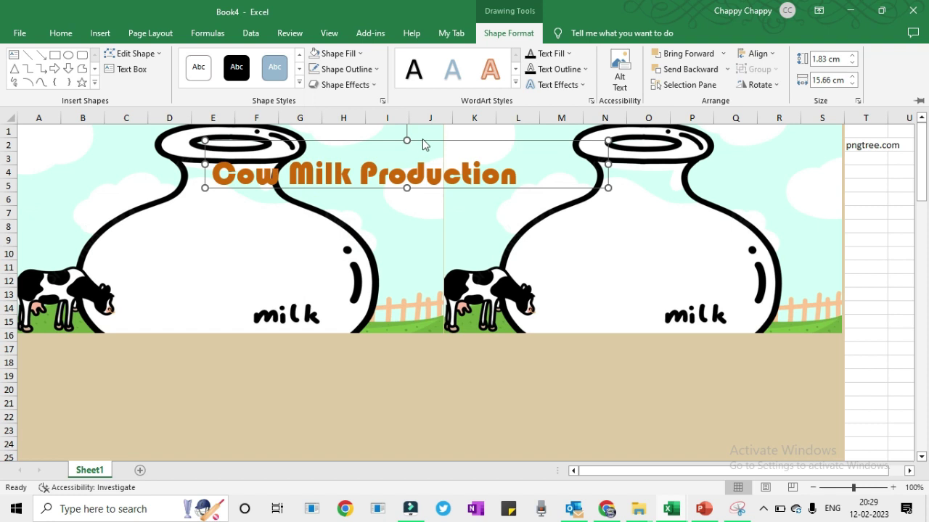
key("ctrl+F1")
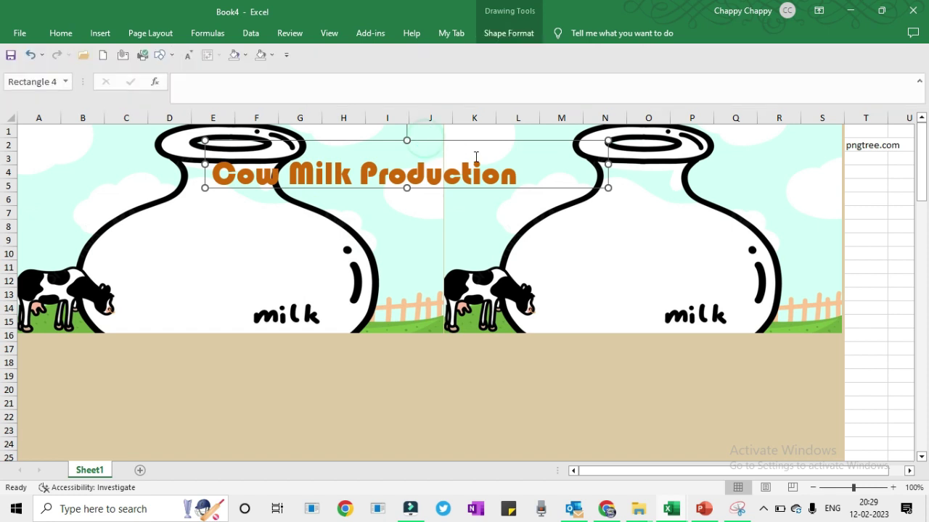
- Move the title rectangle towards the middle of the header pictures, to about columns G to O and rows 3 to 6
left_click(451, 221)
left_click(412, 145)
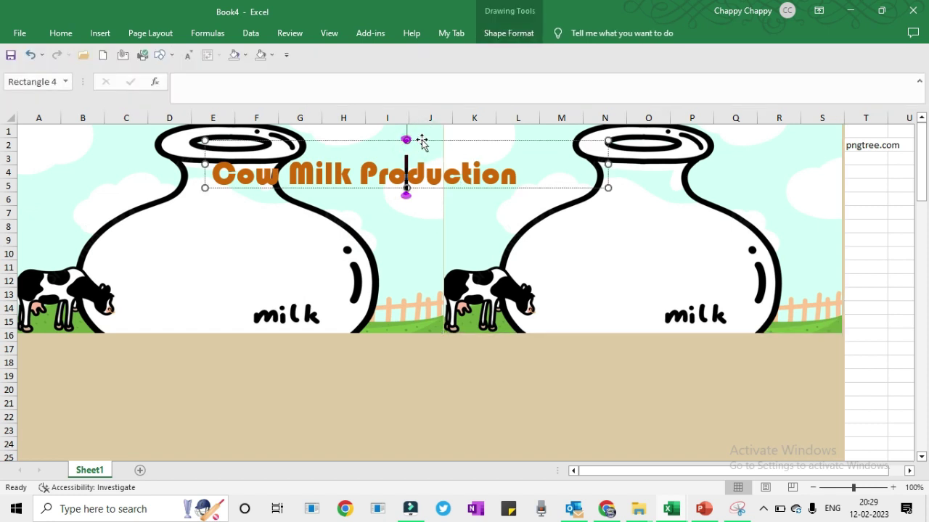
left_click_drag(449, 151, 489, 152)
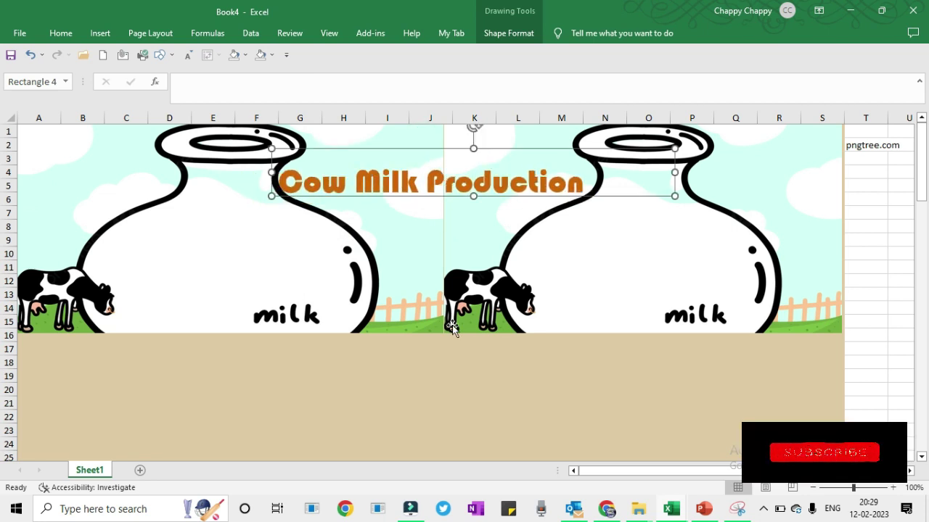
- Add a new worksheet and name it "Raw Data"
left_click(140, 470)
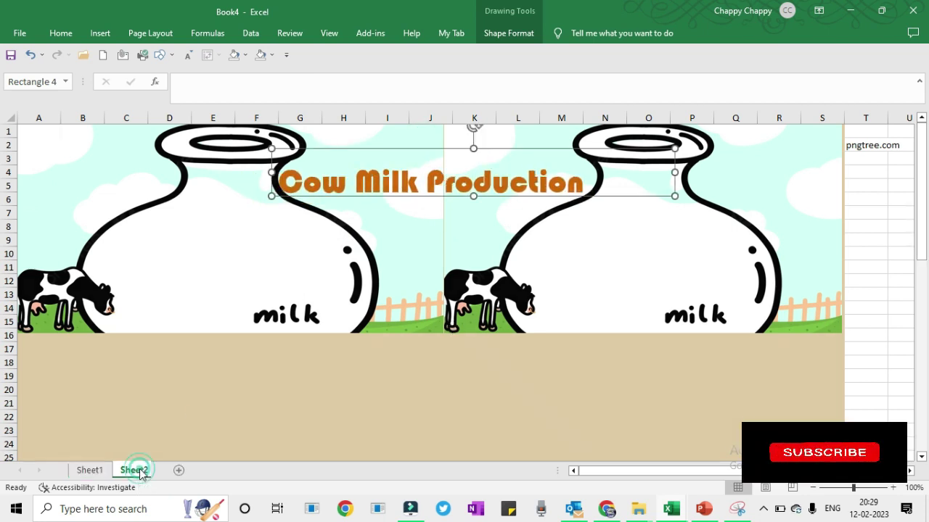
double_click(136, 470)
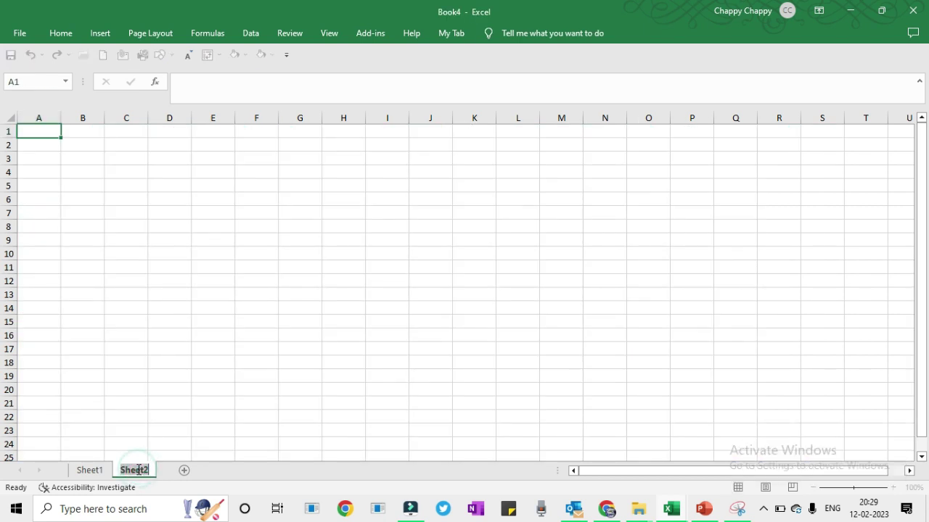
type("Raw Data")
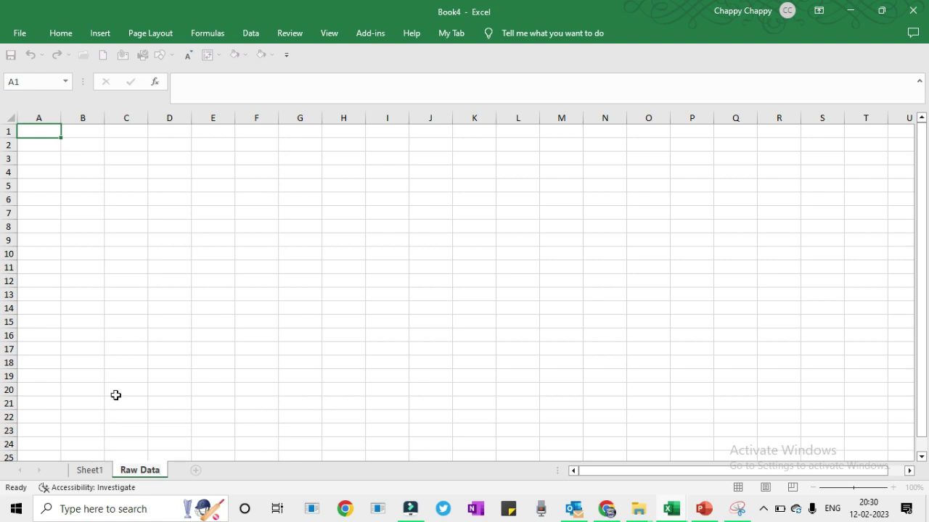
left_click(121, 348)
- Rename Sheet1 as "Dashboard"
left_click(89, 471)
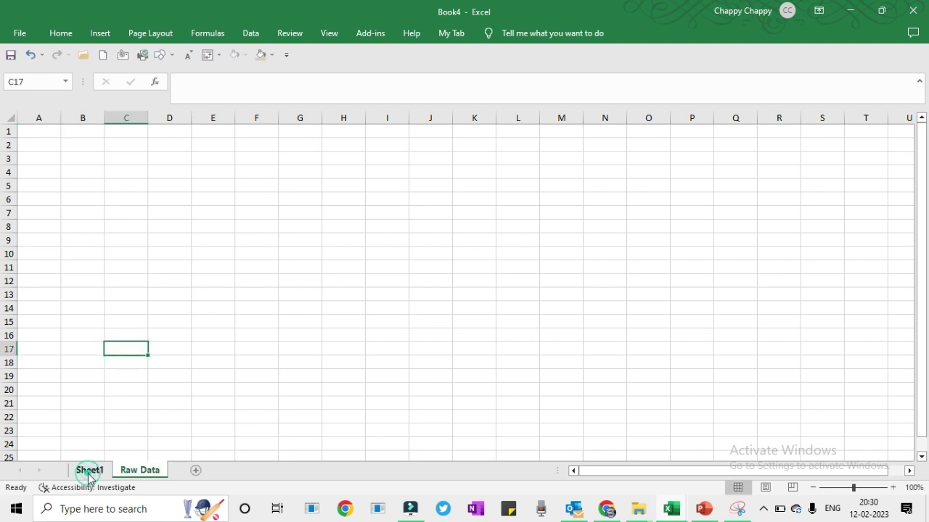
double_click(89, 471)
type("Das")
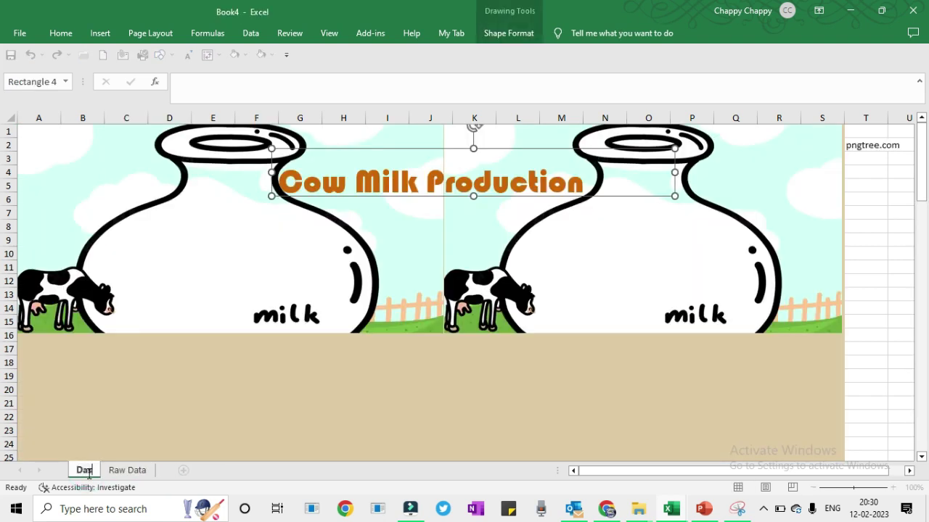
type("hboard")
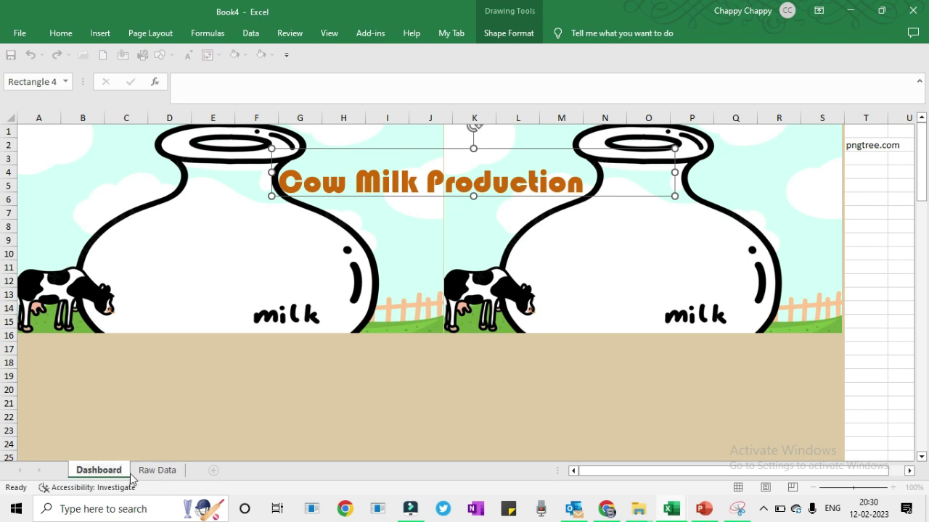
- Copy the Data sheet's tables from the Dashboard workbook into Raw Data at A1 and fit the column widths to their contents
left_click(162, 471)
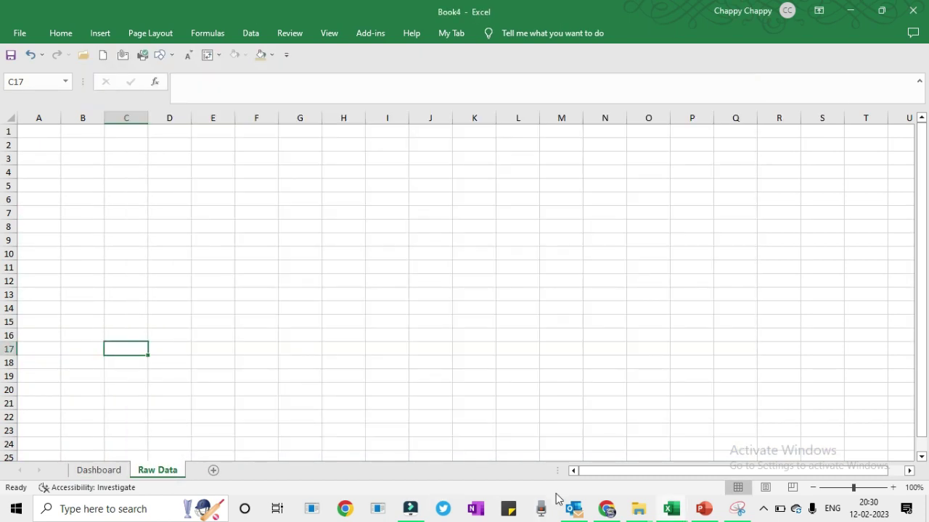
left_click(672, 510)
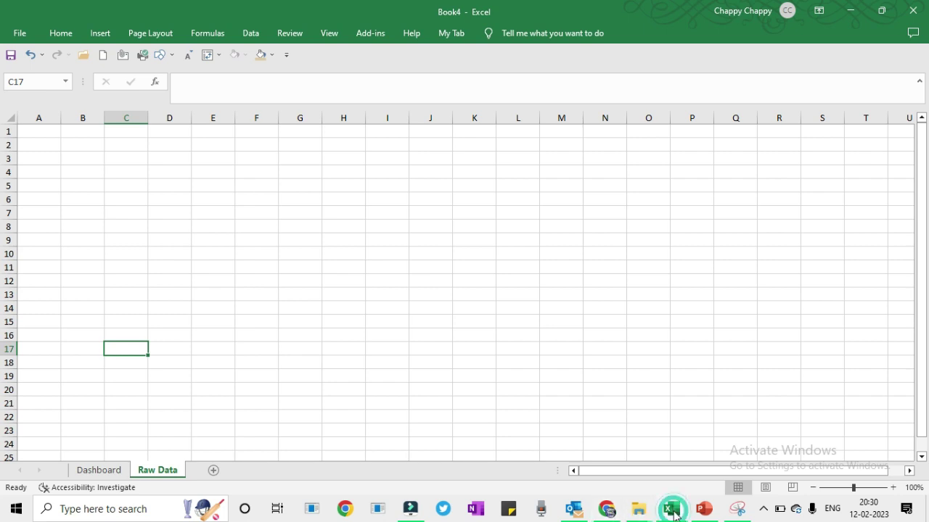
left_click(564, 444)
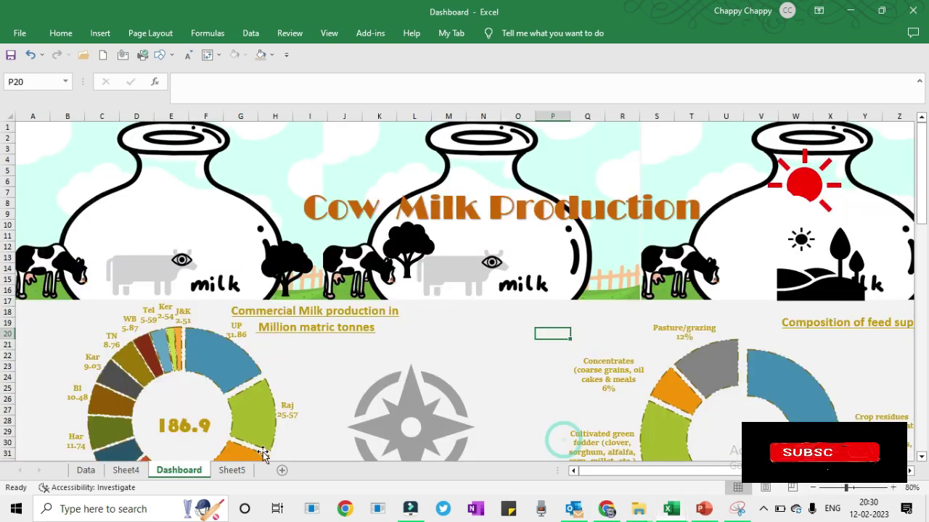
left_click(233, 470)
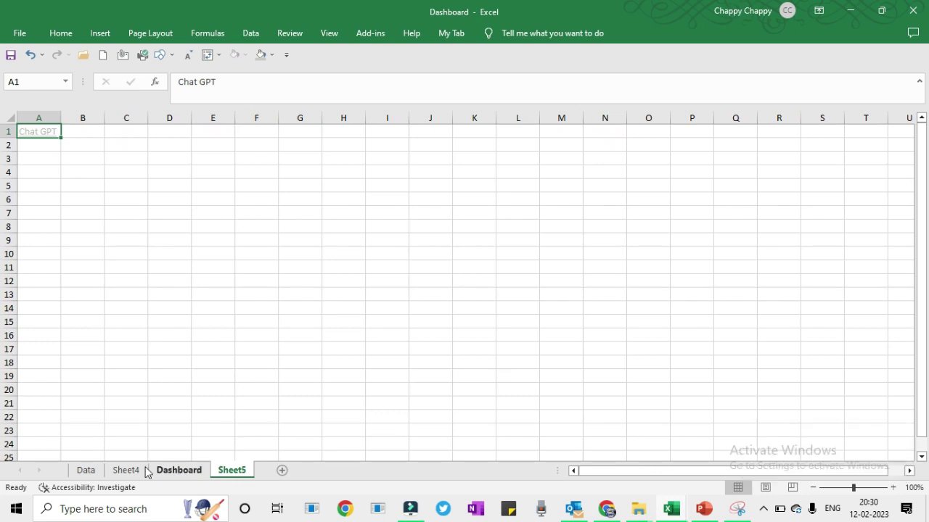
left_click(131, 470)
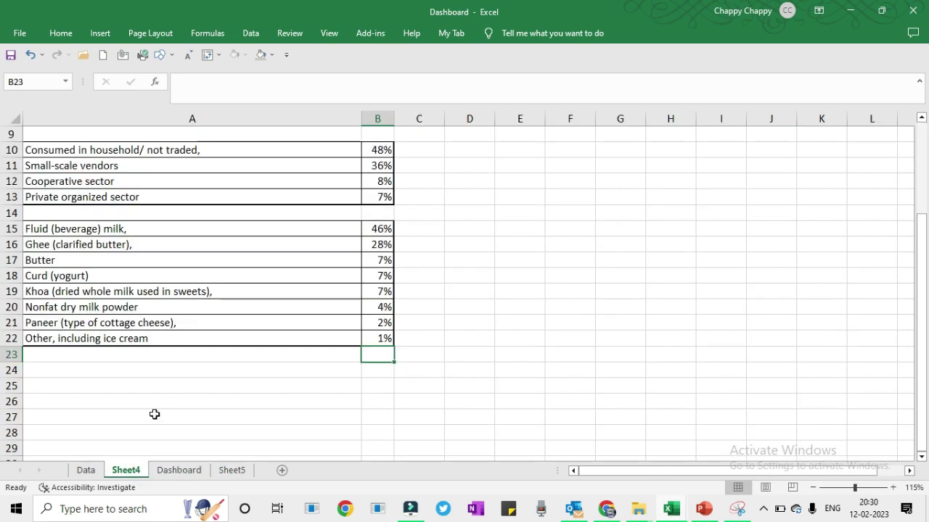
left_click(86, 470)
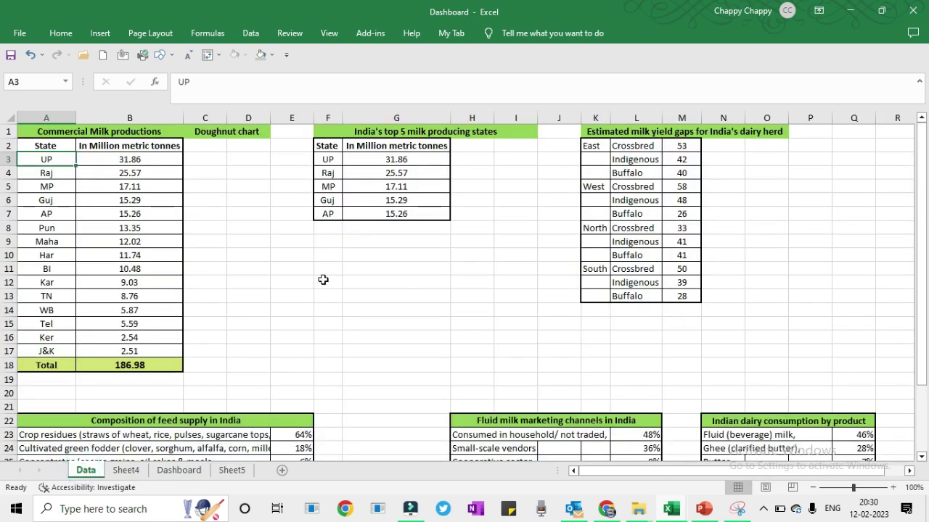
key("alt+Tab")
left_click(42, 132)
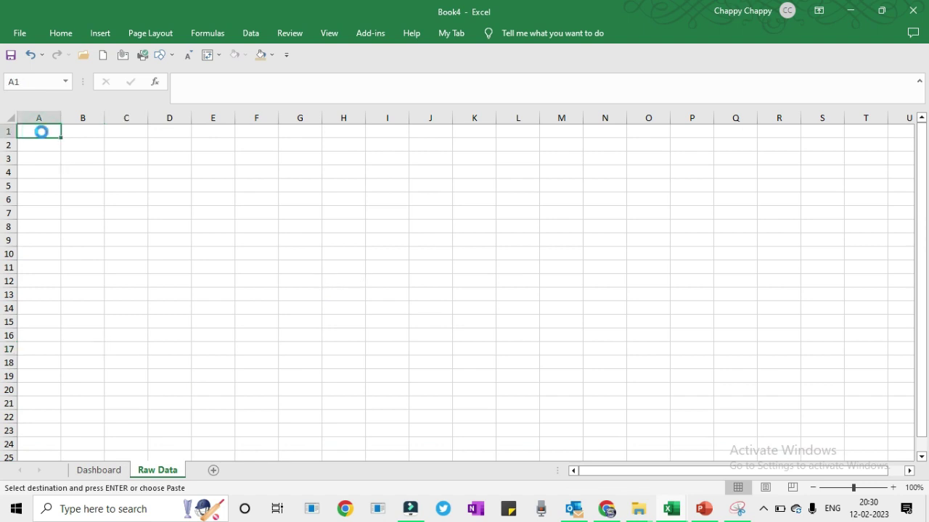
key("ctrl+v")
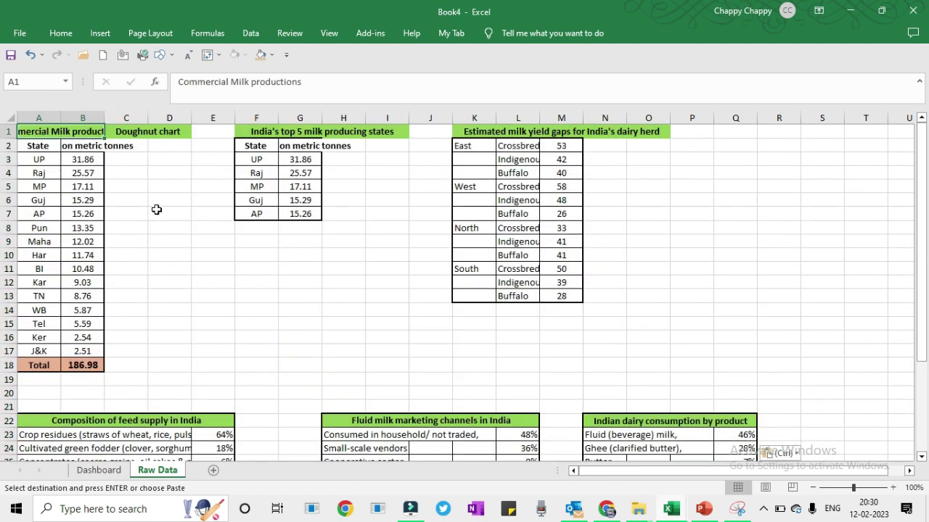
key("ctrl+a")
key("ctrl+a")
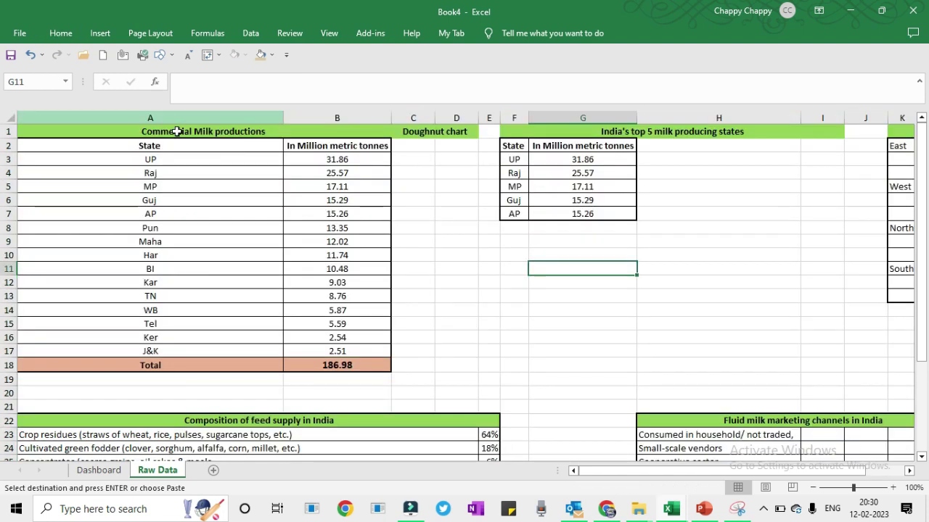
- Examine the Commercial Milk productions table, its state and million metric tonnes columns, and the chart type noted beside it
left_click(176, 132)
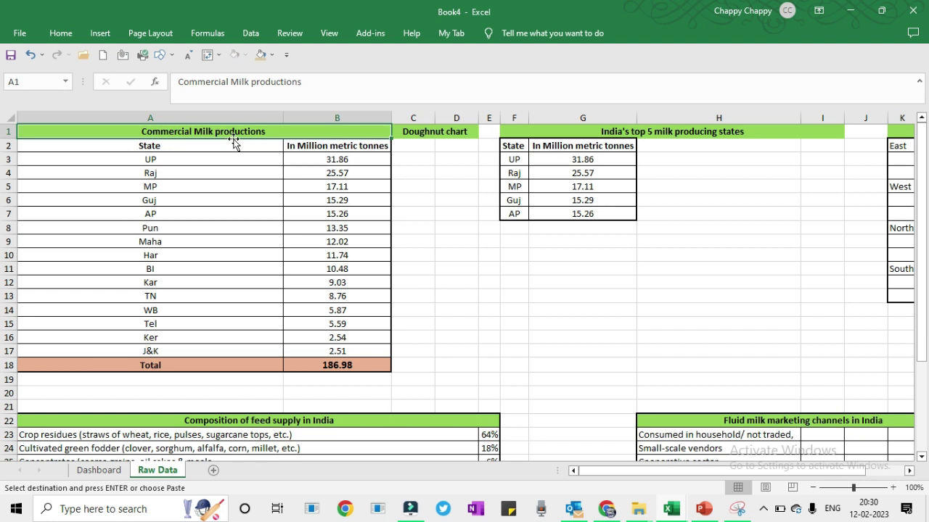
left_click(178, 146)
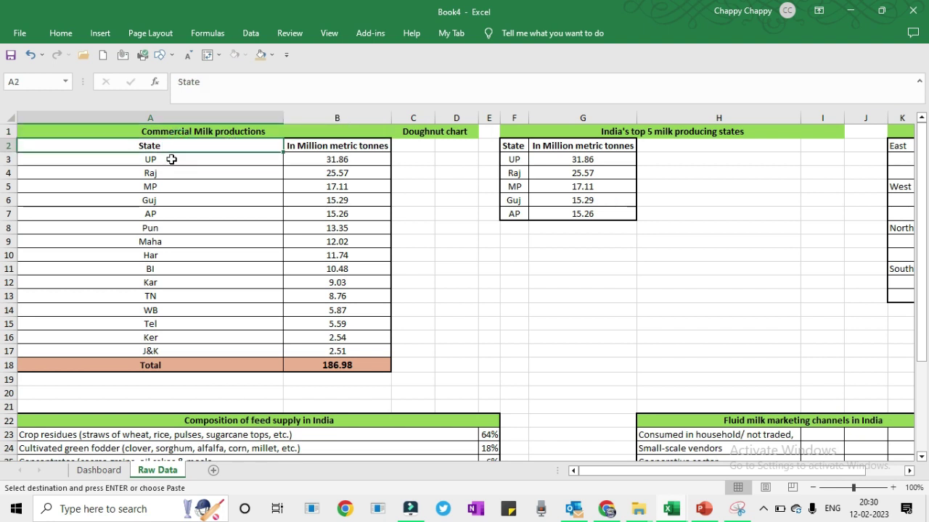
left_click(171, 159)
key("Down")
key("Down")
key("Down")
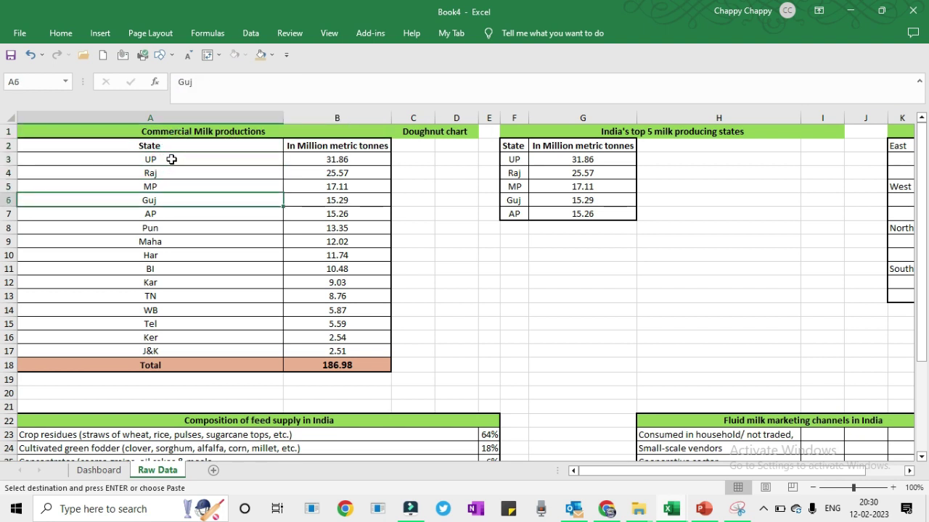
left_click(317, 146)
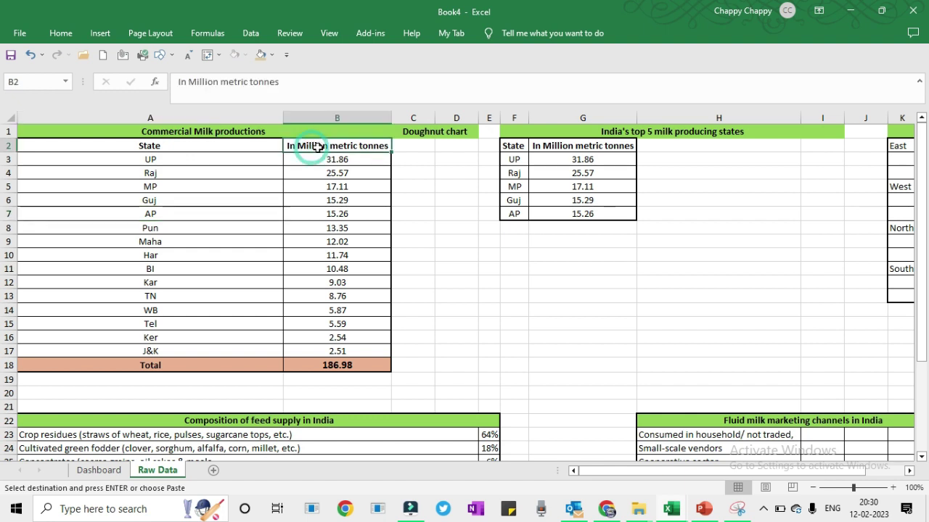
left_click(337, 164)
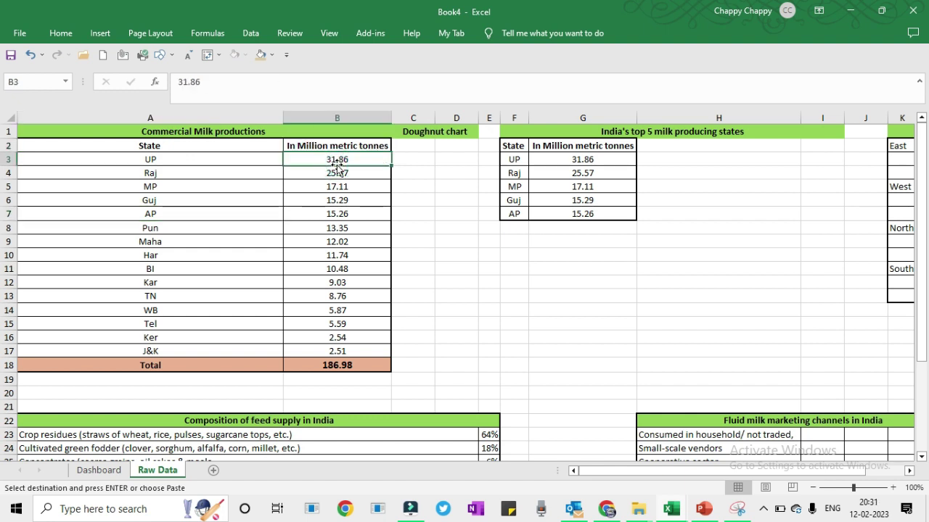
key("Down")
key("Down")
key("Down")
key("Down")
key("Down")
key("Down")
key("Down")
key("Down")
key("Down")
key("Down")
key("Down")
key("Down")
key("Down")
key("Down")
key("Down")
key("Down")
key("Down")
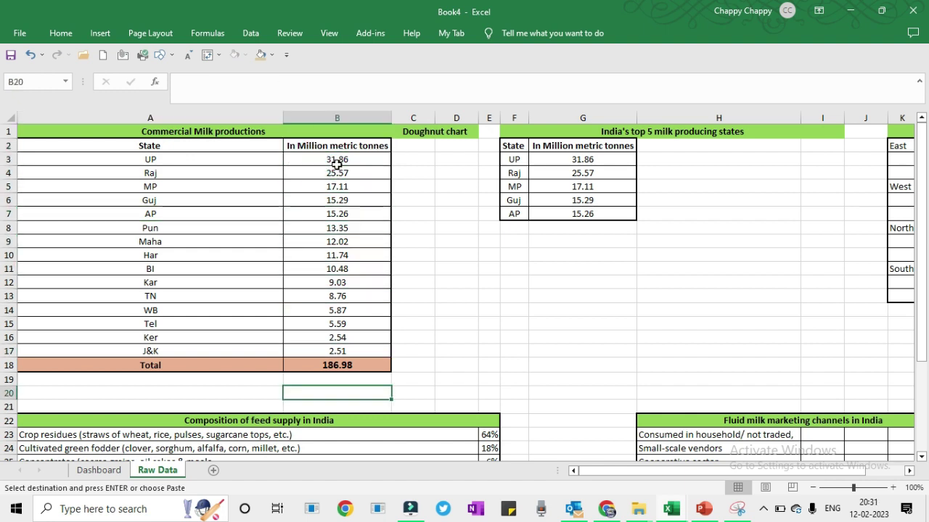
key("Up")
left_click(427, 132)
left_click(174, 134)
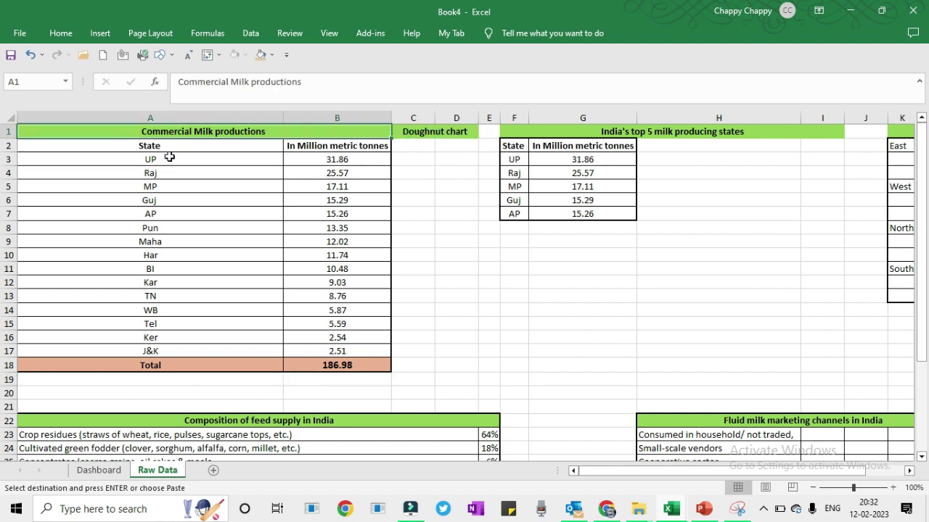
- Insert a doughnut chart from the Commercial Milk productions data in A3:B17, leaving out the Total row
left_click(169, 158)
key("shift+Right")
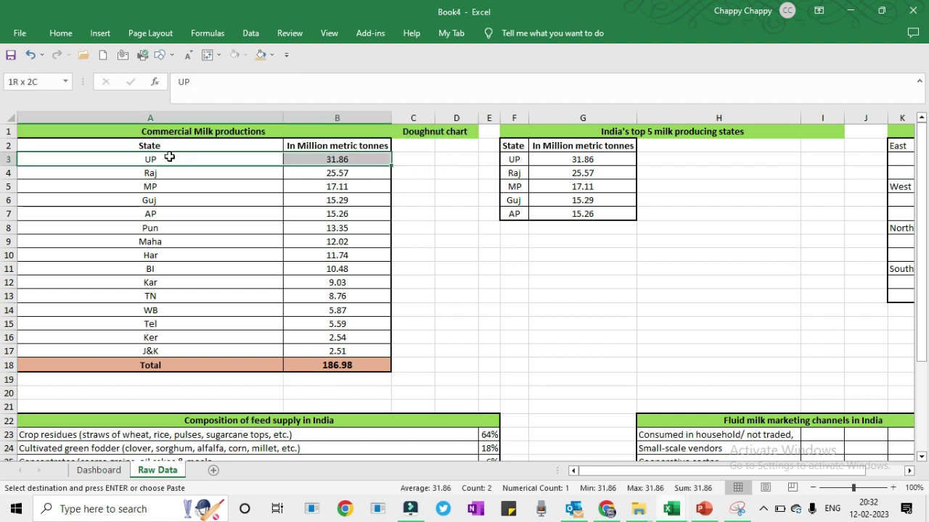
key("ctrl+shift+Down")
key("shift+Up")
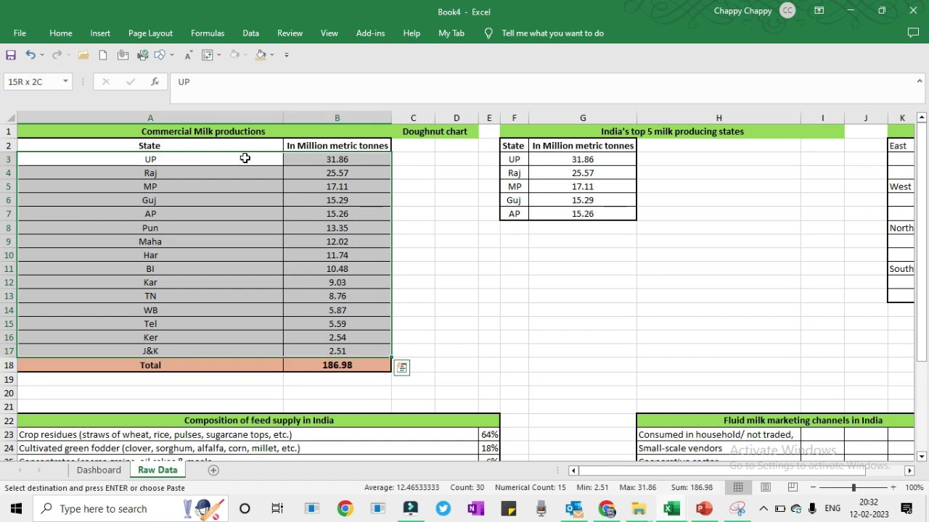
left_click(99, 34)
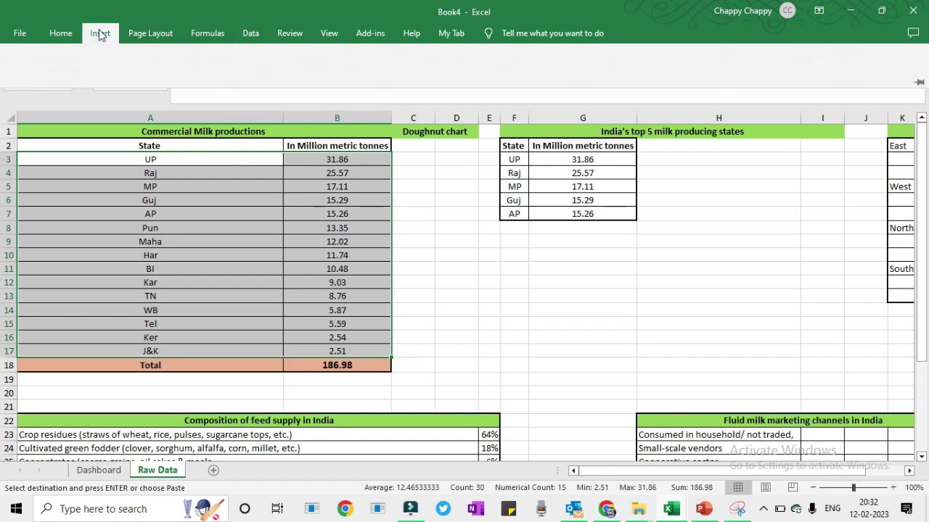
left_click(363, 84)
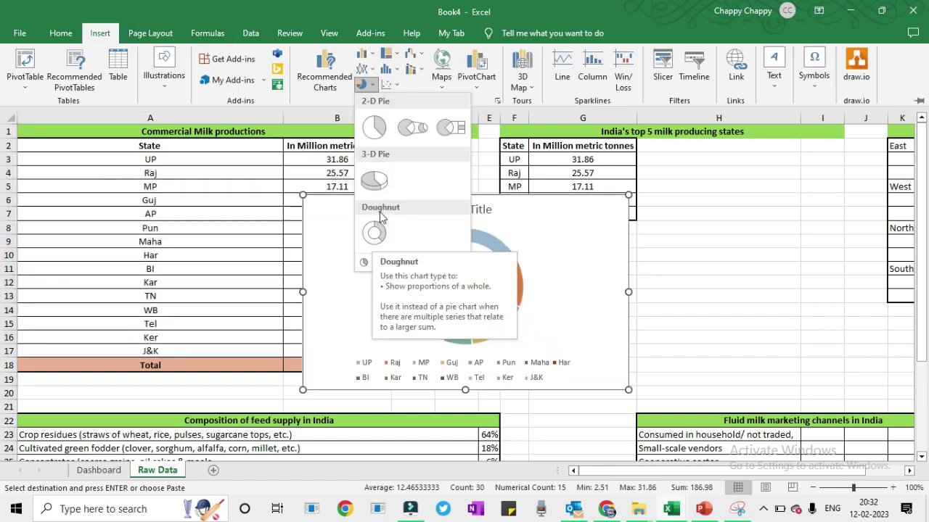
left_click(371, 235)
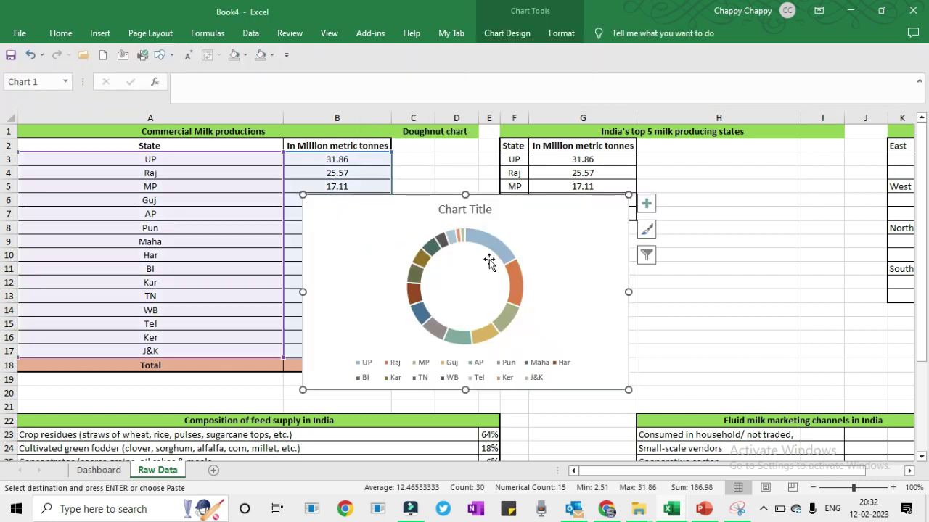
- Examine the chart area's fill, size and properties settings and the list of chart elements available for formatting
left_click(394, 215)
double_click(395, 215)
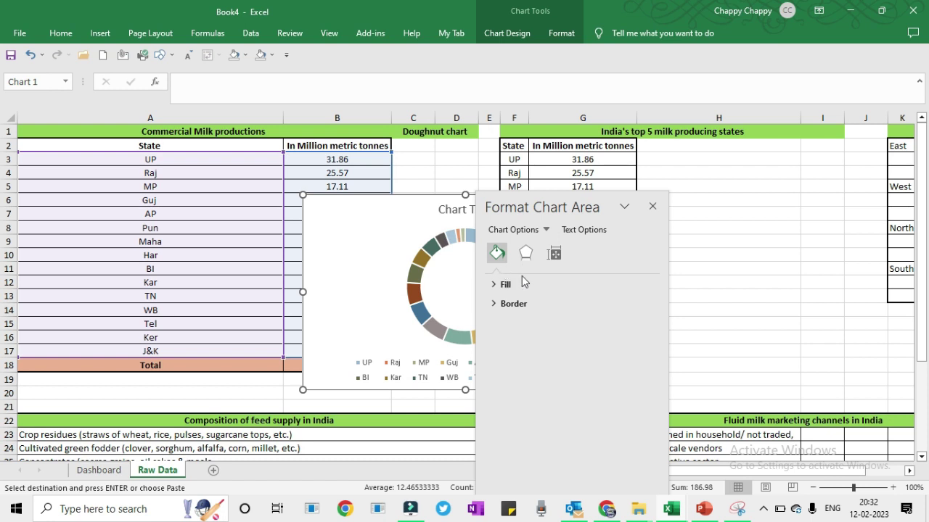
left_click(495, 285)
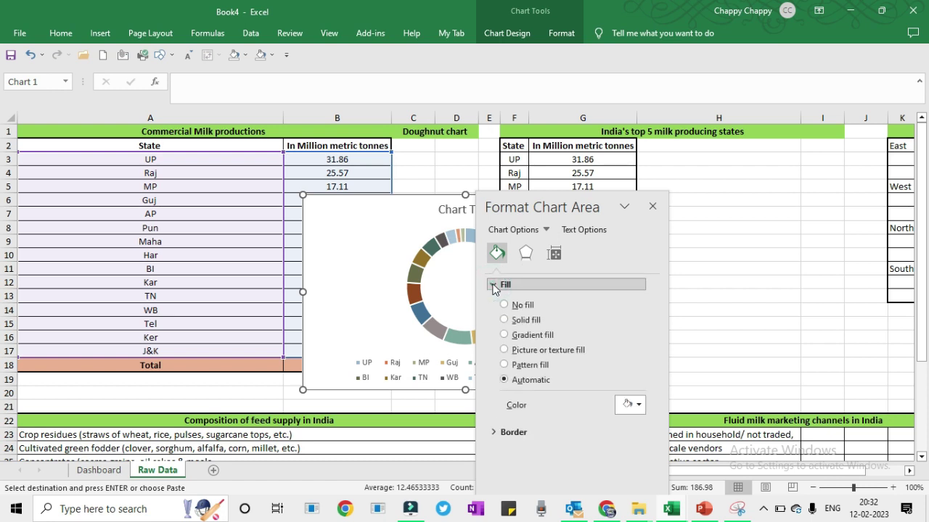
left_click(493, 286)
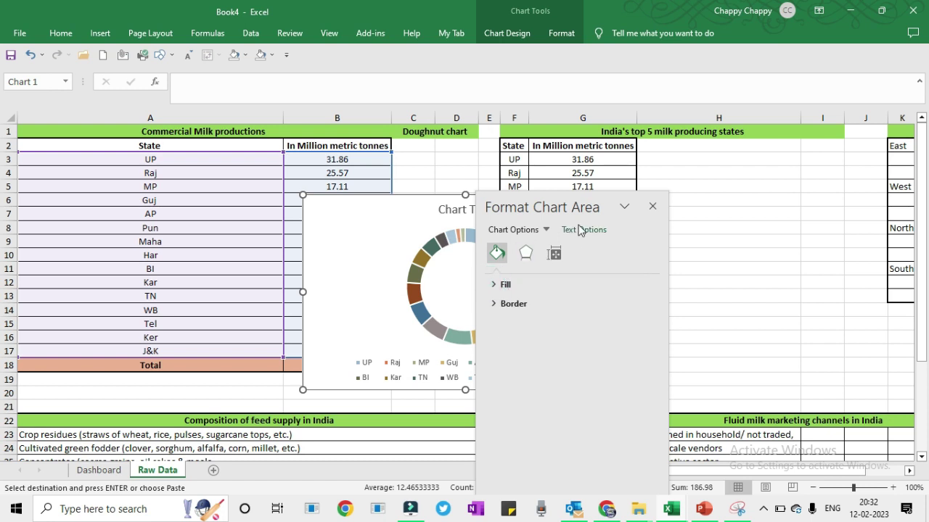
left_click(554, 254)
left_click(497, 307)
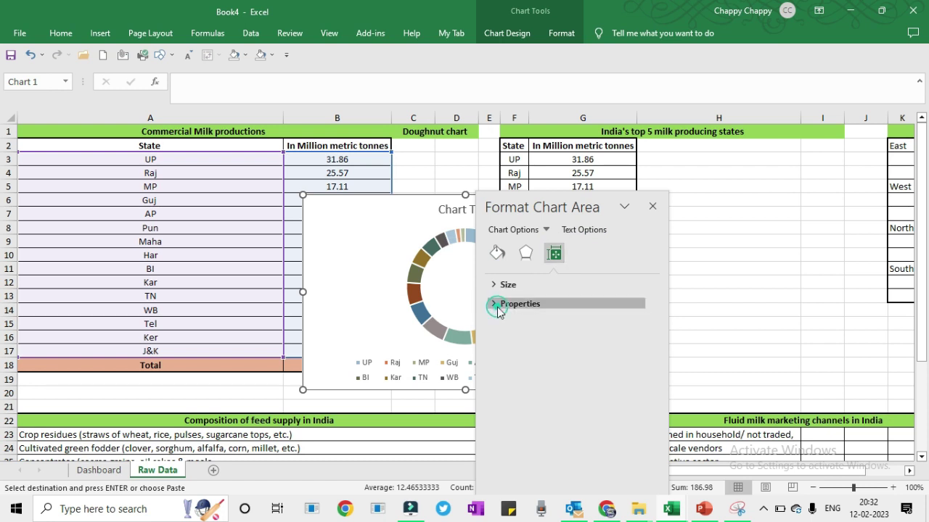
left_click(497, 304)
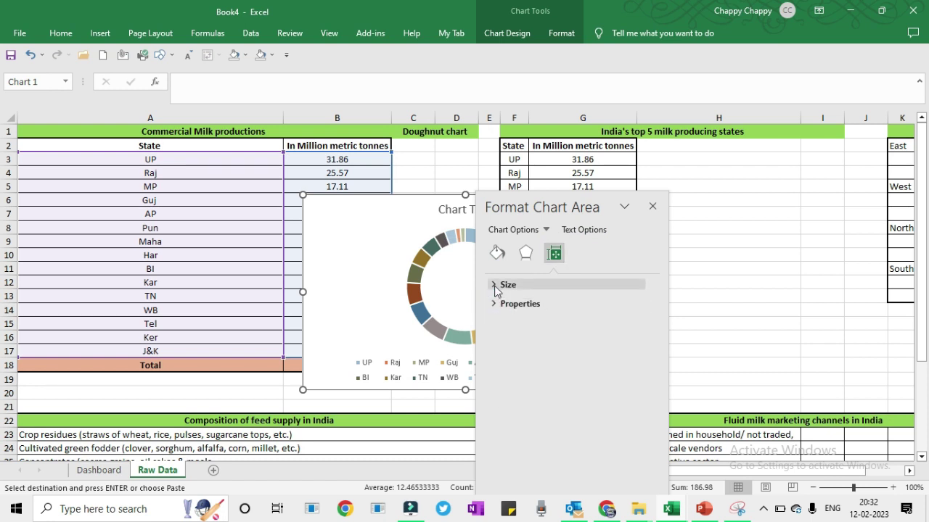
left_click(495, 287)
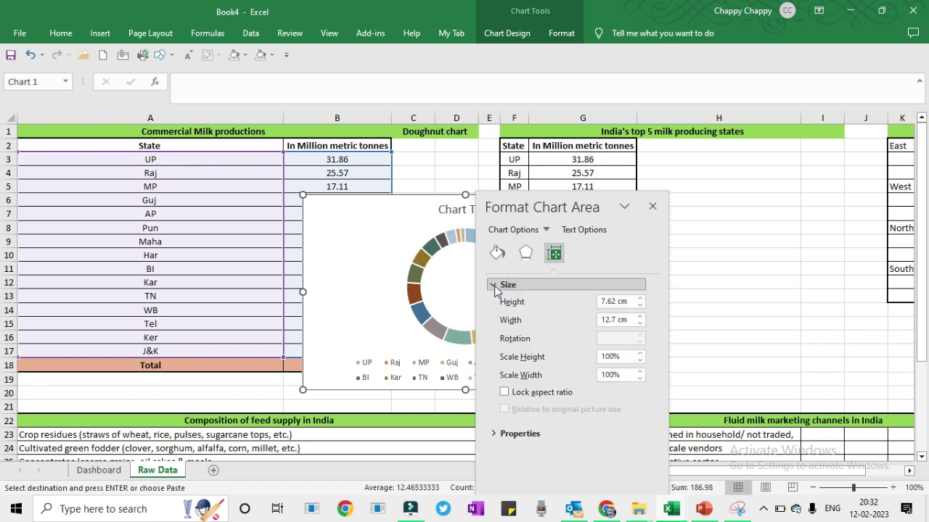
left_click(496, 287)
left_click(652, 206)
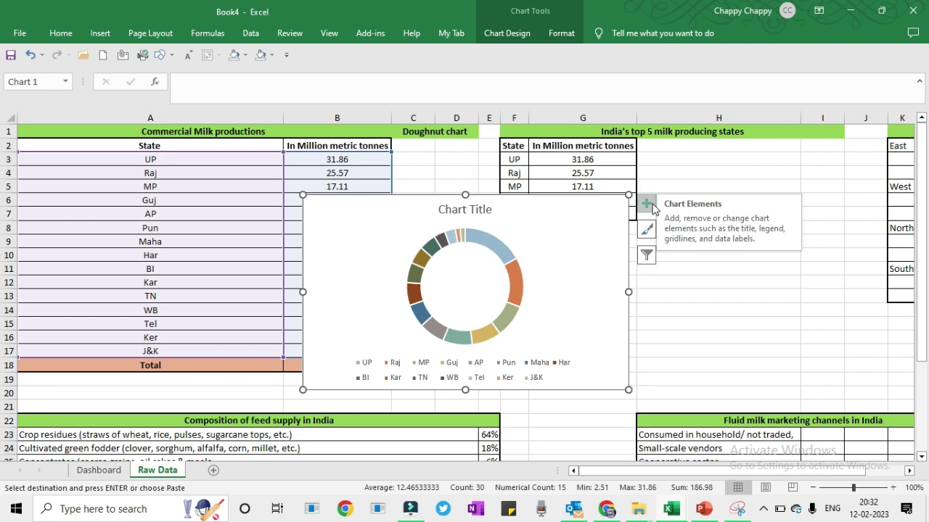
left_click(562, 34)
double_click(562, 33)
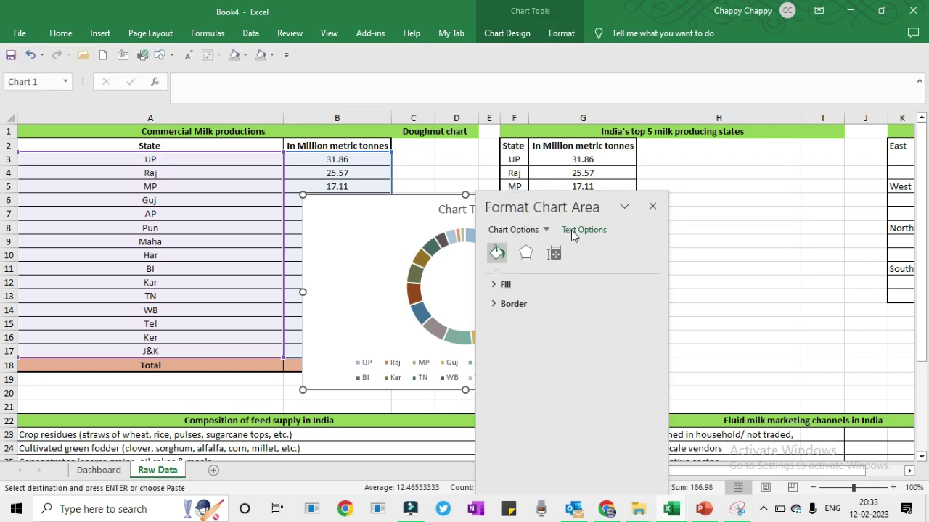
left_click(544, 231)
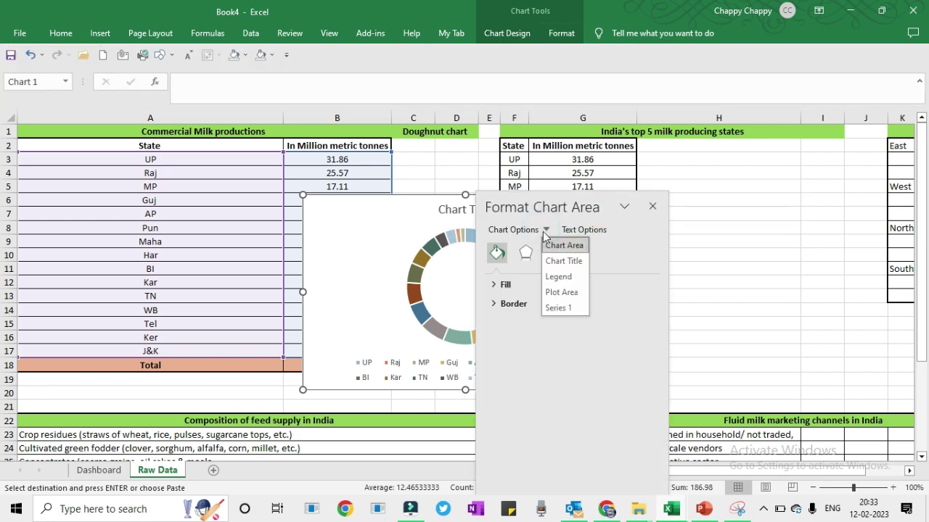
left_click(559, 276)
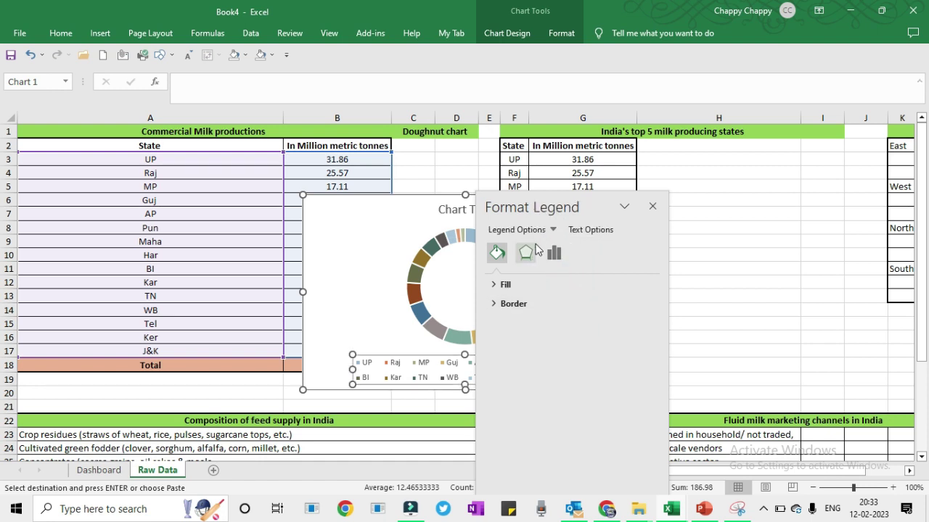
left_click(552, 230)
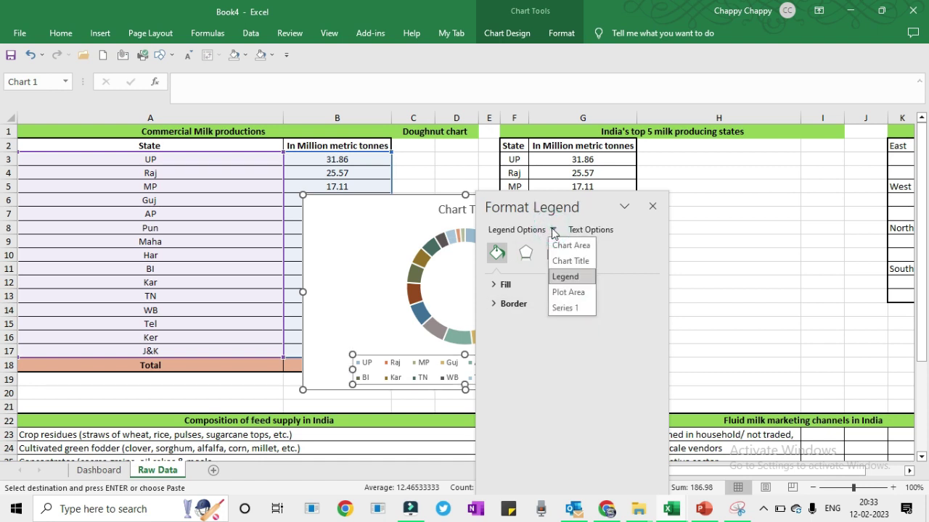
- Replace the chart's legend with data labels and move the 31.86 and 2.51 labels outside the doughnut ring
left_click(679, 234)
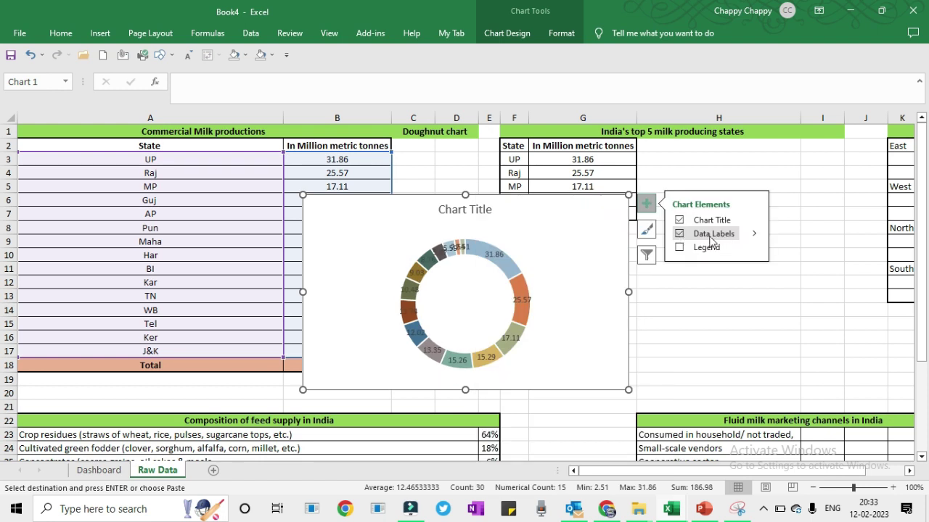
left_click(755, 234)
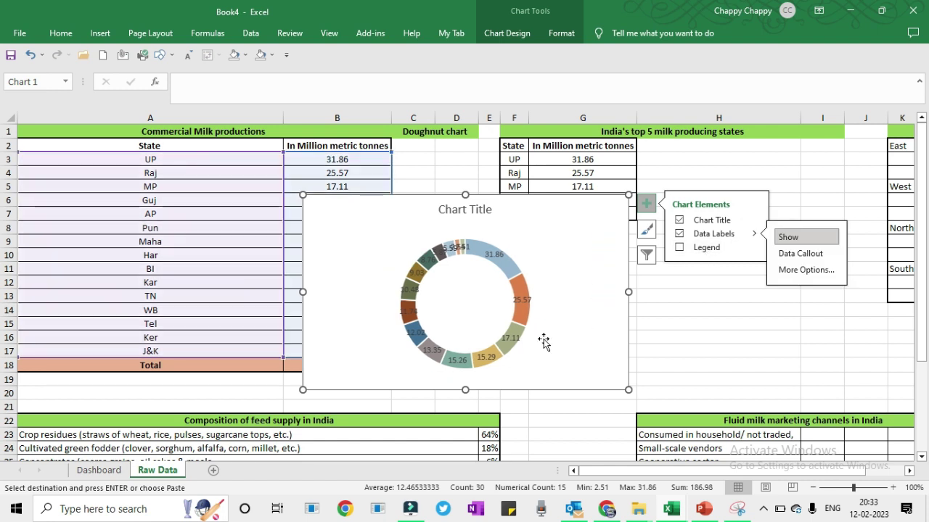
left_click(495, 254)
left_click_drag(499, 252, 516, 239)
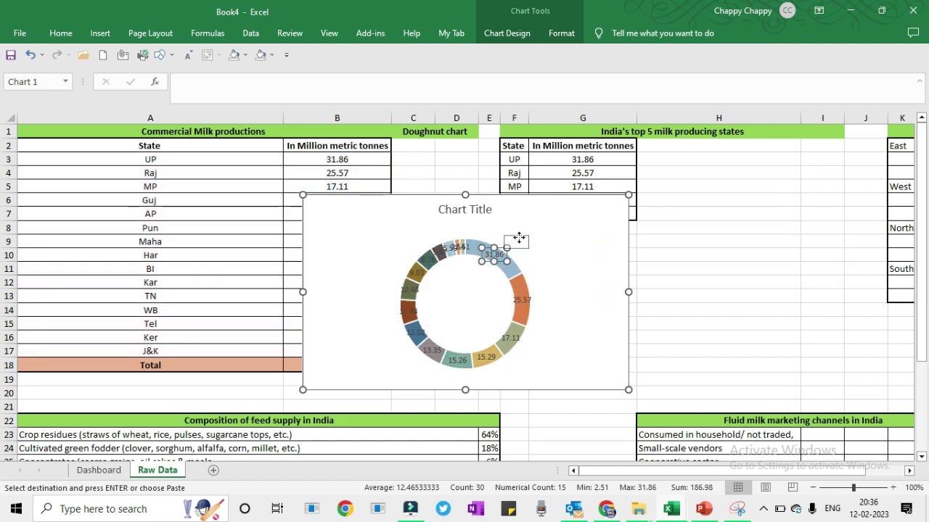
left_click(464, 249)
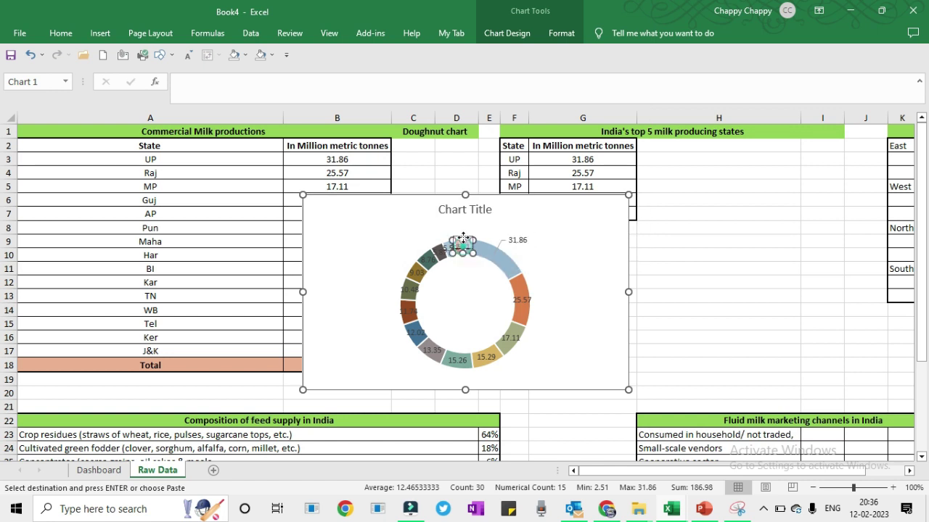
left_click_drag(463, 247, 468, 223)
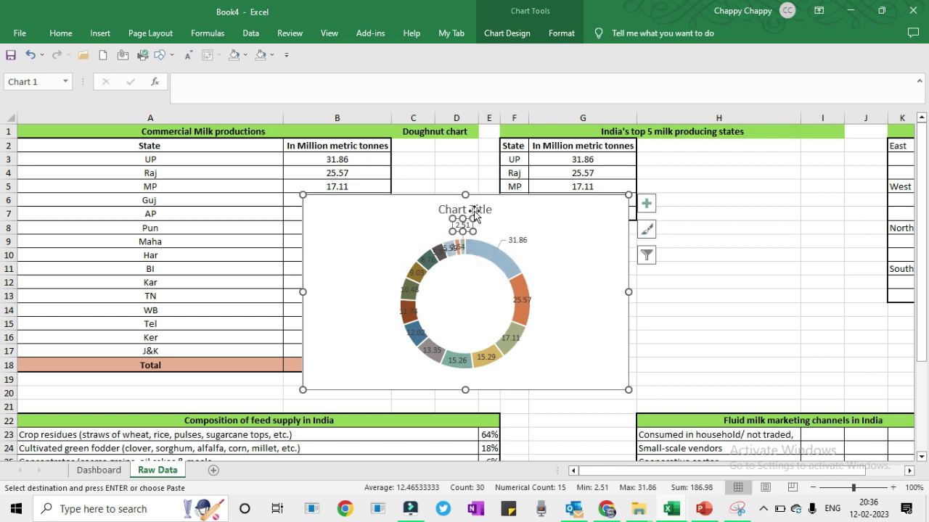
- Replace the chart title with "Commercial Milk productions", copied from the heading in cell A1
left_click(215, 131)
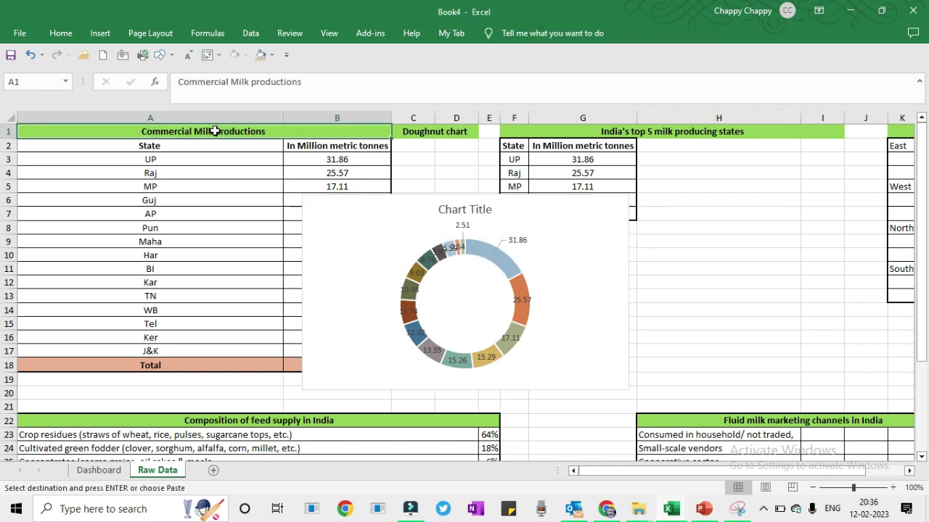
key("ctrl+c")
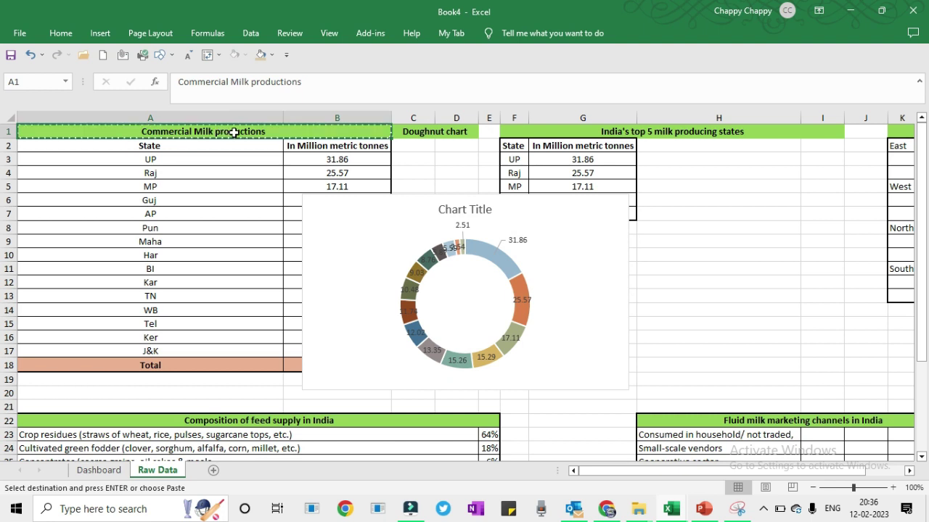
double_click(461, 211)
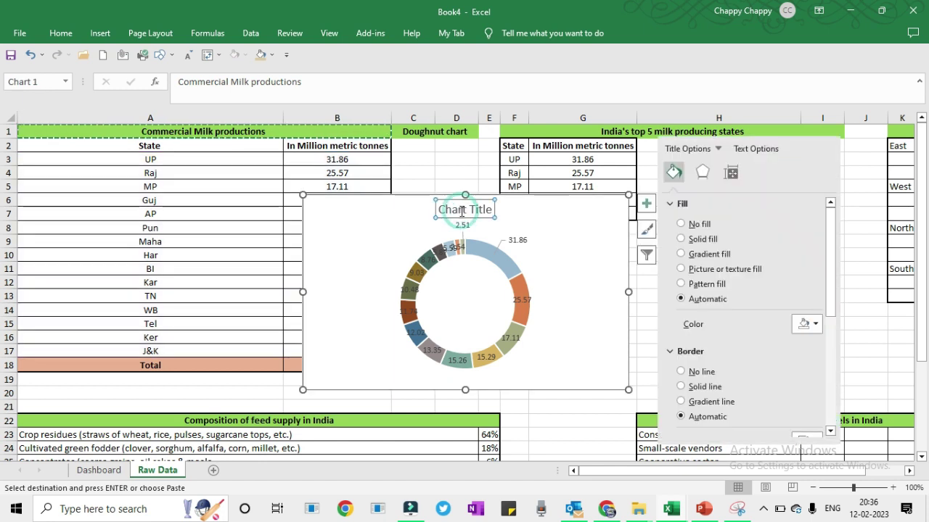
key("ctrl+a")
key("Delete")
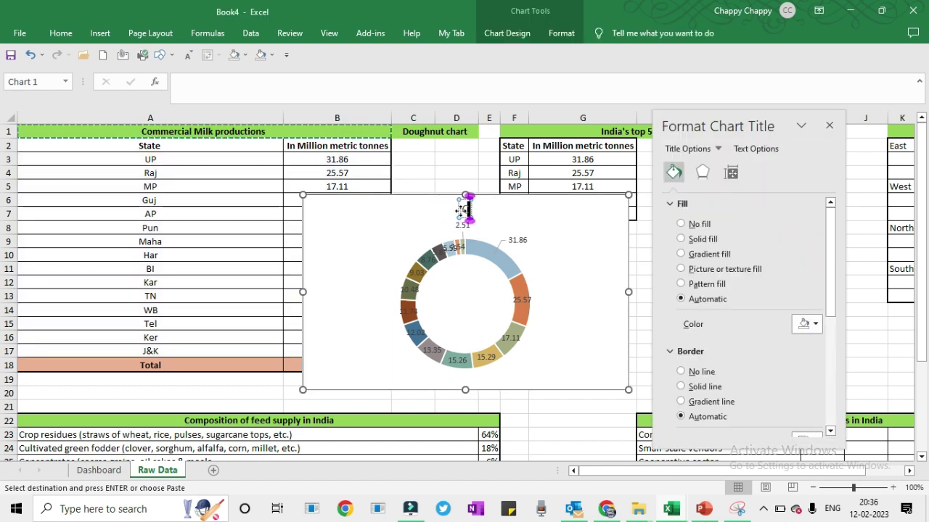
key("ctrl+v")
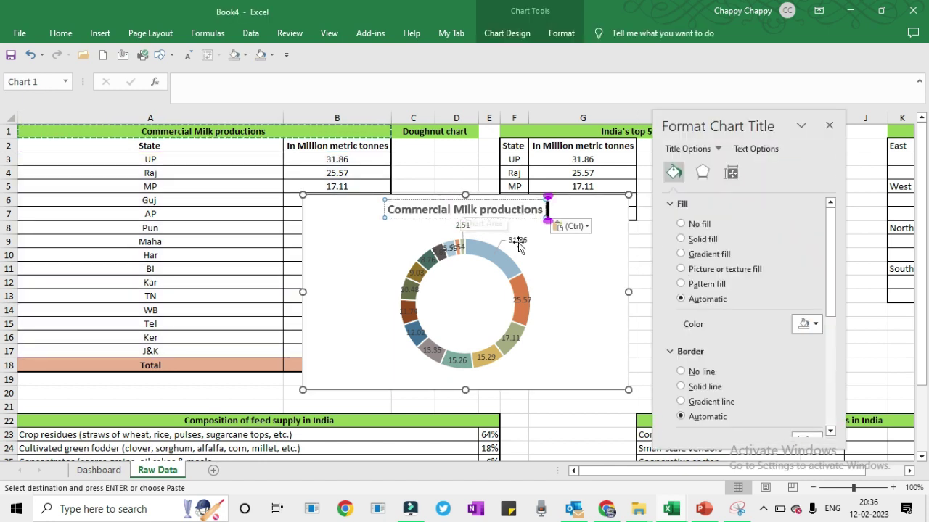
- Move the 25.57, 17.11 and 15.29 data labels outside the doughnut ring, each beside its own slice
left_click(520, 300)
left_click(520, 300)
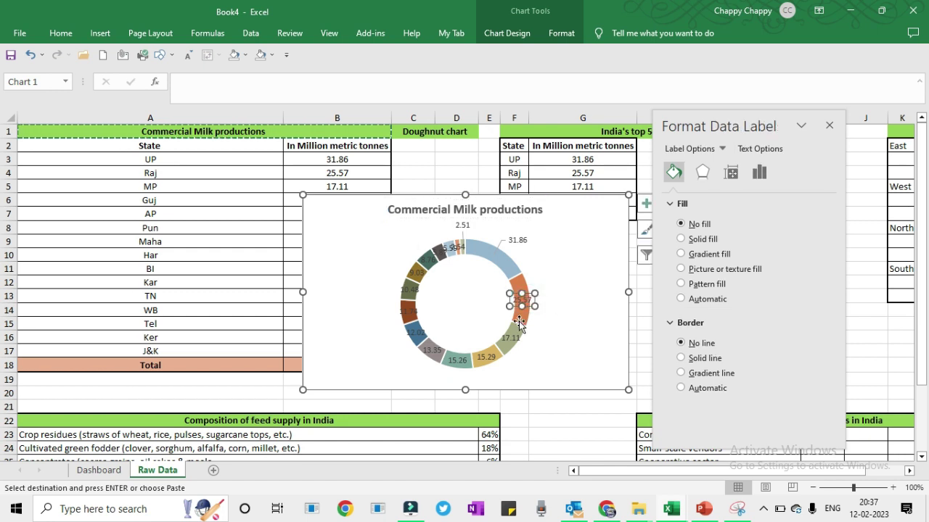
left_click_drag(525, 304, 550, 303)
left_click(511, 337)
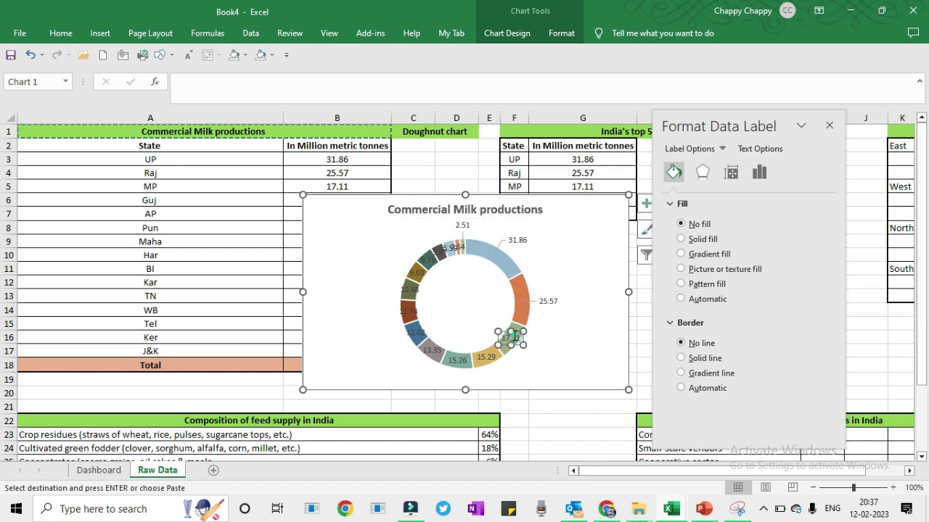
left_click_drag(501, 333, 532, 346)
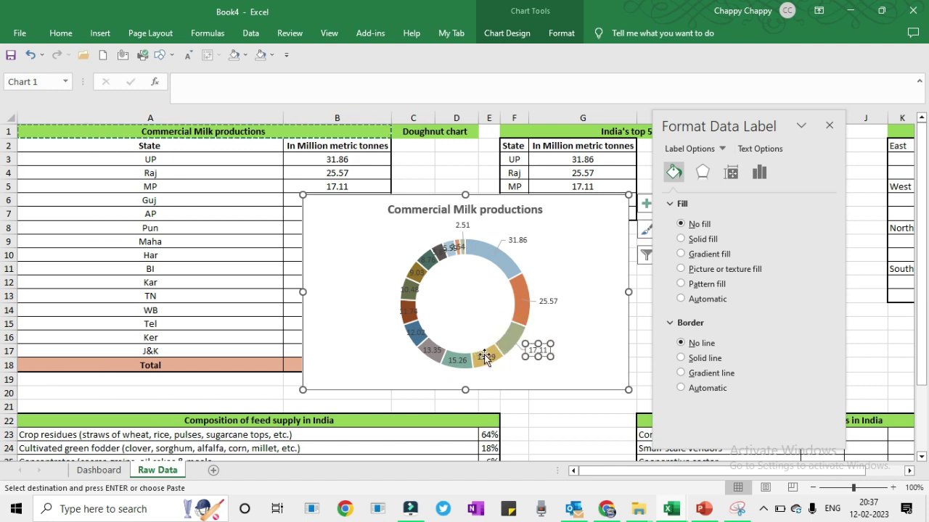
left_click(486, 356)
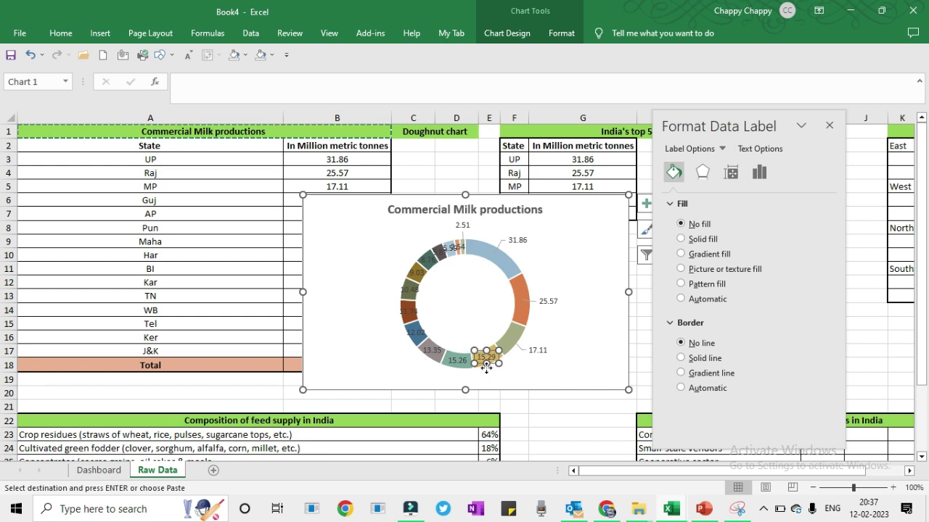
left_click_drag(486, 368, 496, 387)
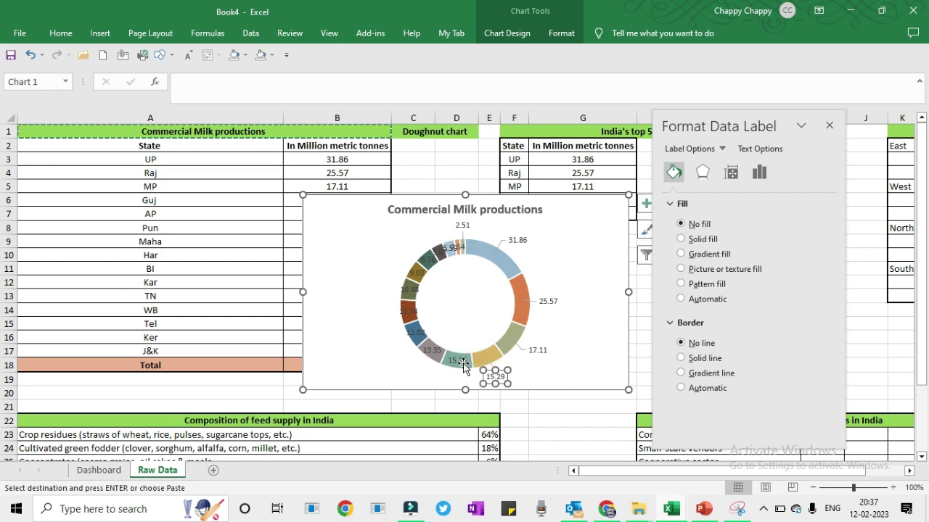
- Move the 15.26, 13.35 and 12.02 data labels outside the doughnut ring, next to their slices
left_click(460, 359)
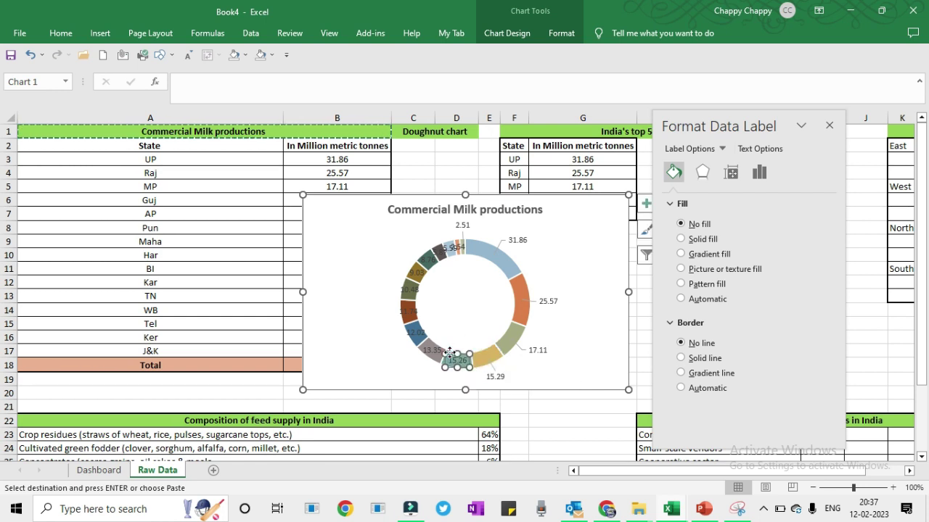
left_click_drag(447, 354, 445, 370)
left_click(431, 350)
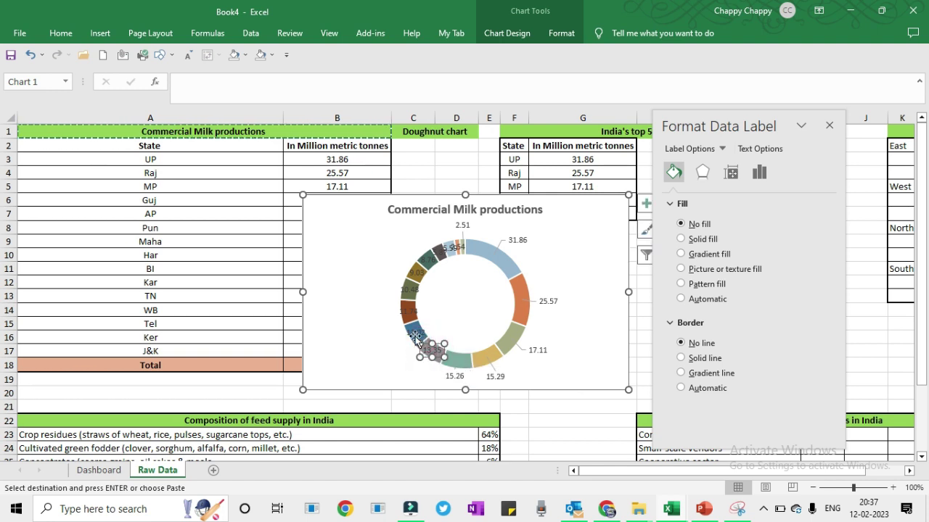
left_click_drag(429, 349, 421, 365)
left_click(410, 328)
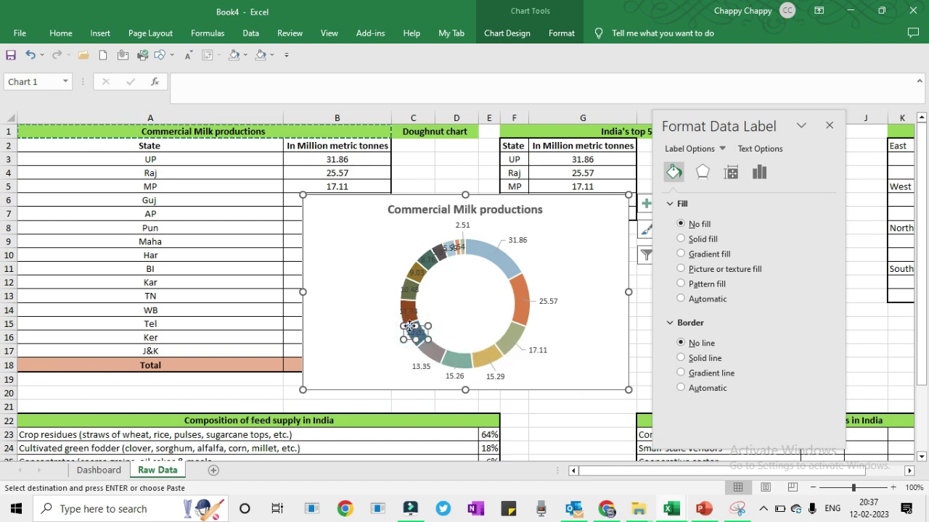
left_click_drag(410, 328, 390, 347)
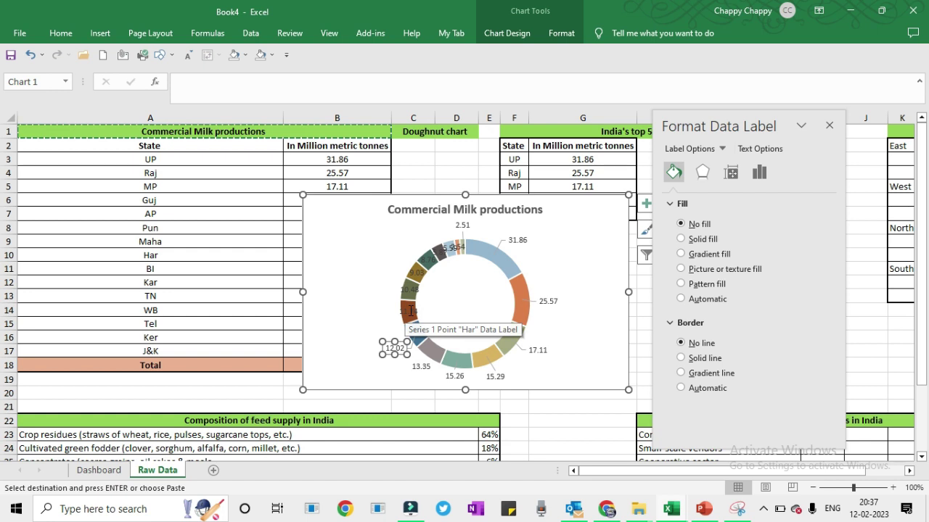
- Move the remaining data labels, from 11.74 through 8.76 to 5.87, 5.59 and 2.54, outside the doughnut ring
left_click(410, 311)
left_click_drag(410, 310, 393, 272)
left_click(410, 288)
left_click(425, 253)
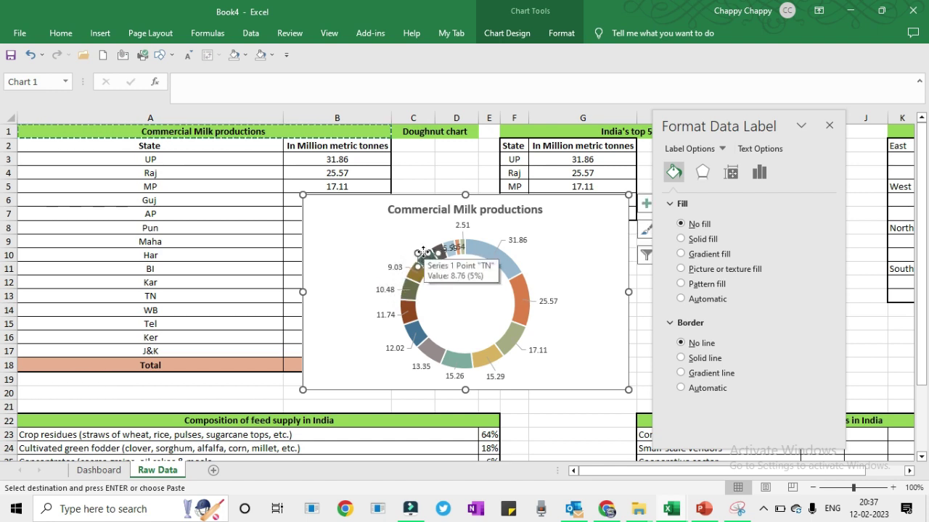
left_click_drag(422, 252, 414, 247)
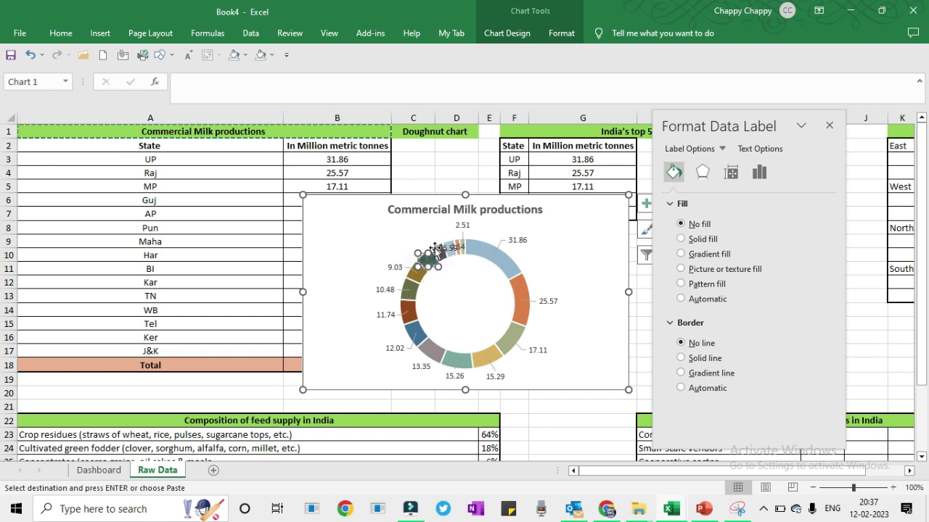
left_click(445, 248)
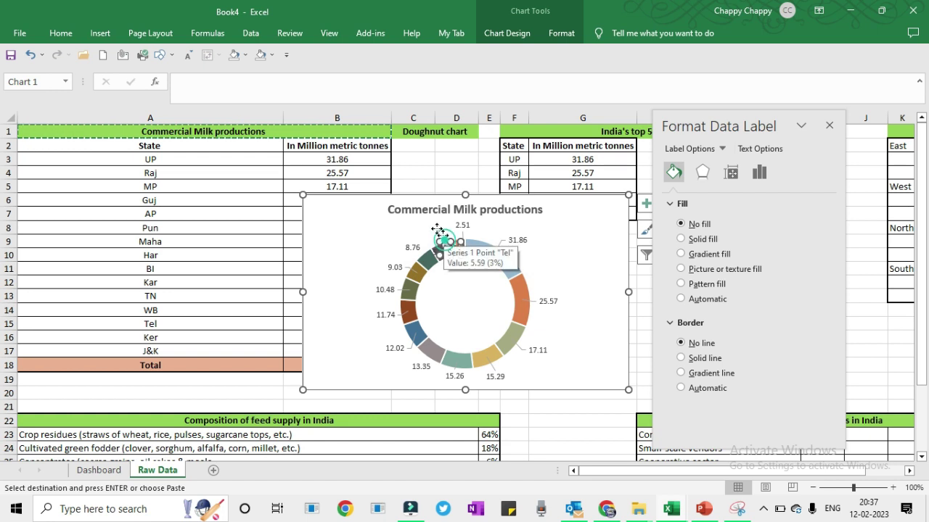
left_click_drag(444, 242, 433, 227)
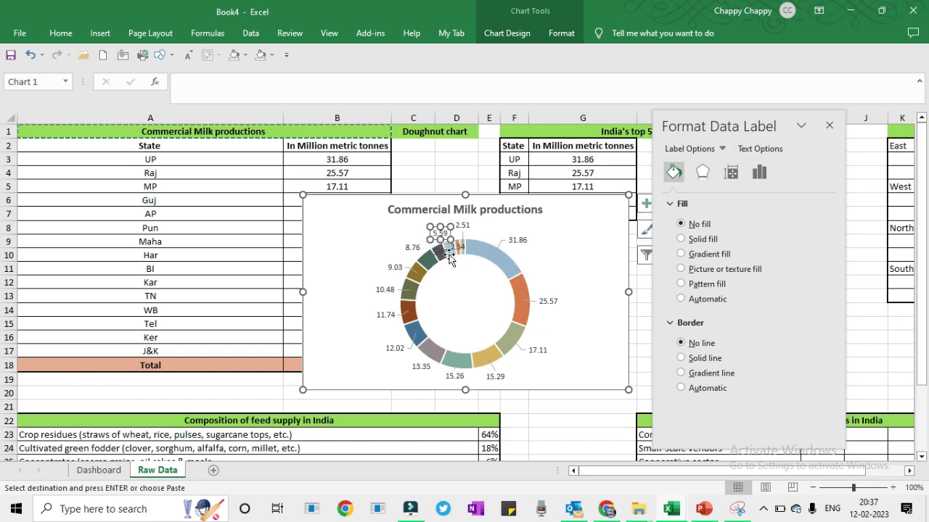
left_click(440, 251)
left_click(595, 277)
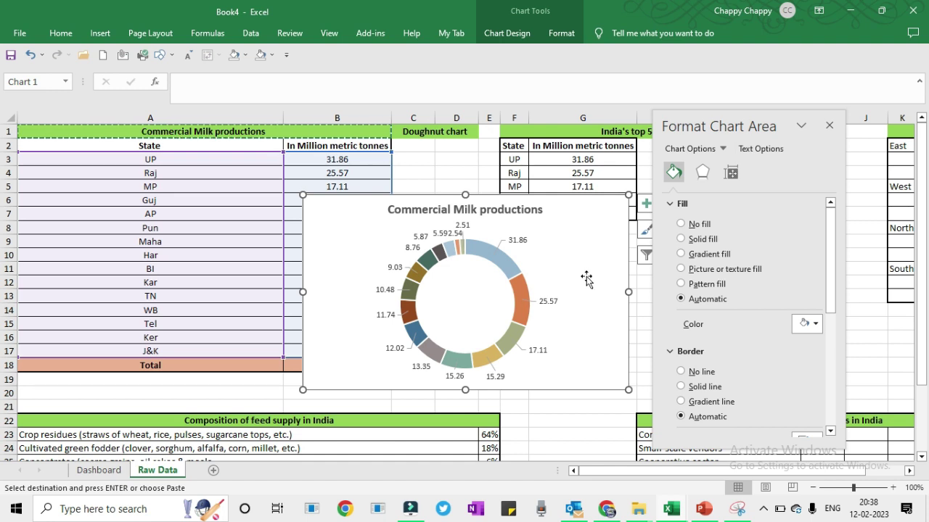
- Format the chart title in Bauhaus 93 at font size 18
left_click(430, 209)
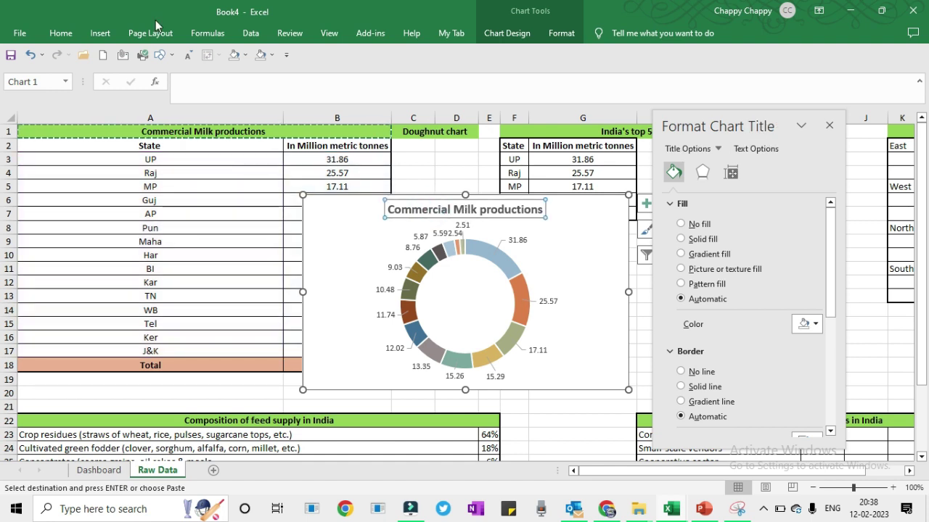
left_click(48, 33)
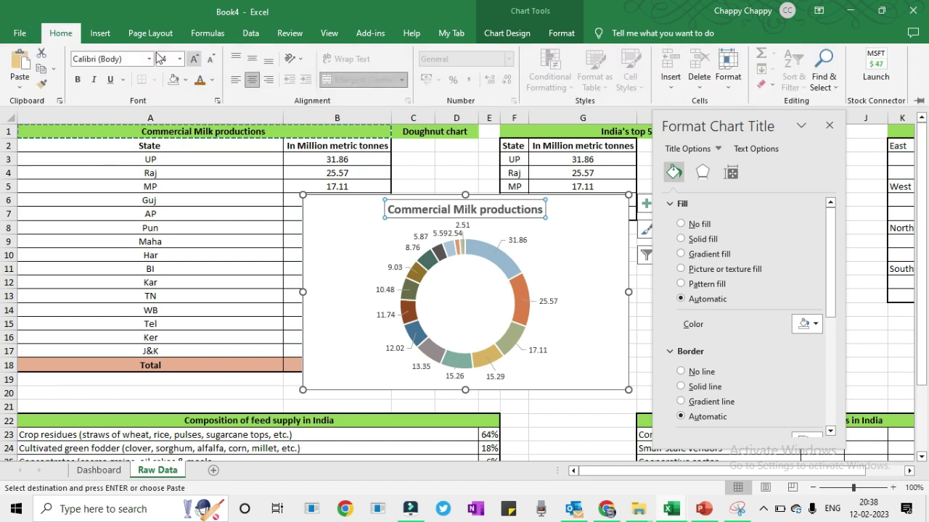
left_click(190, 59)
left_click(190, 60)
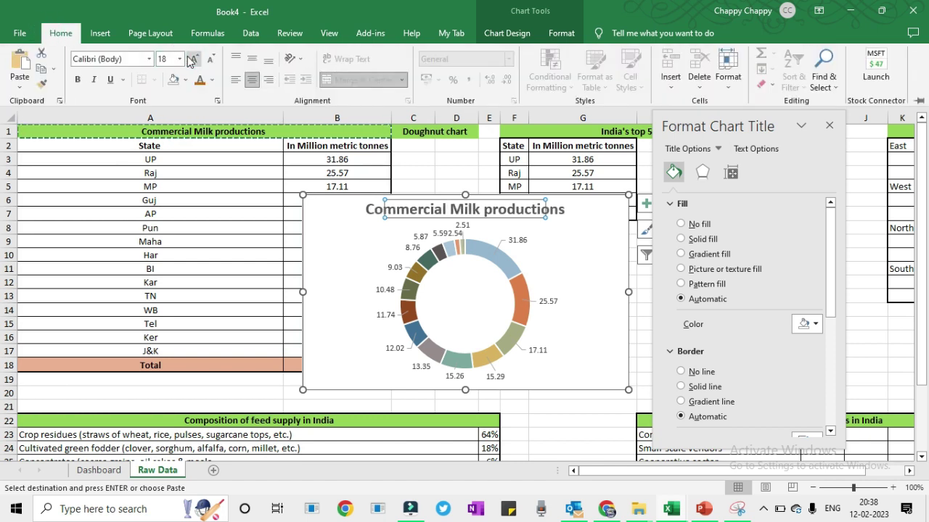
left_click(150, 59)
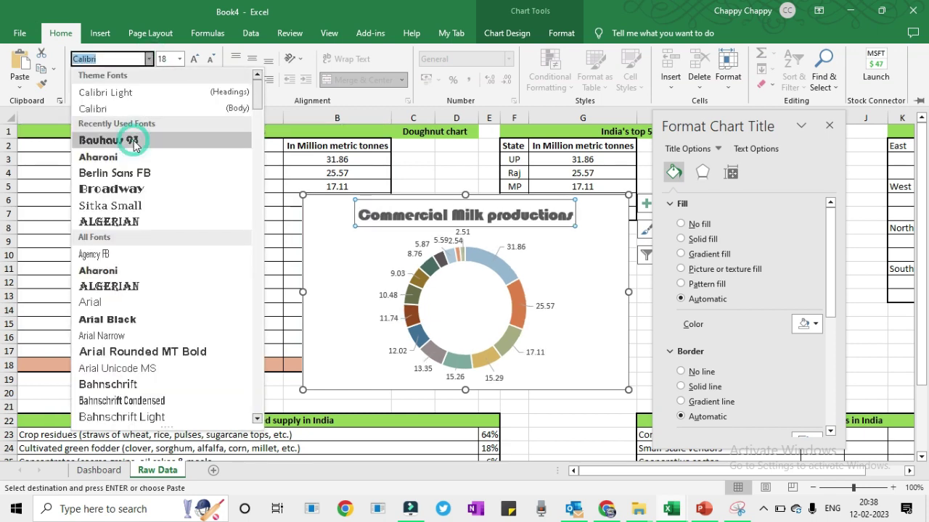
left_click(119, 140)
- Format all of the doughnut's data labels in Bauhaus 93 at font size 10
left_click(416, 246)
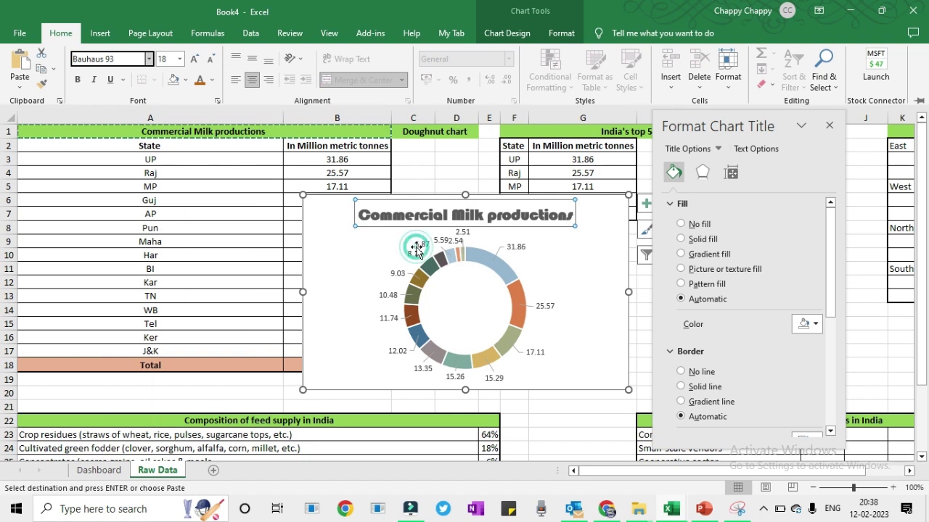
left_click(425, 244)
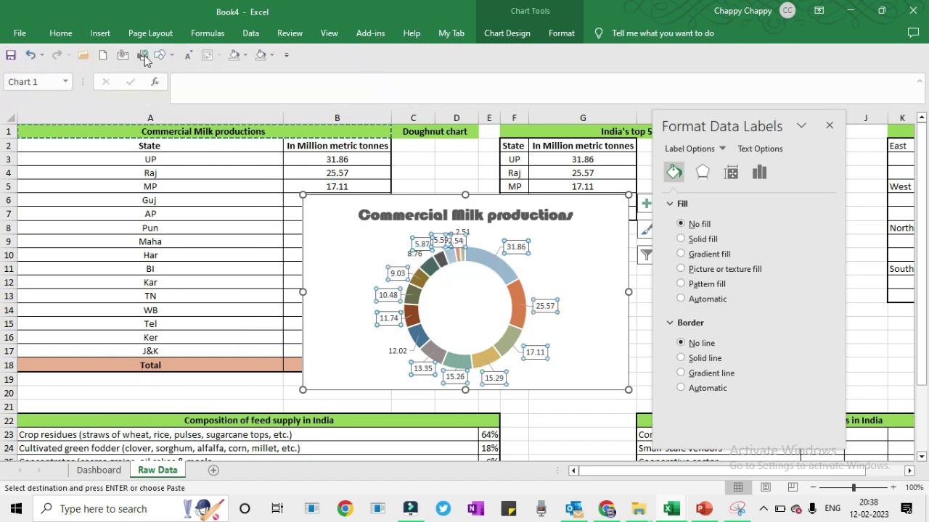
left_click(50, 34)
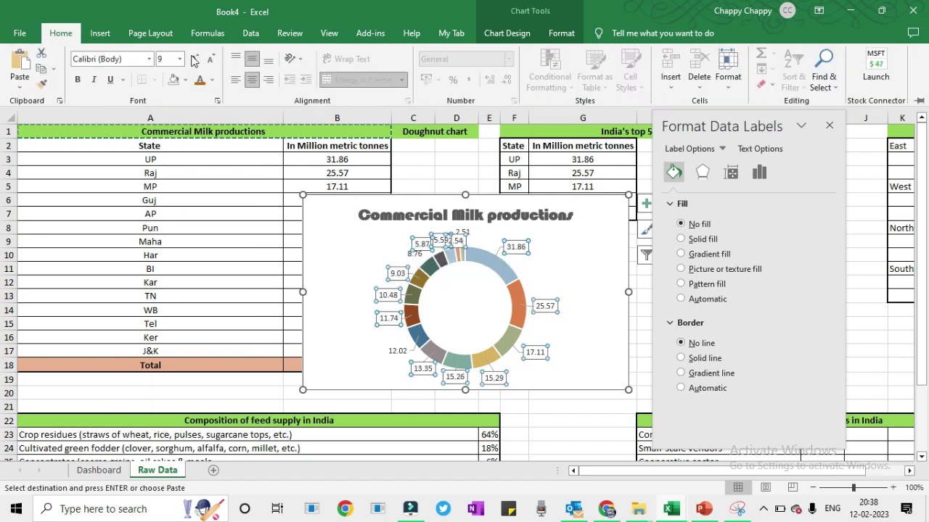
left_click(195, 59)
left_click(149, 58)
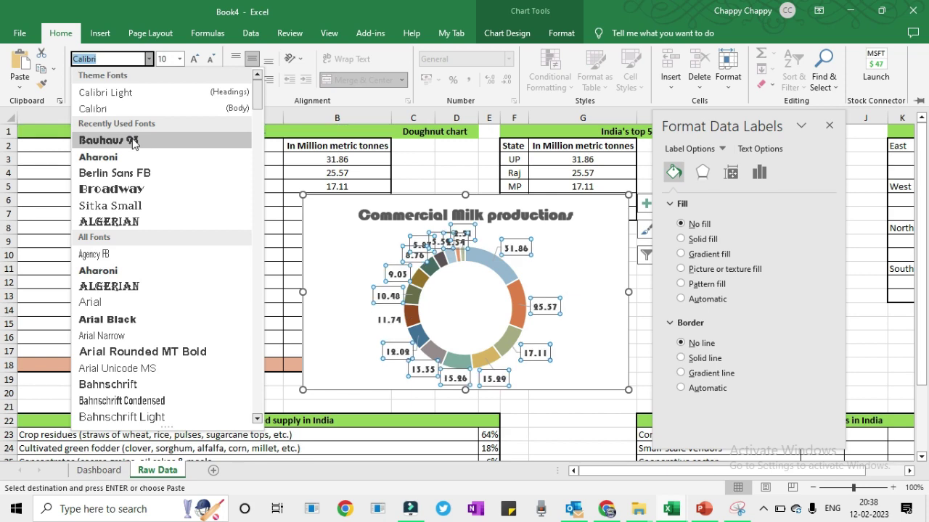
left_click(132, 141)
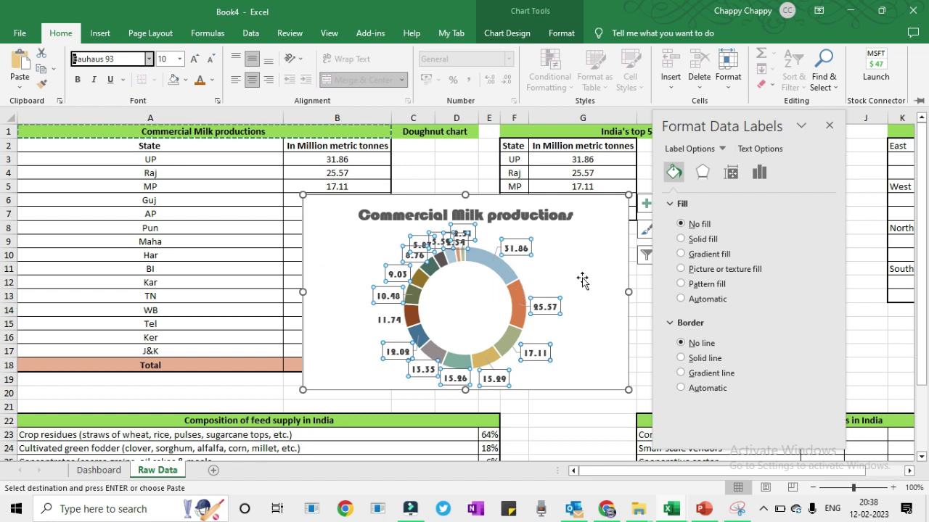
key("ctrl+F1")
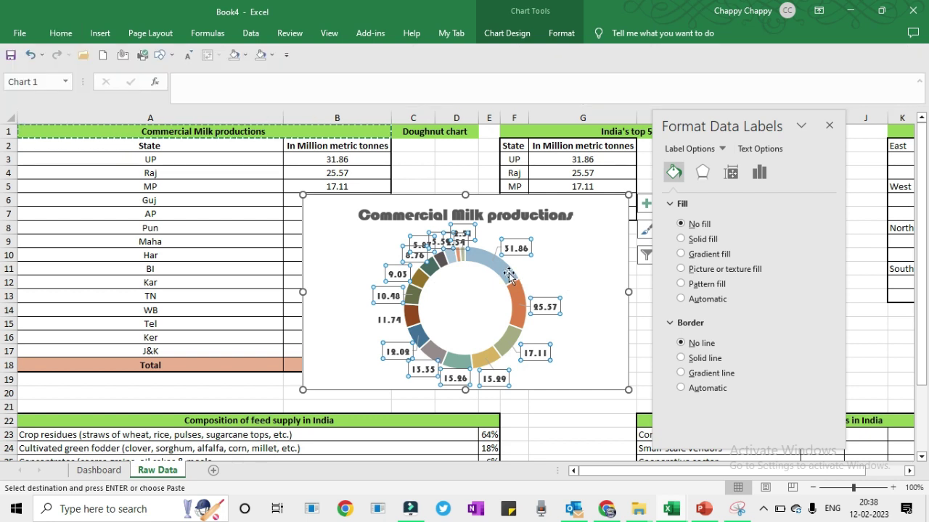
- Apply the orange font colour to the data labels and the chart title
left_click(62, 33)
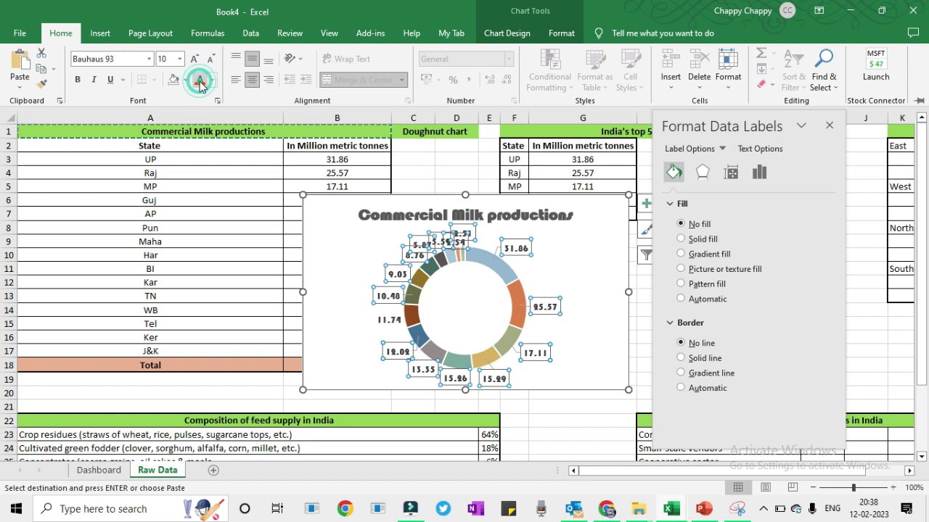
left_click(200, 79)
left_click(200, 80)
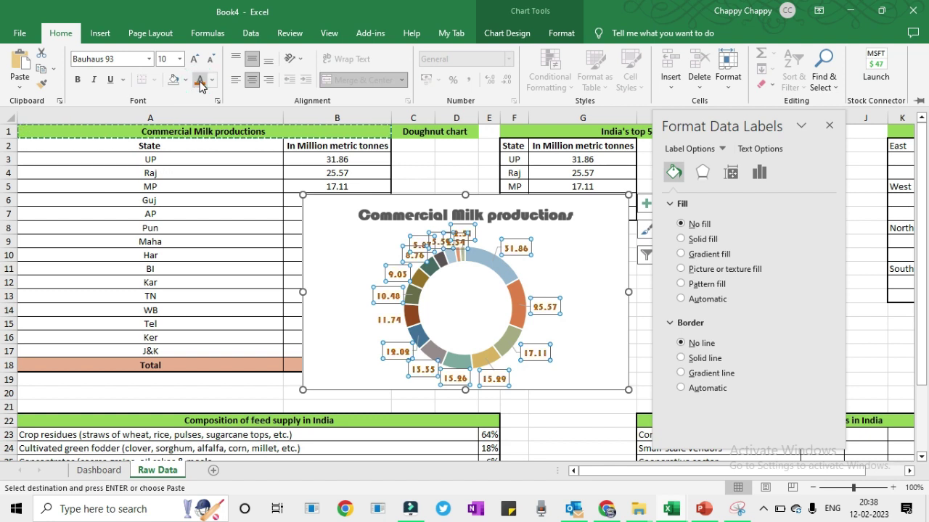
left_click(407, 215)
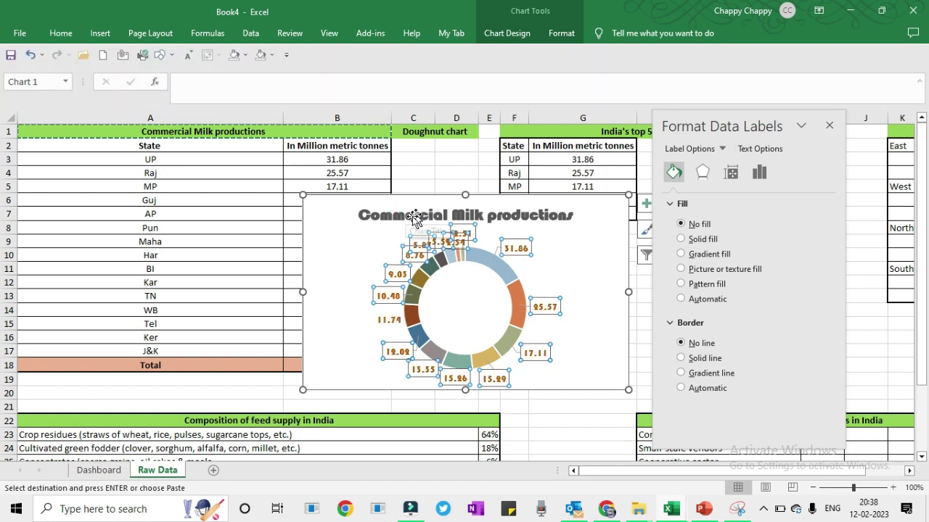
left_click(61, 33)
left_click(201, 80)
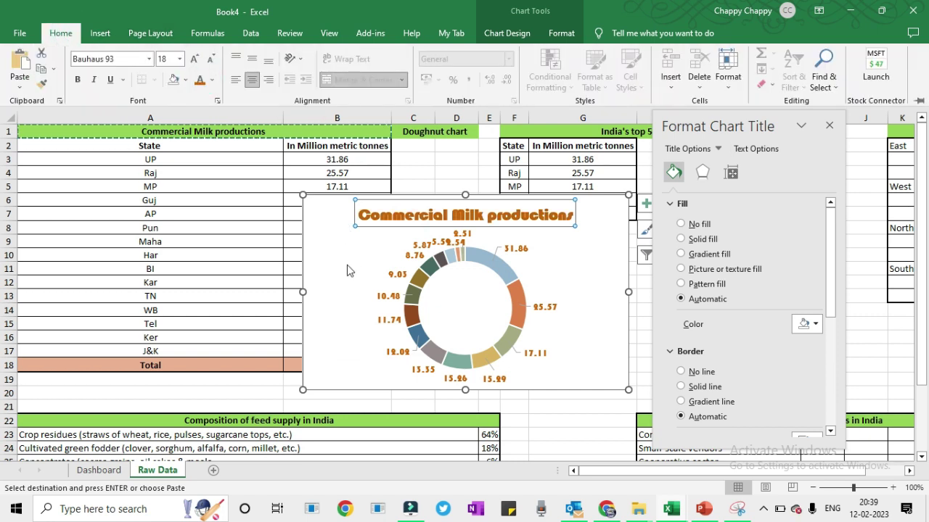
- Move the 5.59 and 2.51 data labels farther from the ring so they no longer overlap neighbouring labels
left_click(439, 242)
left_click(440, 241)
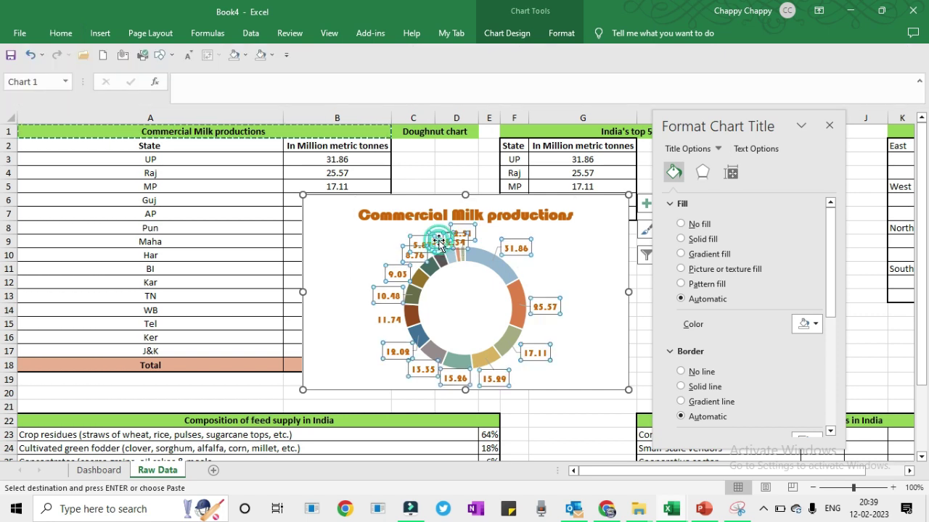
left_click(438, 234)
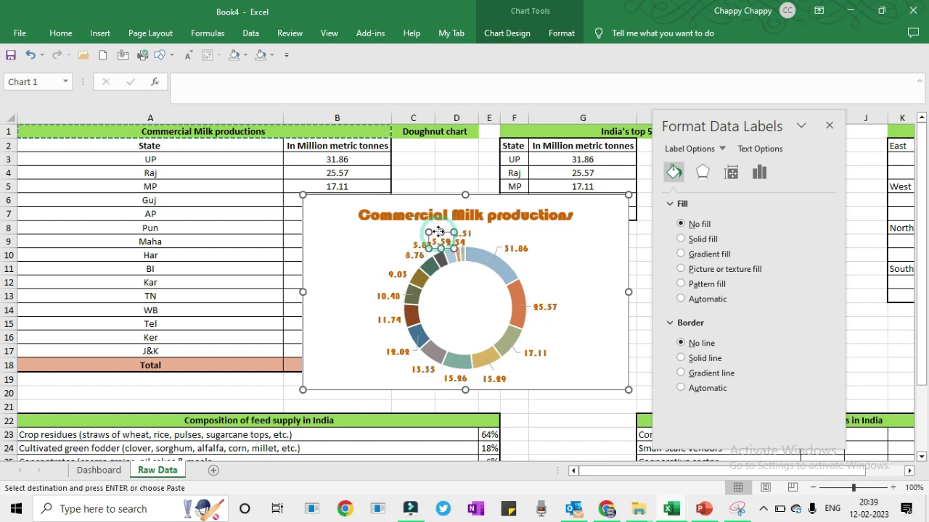
left_click_drag(438, 233, 429, 226)
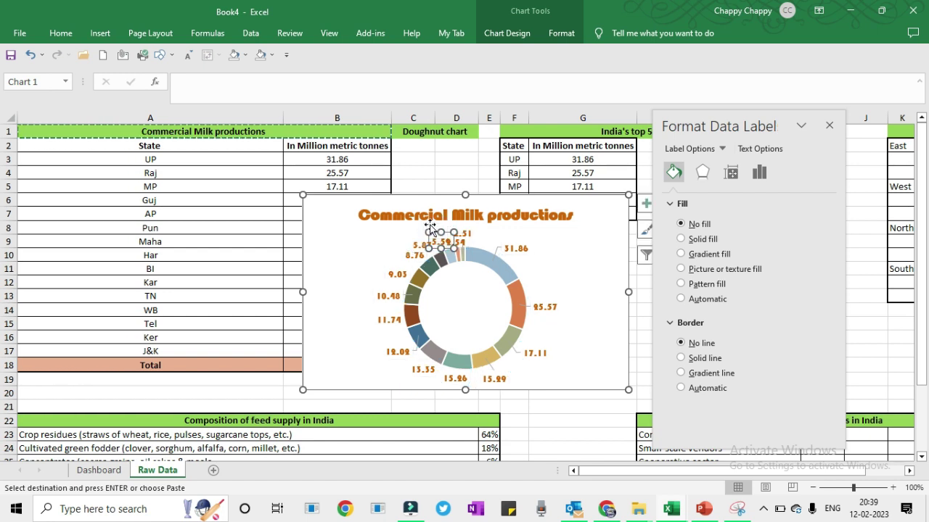
left_click(463, 234)
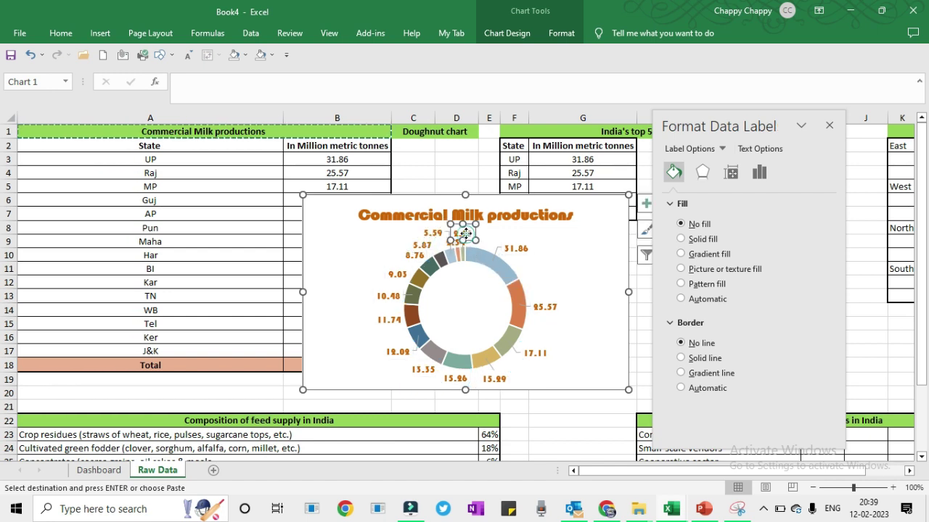
left_click_drag(463, 234, 463, 229)
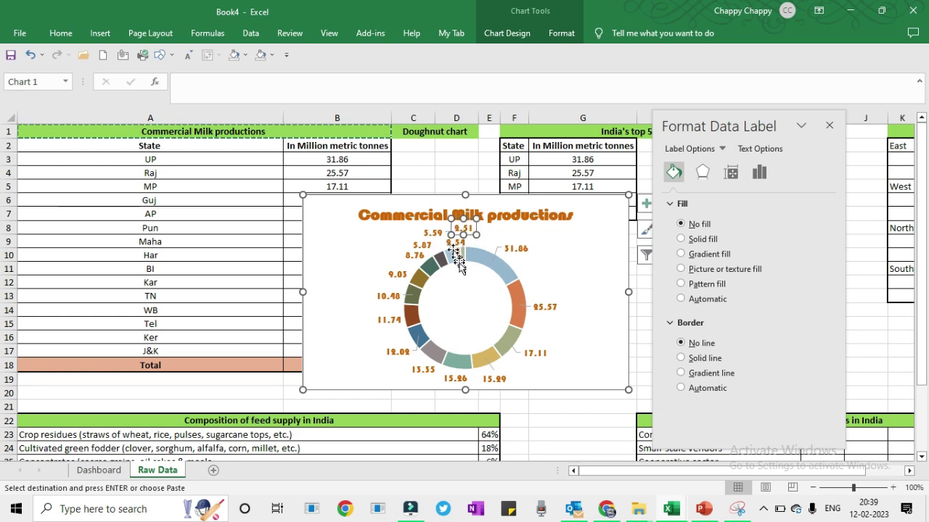
left_click(599, 267)
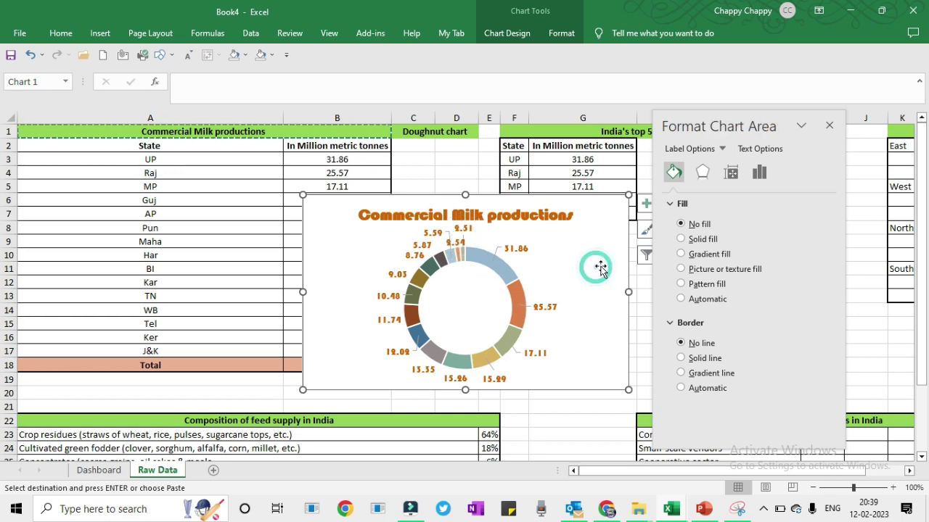
key("ctrl+z")
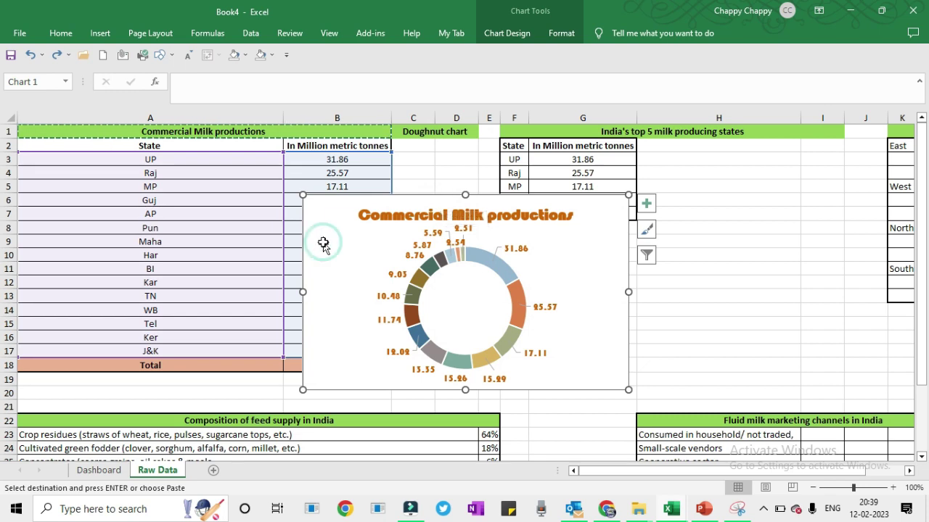
- Move the doughnut chart from the Raw Data sheet to the Dashboard sheet, directly below the milk banner
key("Delete")
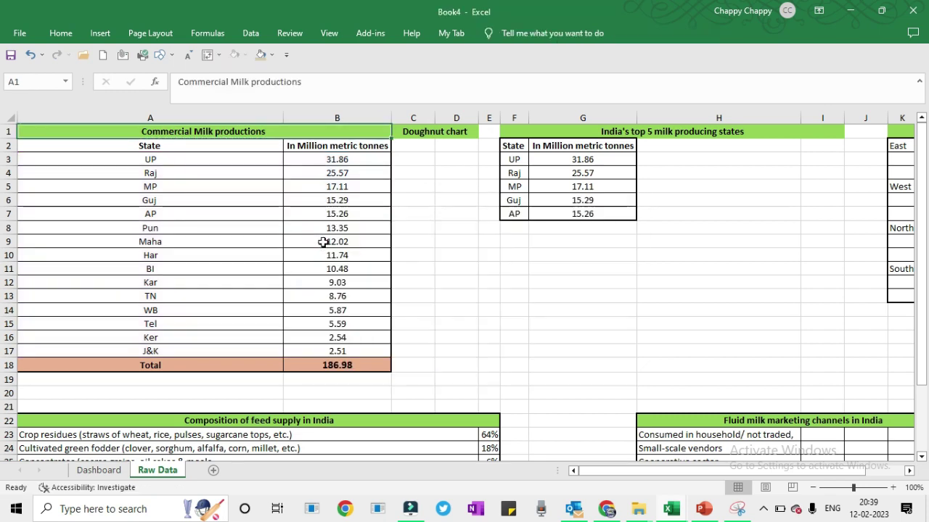
left_click(109, 472)
key("ctrl+v")
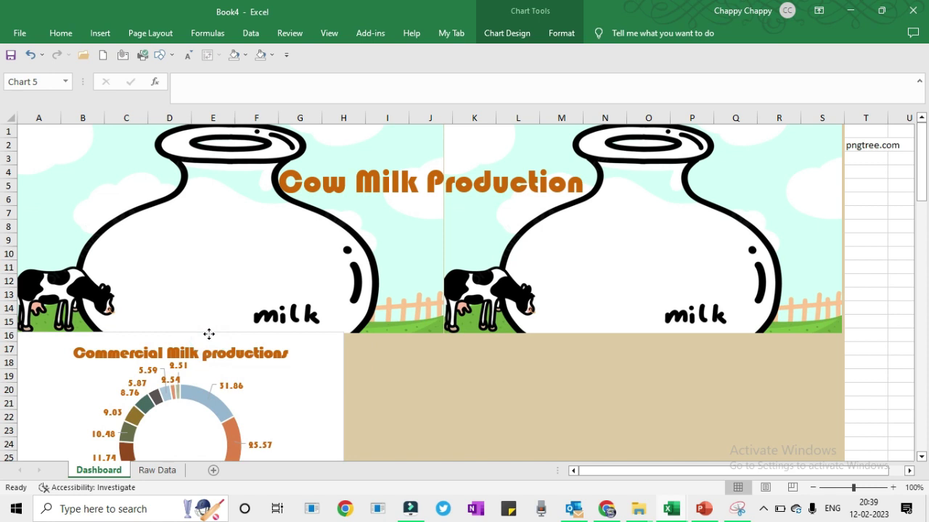
- Remove the chart area's fill and outline so the dashboard background shows through the doughnut chart
left_click(209, 334)
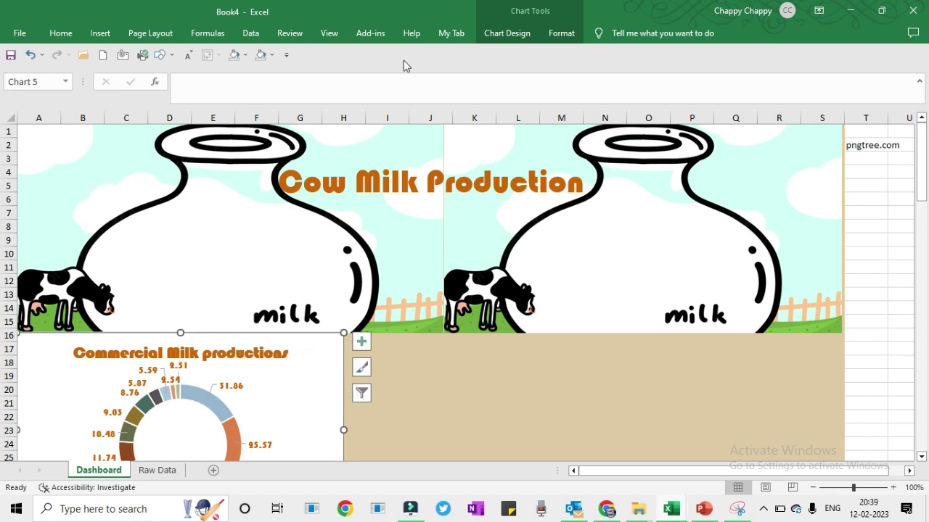
left_click(557, 37)
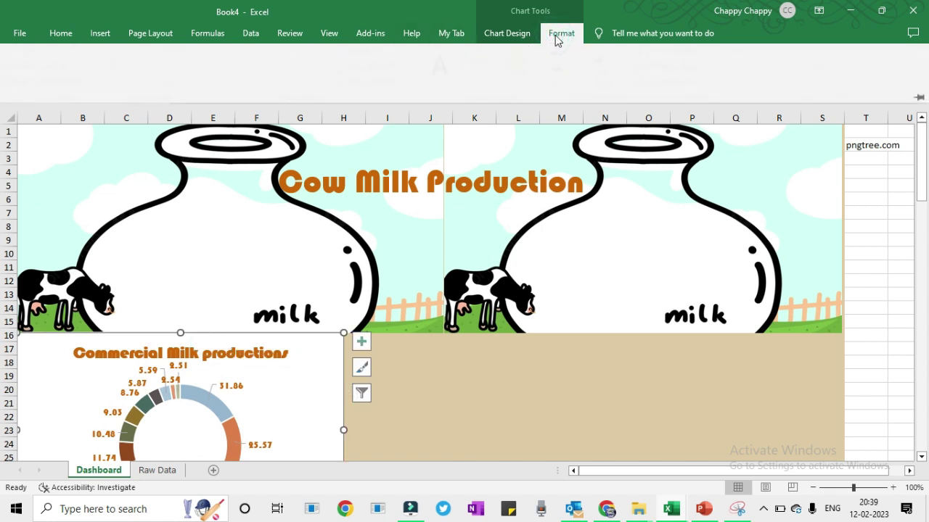
left_click(380, 56)
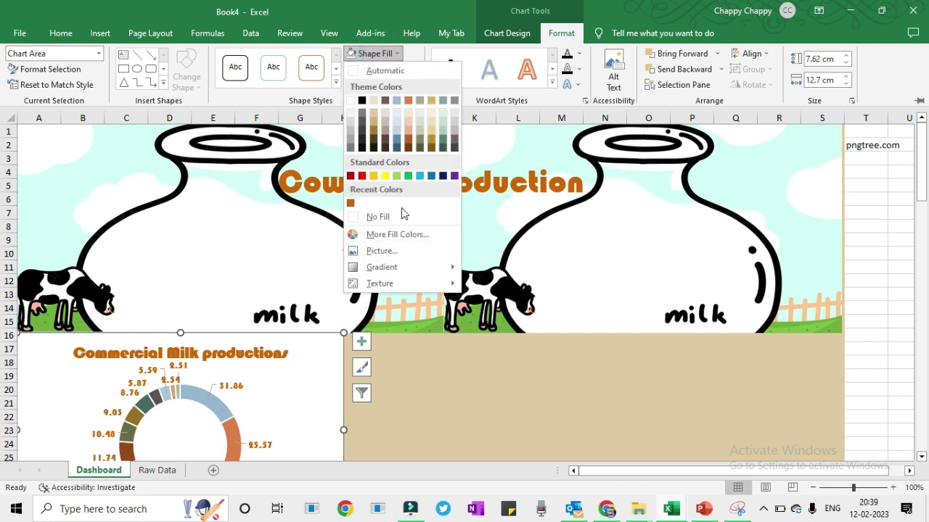
left_click(381, 214)
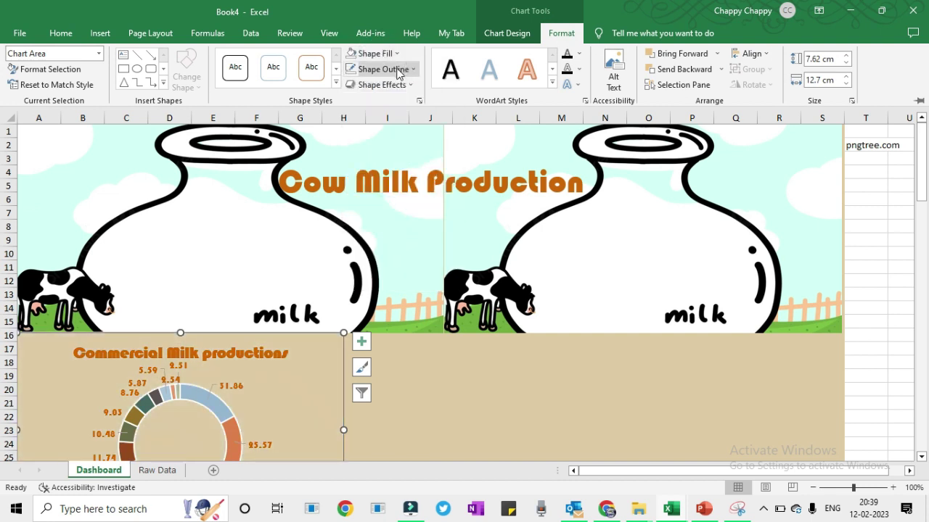
left_click(385, 69)
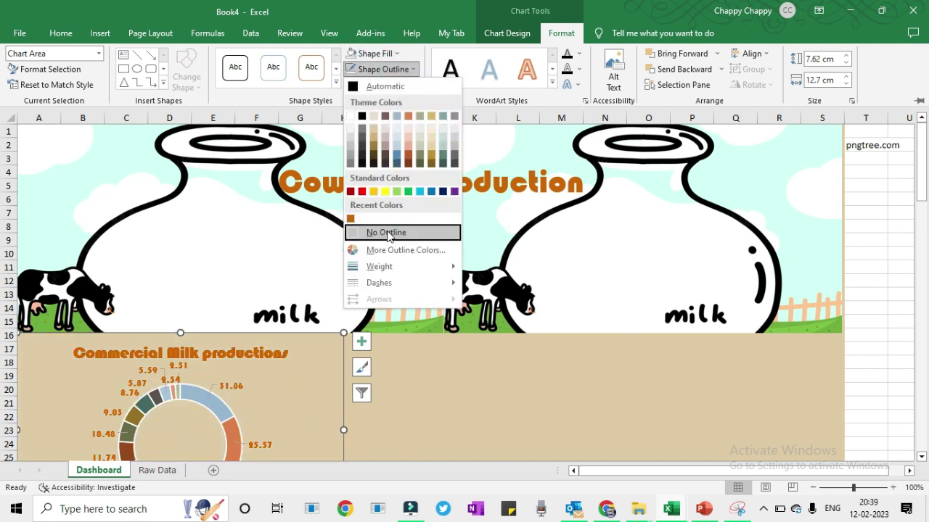
left_click(385, 233)
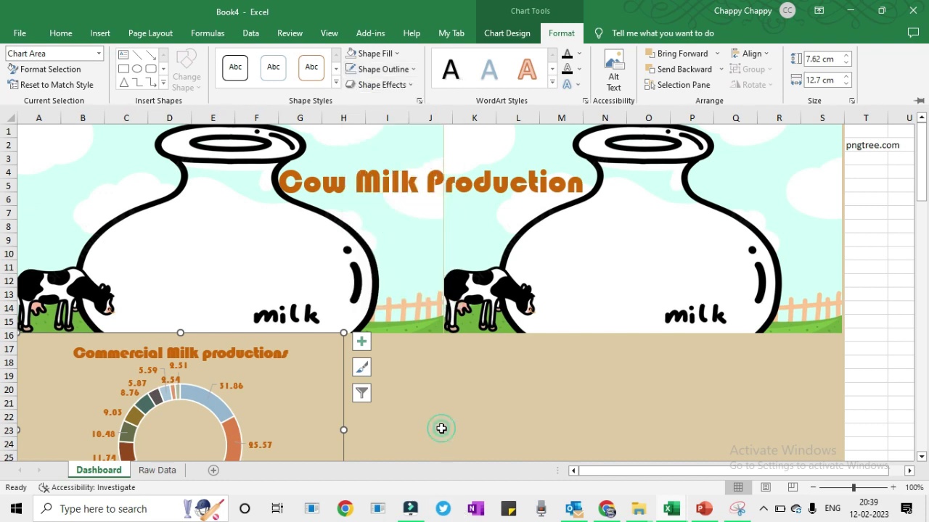
key("ctrl+F1")
left_click(491, 373)
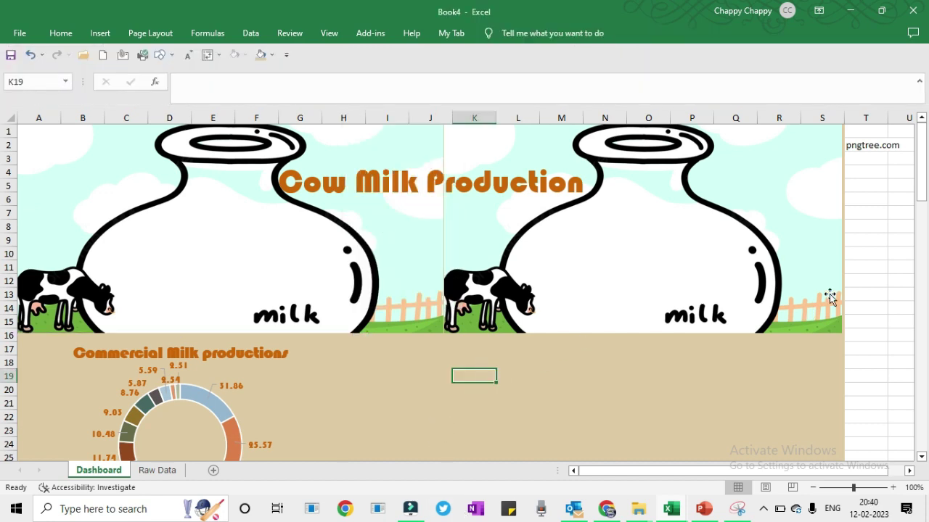
- Enlarge the doughnut chart to span about columns A to J and rows 16 to 33
scroll(265, 295, "down", 3)
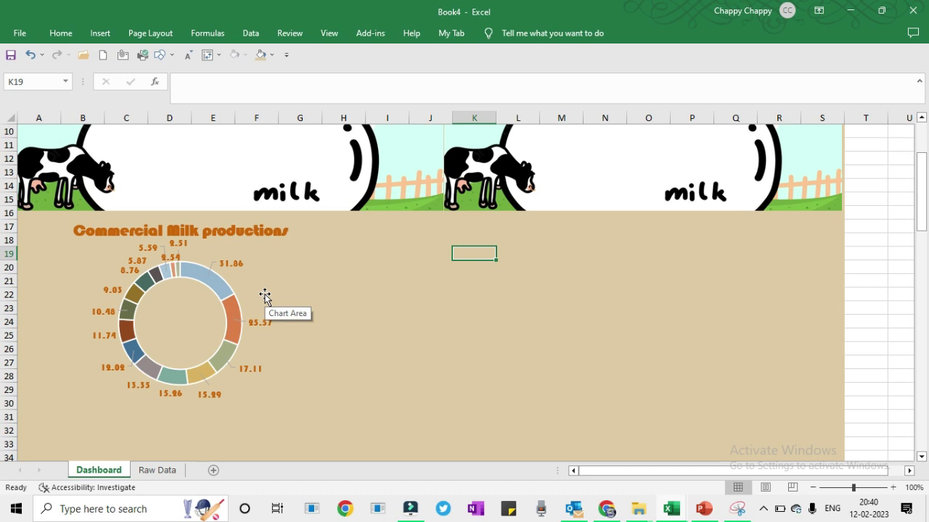
left_click(194, 312)
left_click_drag(343, 405, 430, 447)
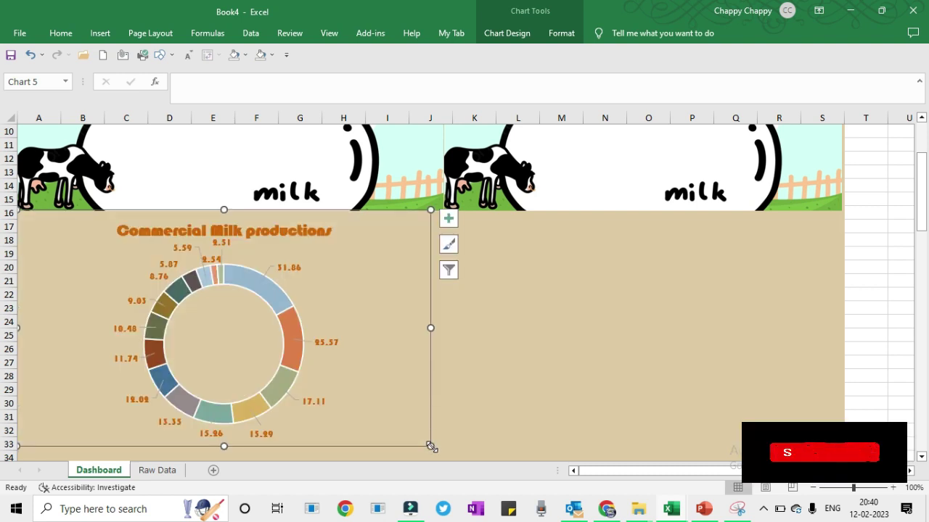
left_click_drag(436, 448, 439, 449)
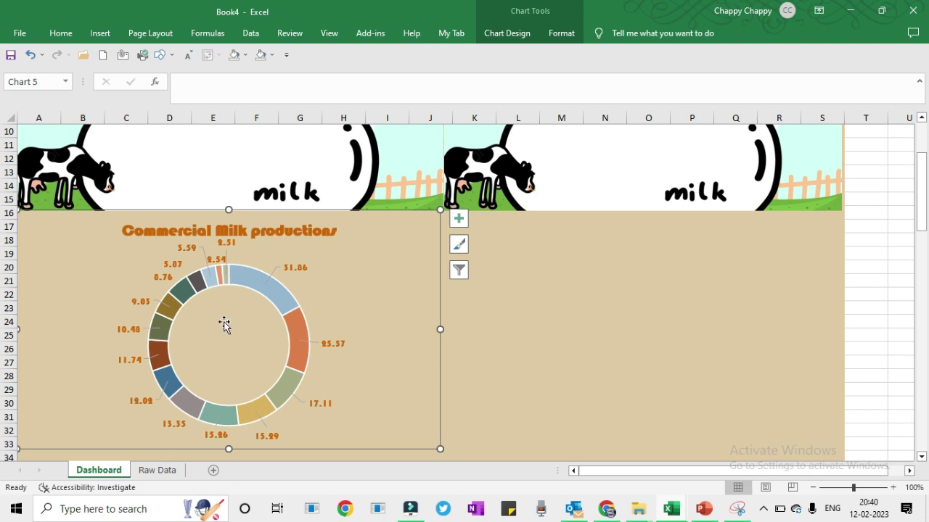
- Spread the overlapping 2.54 and 2.51 data labels apart and place the chart title centrally above the ring
left_click(217, 255)
left_click(215, 251)
left_click_drag(215, 252, 214, 246)
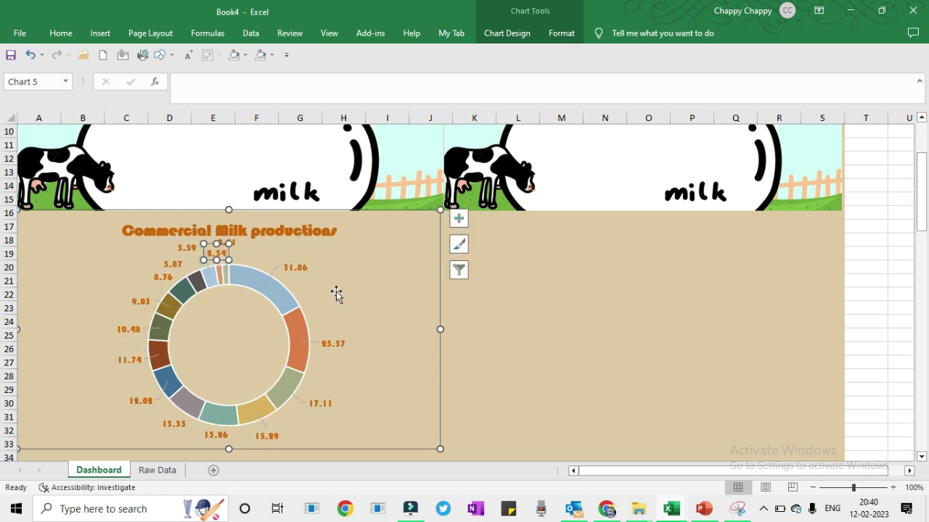
left_click_drag(224, 250, 243, 240)
left_click(244, 252)
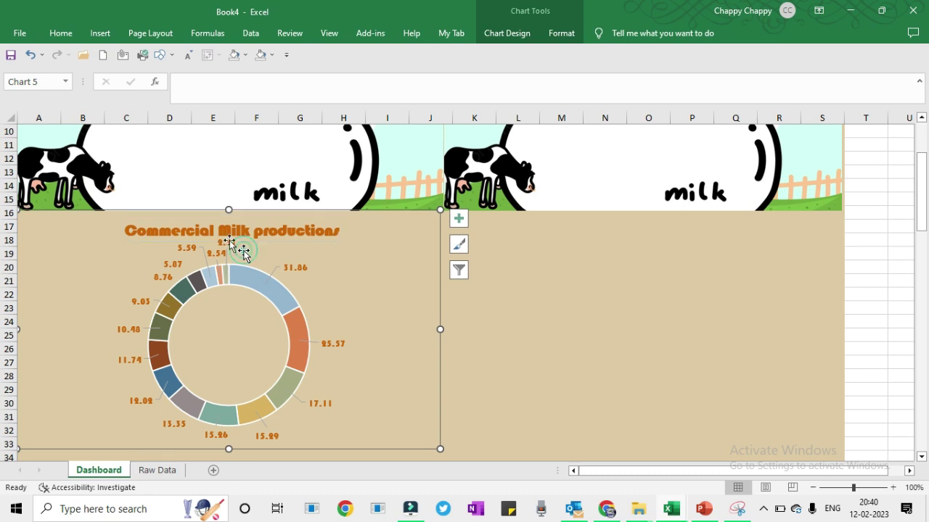
left_click(231, 246)
key("ctrl+z")
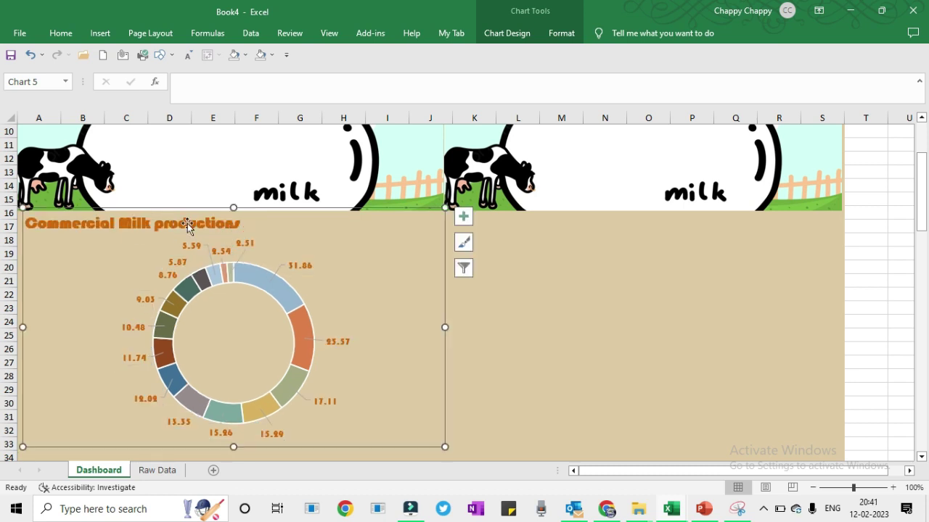
left_click(174, 222)
left_click_drag(175, 207, 267, 217)
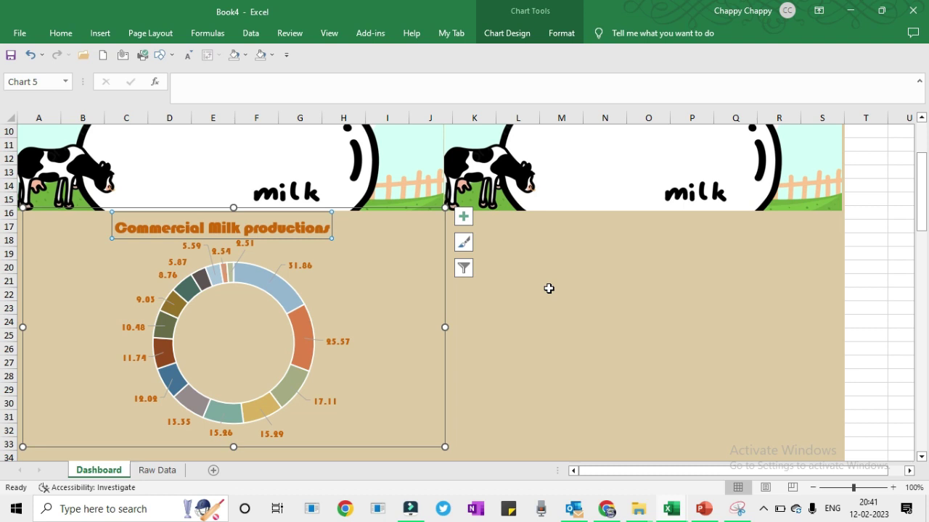
- Draw a rectangle shape inside the doughnut's hole, within the chart
left_click(242, 328)
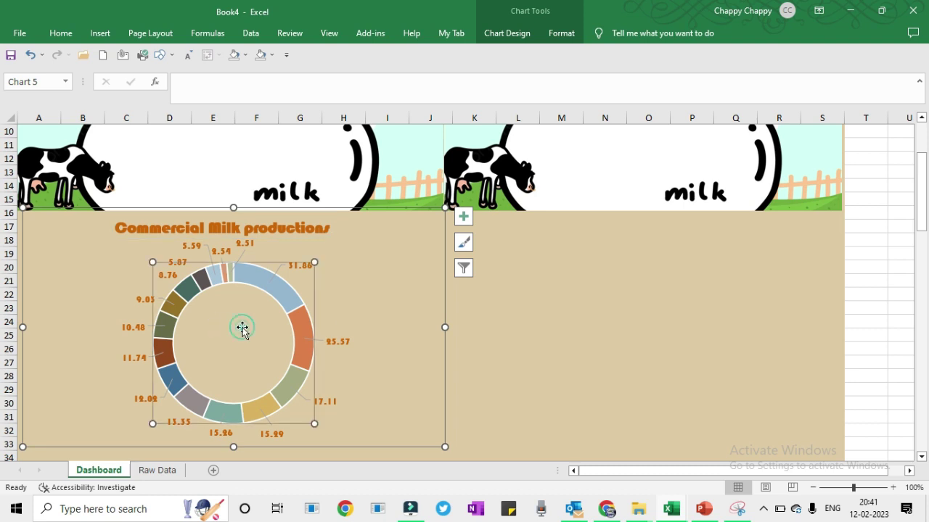
left_click(101, 34)
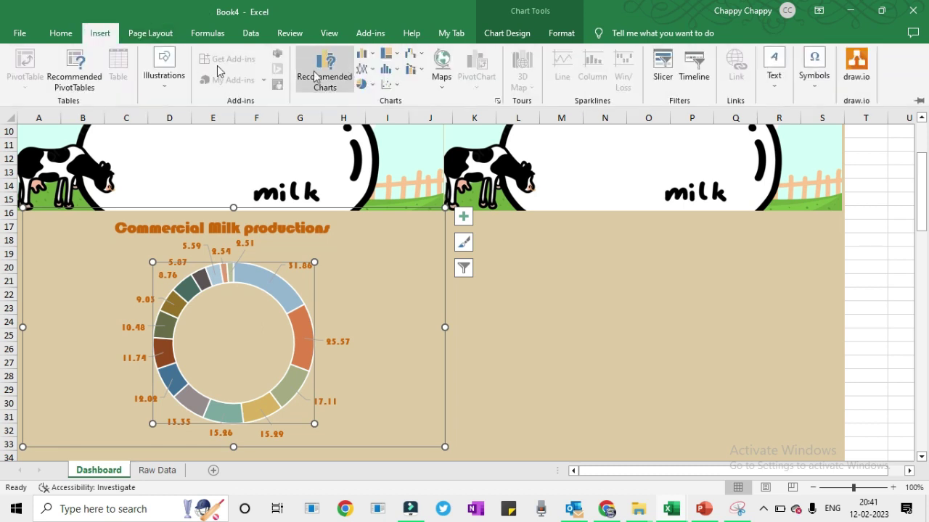
left_click(166, 76)
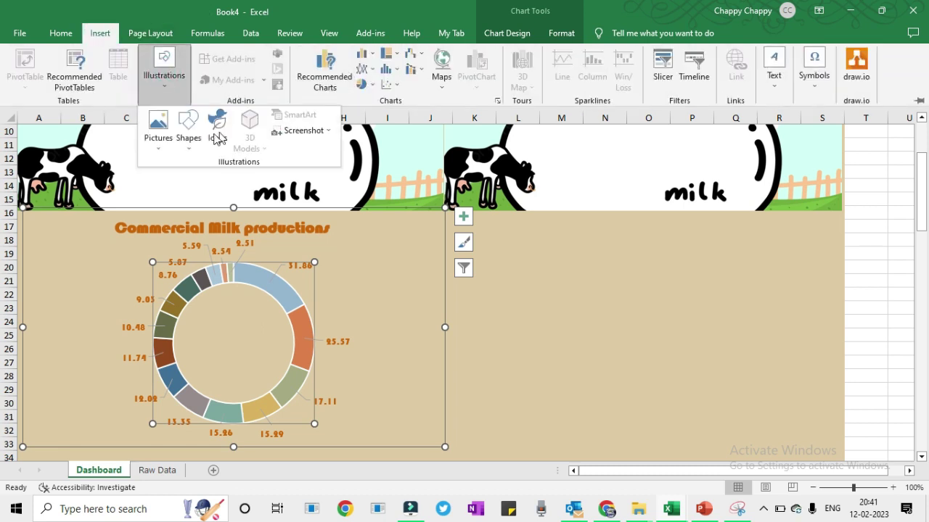
left_click_drag(193, 308, 272, 374)
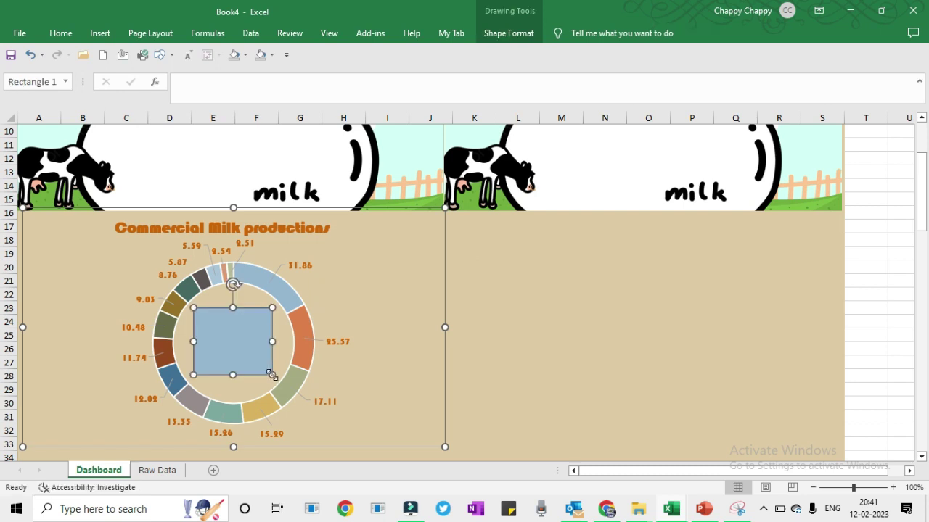
- Link the rectangle's text to the total in cell B18 of the Raw Data sheet
left_click(232, 86)
left_click(218, 352)
left_click(227, 92)
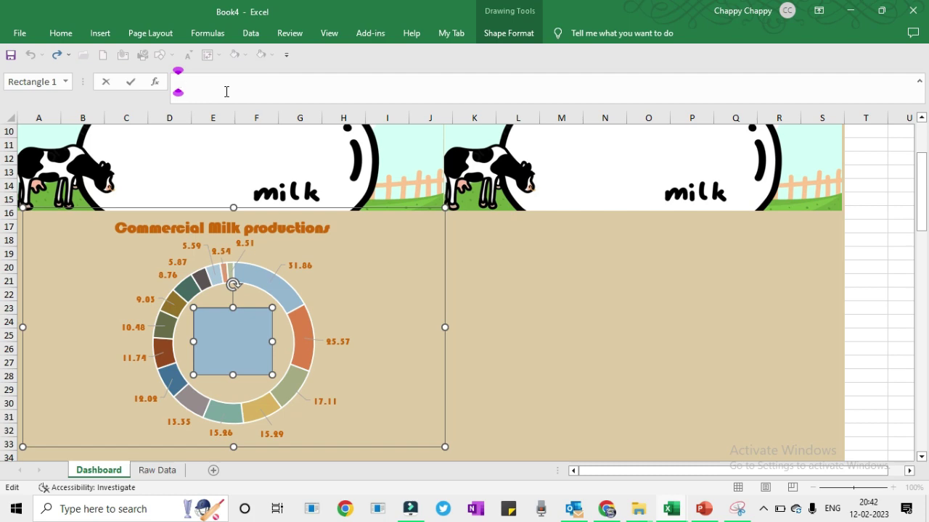
type("=")
left_click(145, 472)
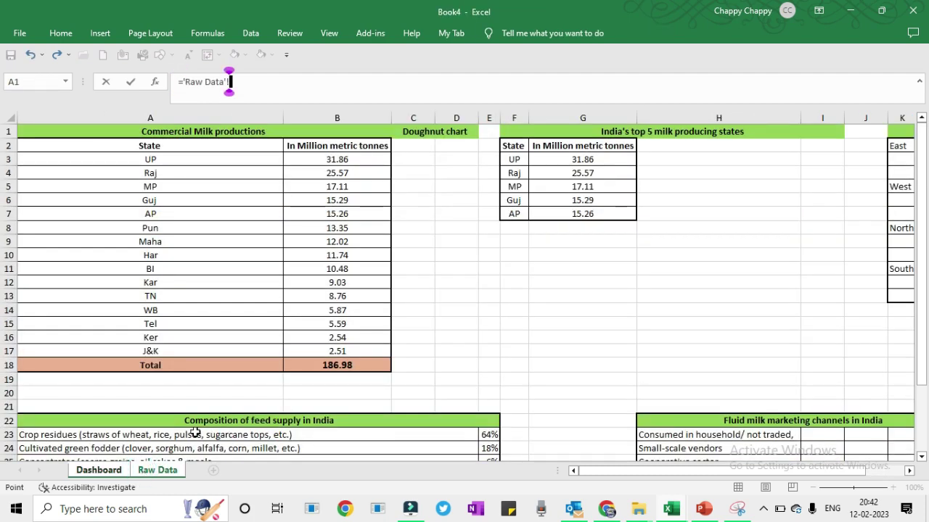
left_click(347, 366)
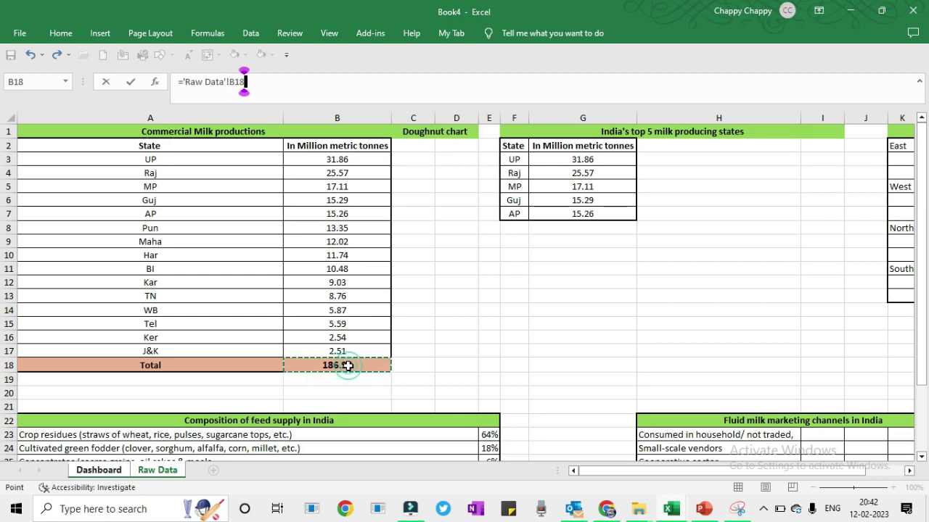
key("Return")
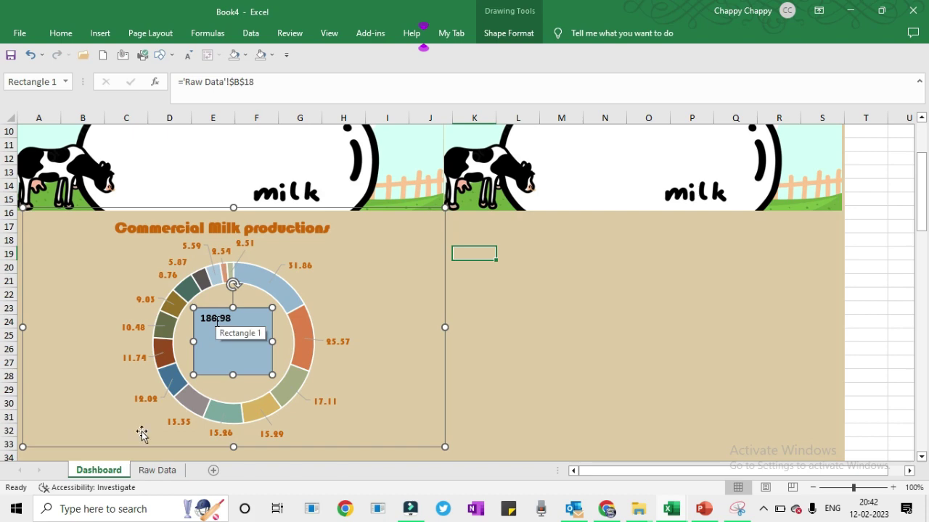
left_click(157, 470)
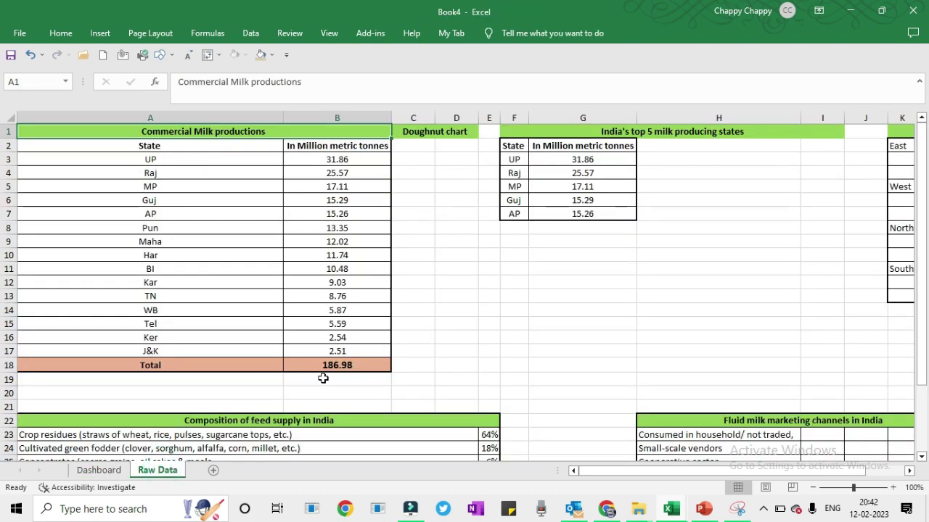
left_click(96, 470)
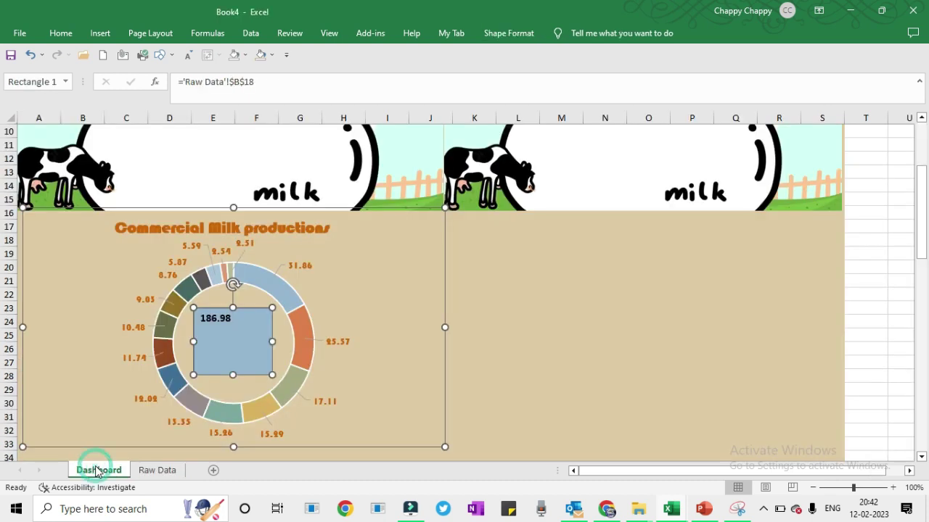
- Set the total in the rectangle to font size 24 and centre it horizontally and vertically
double_click(228, 317)
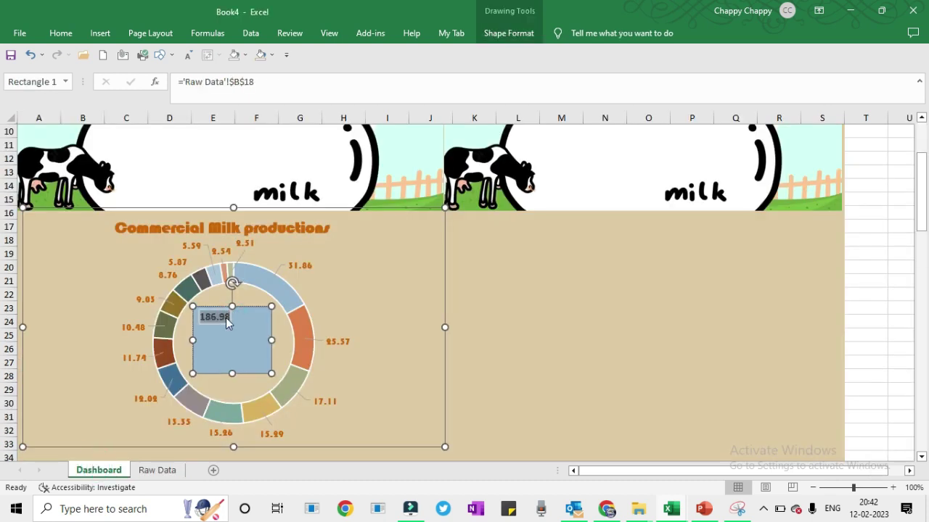
left_click(61, 33)
left_click(193, 59)
left_click(193, 59)
left_click(194, 59)
left_click(193, 59)
left_click(193, 59)
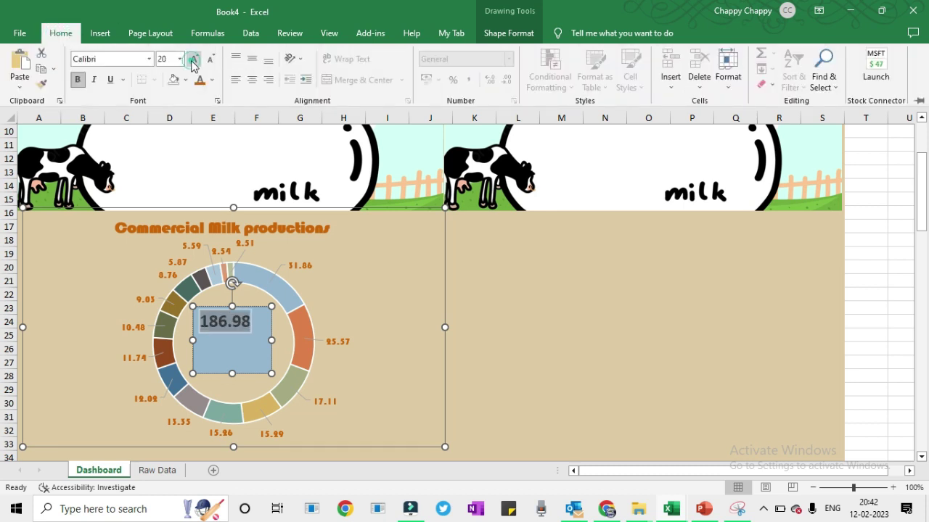
left_click(194, 59)
left_click(194, 59)
left_click(194, 59)
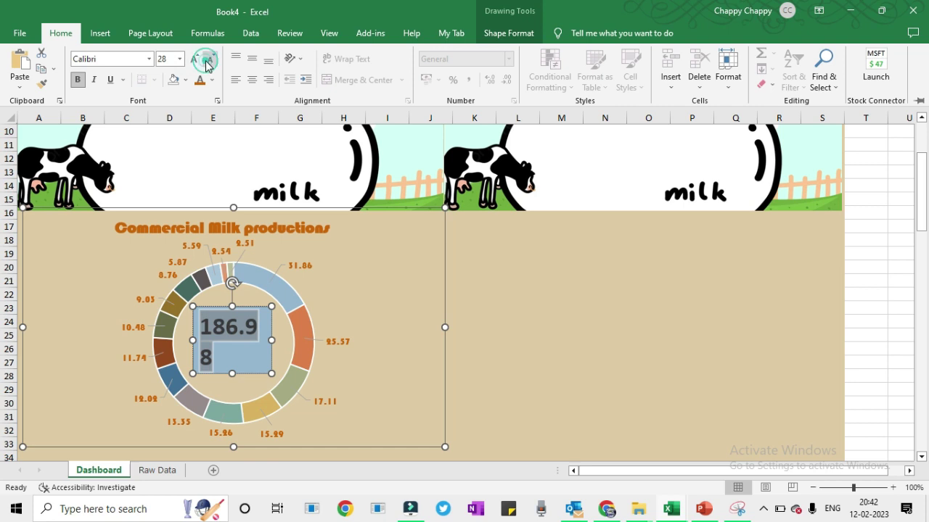
left_click(210, 59)
left_click(211, 59)
left_click(253, 82)
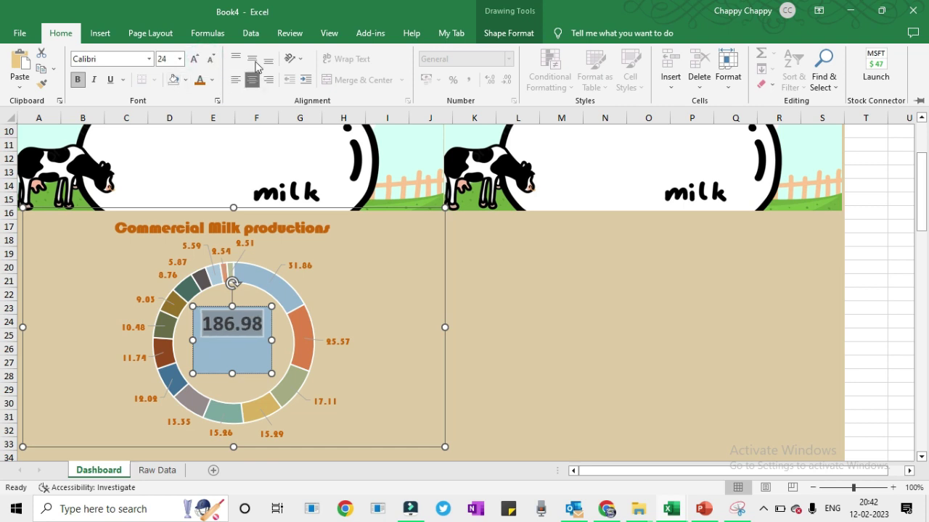
left_click(254, 62)
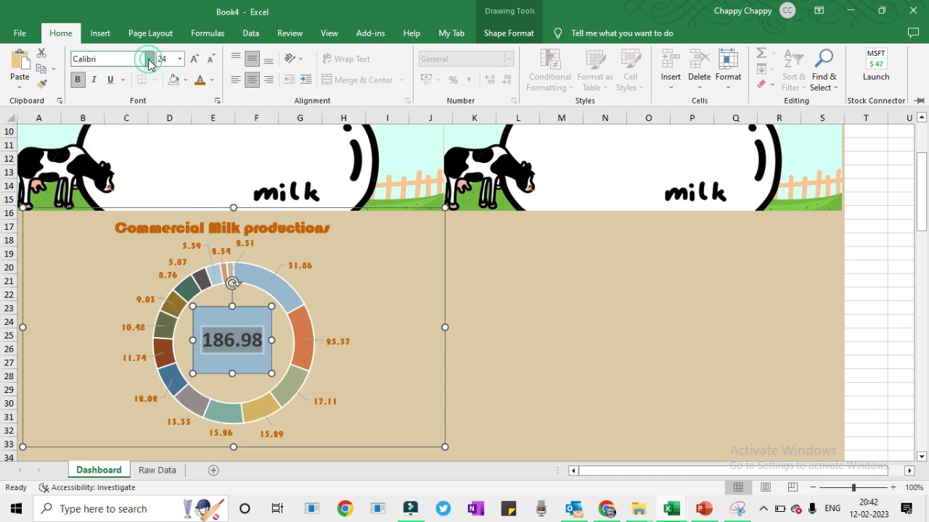
- Format the rectangle's total in Bauhaus 93 at font size 20
left_click(149, 59)
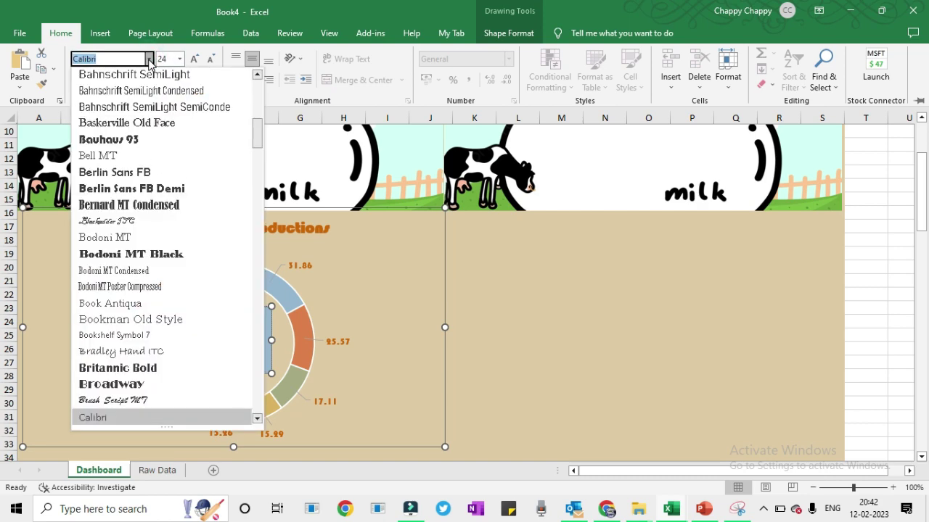
left_click(142, 143)
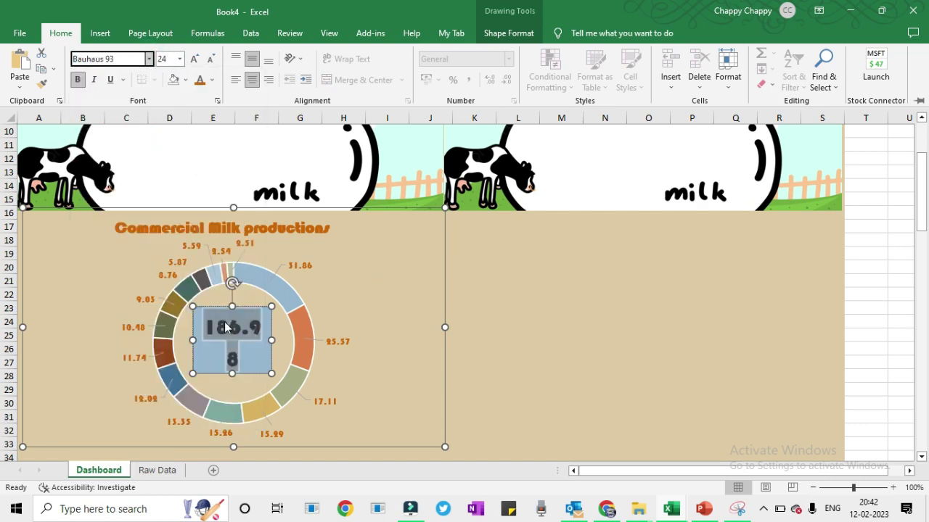
left_click(210, 60)
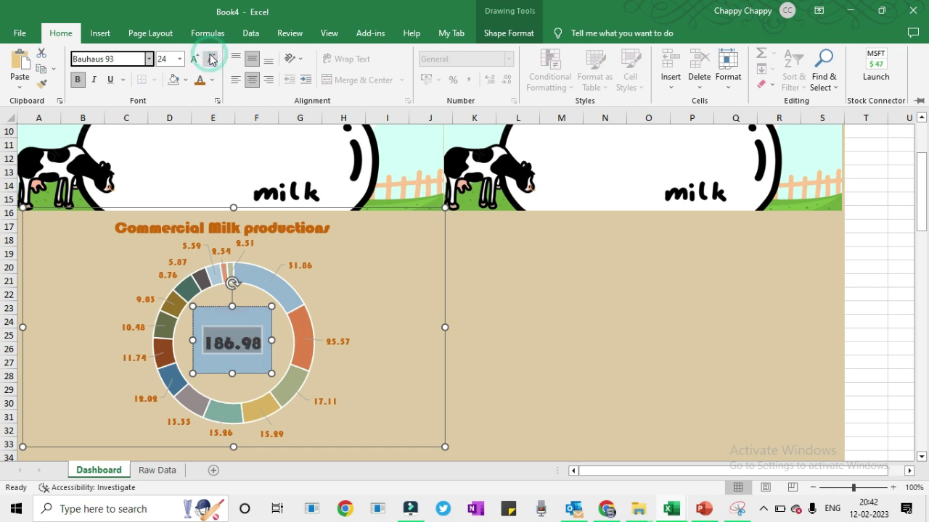
left_click(210, 59)
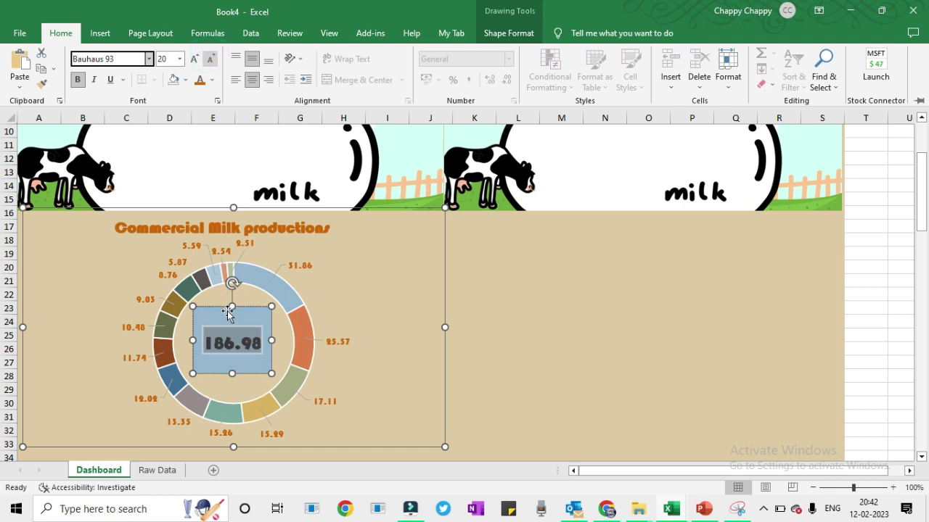
- Remove the fill and the outline from the rectangle holding the total in the doughnut's centre
left_click(382, 275)
left_click(243, 309)
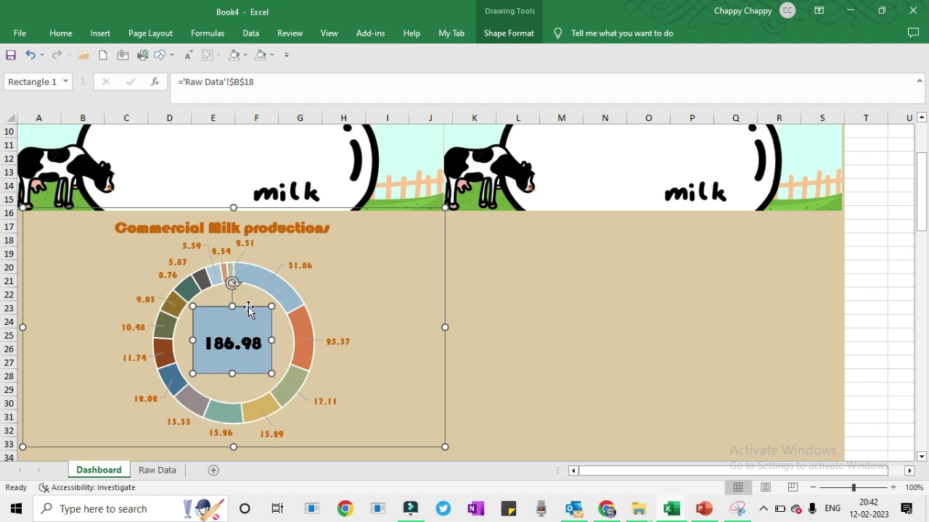
left_click(523, 35)
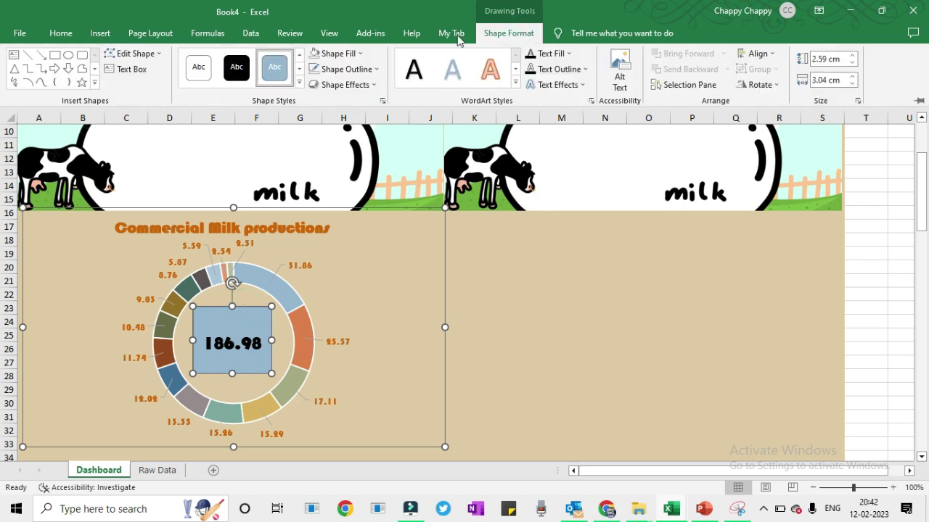
left_click(338, 53)
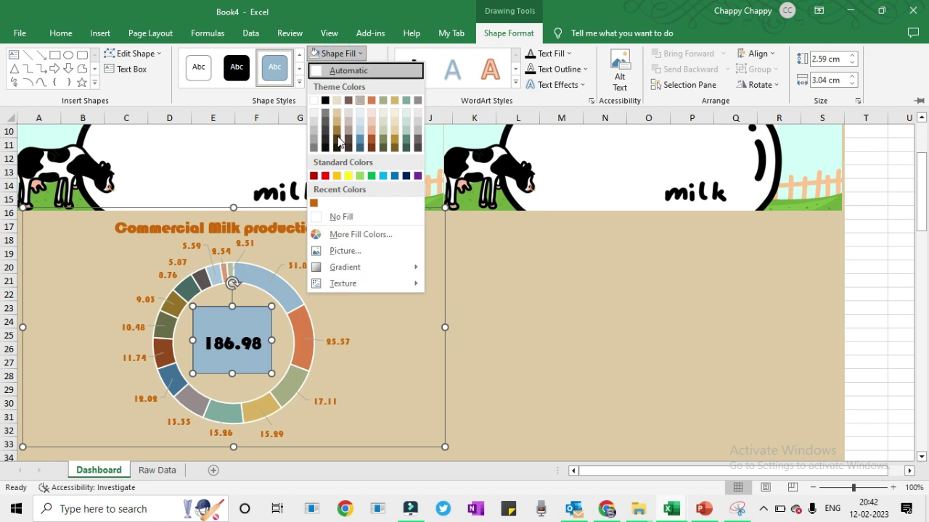
left_click(340, 216)
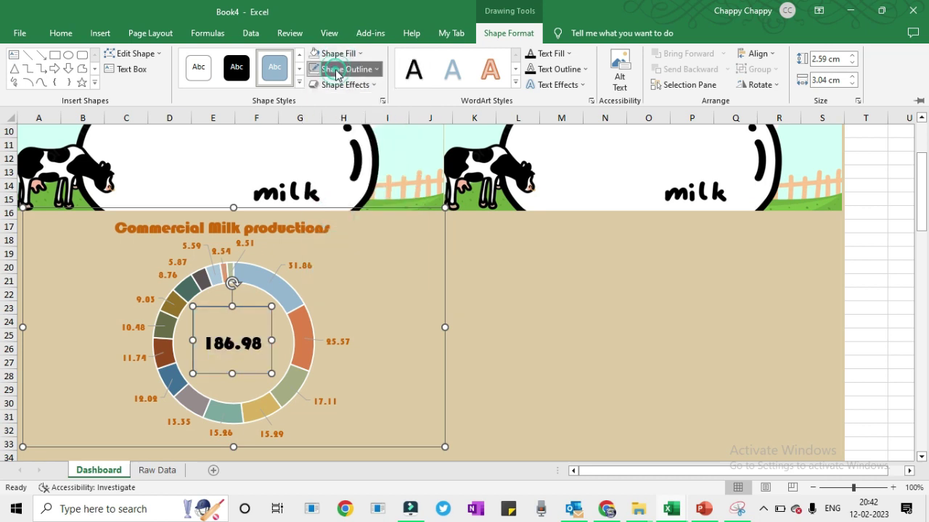
left_click(338, 70)
left_click(343, 234)
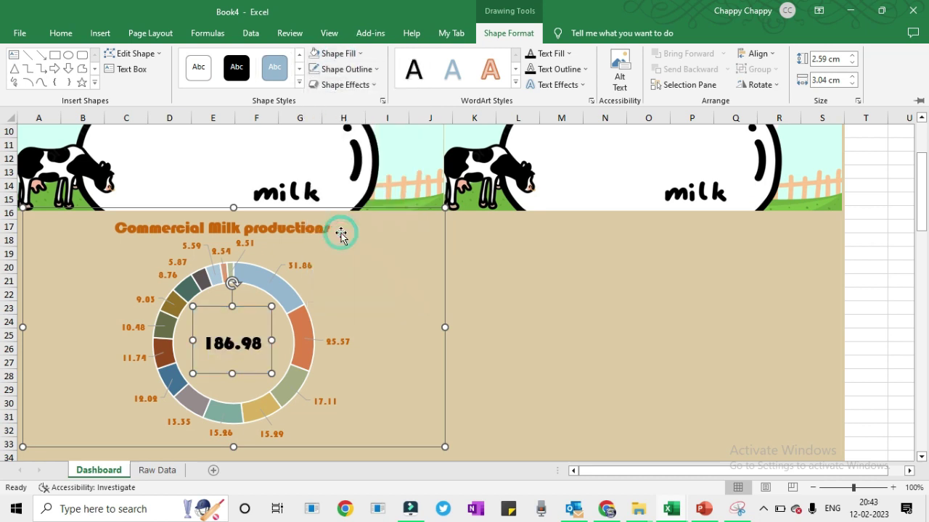
left_click(529, 318)
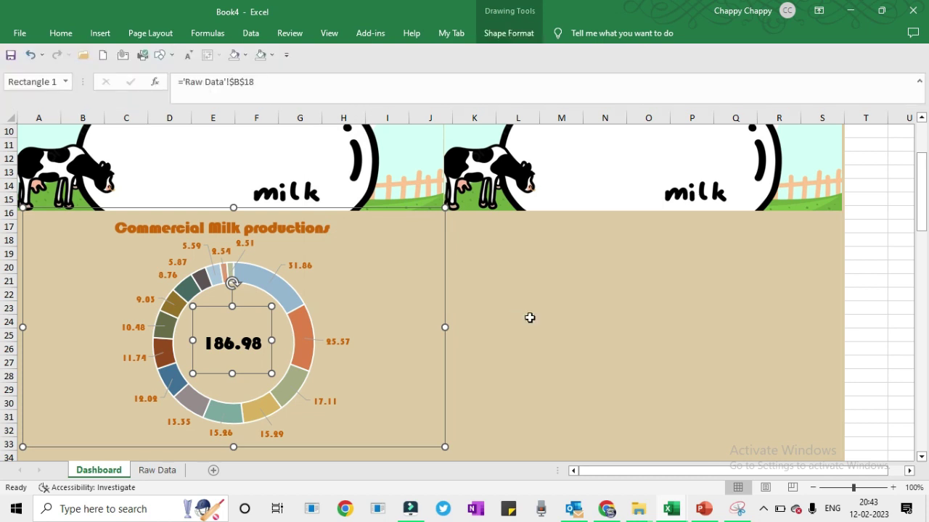
left_click(529, 318)
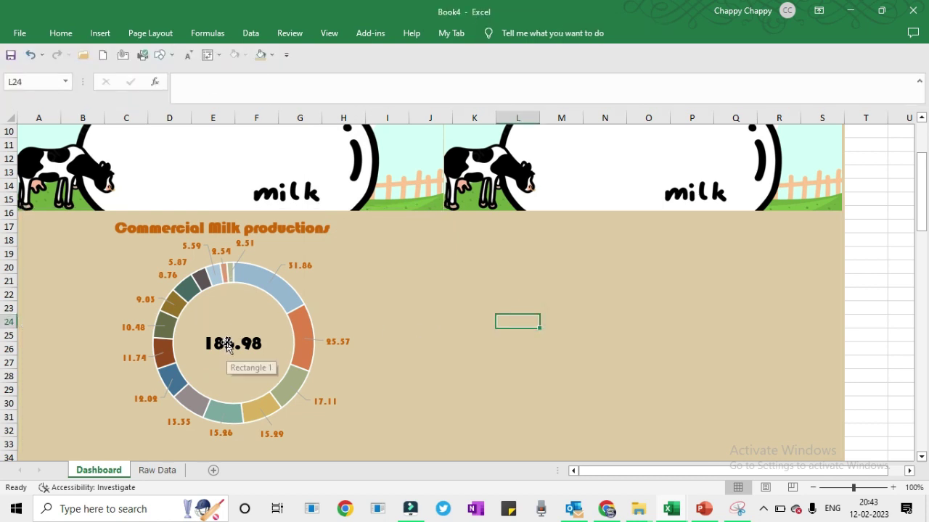
key("Up")
key("Up")
key("Up")
key("Up")
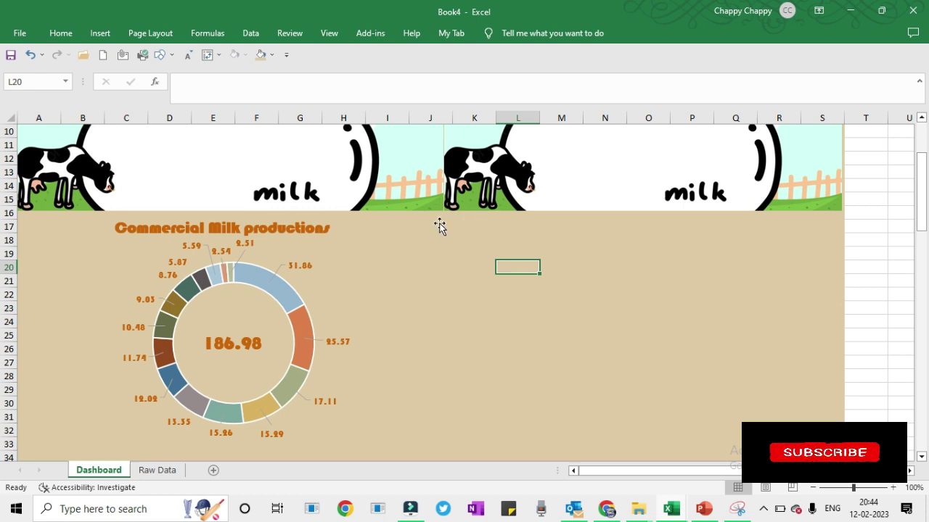
left_click(440, 226)
left_click(534, 240)
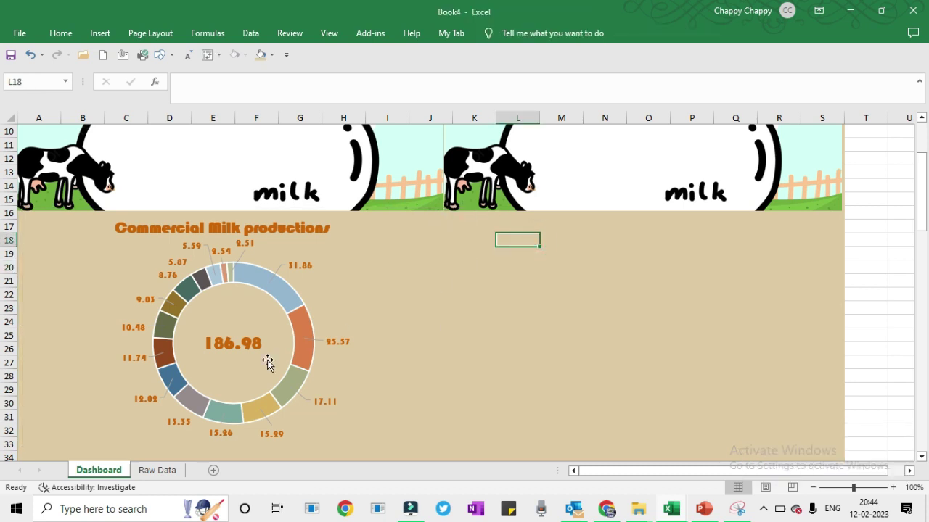
- Look through the tables on the Raw Data sheet to find the source data for the next chart
left_click(158, 470)
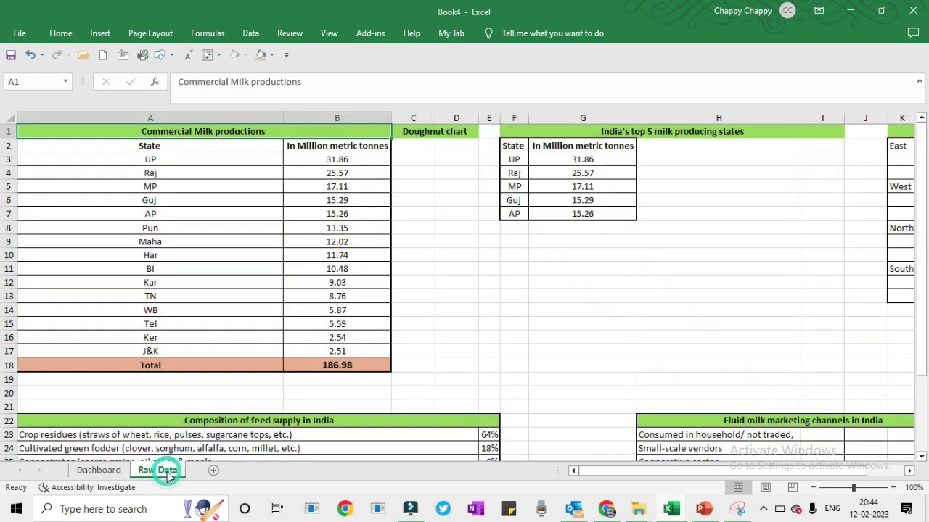
left_click(550, 264)
key("Right")
key("Right")
key("Right")
key("Right")
key("Right")
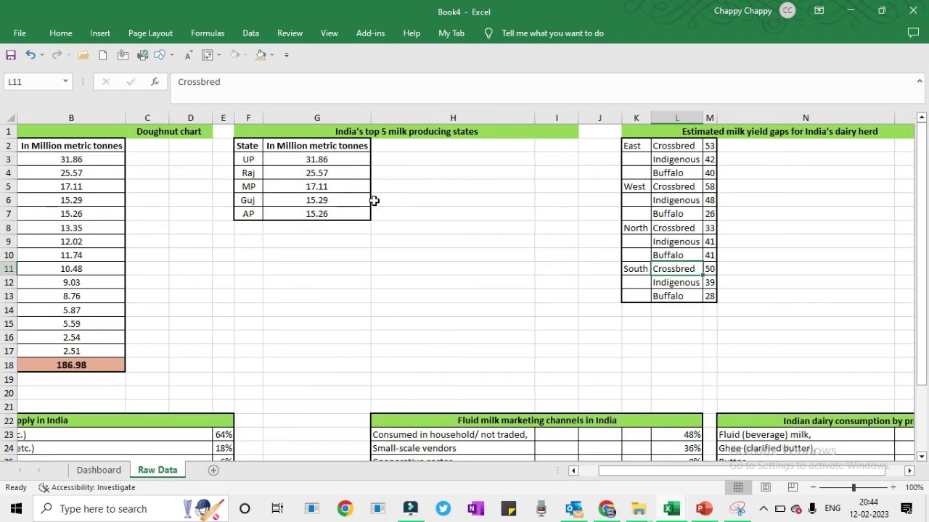
left_click(374, 201)
left_click(415, 340)
key("Left")
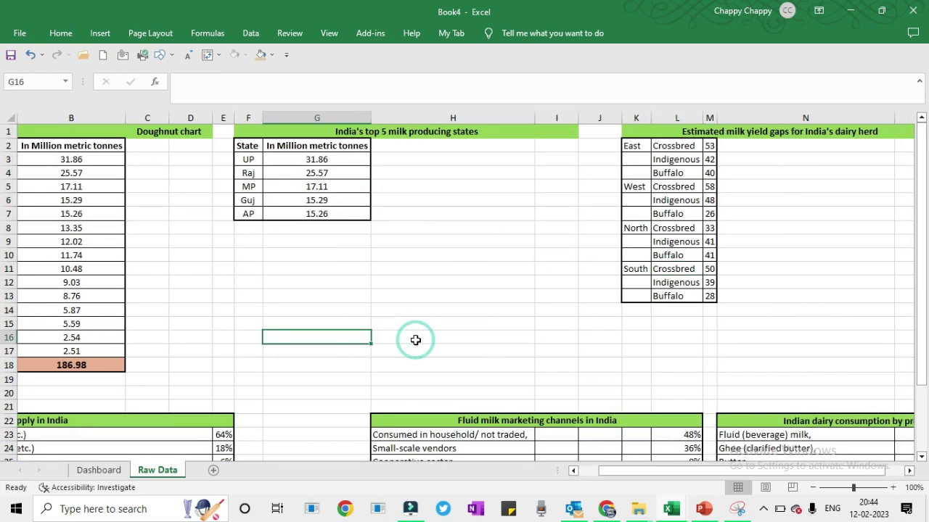
key("Left")
key("Left")
key("Left")
key("Left")
key("Left")
key("Left")
key("Down")
key("Down")
key("Down")
key("Down")
key("Down")
key("Down")
key("Down")
key("Down")
key("Down")
key("Down")
key("Down")
key("Down")
key("Down")
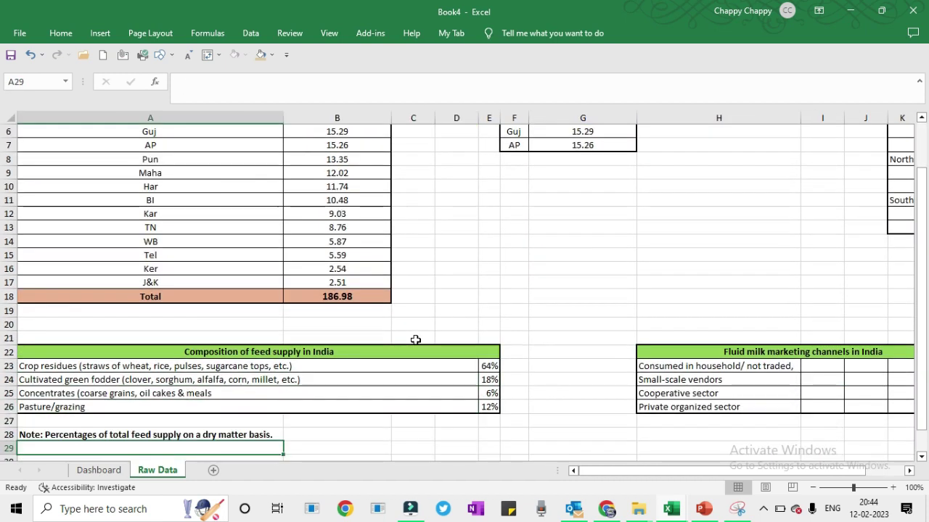
key("Down")
- Copy the four Composition of feed supply rows with their percentages from Raw Data into a new sheet
left_click(196, 337)
left_click(126, 354)
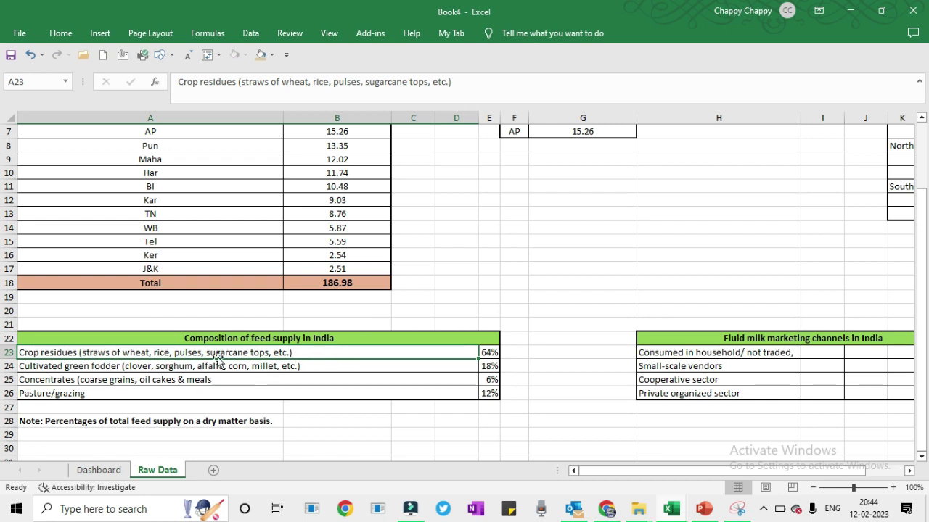
key("shift+Right")
key("shift+Down")
key("shift+Down")
key("shift+Down")
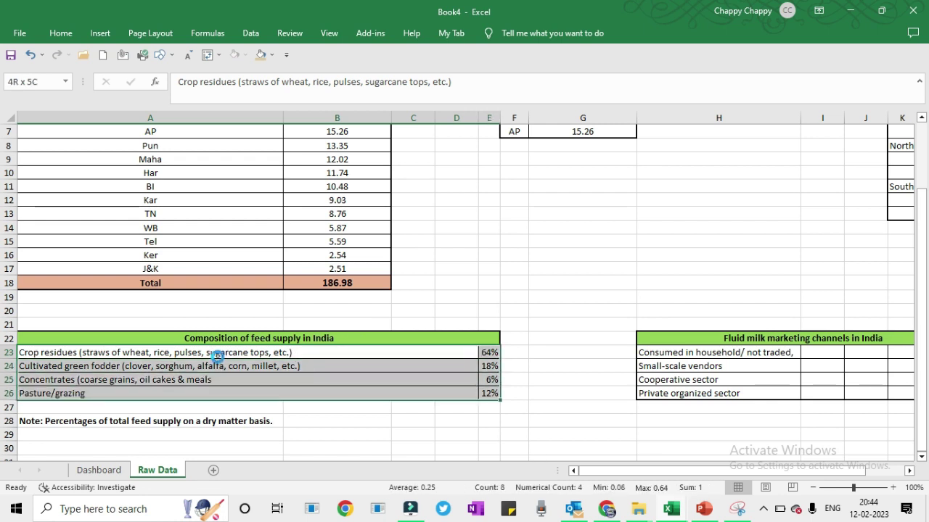
key("ctrl+c")
left_click(213, 470)
key("ctrl+v")
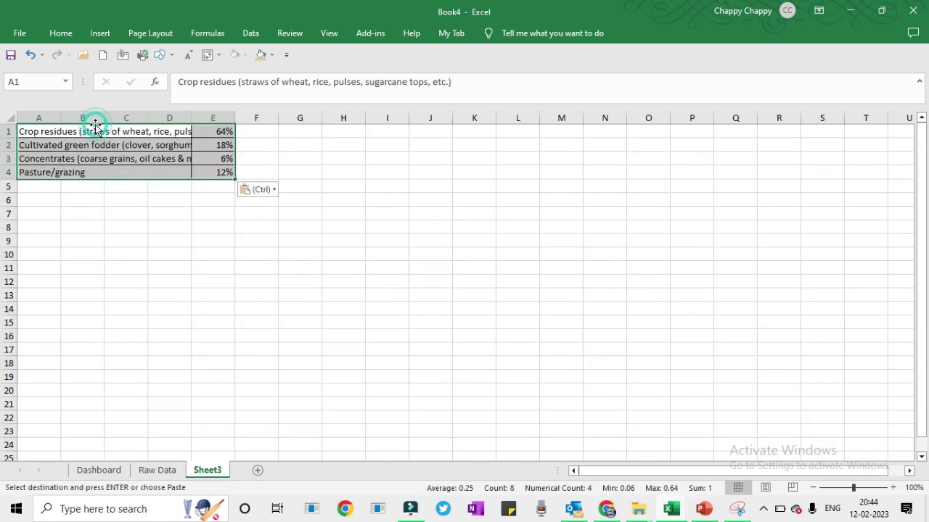
- Unmerge the pasted feed description cells in A1:D4
key("shift+Left")
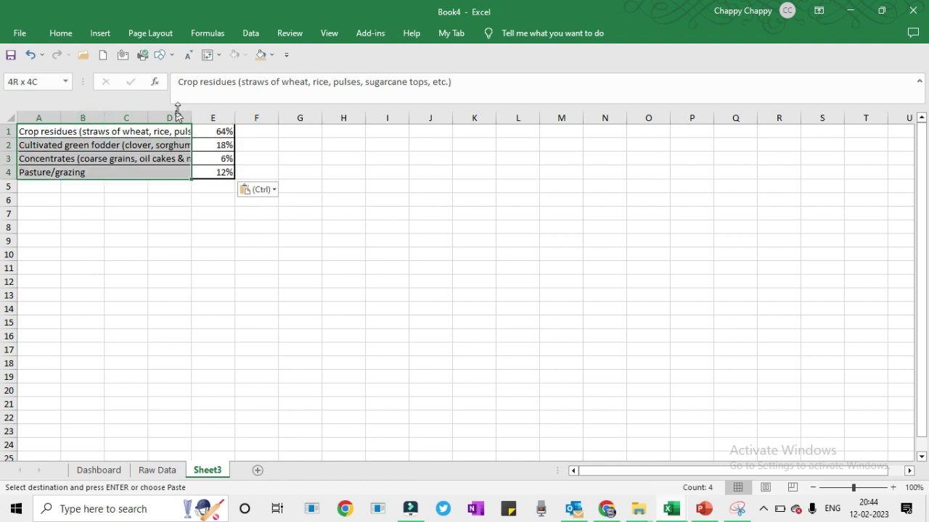
left_click(61, 34)
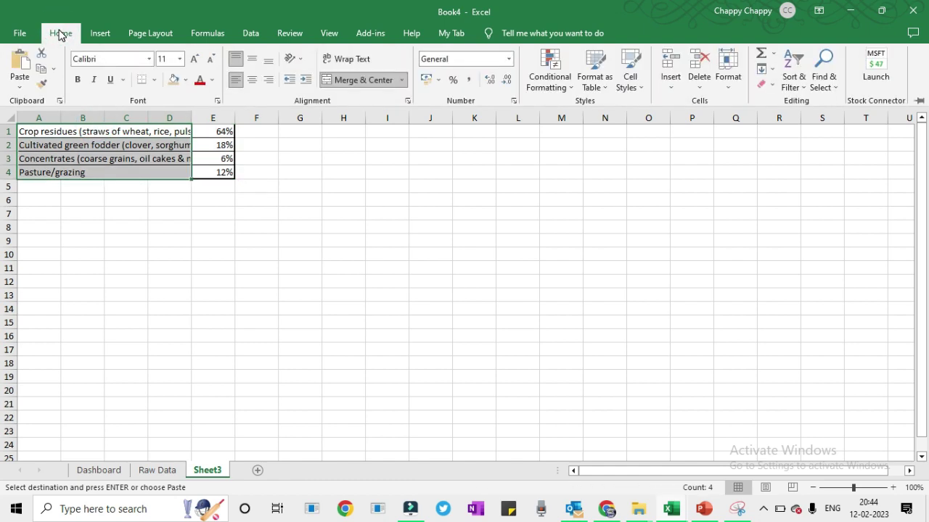
left_click(403, 82)
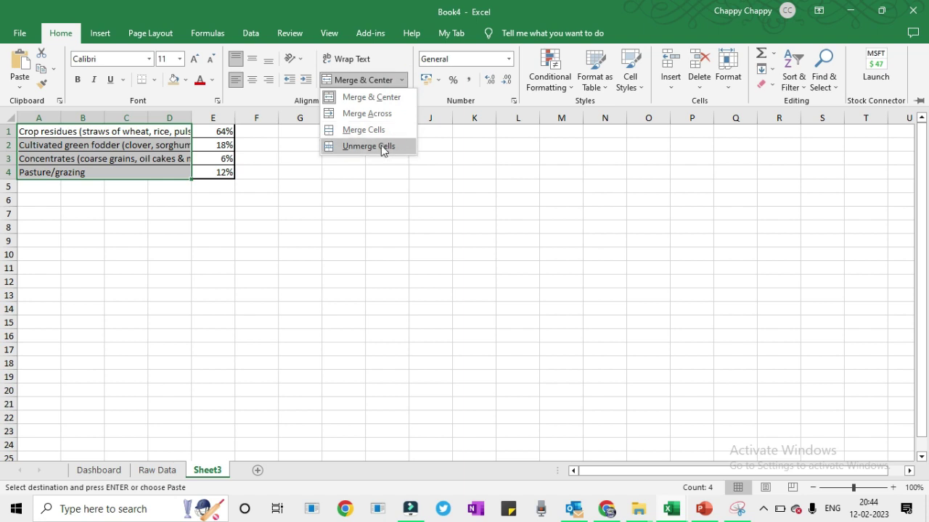
left_click(381, 146)
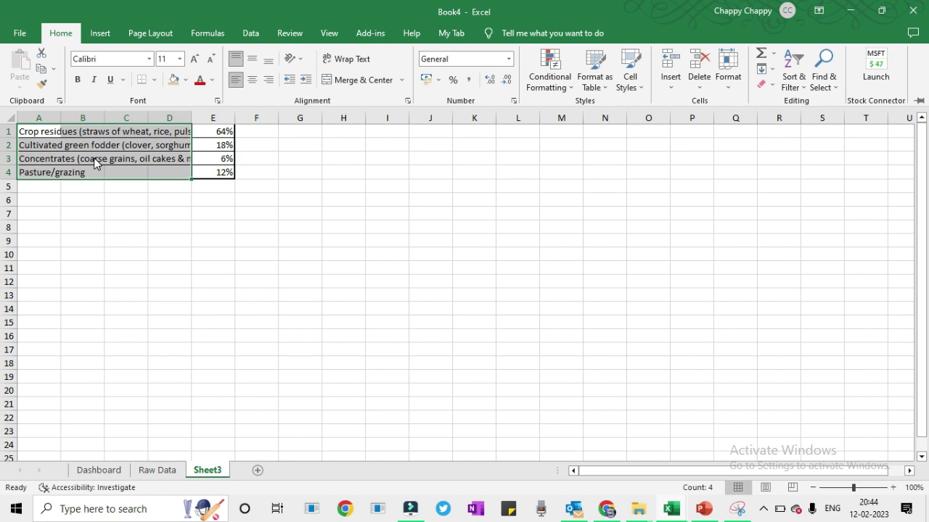
key("ctrl+F1")
left_click(221, 200)
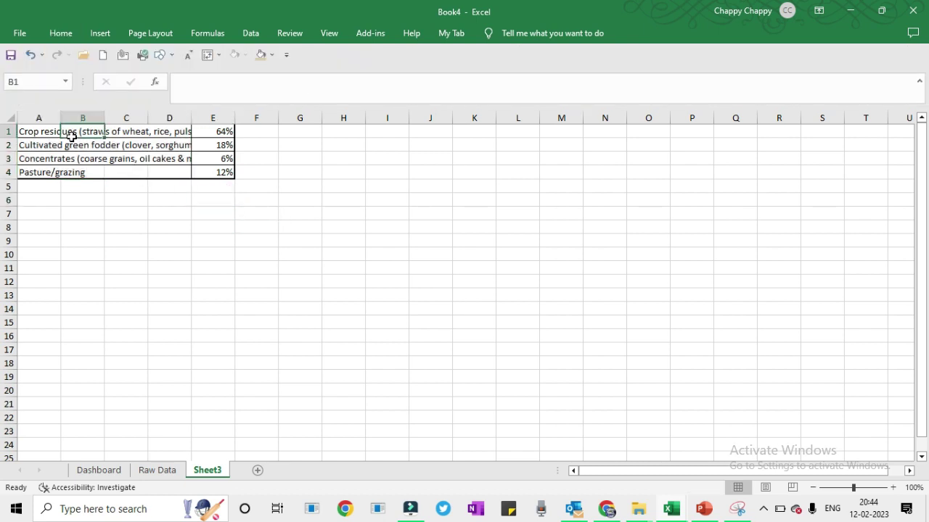
- Widen column A until the full feed descriptions fit
left_click(60, 134)
left_click(72, 138)
key("Right")
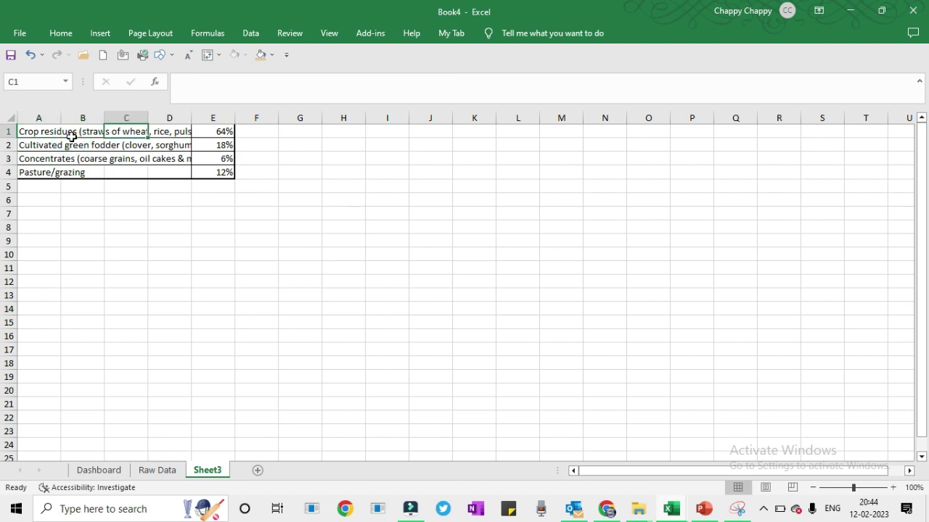
key("Home")
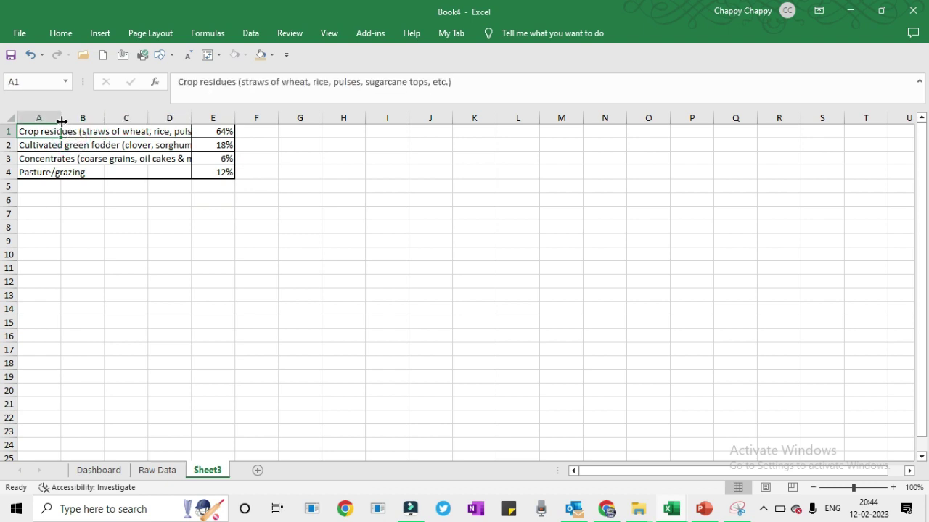
left_click_drag(62, 121, 315, 120)
- Delete the empty columns between the feed descriptions and their percentages
left_click(326, 156)
key("ctrl+minus")
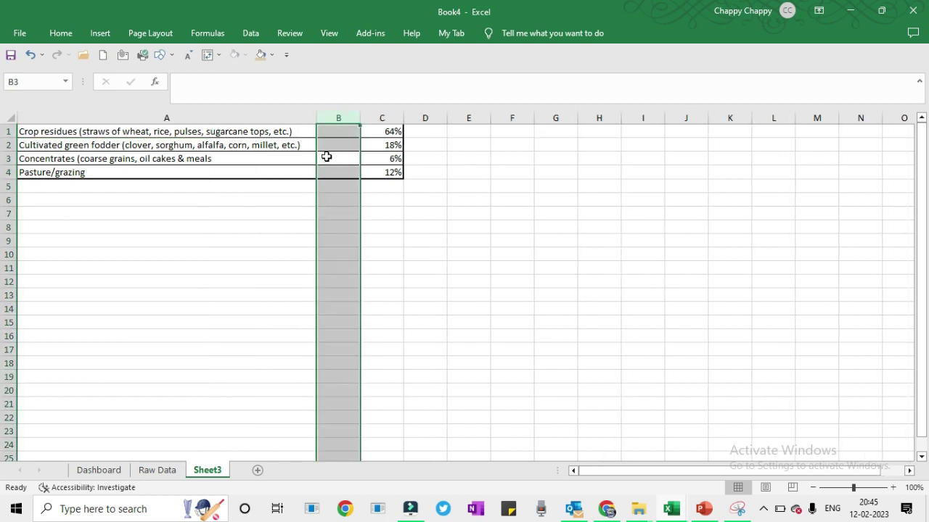
key("ctrl+minus")
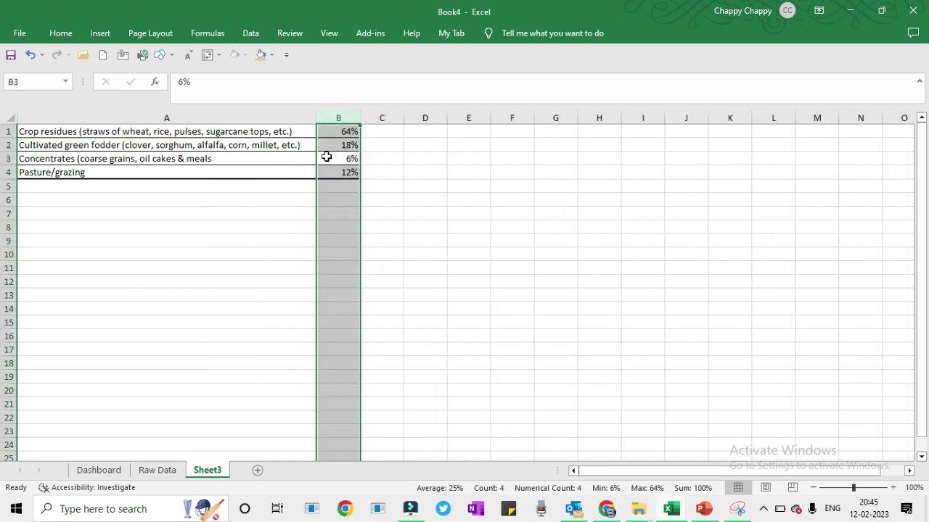
- Insert a 2-D pie chart from the feed supply data in A1:B4
key("Left")
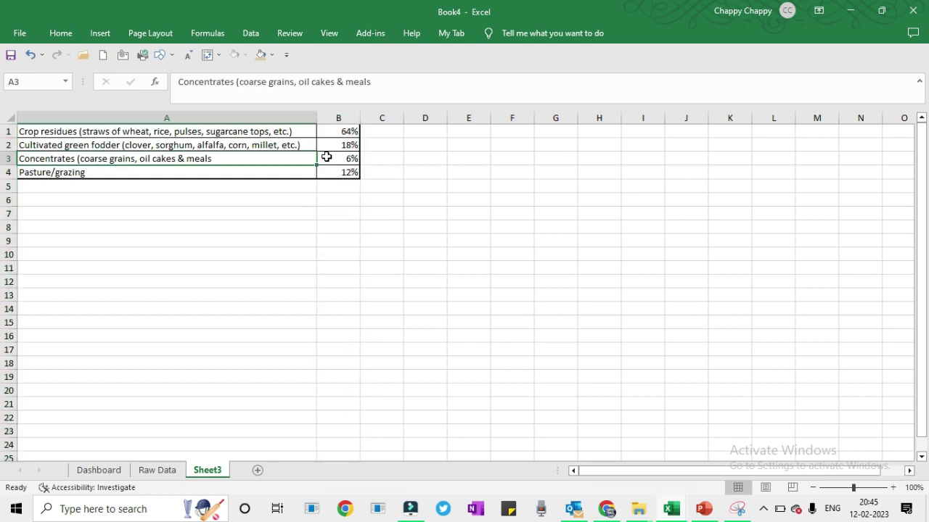
key("Up")
key("Up")
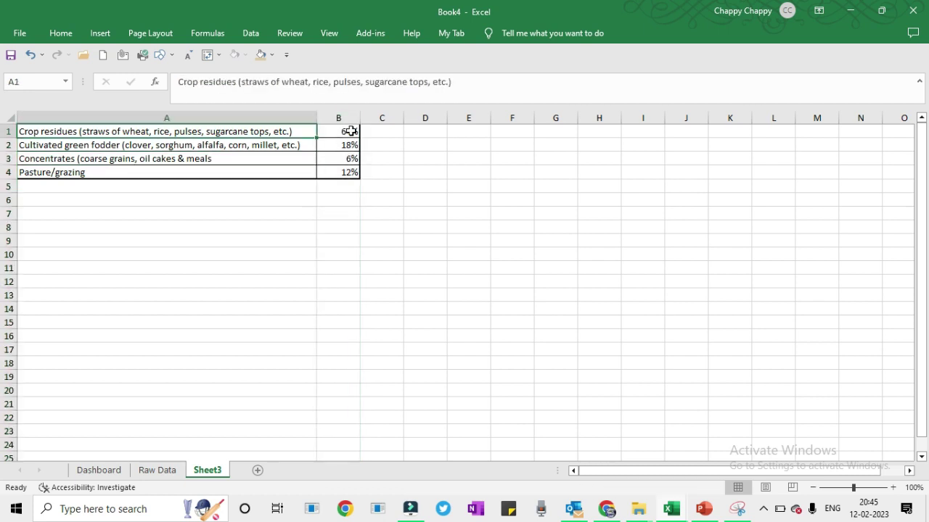
key("ctrl+a")
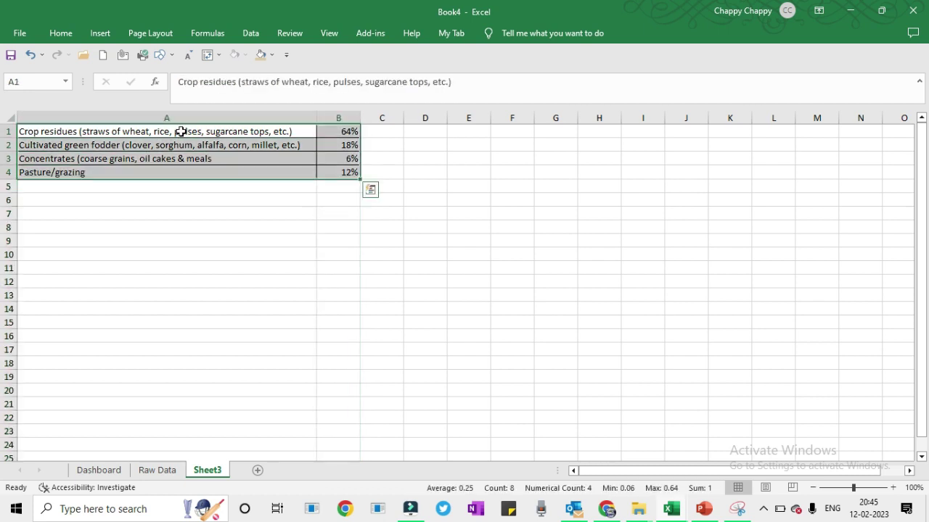
left_click(100, 33)
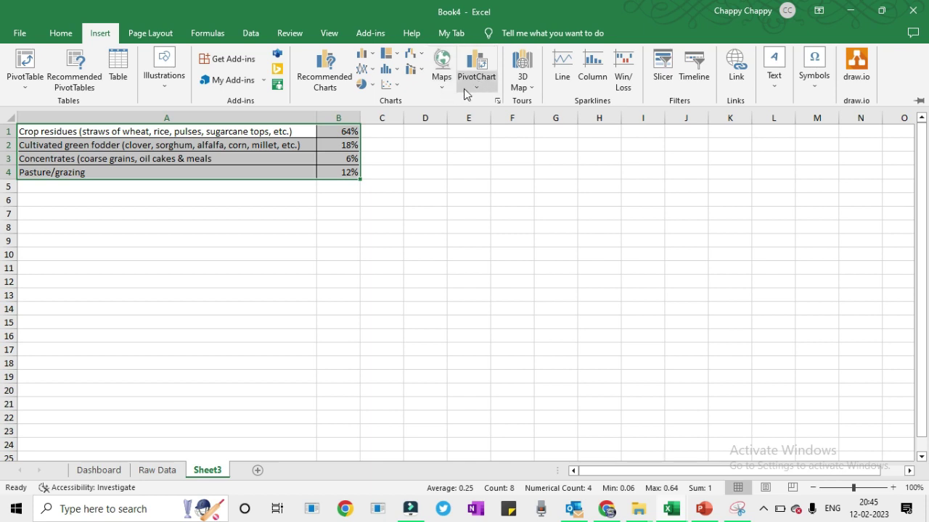
left_click(373, 85)
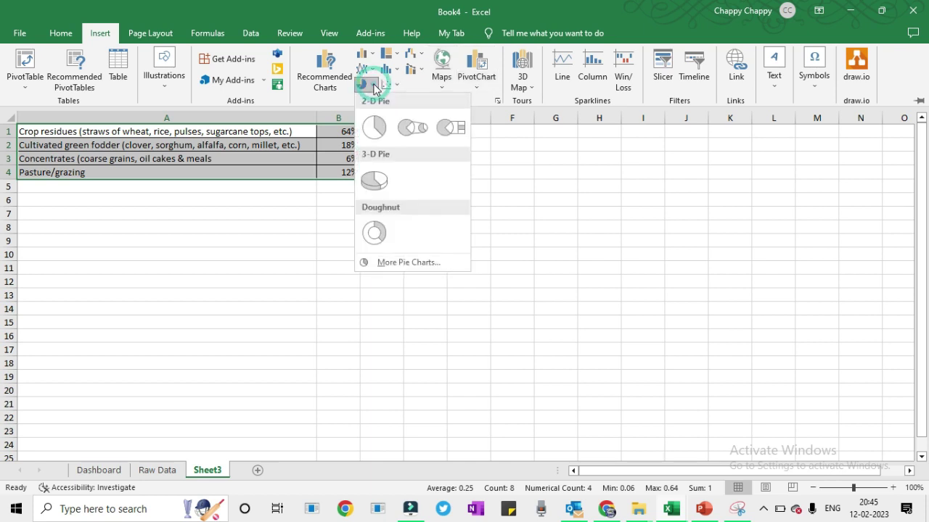
left_click(374, 128)
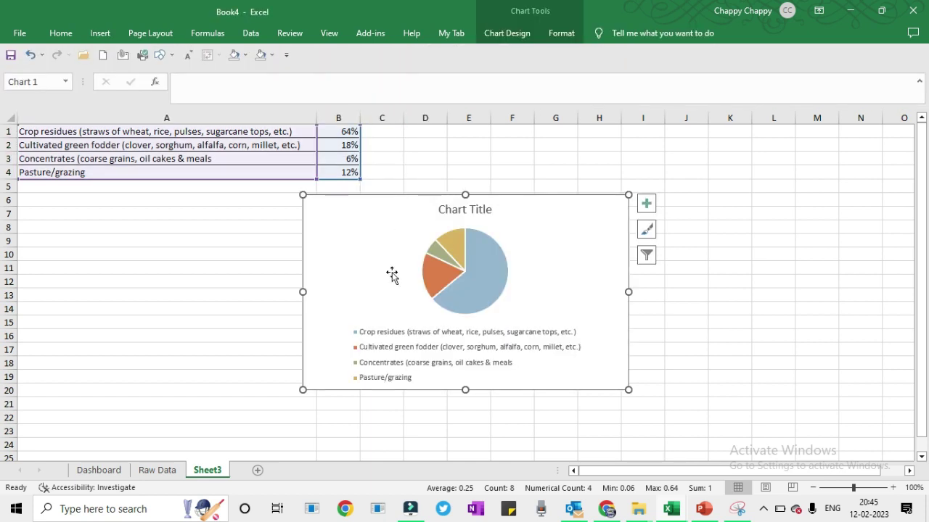
- Remove the pie chart's legend and show its data labels at Outside End
left_click(465, 270)
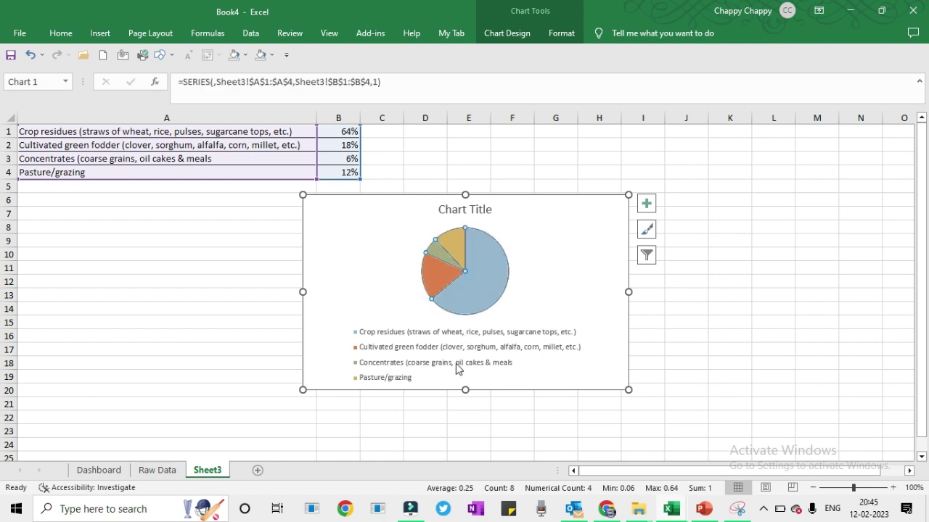
left_click(646, 206)
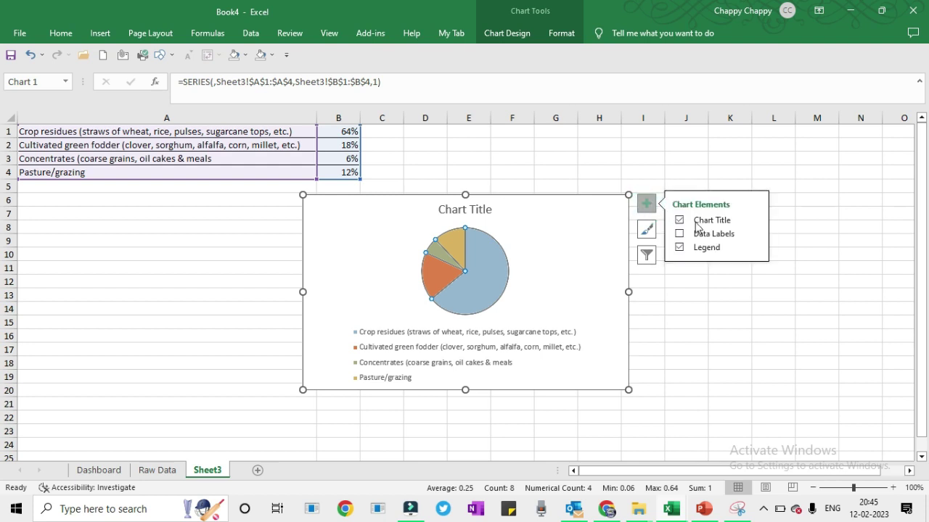
left_click(679, 248)
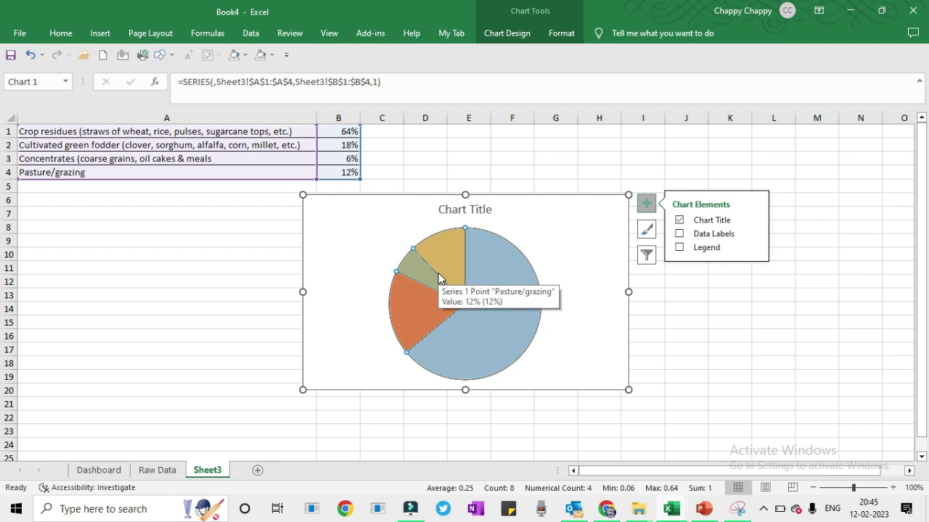
left_click(680, 234)
left_click(756, 236)
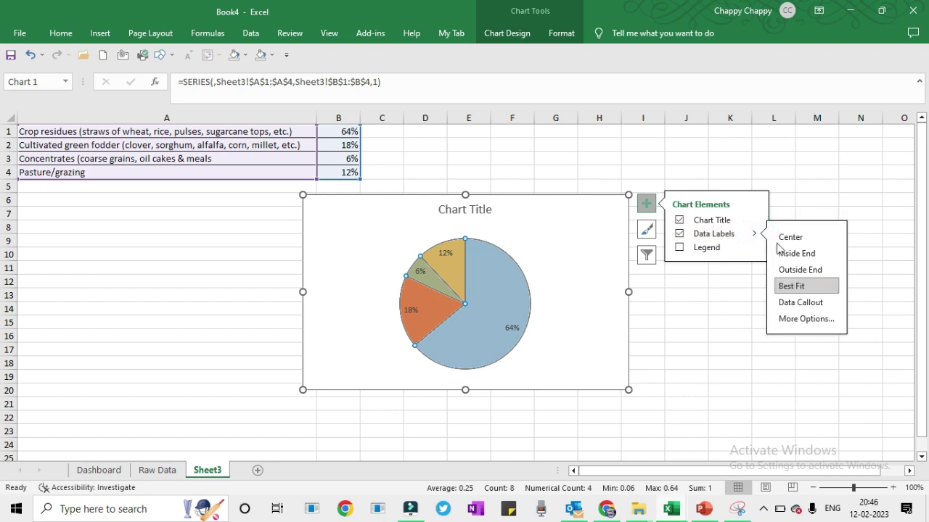
left_click(800, 270)
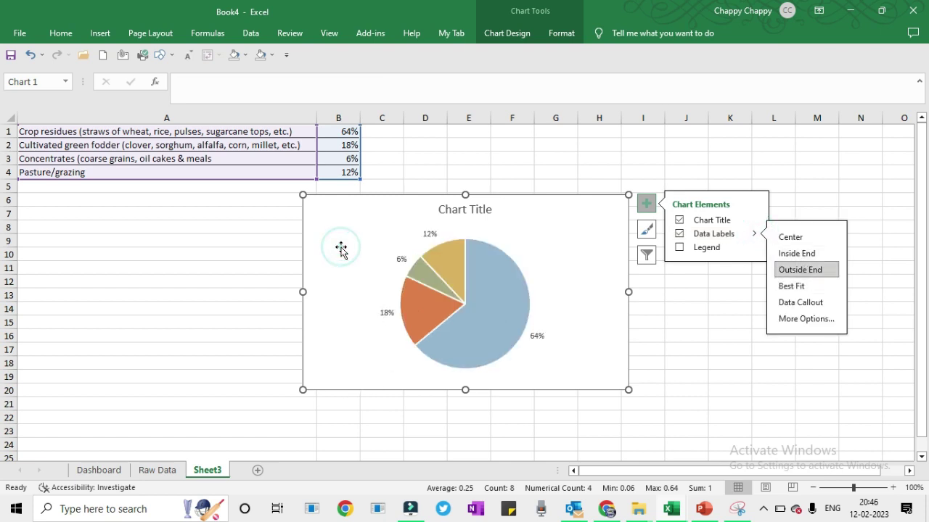
- Title the pie chart "Composition of feed supply in India", matching the feed table heading on the Raw Data sheet
left_click(157, 470)
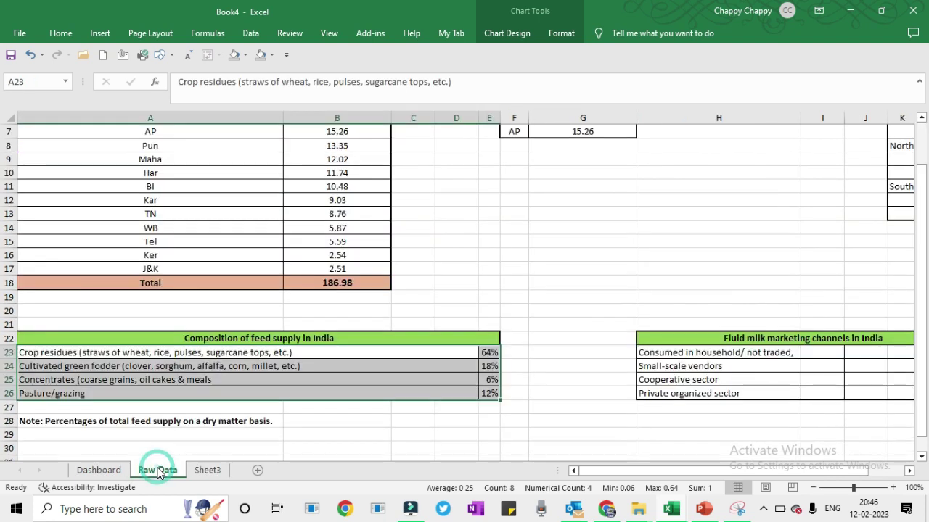
left_click(207, 338)
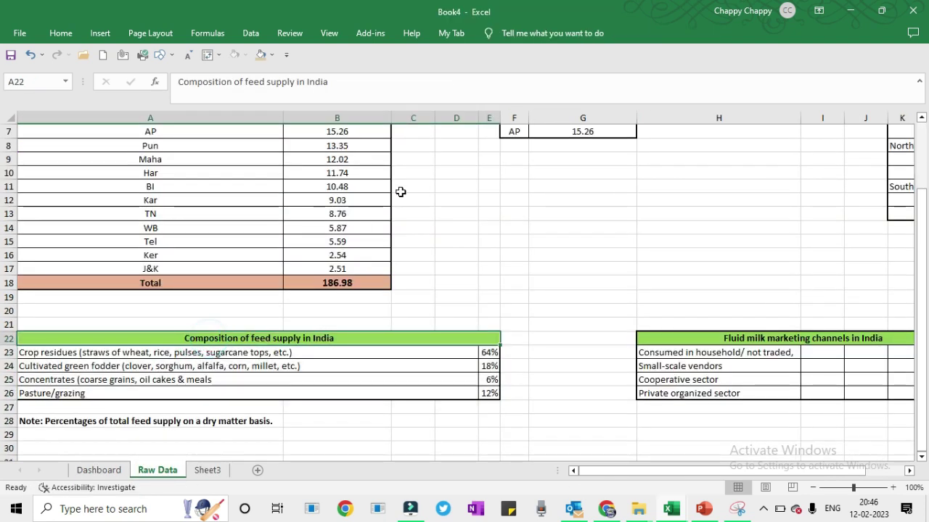
key("ctrl+Page_Down")
type("Composition of feed supply in India")
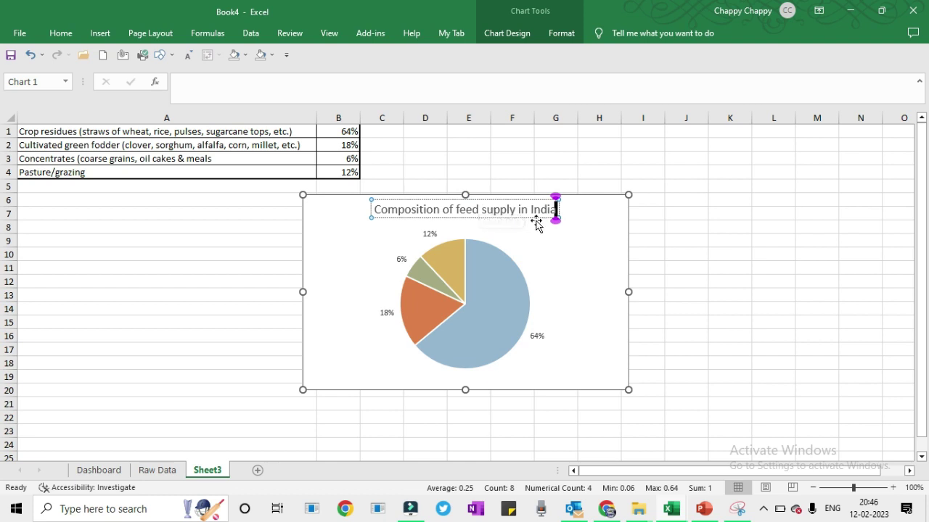
- Make the whole pie chart title bold and colour its text orange
key("ctrl+shift+Left")
key("ctrl+shift+Left")
key("ctrl+shift+Left")
key("ctrl+shift+Left")
key("ctrl+shift+Left")
key("ctrl+shift+Left")
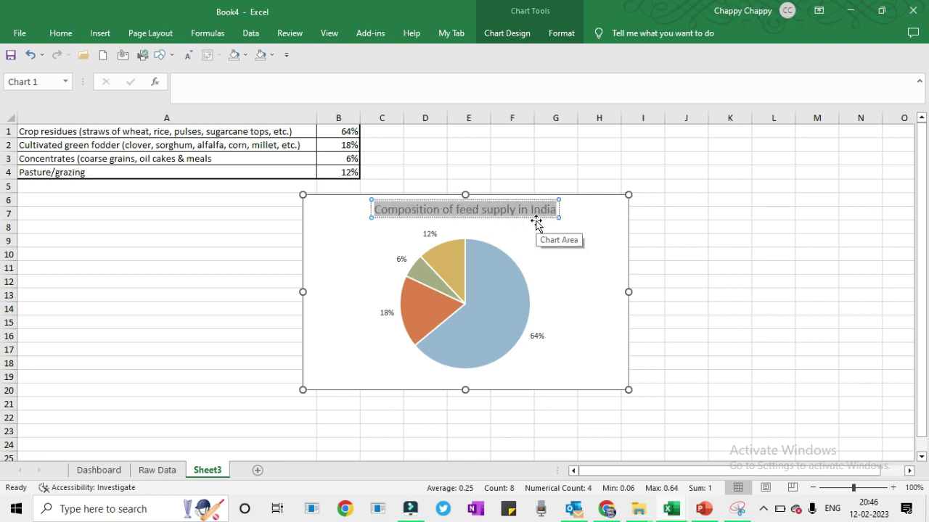
key("ctrl+b")
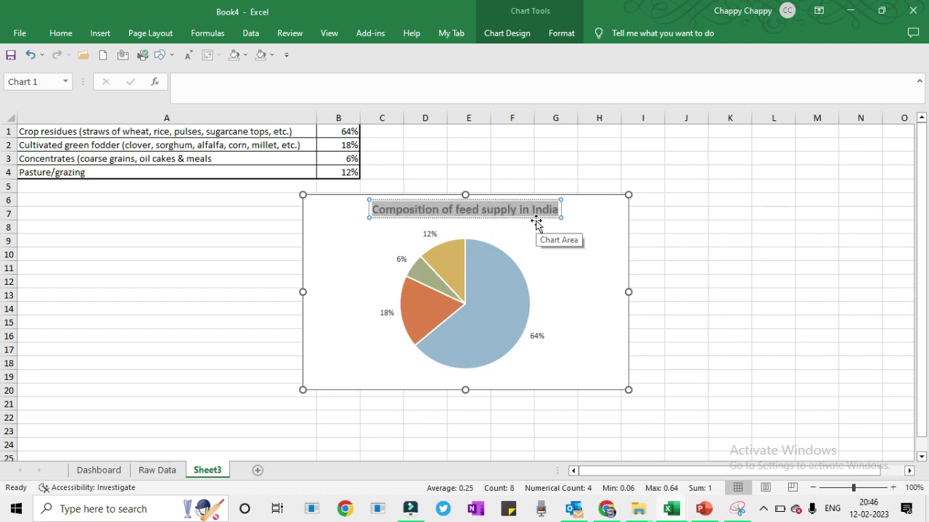
left_click(59, 33)
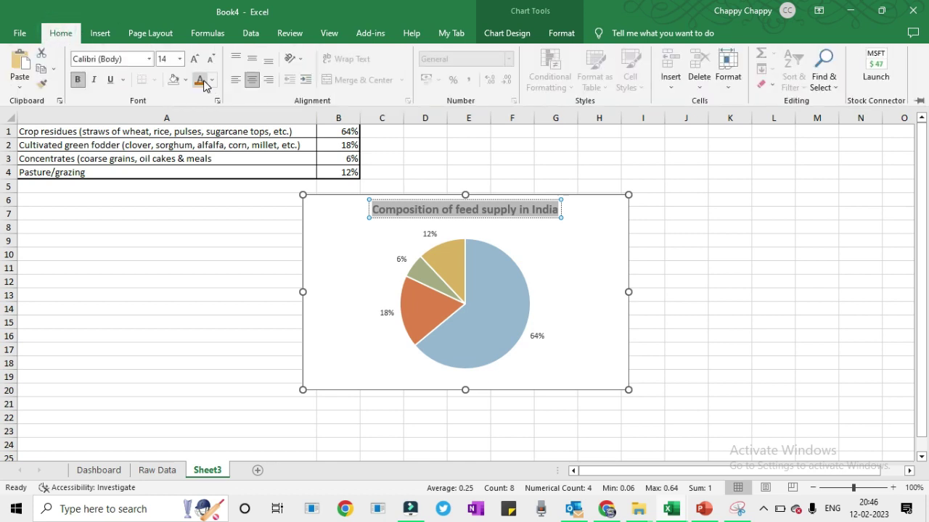
left_click(201, 82)
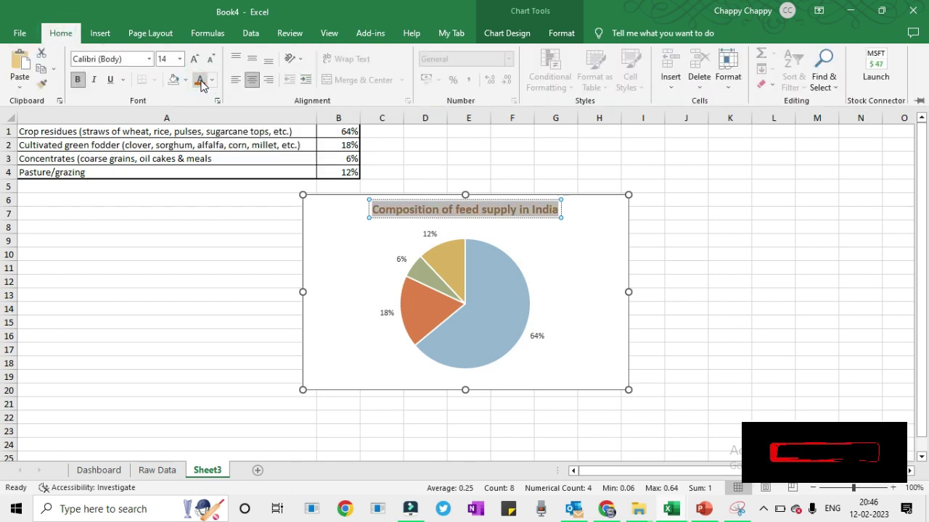
- Set the pie chart title's font to Bauhaus 93 at size 16
left_click(149, 59)
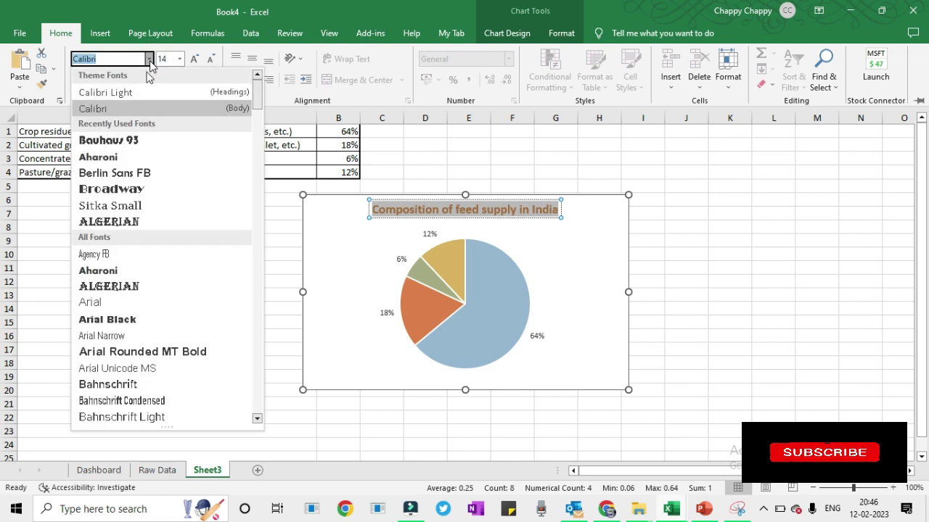
left_click(123, 140)
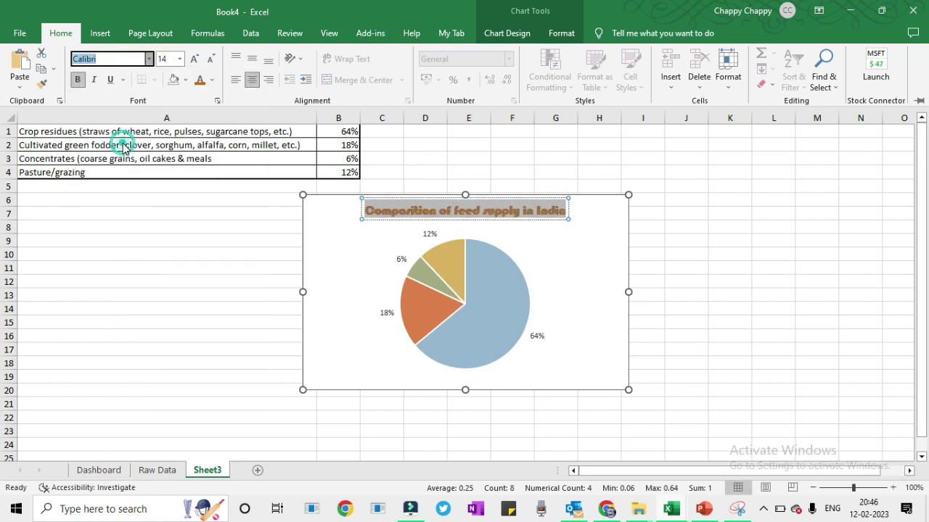
left_click(194, 59)
left_click(194, 59)
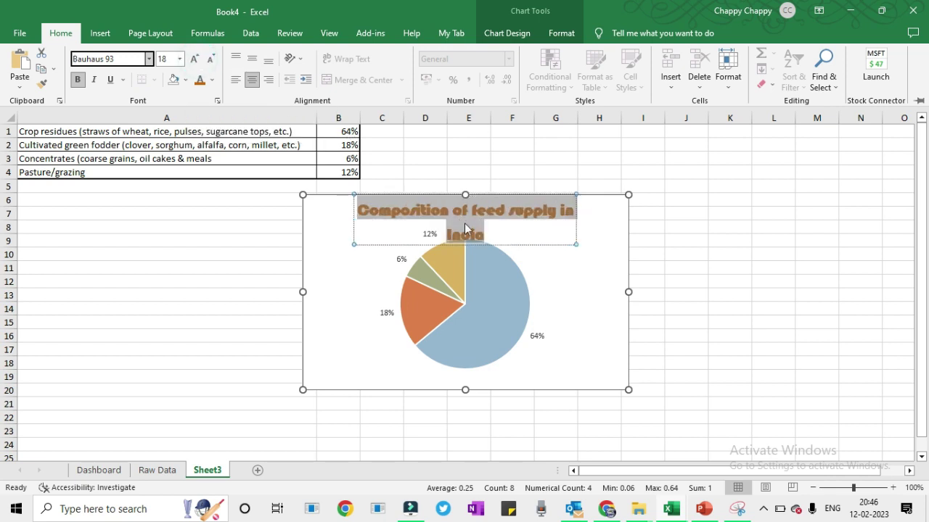
left_click(211, 59)
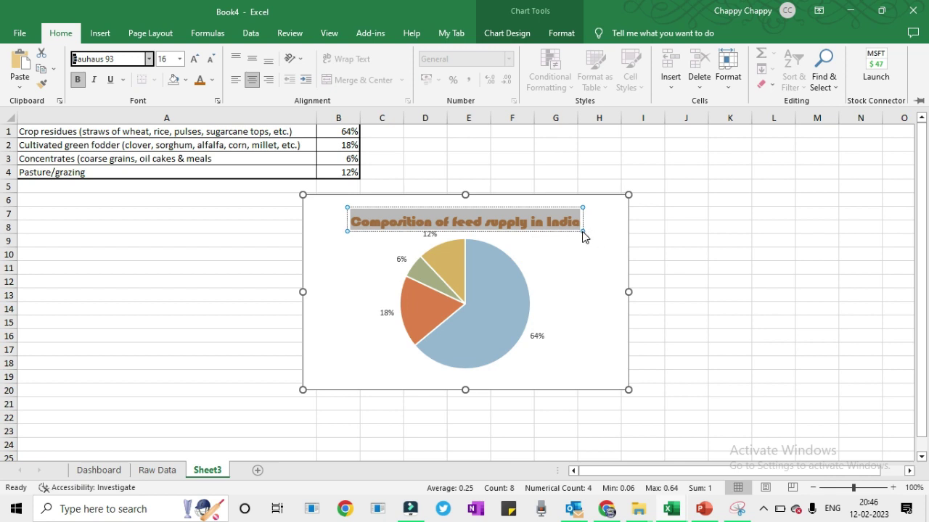
- Enlarge the pie chart until it extends down to about row 22
left_click(628, 389)
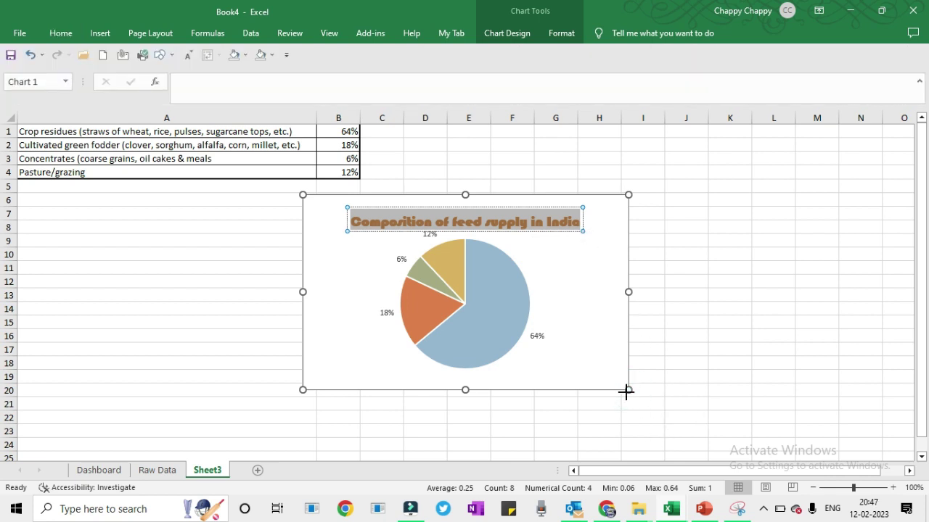
left_click_drag(626, 392, 656, 421)
left_click(590, 221)
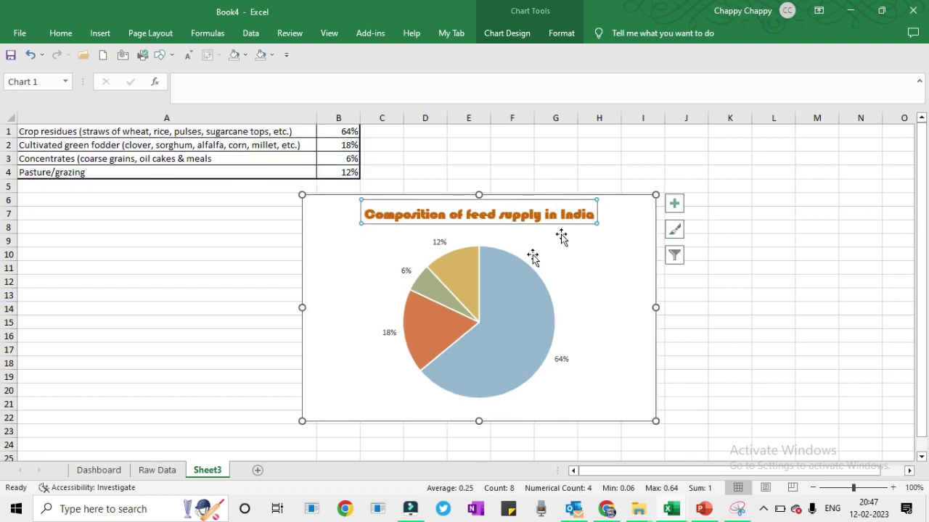
- Format the pie chart's percentage labels in orange Bauhaus 93 at size 10
left_click(437, 244)
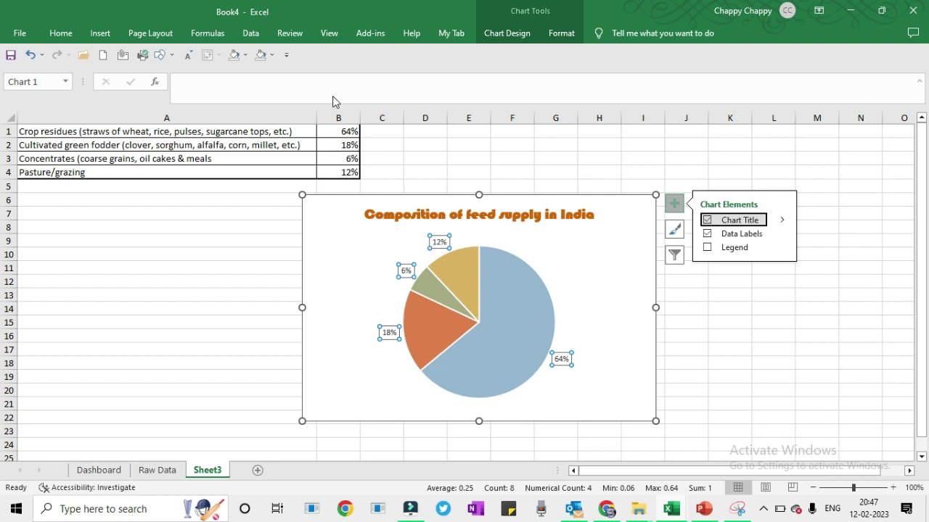
left_click(67, 33)
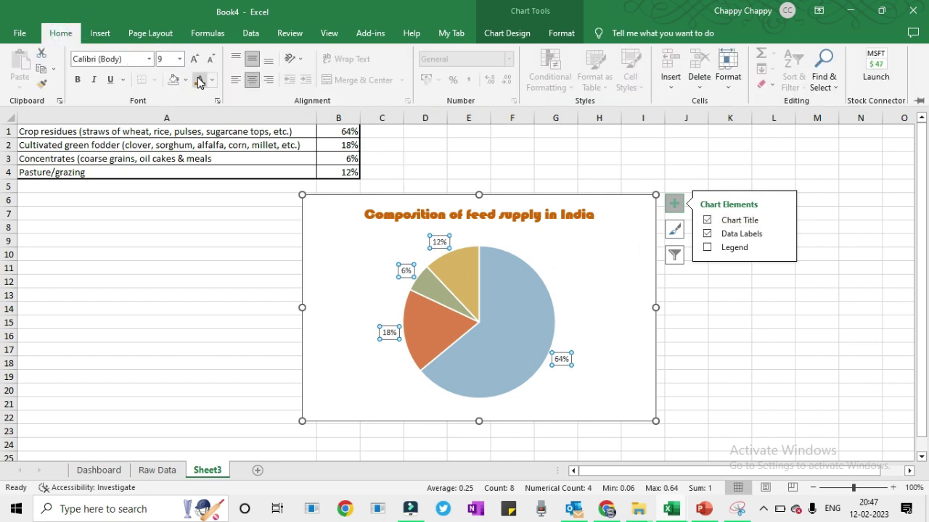
left_click(199, 78)
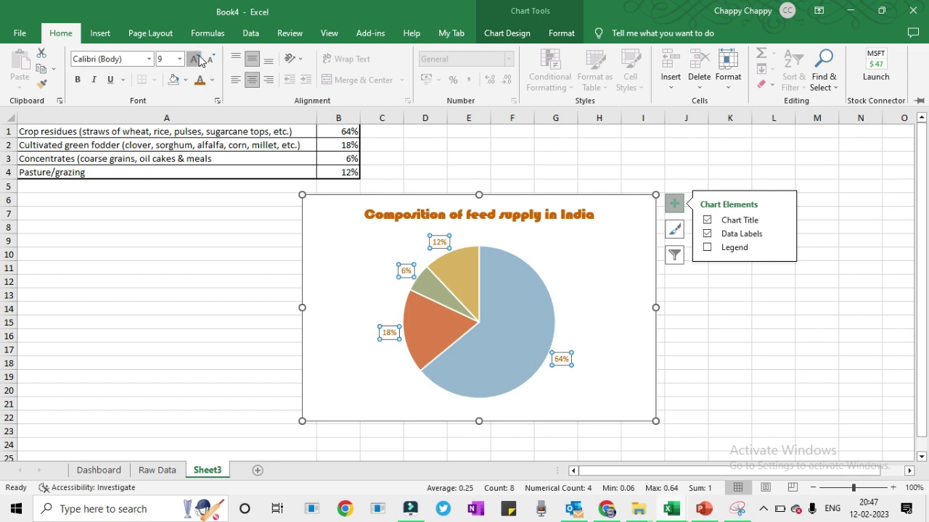
left_click(194, 59)
left_click(149, 59)
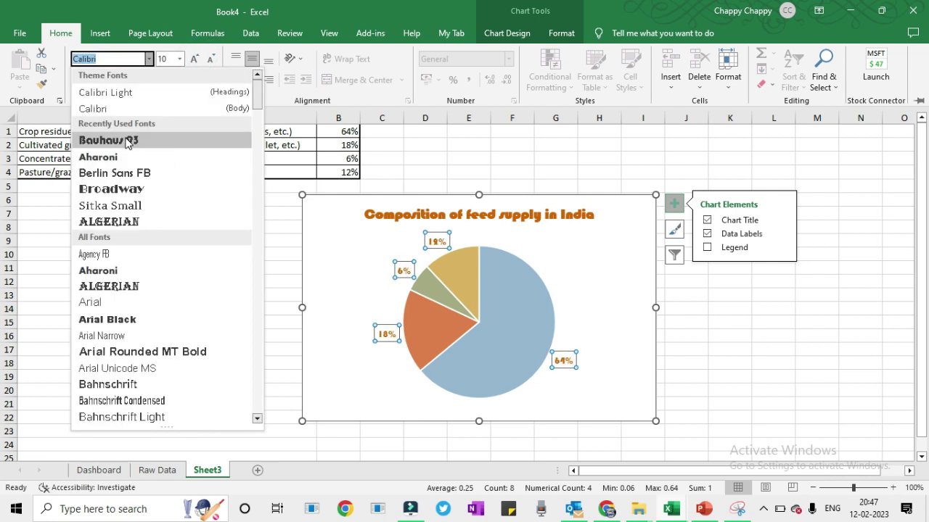
left_click(128, 142)
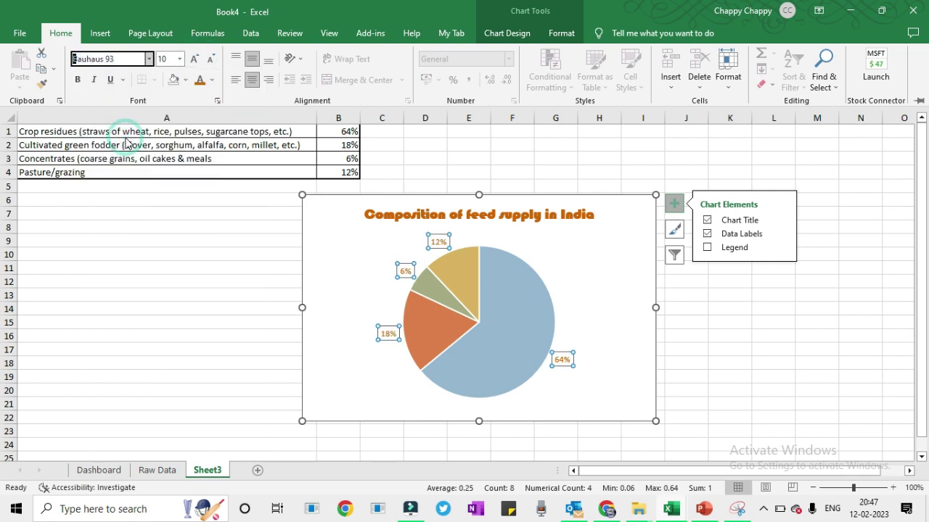
- Copy the pie chart to the Dashboard sheet beside the doughnut chart and widen it to the edge of column S
left_click(581, 268)
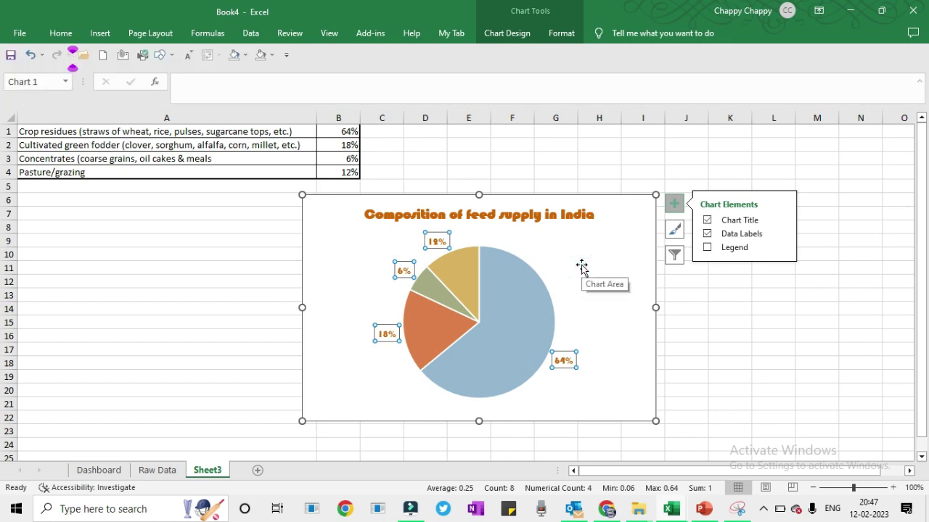
key("ctrl+c")
key("ctrl+Page_Up")
key("ctrl+Page_Up")
key("ctrl+v")
left_click_drag(547, 234, 501, 213)
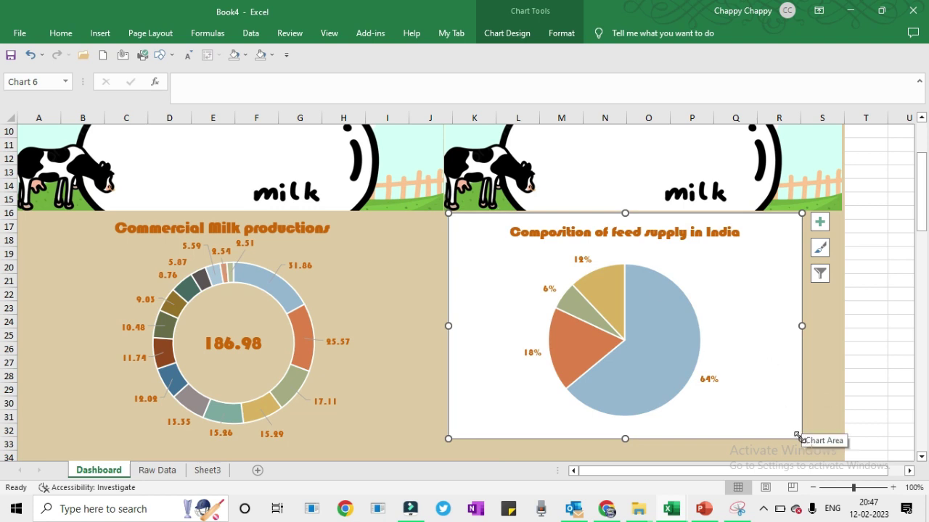
left_click_drag(799, 437, 839, 441)
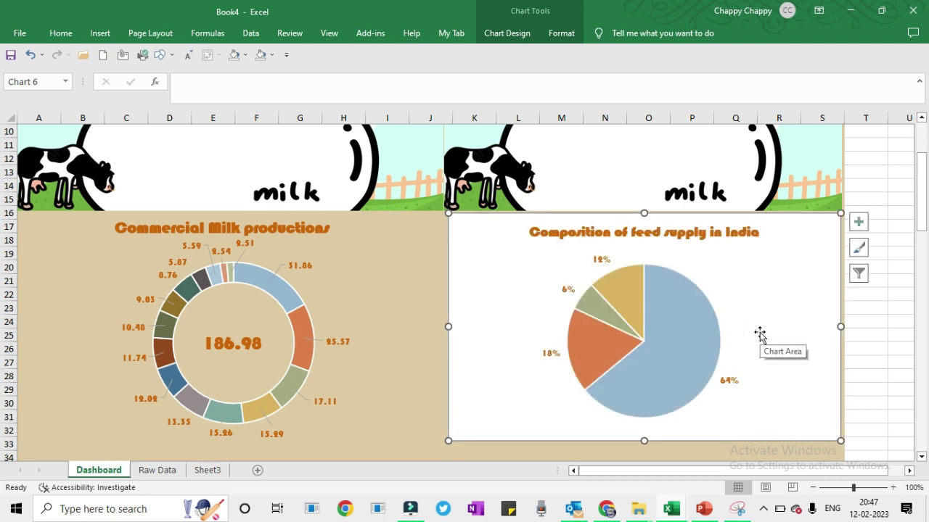
double_click(500, 270)
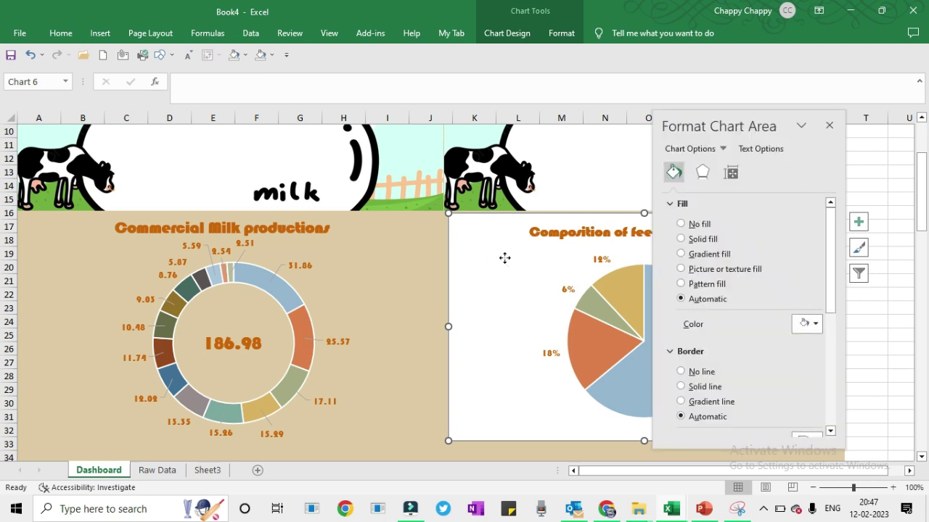
left_click(829, 126)
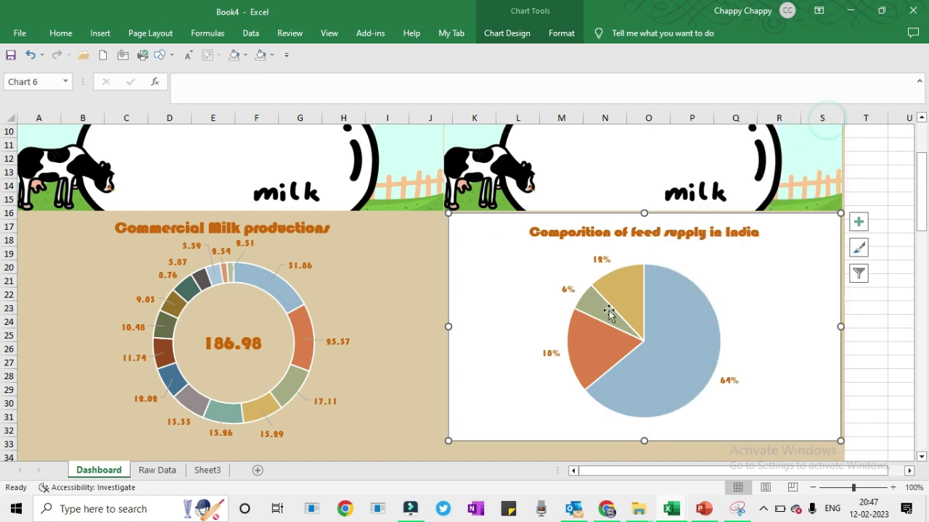
mouse_move(602, 312)
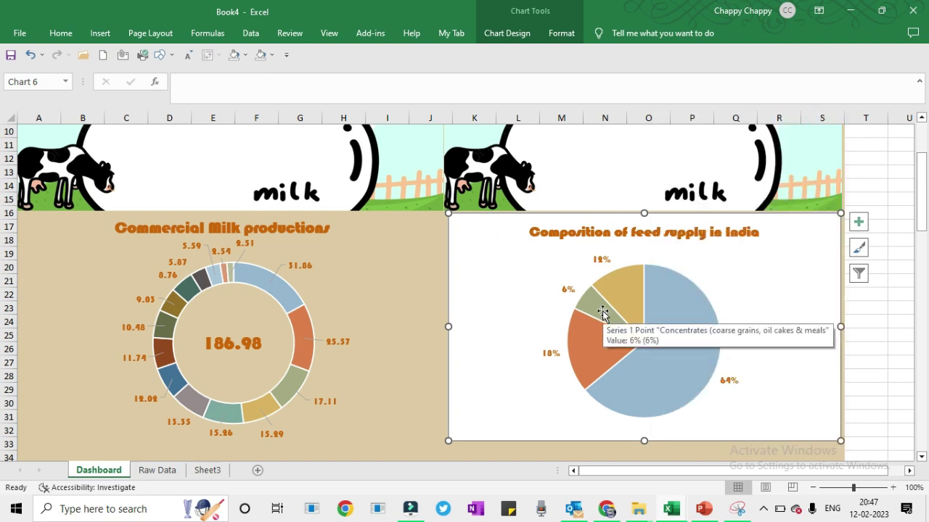
- Copy the Commercial Milk productions doughnut chart and paste only its formats onto the feed supply chart
left_click(372, 276)
left_click(500, 274)
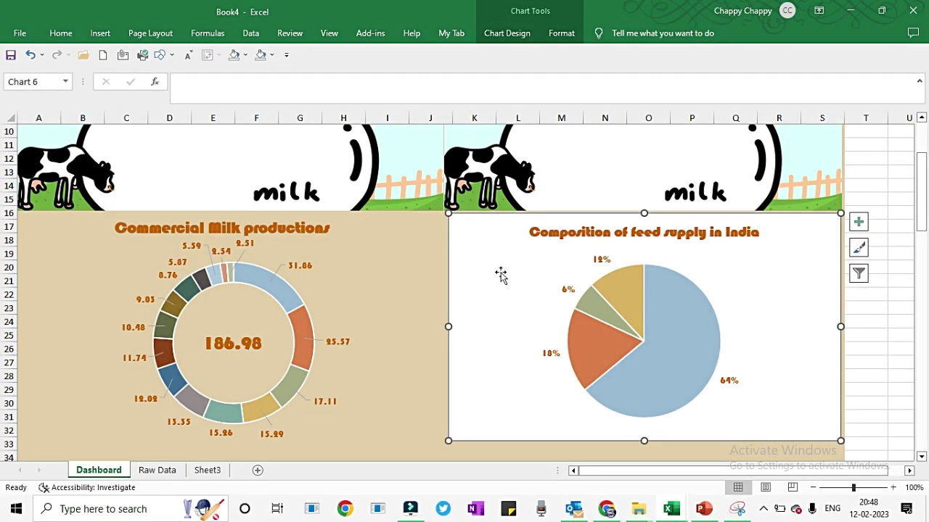
left_click(60, 34)
left_click(22, 88)
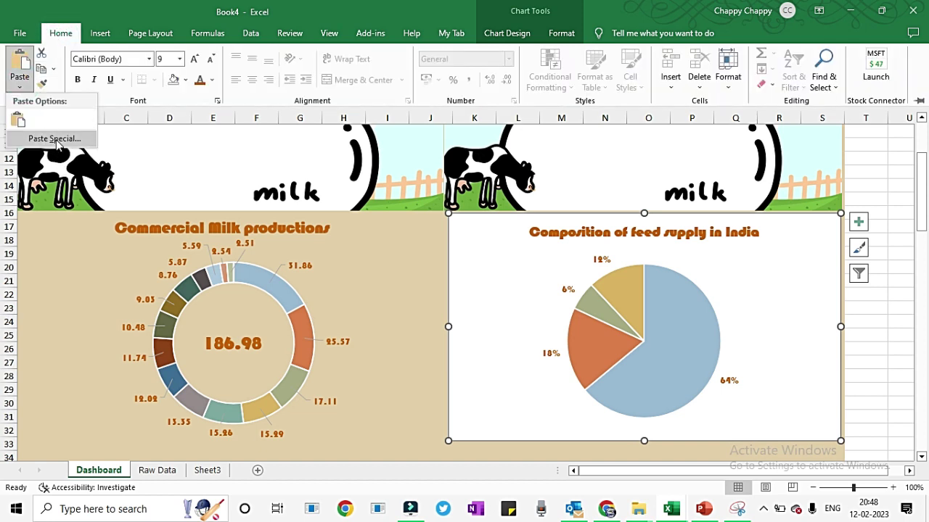
left_click(57, 140)
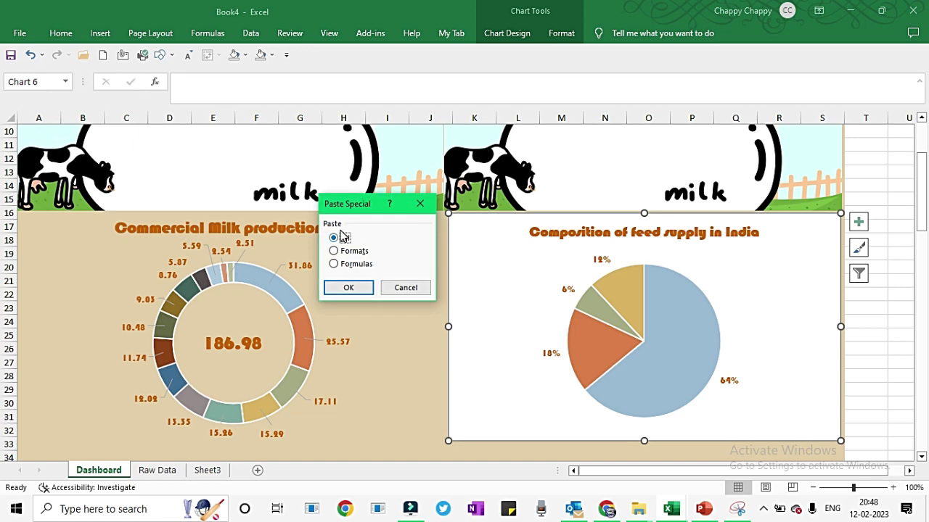
left_click(347, 251)
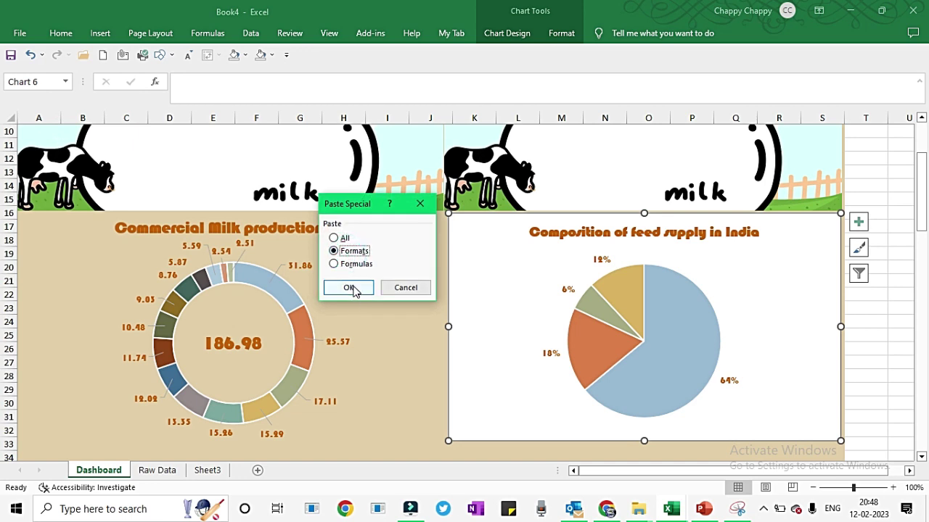
left_click(353, 288)
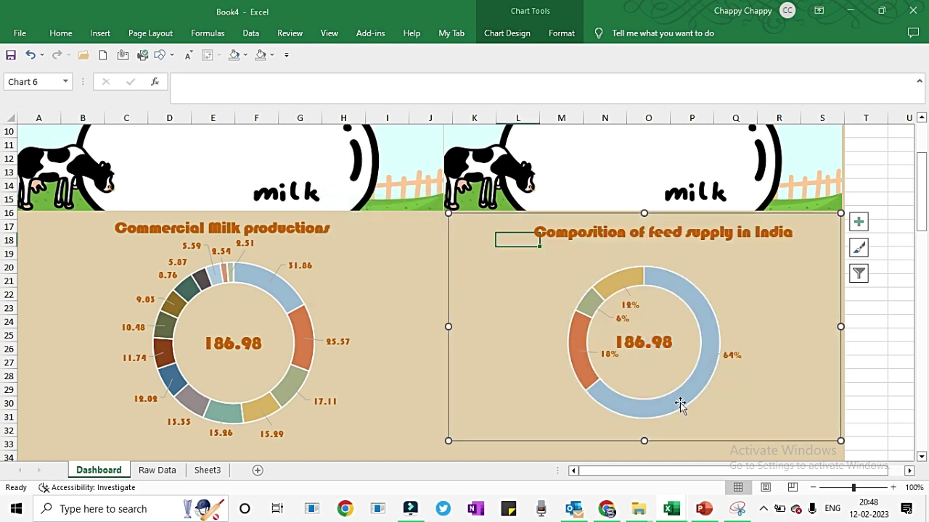
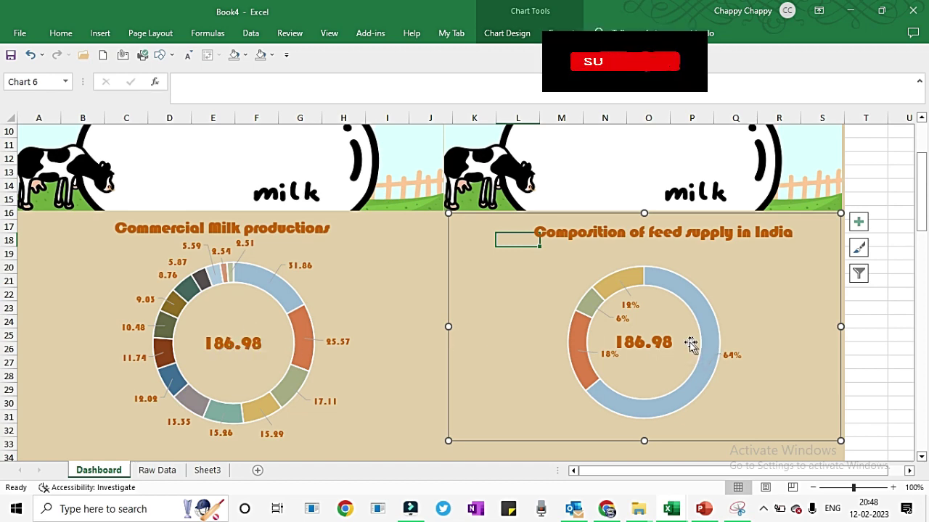
- Move the feed supply chart's 6%, 12% and 18% labels outside the doughnut ring, next to their slices
left_click(622, 318)
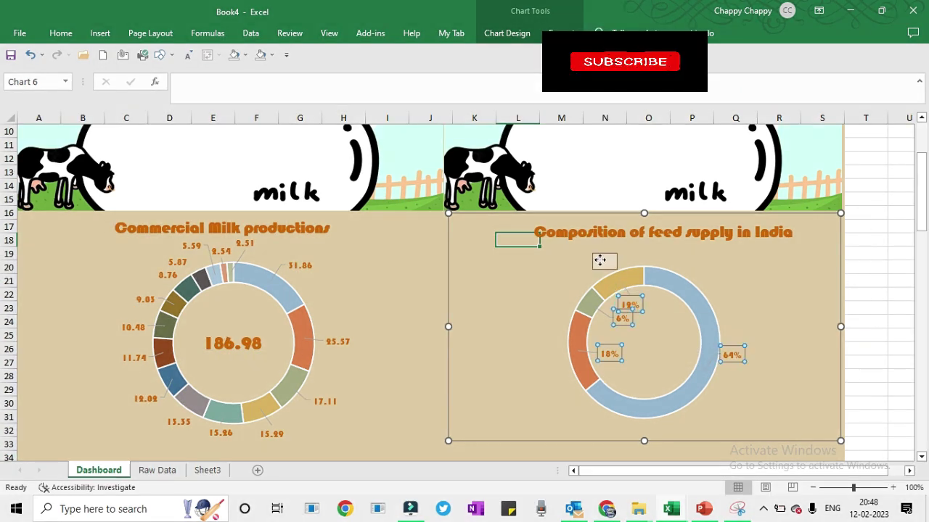
left_click_drag(622, 317, 560, 285)
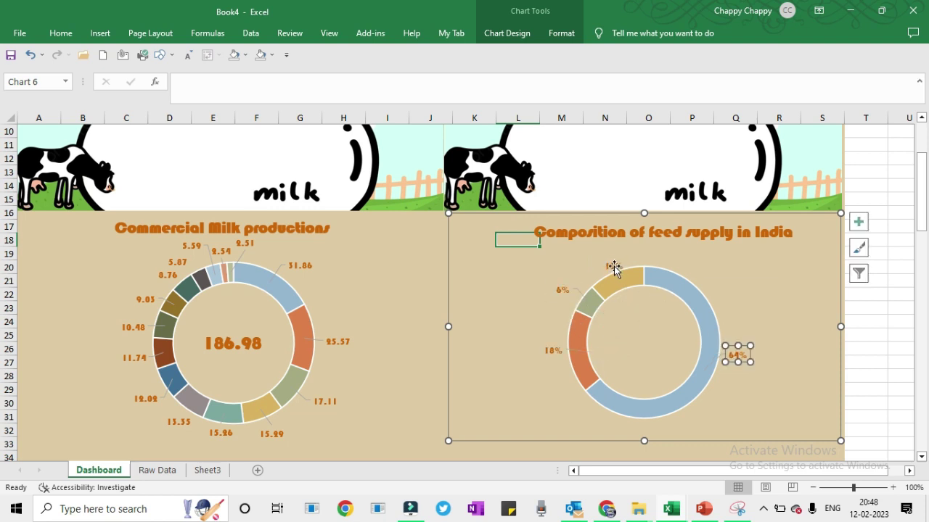
left_click(613, 267)
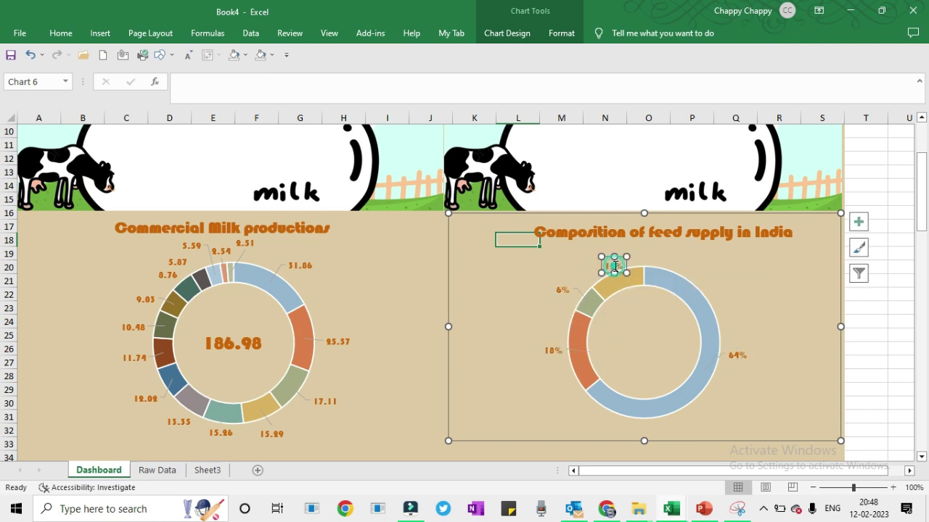
left_click(558, 289)
- Increase the font size of the feed supply chart's percentage labels to 12
double_click(552, 350)
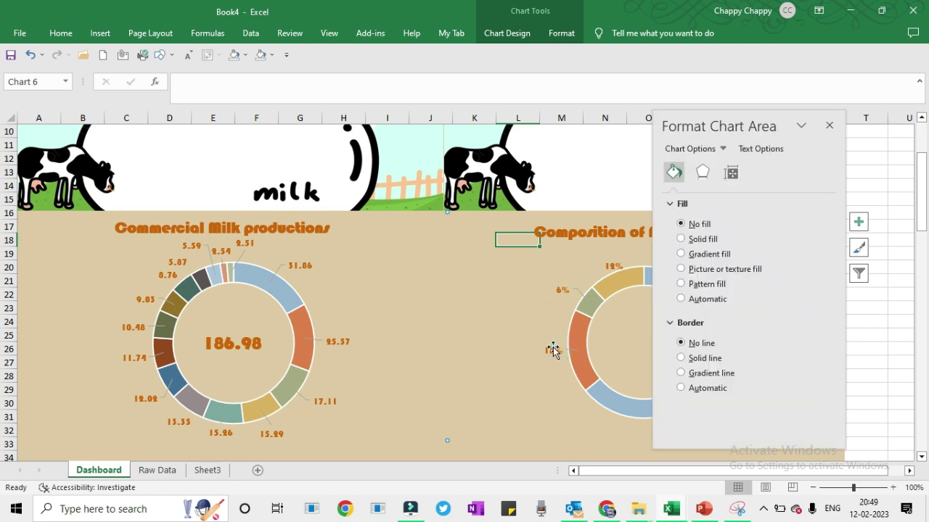
left_click(562, 290)
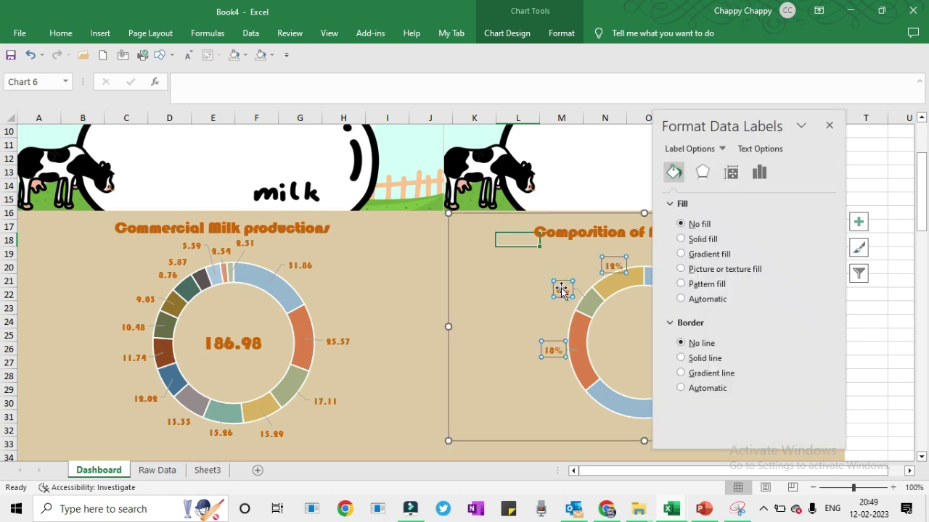
left_click(829, 125)
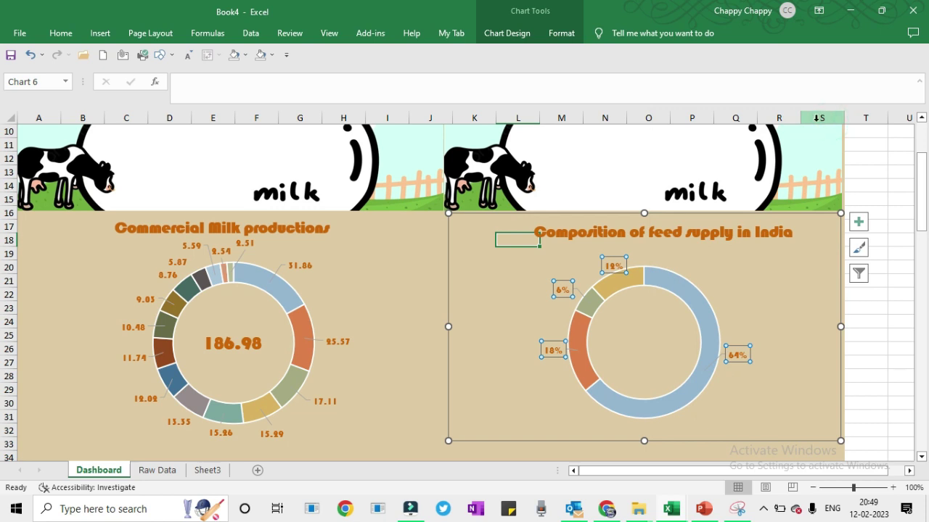
left_click(60, 33)
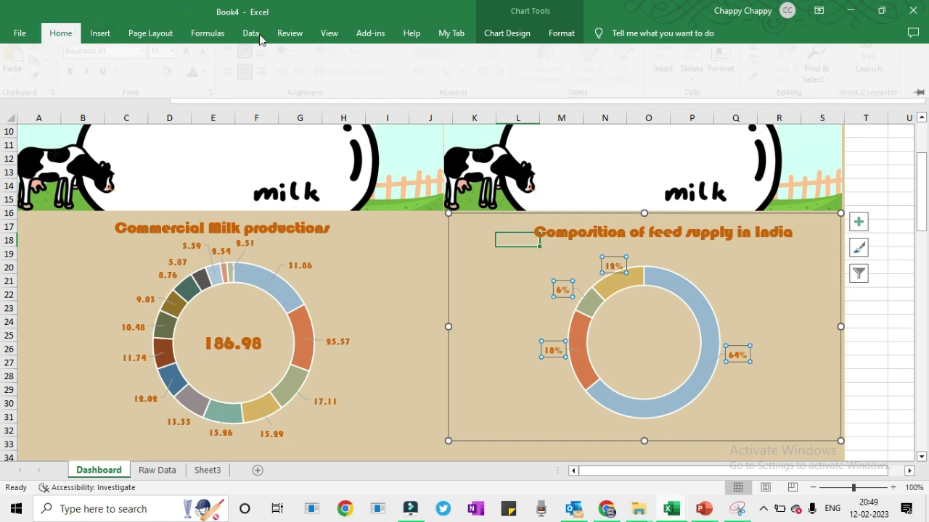
left_click(195, 59)
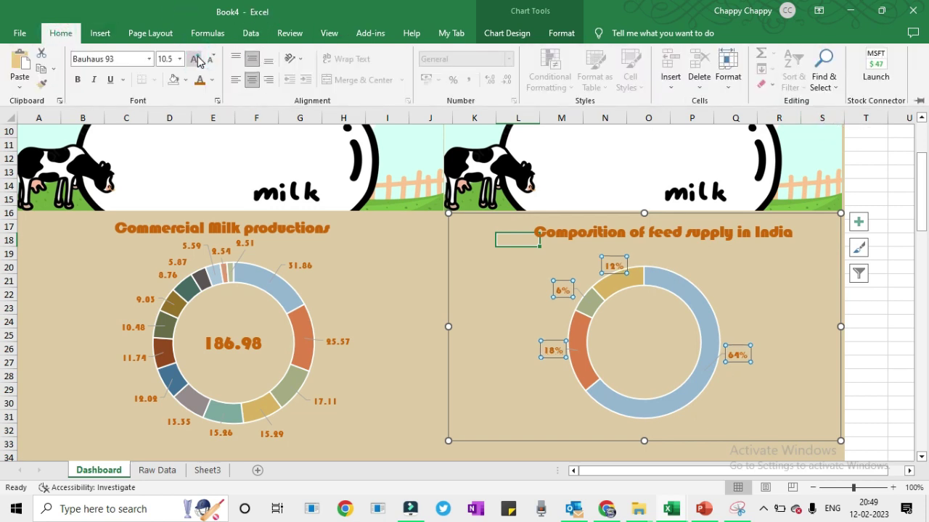
left_click(195, 59)
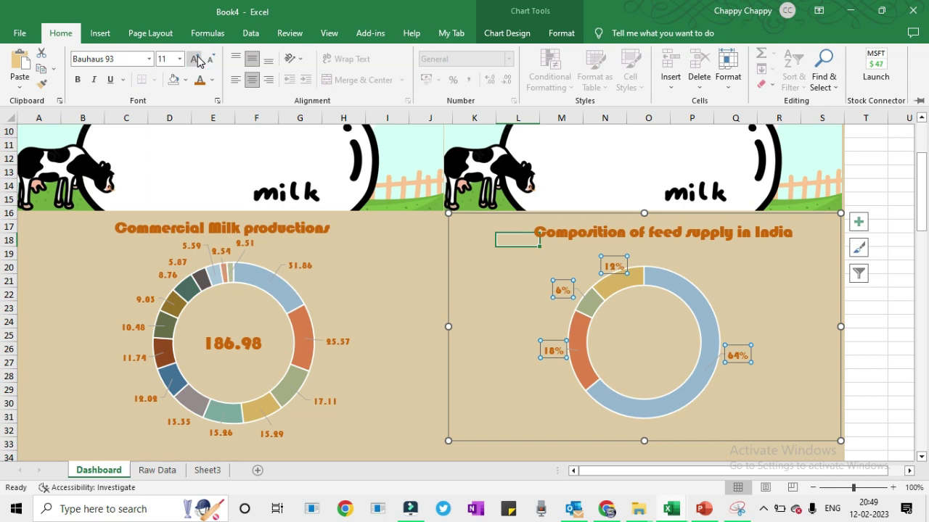
left_click(195, 59)
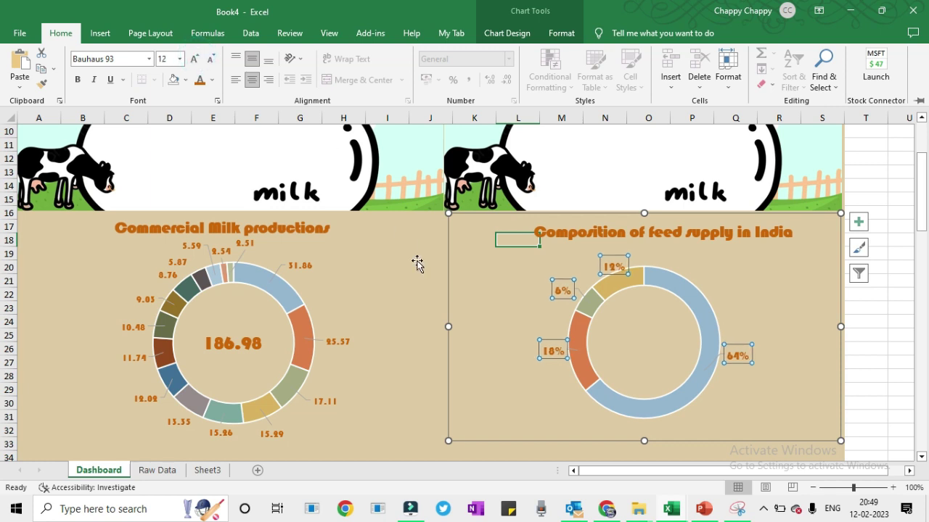
- Increase the font size of the Commercial Milk productions chart's data labels to 10.5
left_click(299, 266)
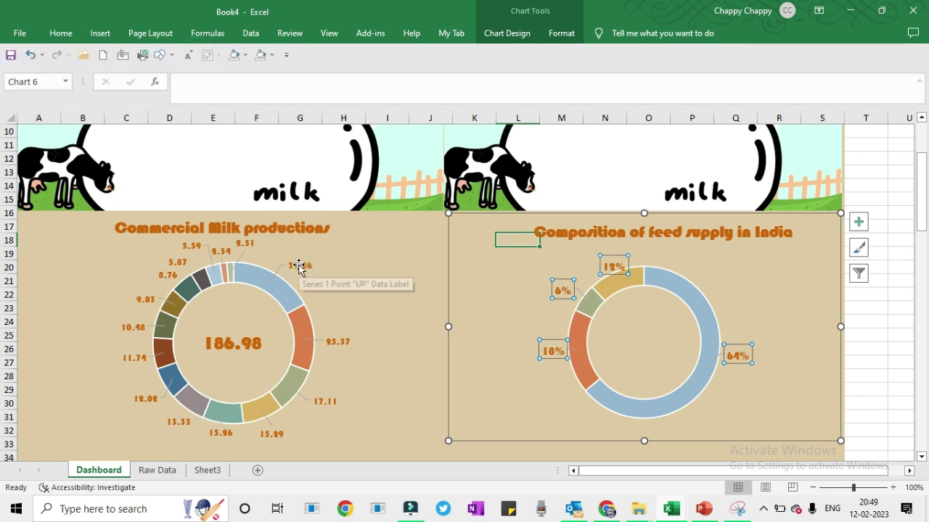
left_click(299, 266)
left_click(60, 33)
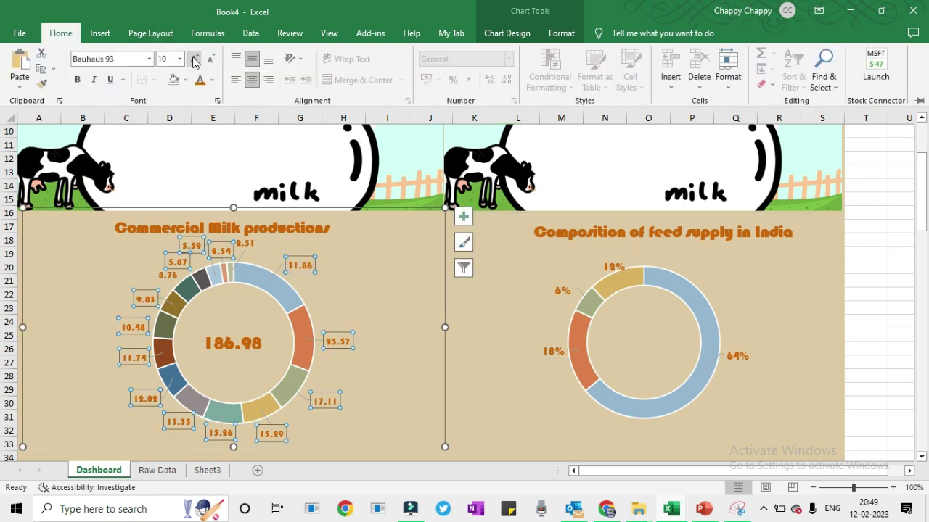
left_click(195, 59)
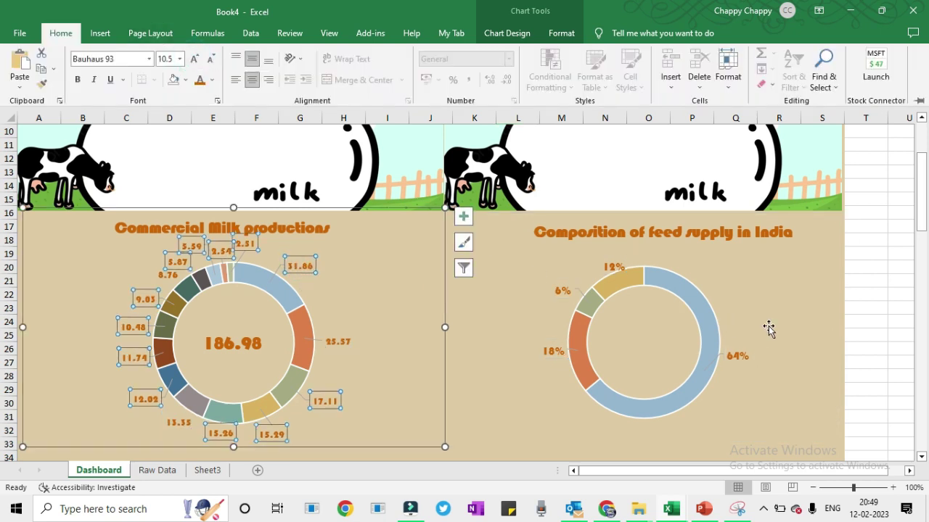
left_click(801, 328)
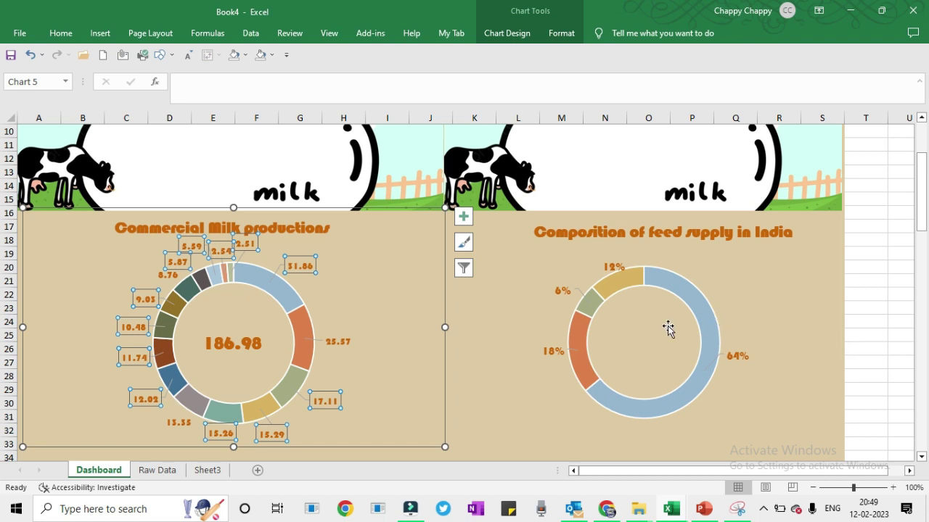
left_click(701, 300)
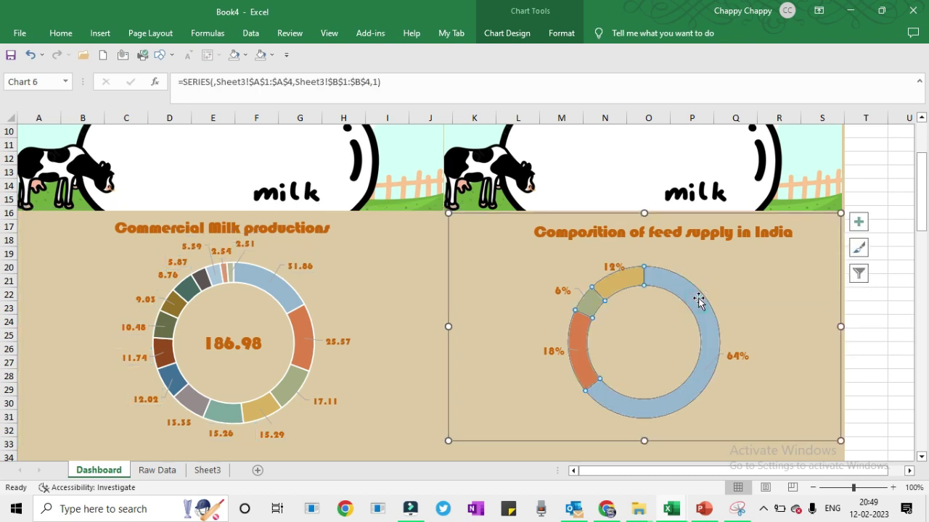
key("Escape")
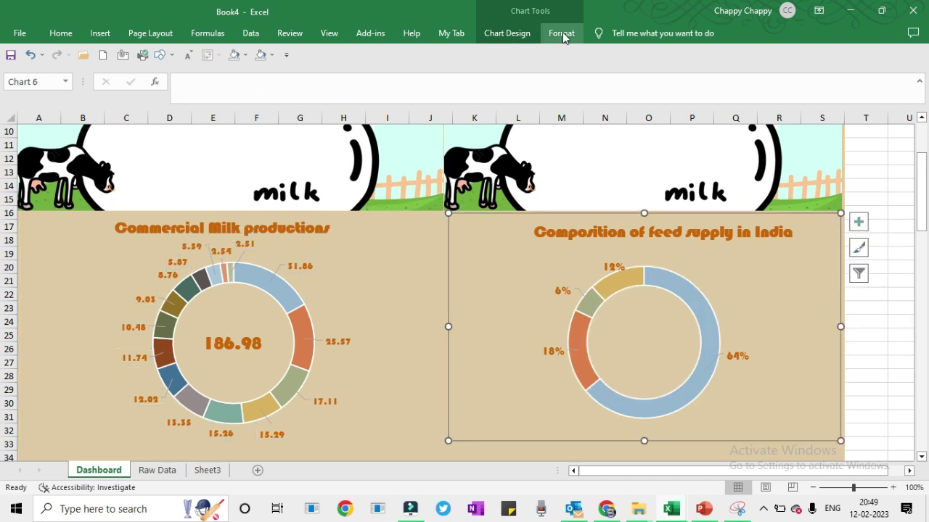
left_click(563, 35)
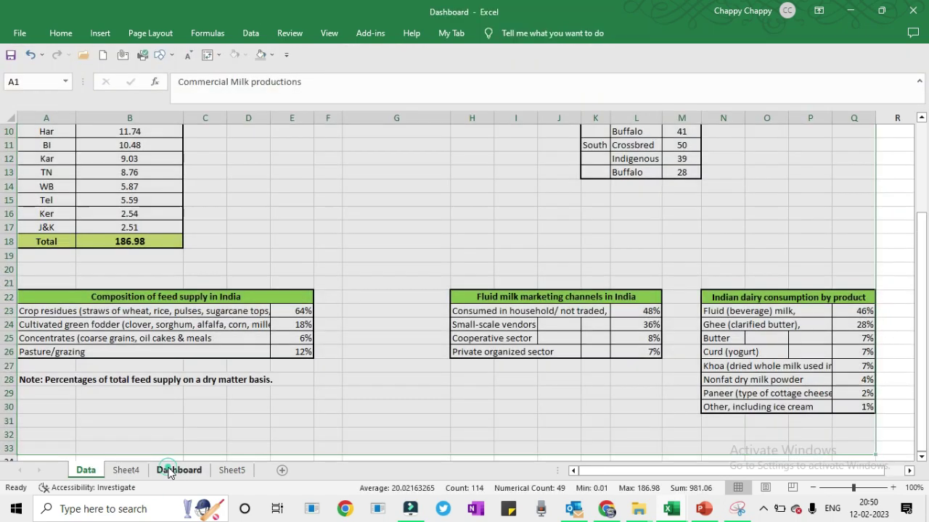
- Look over the Dashboard sheet of the reference Dashboard workbook
left_click(177, 470)
left_click_drag(919, 185, 927, 282)
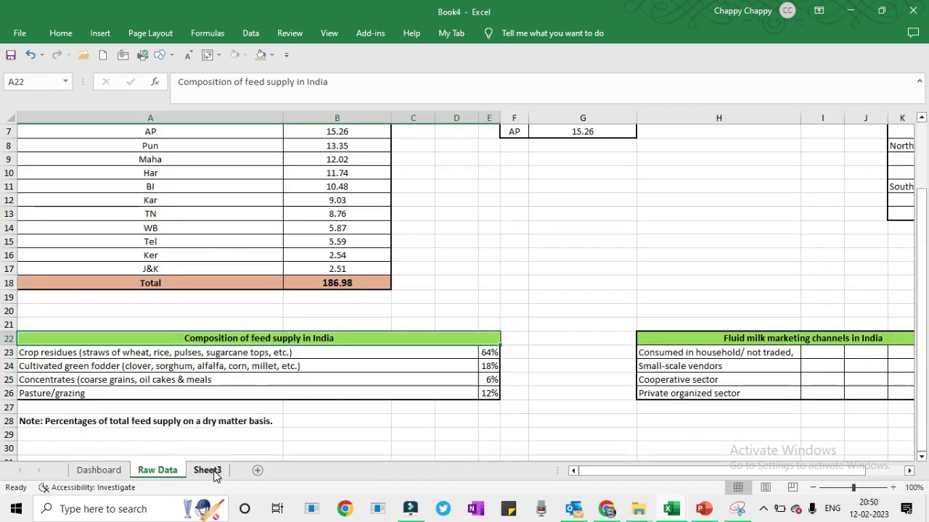
- Look through the Raw Data tables in Book4, from the feed supply table up to the milk yield gaps table
left_click(214, 471)
left_click(157, 470)
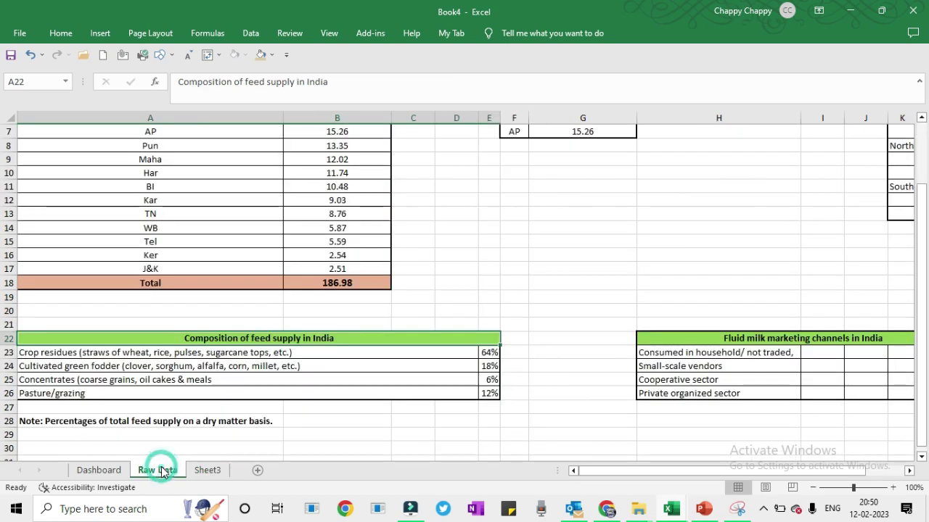
left_click(559, 349)
key("Down")
key("Down")
key("Down")
key("Down")
key("Up")
key("Up")
key("Up")
key("Up")
key("Up")
key("Up")
key("Up")
key("Up")
key("Up")
key("Up")
key("Up")
key("Up")
key("Up")
key("Up")
key("Up")
key("Up")
key("Up")
key("Up")
key("Up")
key("Up")
key("Up")
key("Up")
key("Up")
key("Up")
key("Up")
key("Up")
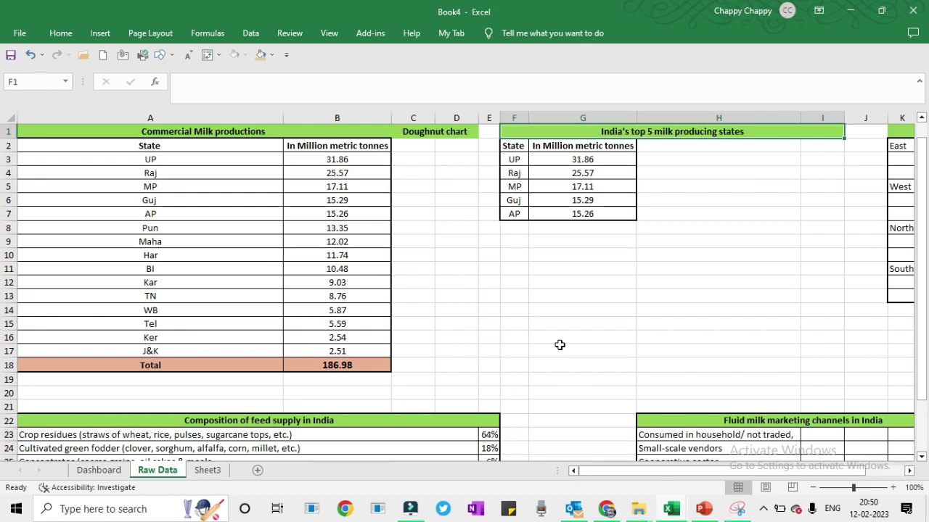
key("Right")
key("Right")
key("Right")
key("Right")
key("Right")
key("Right")
key("Right")
key("Left")
key("Left")
key("Left")
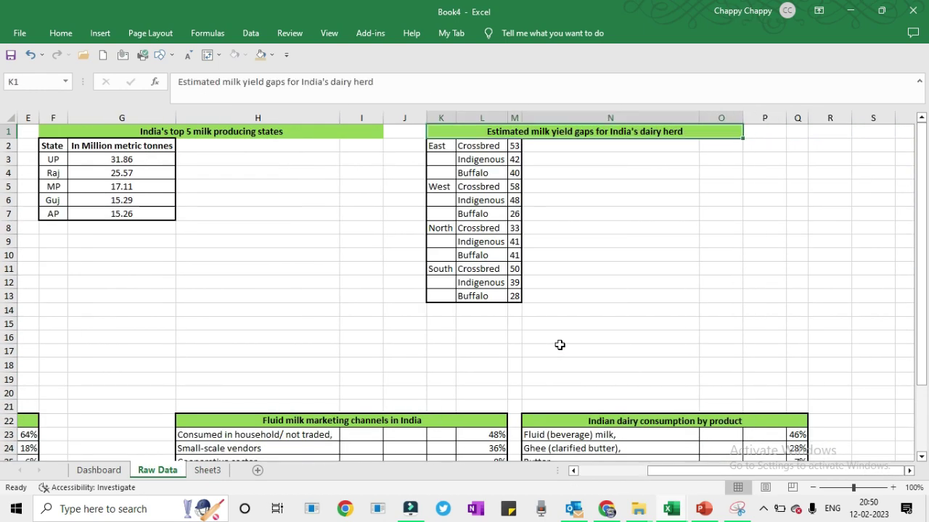
key("Left")
key("Right")
- Insert a 2-D clustered bar chart from the Estimated milk yield gaps table, cells K2:M13 of Raw Data
left_click(435, 145)
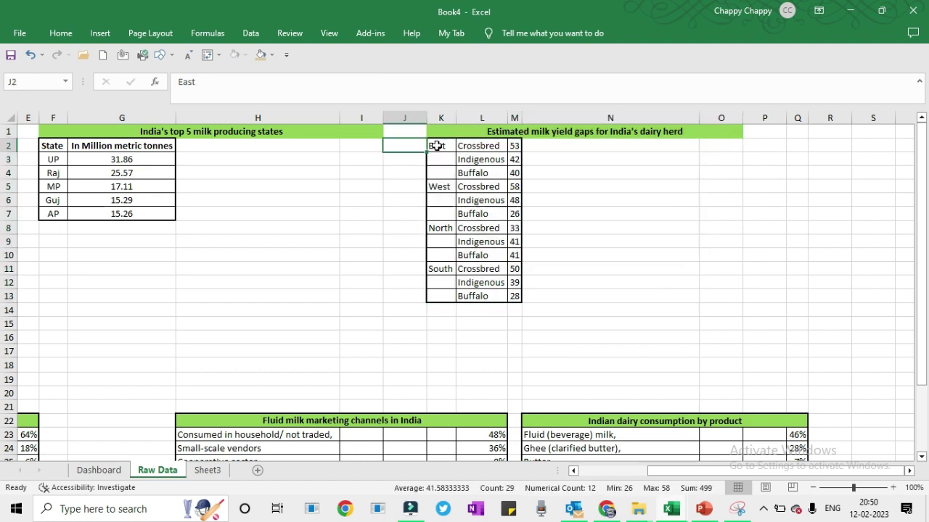
key("shift+Right")
key("shift+Right")
key("shift+Down")
key("shift+Down")
key("shift+Down")
key("shift+Down")
key("shift+Down")
key("shift+Down")
key("shift+Down")
key("shift+Down")
key("shift+Down")
key("shift+Down")
key("shift+Down")
key("shift+Down")
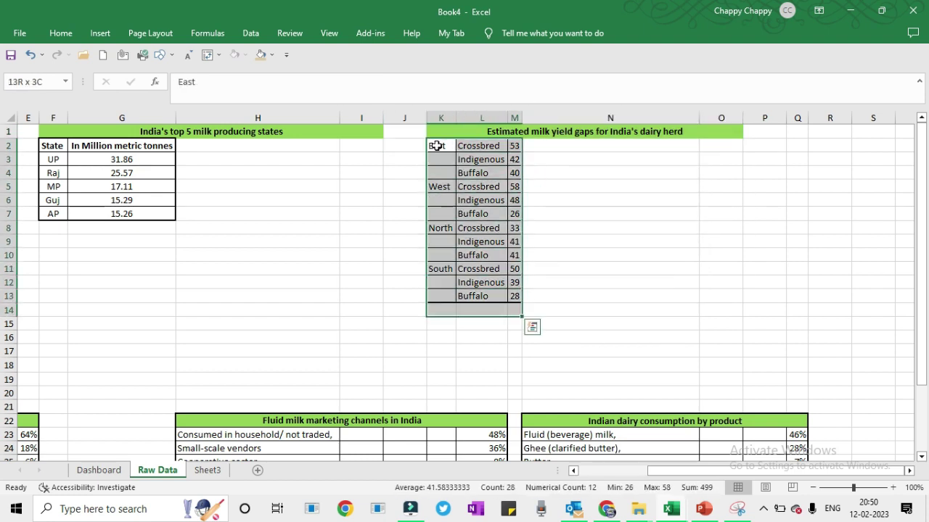
key("shift+Up")
key("ctrl+c")
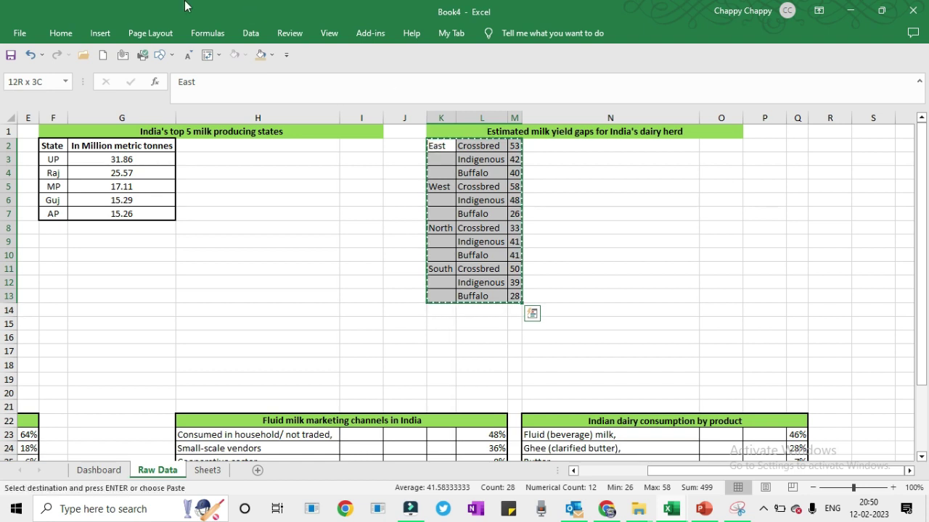
left_click(93, 35)
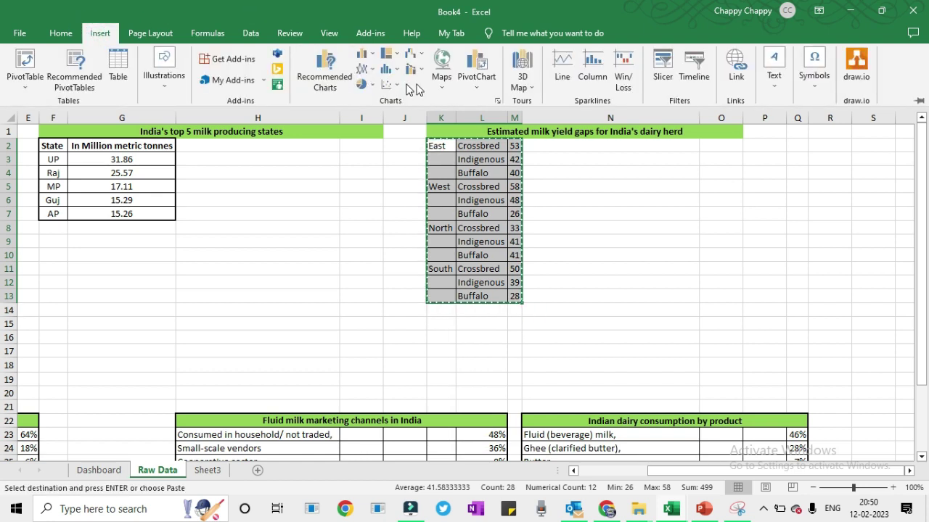
left_click(363, 53)
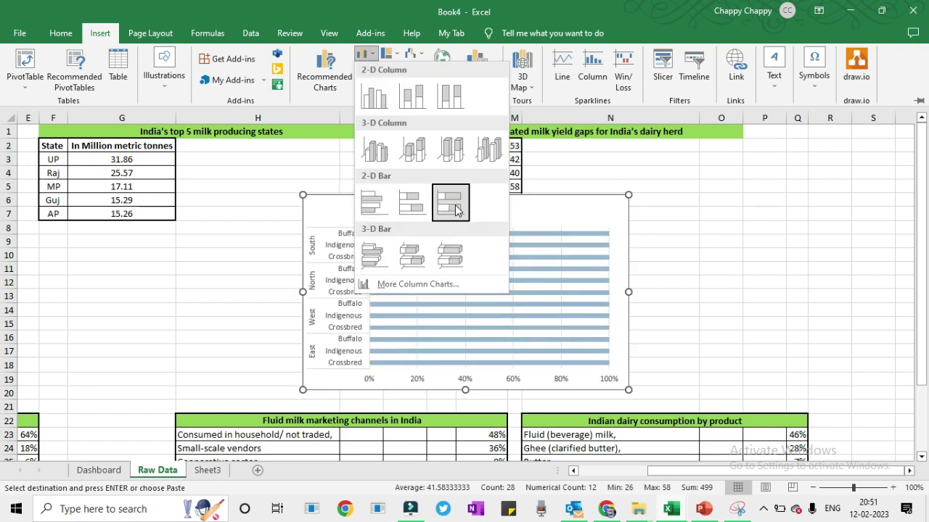
left_click(374, 207)
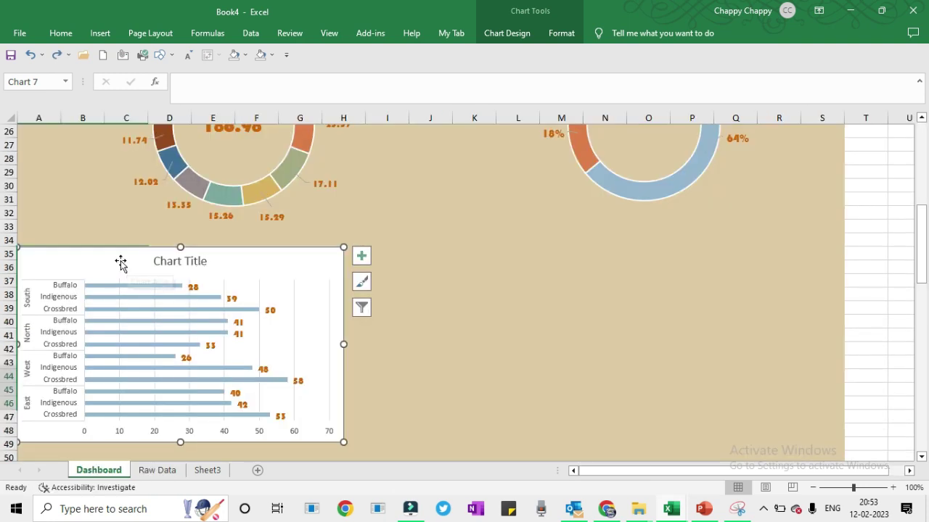
- Copy the heading "Estimated milk yield gaps for India's dairy herd" from Raw Data and return to the Dashboard sheet
left_click(159, 470)
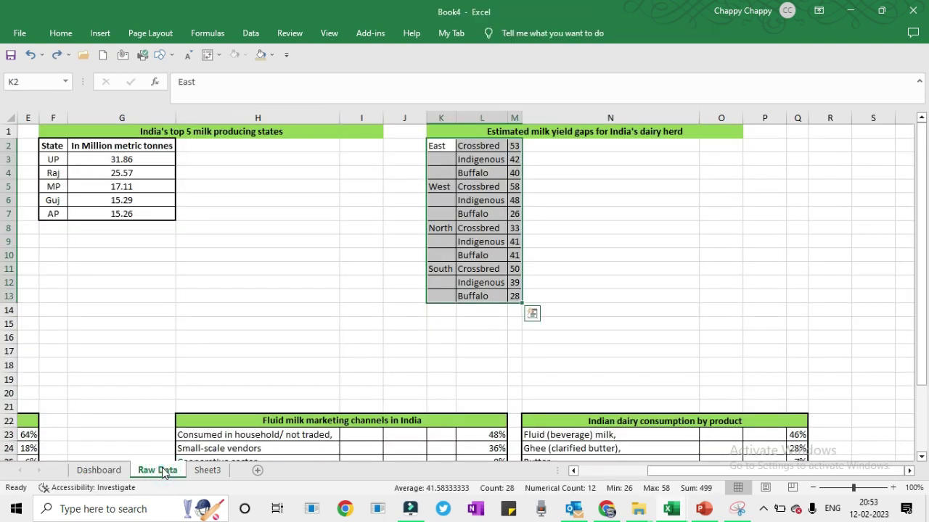
left_click(481, 132)
key("ctrl+c")
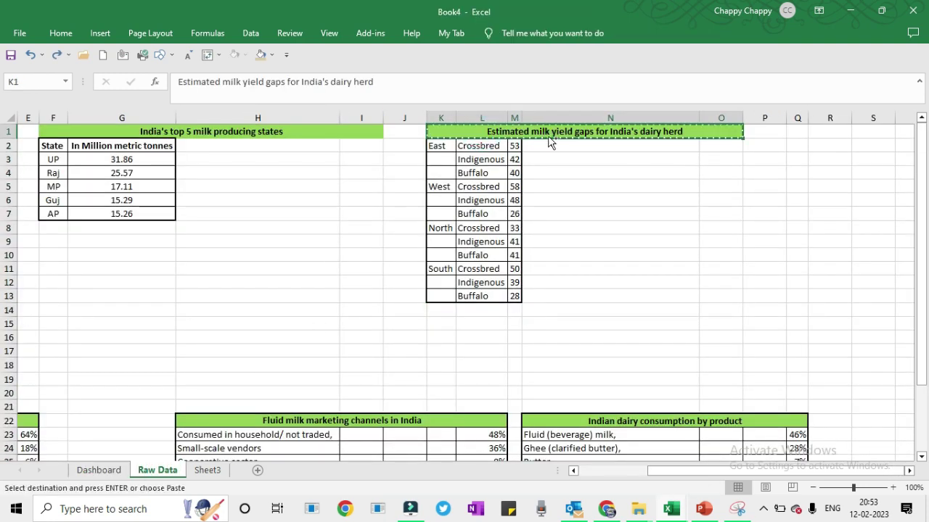
left_click(96, 471)
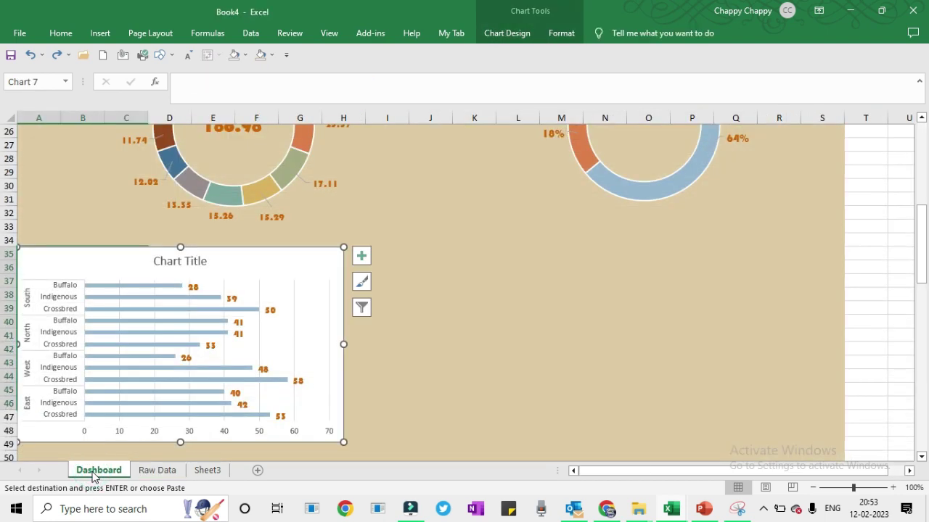
- Replace the bar chart's placeholder title with the copied text "Estimated milk yield gaps for India's dairy herd"
left_click(182, 263)
left_click(183, 263)
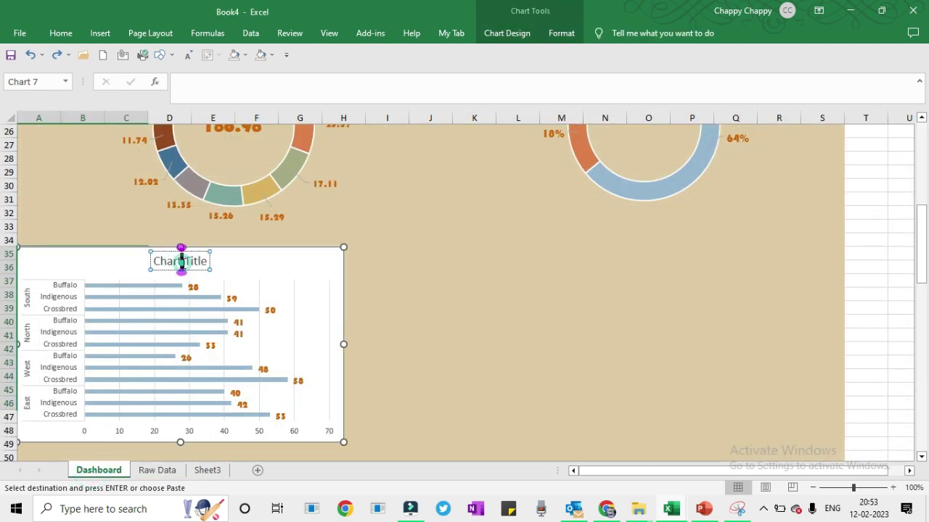
double_click(183, 263)
key("Delete")
key("Delete")
key("Delete")
key("Delete")
key("Delete")
key("Delete")
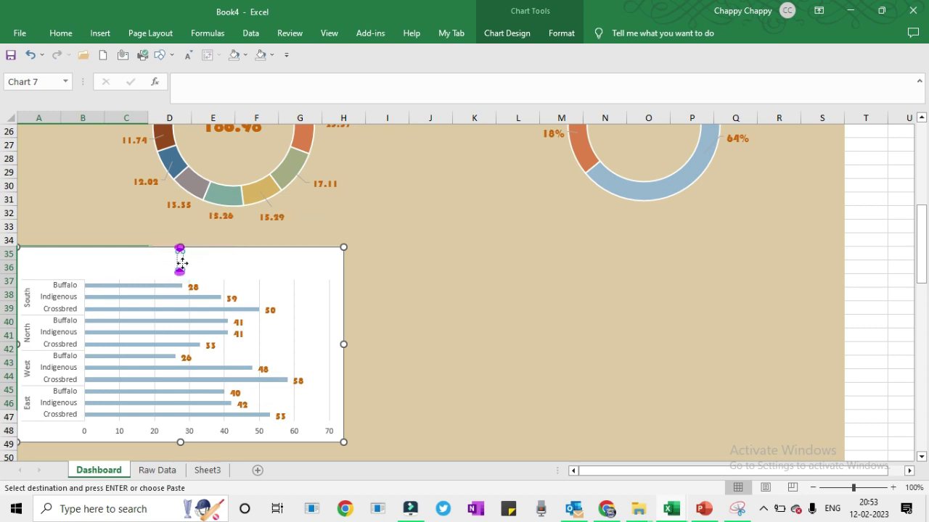
key("ctrl+v")
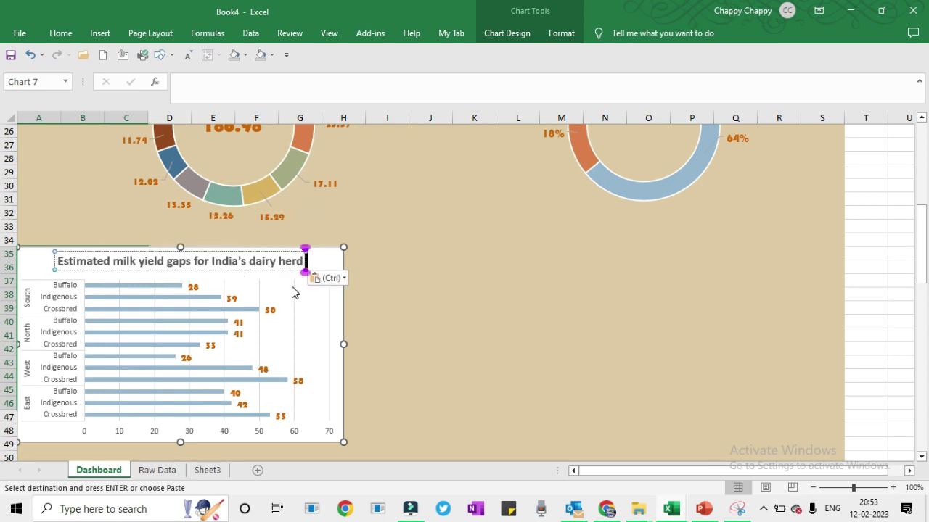
- Format the bar chart title in orange Bauhaus 93 and move it slightly down clear of the chart's upper edge
key("ctrl+a")
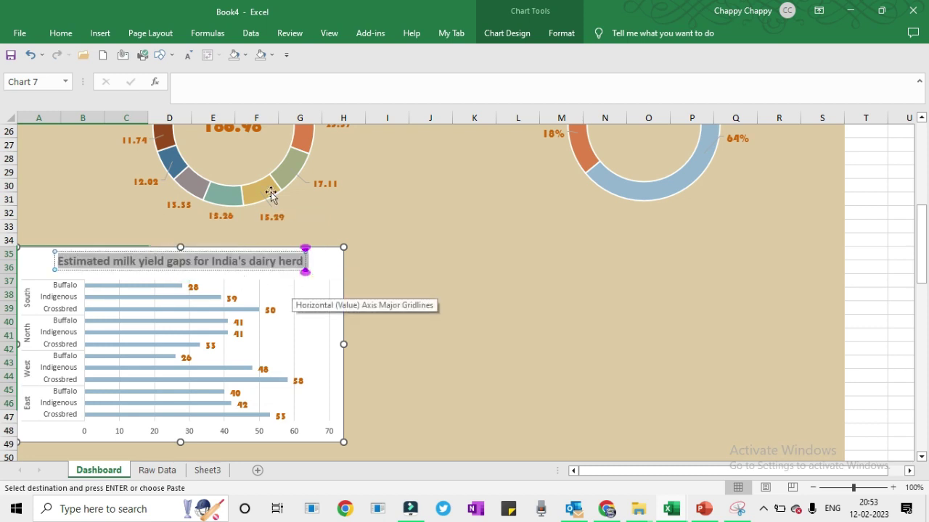
left_click(51, 35)
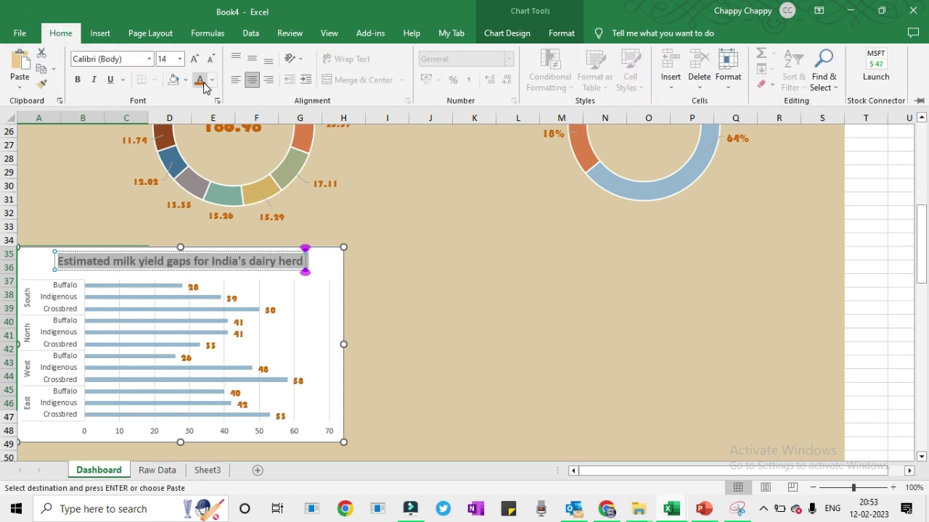
key("F4")
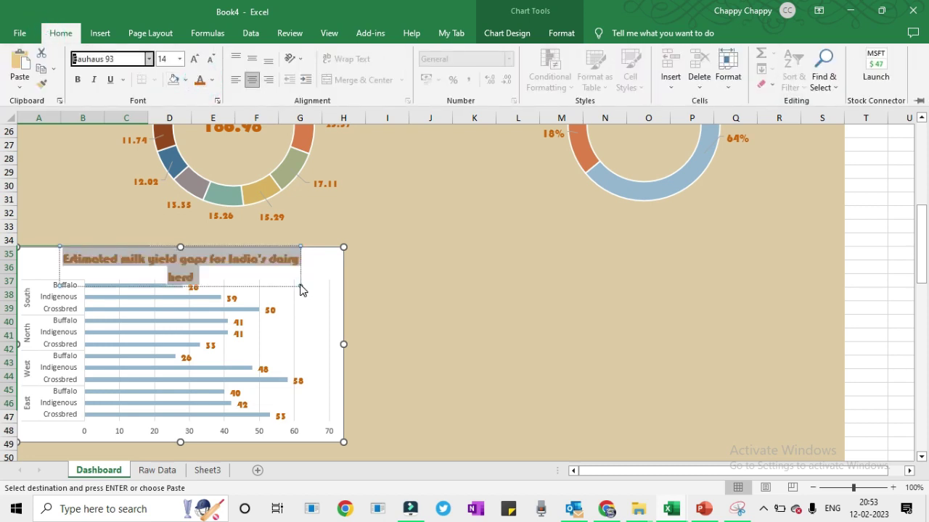
left_click(301, 287)
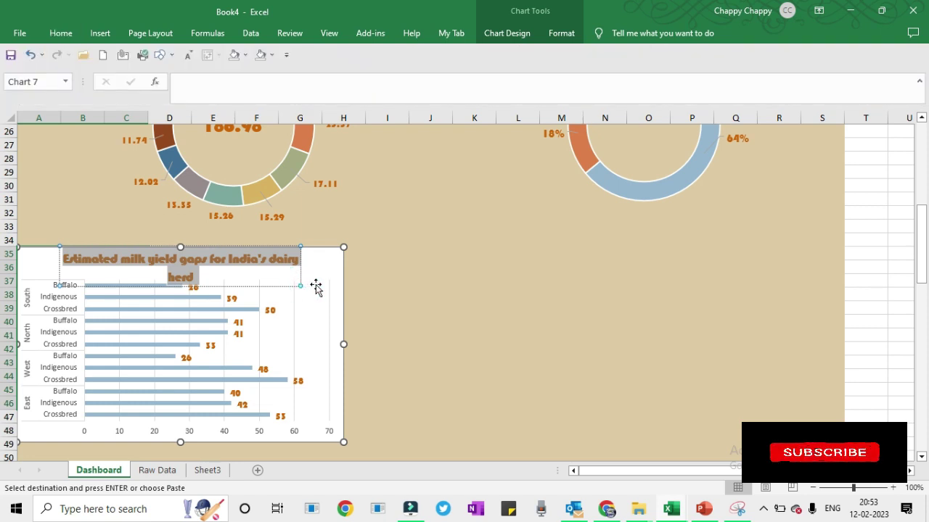
mouse_move(300, 246)
left_mouse_down()
mouse_move(312, 249)
mouse_move(298, 250)
left_mouse_up()
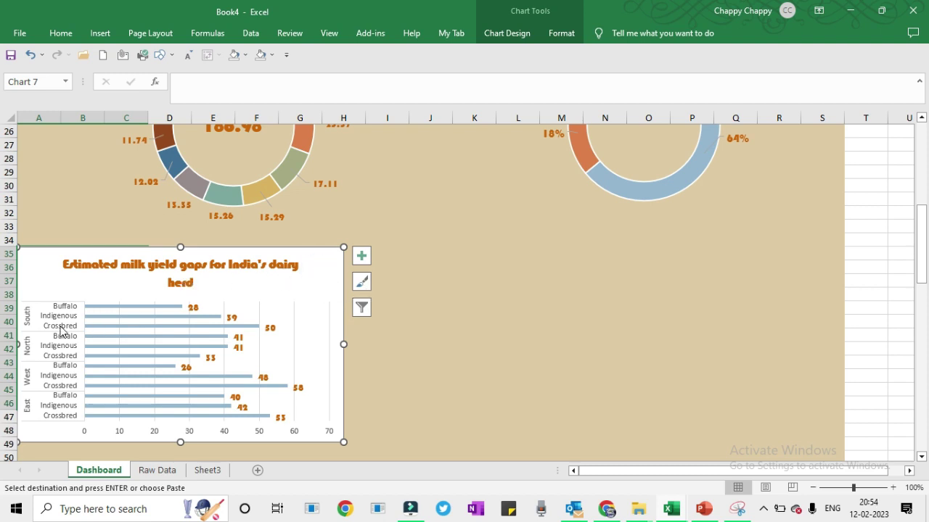
- Remove the gridlines from the milk yield gaps bar chart
left_click(358, 255)
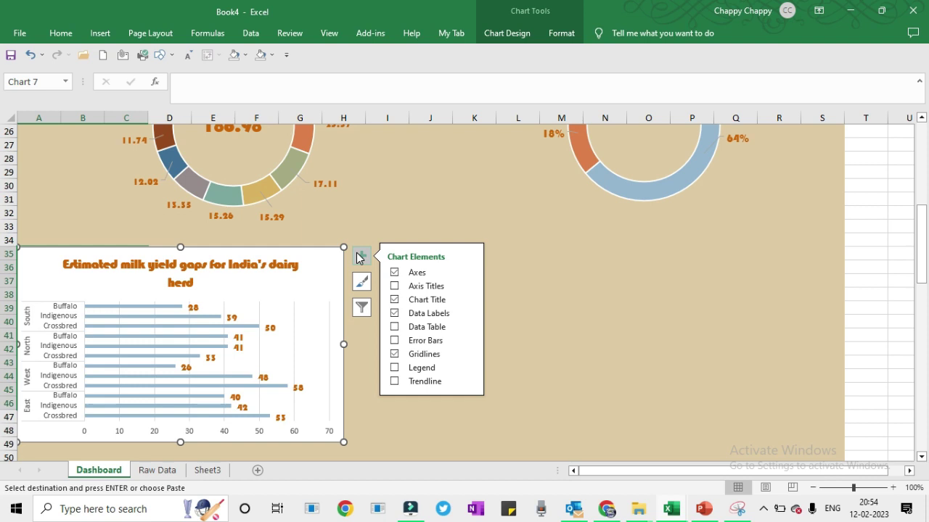
left_click(395, 354)
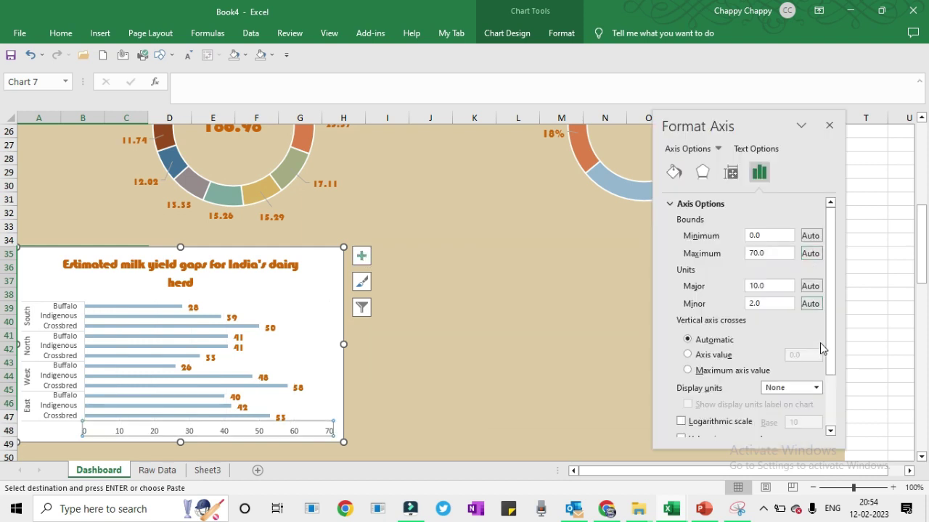
left_click(829, 390)
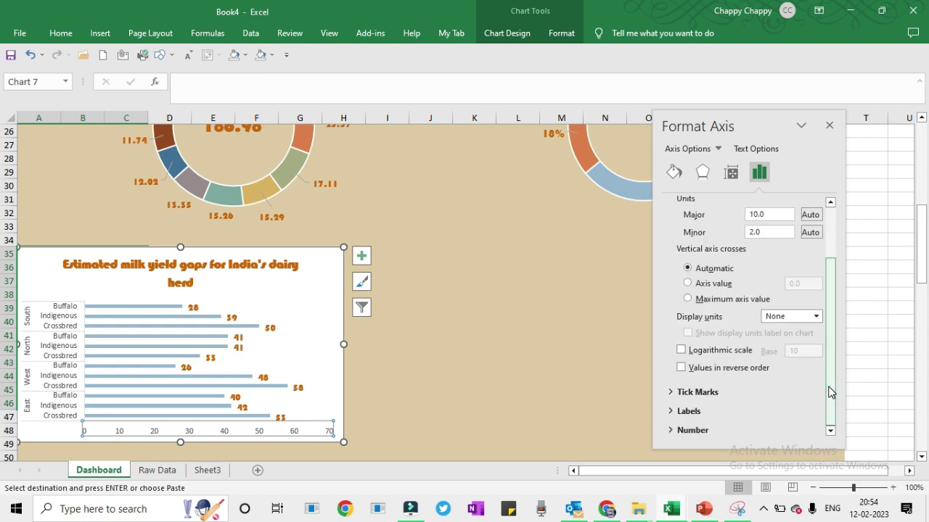
left_click(671, 392)
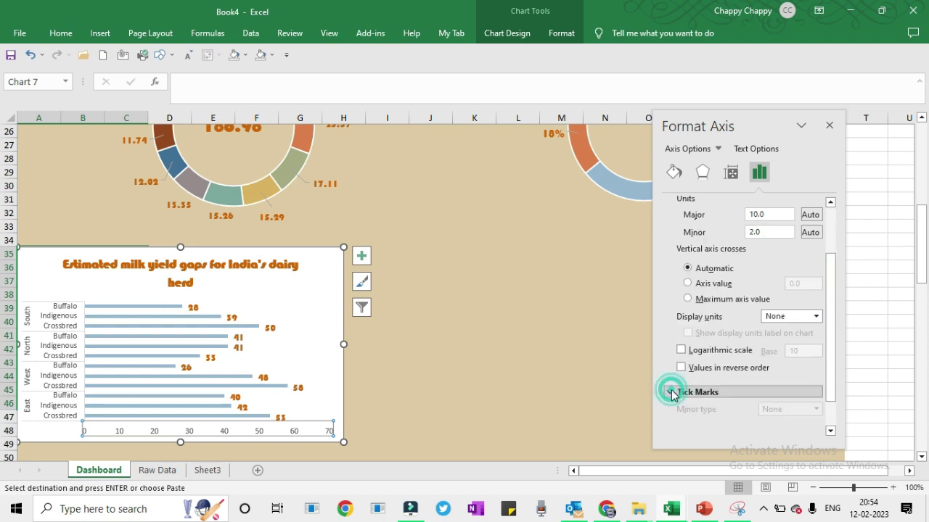
left_click(671, 391)
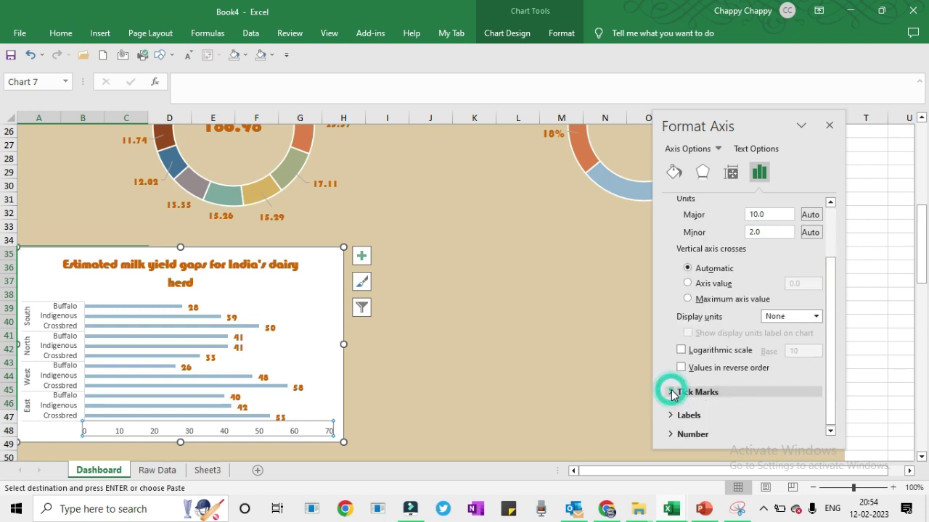
left_click(829, 126)
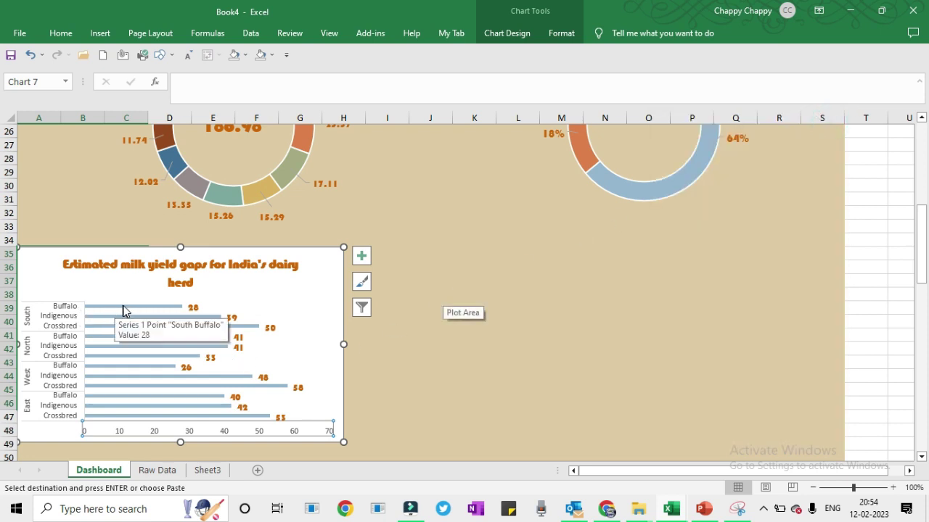
- Give the bar chart area no fill and no outline so it blends with the dashboard background
left_click(562, 34)
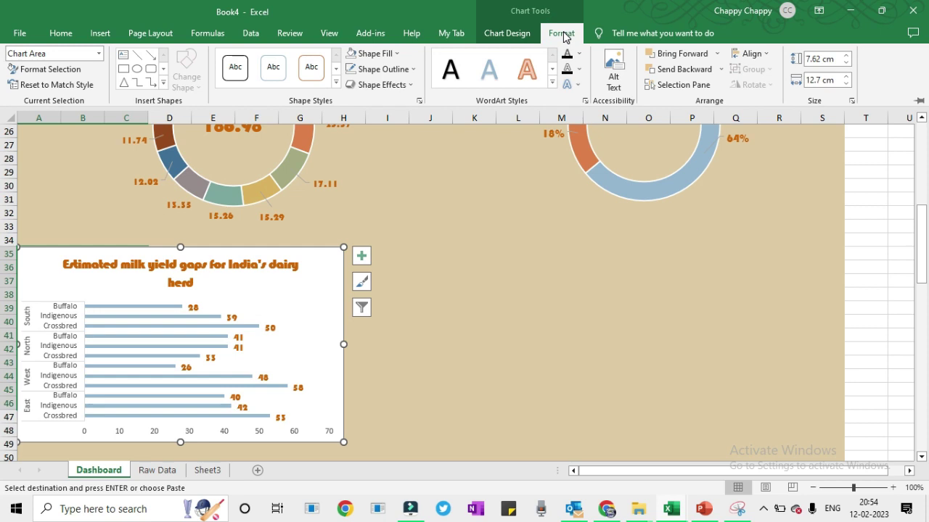
left_click(384, 55)
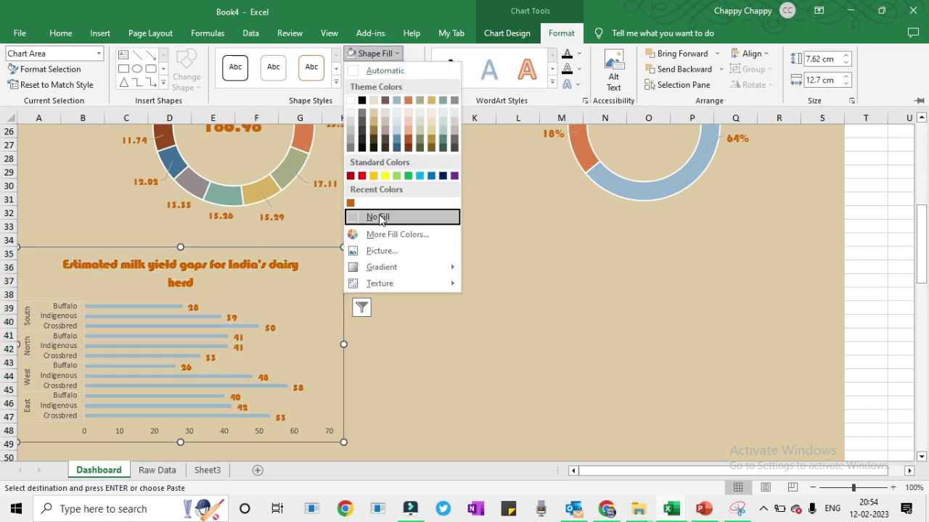
left_click(382, 216)
left_click(402, 68)
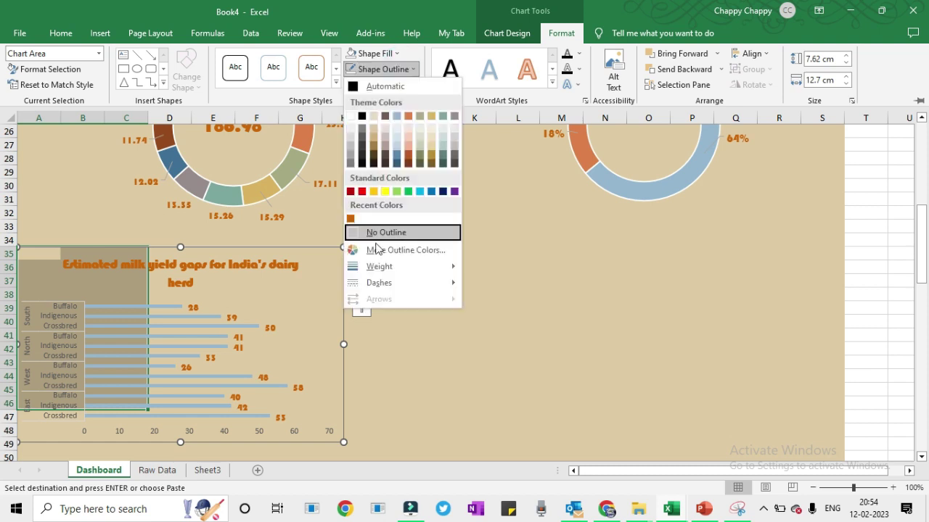
left_click(376, 237)
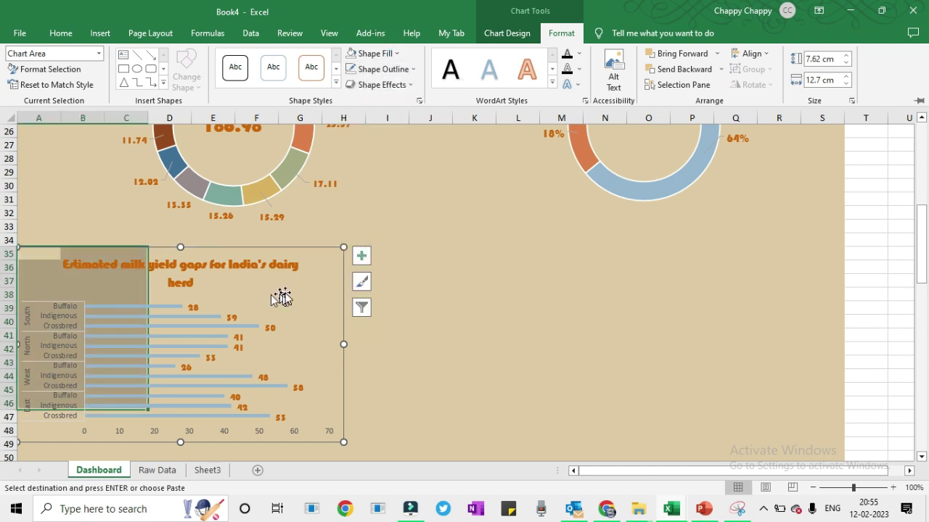
key("ctrl+F1")
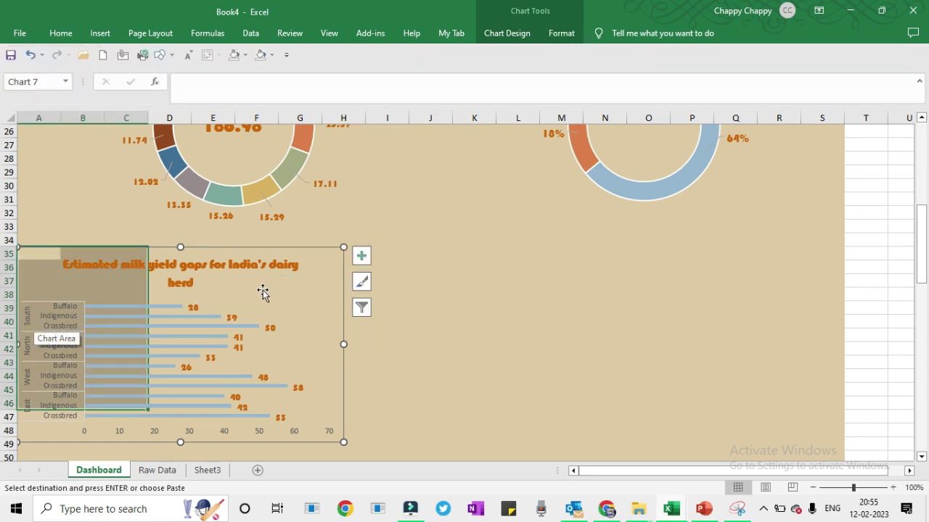
- Enlarge the bar chart by its lower corner to span about columns A to J and rows 35 to 51, then deselect it
left_click_drag(343, 442, 456, 464)
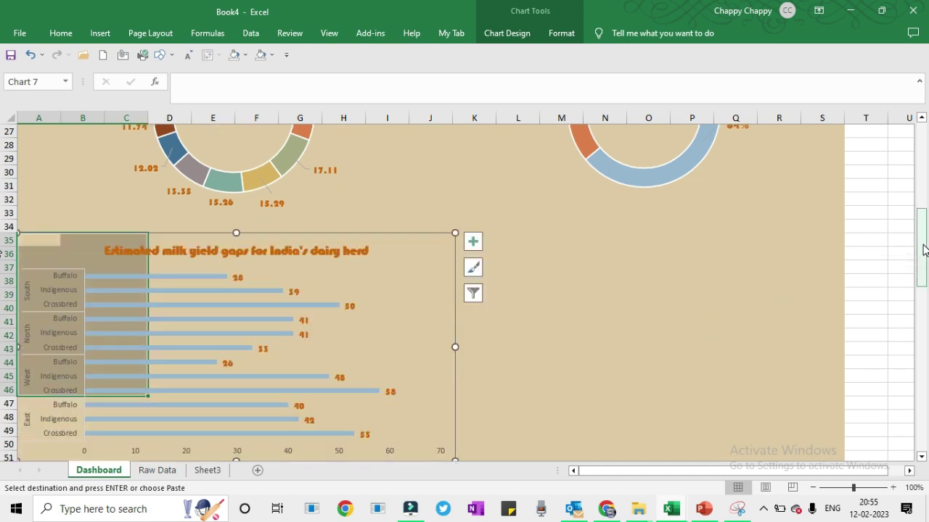
left_click_drag(922, 249, 925, 267)
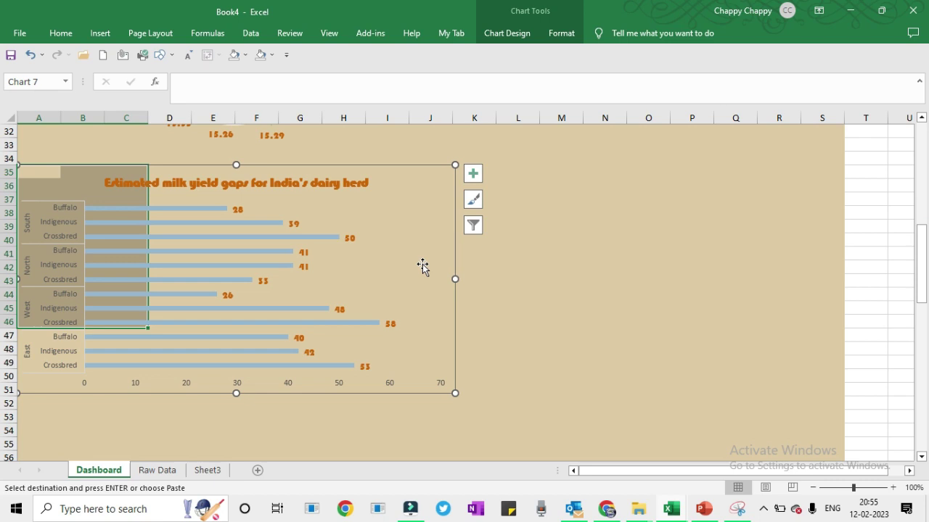
left_click(333, 203)
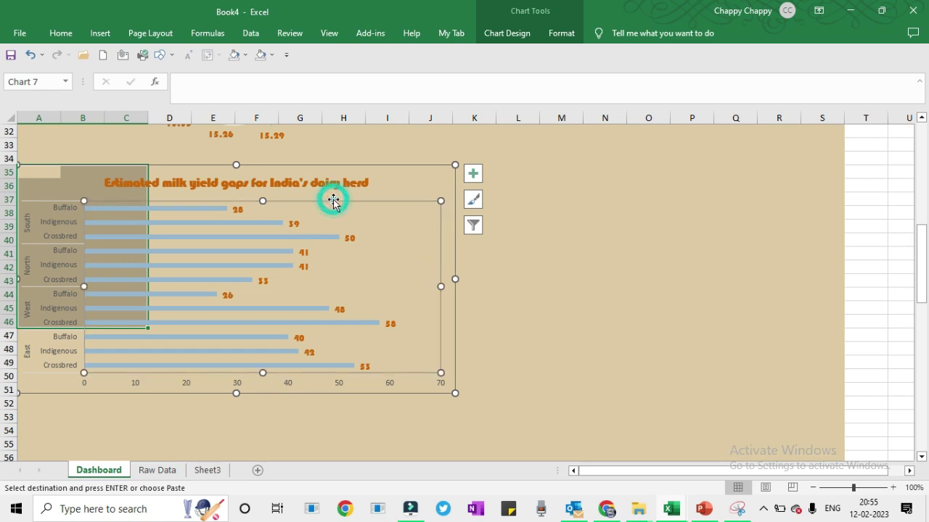
left_click(41, 217)
left_click(64, 417)
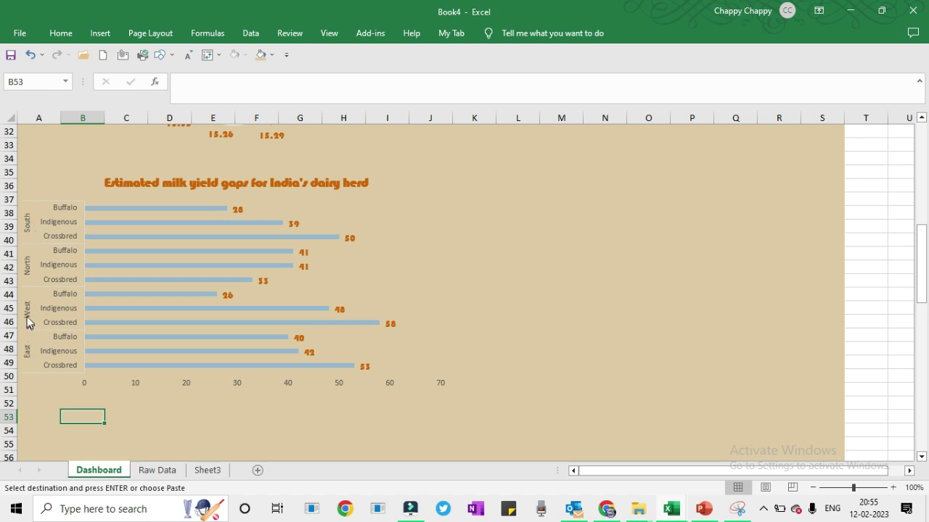
left_click(64, 212)
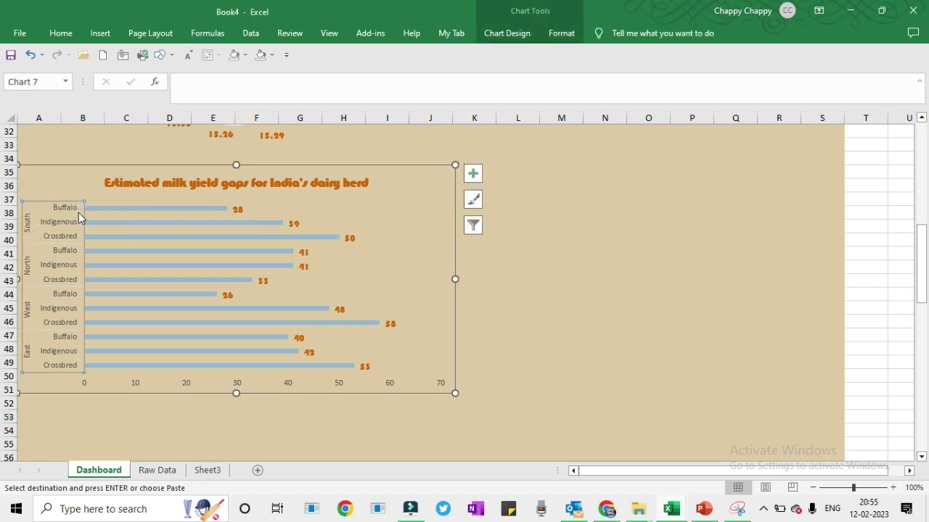
left_click(128, 210)
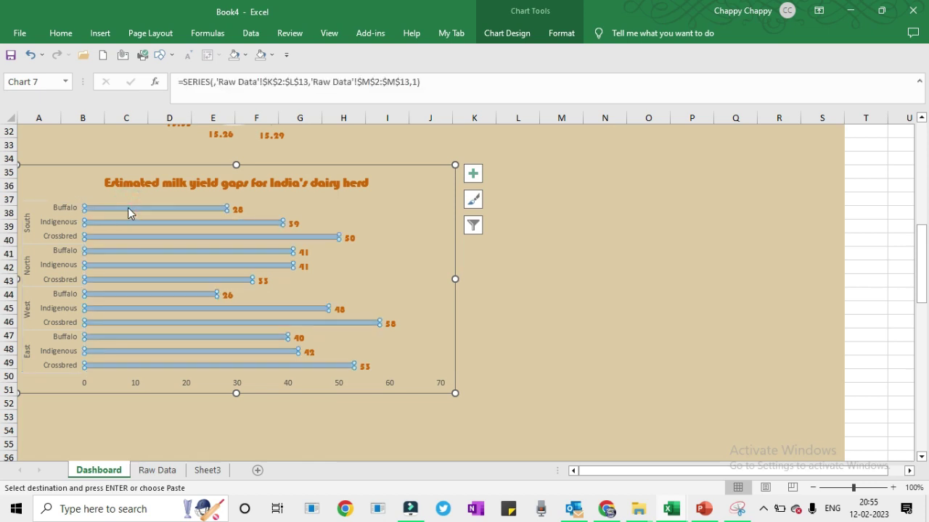
left_click(128, 209)
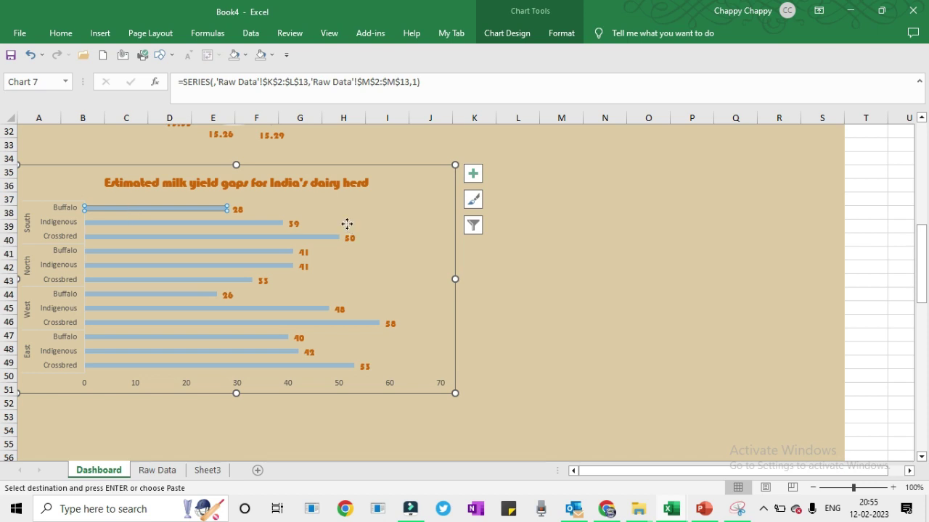
left_click(346, 224)
left_click(144, 207)
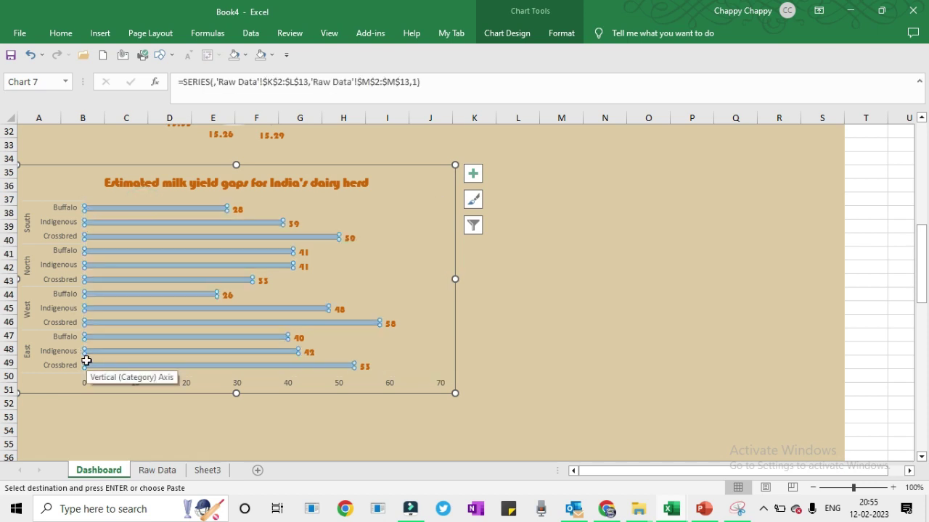
left_click(125, 210)
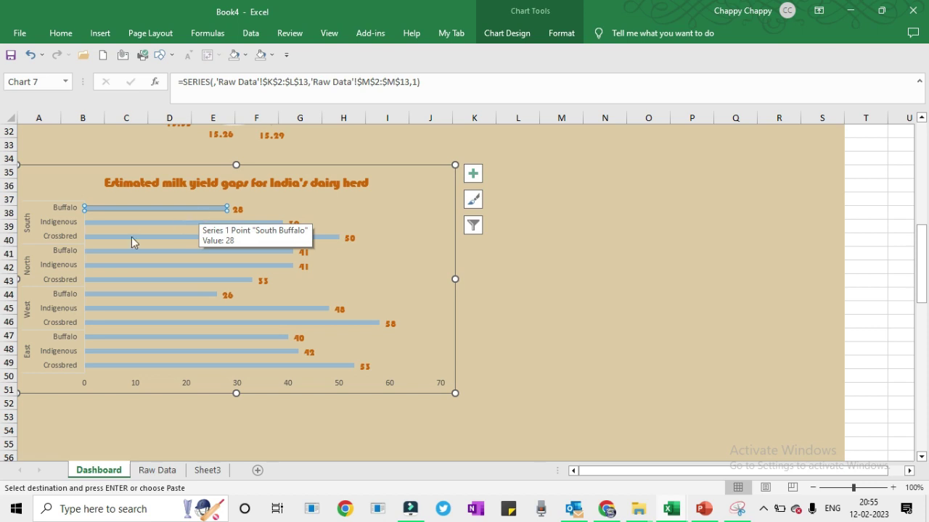
key("Escape")
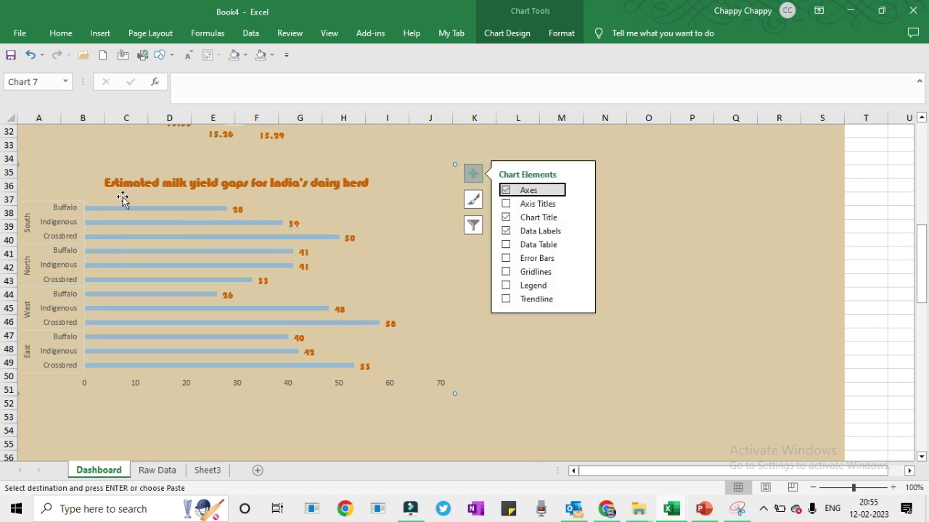
- Fill only the South Buffalo bar with the standard light green colour
left_click(123, 210)
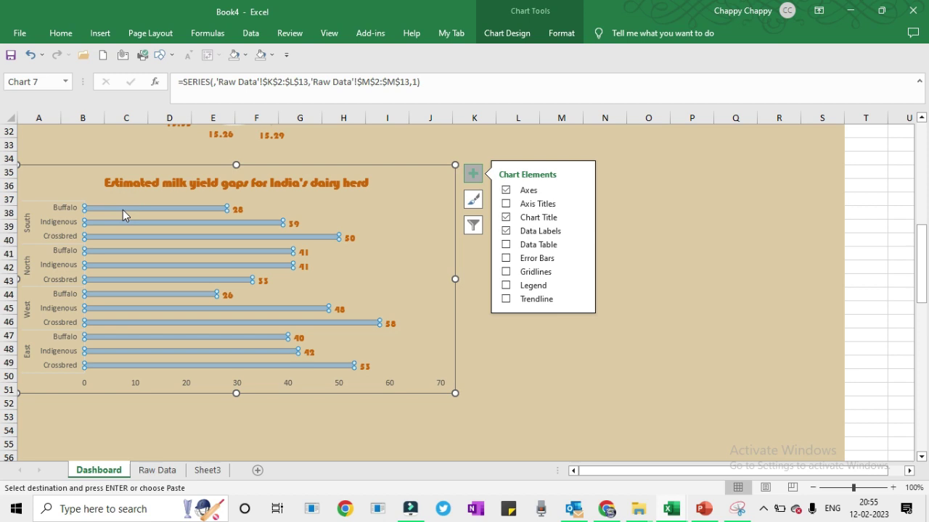
left_click(123, 209)
left_click(387, 53)
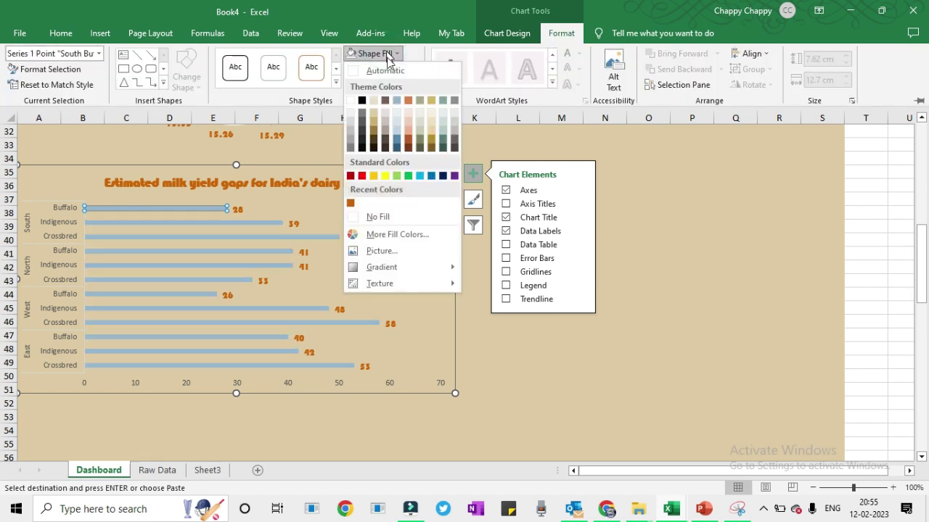
left_click(397, 176)
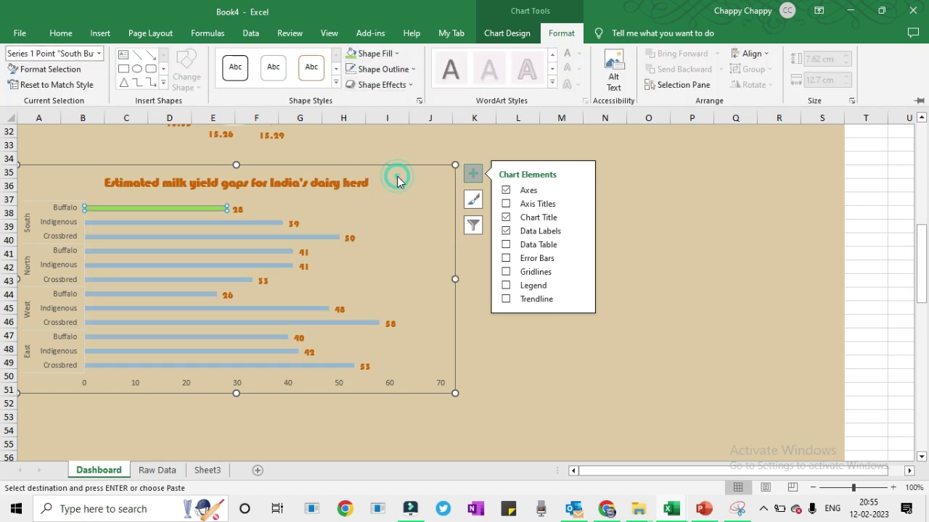
- Apply the same light green fill to the Buffalo bars of the North, West and East regions
left_click(127, 252)
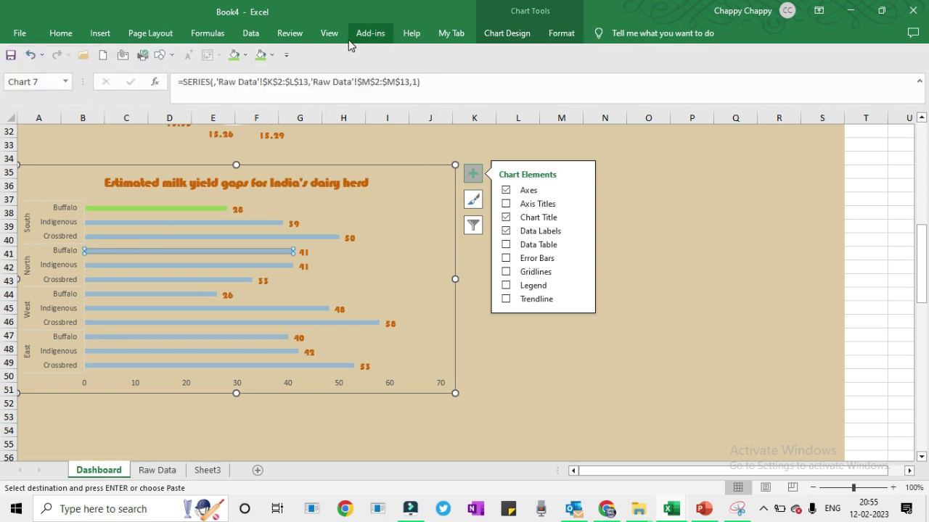
left_click(236, 55)
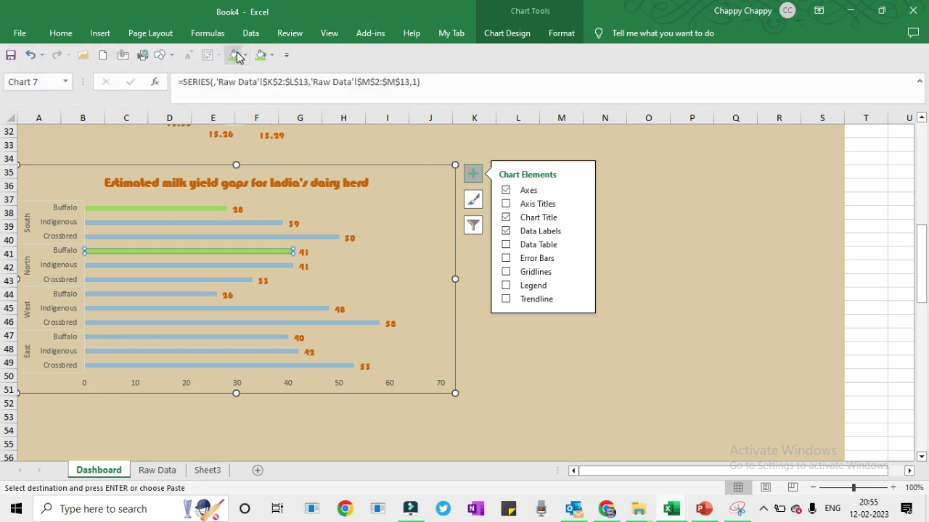
left_click(103, 293)
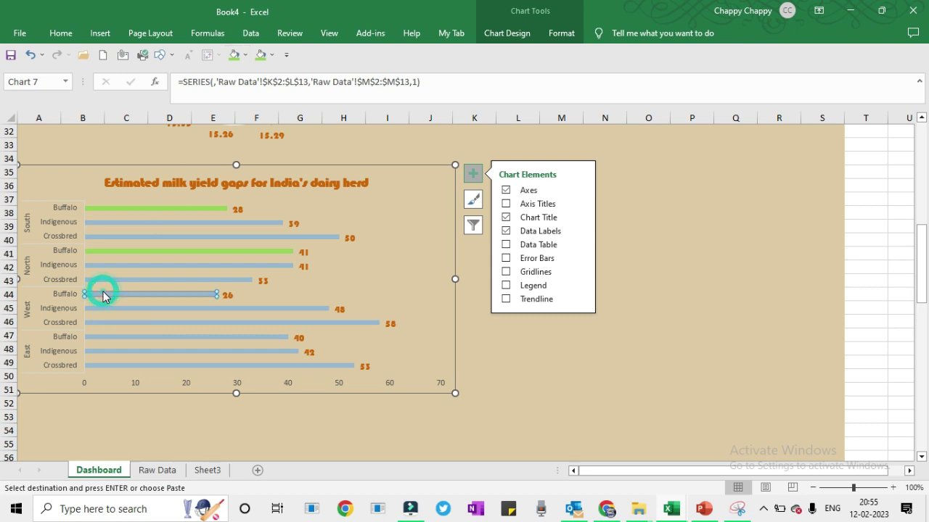
left_click(234, 55)
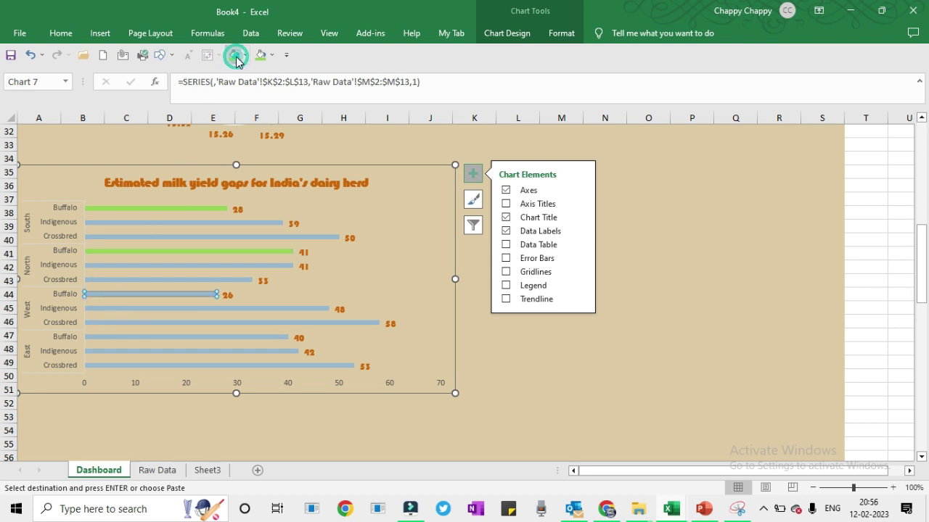
left_click(130, 335)
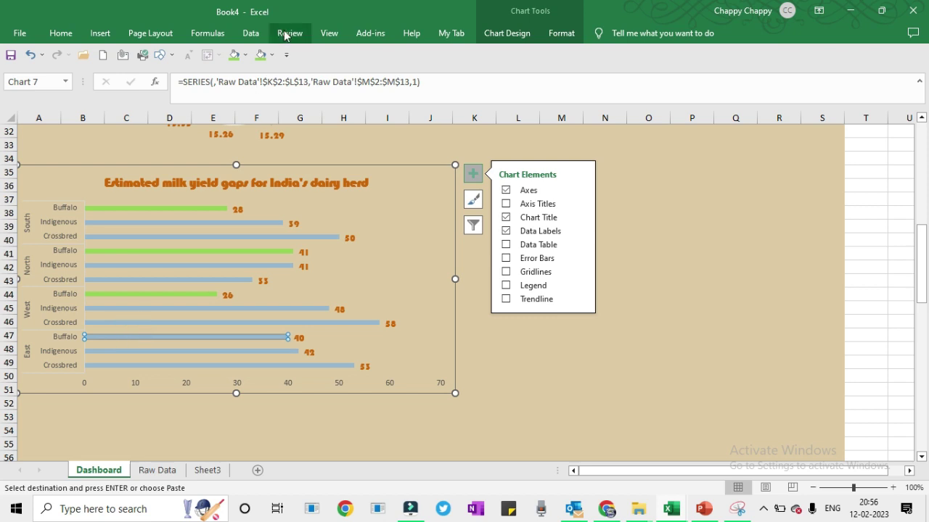
left_click(230, 62)
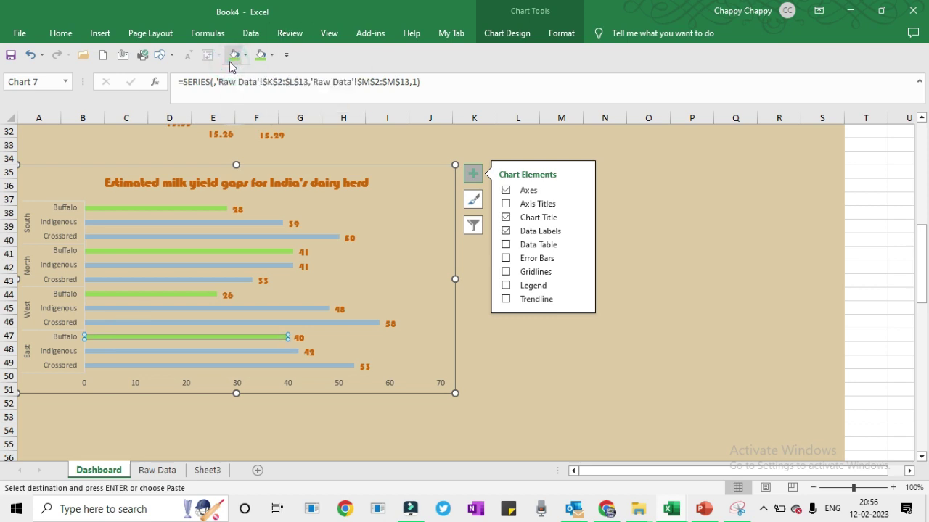
- Fill the Indigenous bars of the South, North and West regions with the standard light blue colour
left_click(162, 225)
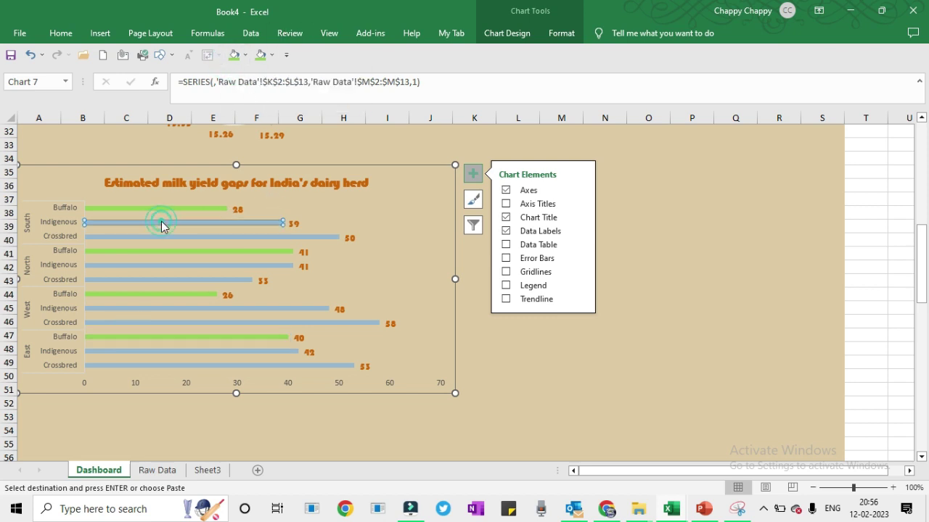
left_click(246, 57)
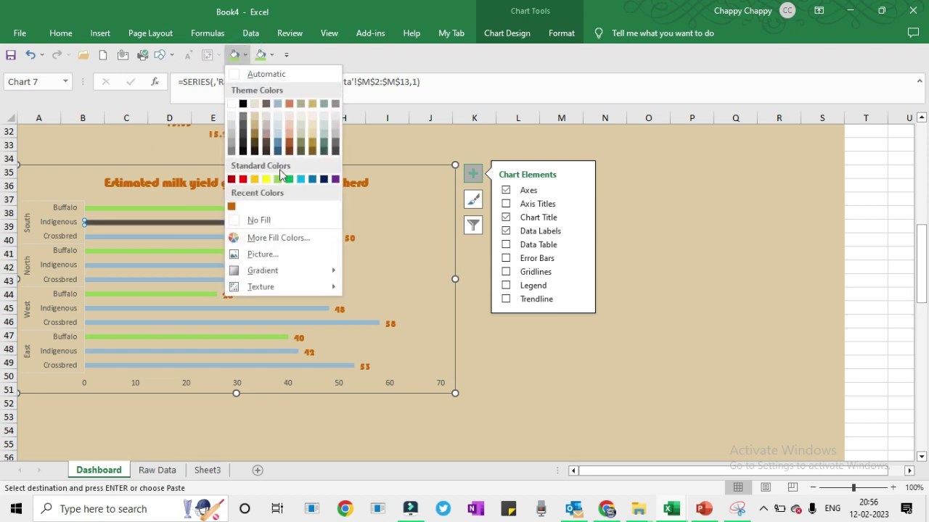
left_click(300, 181)
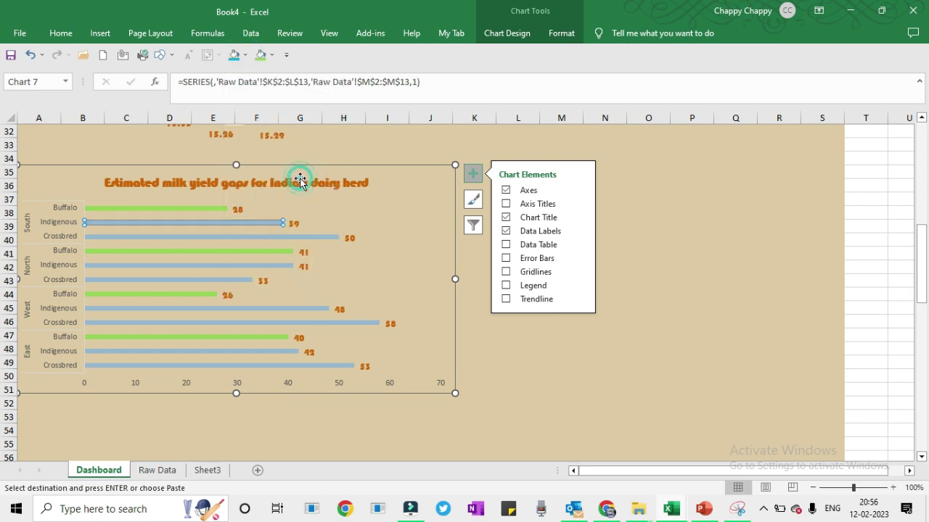
left_click(116, 265)
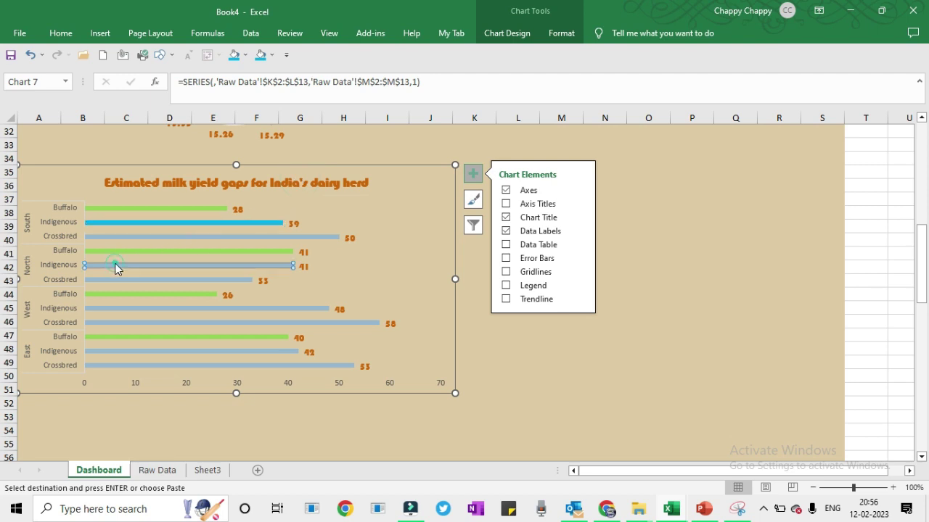
left_click(238, 57)
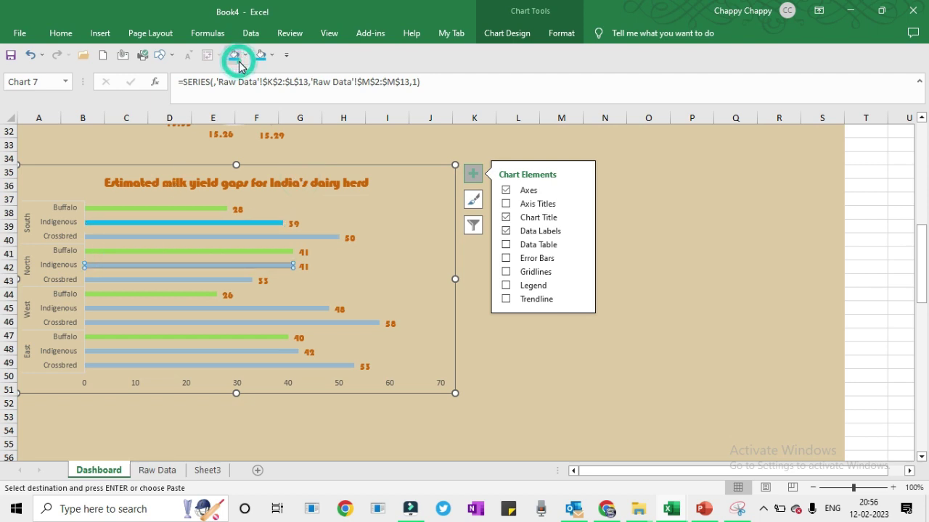
left_click(114, 308)
key("F4")
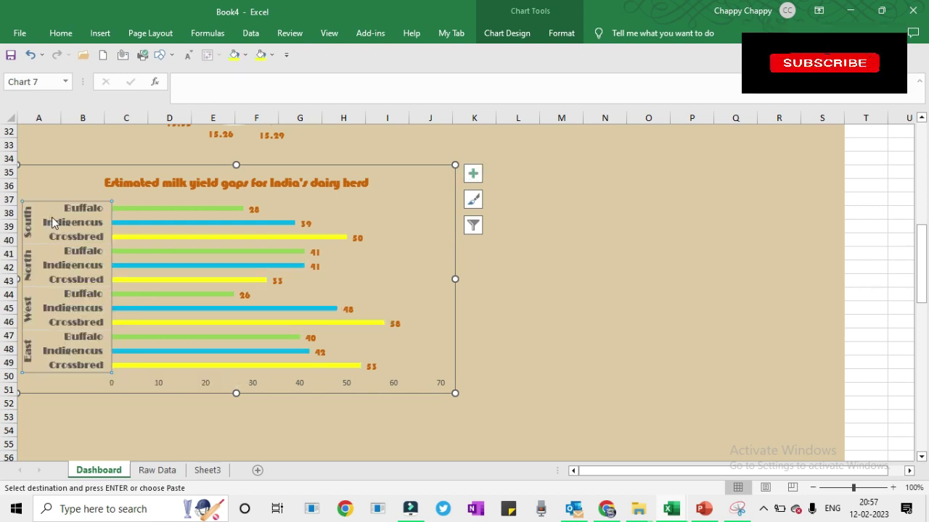
- Change the font of the bar chart's region and breed axis labels to Aharoni
left_click(58, 31)
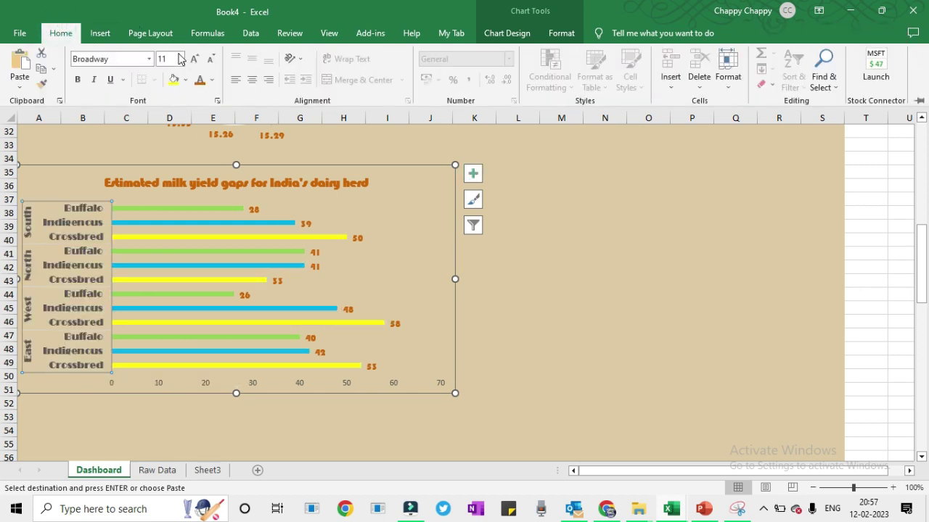
left_click(150, 61)
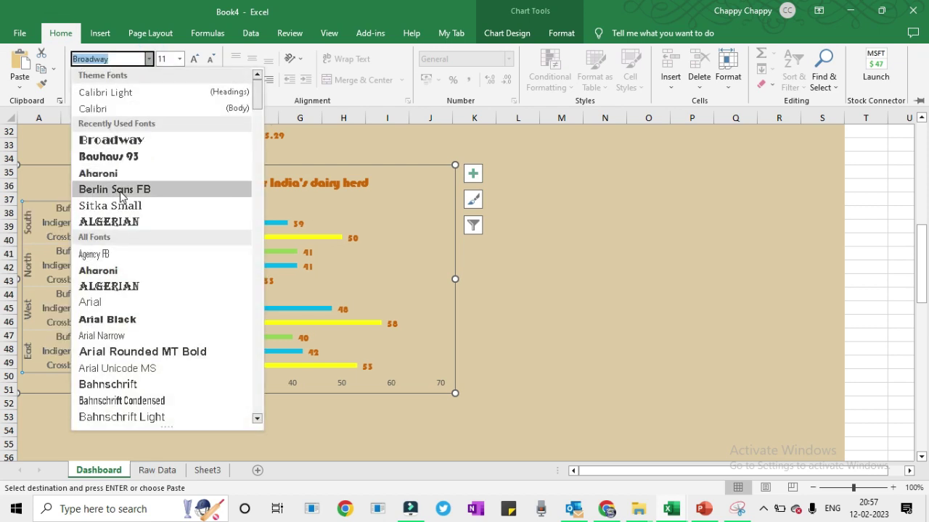
left_click(119, 274)
left_click(574, 249)
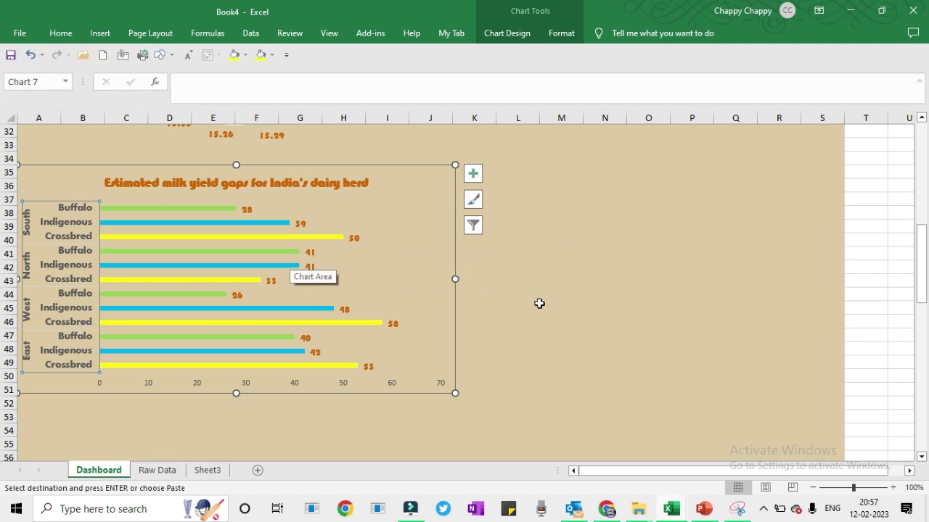
- Check the next chart in the reference Dashboard workbook, then find the Fluid milk marketing channels table on Book4's Raw Data sheet
key("ctrl+Tab")
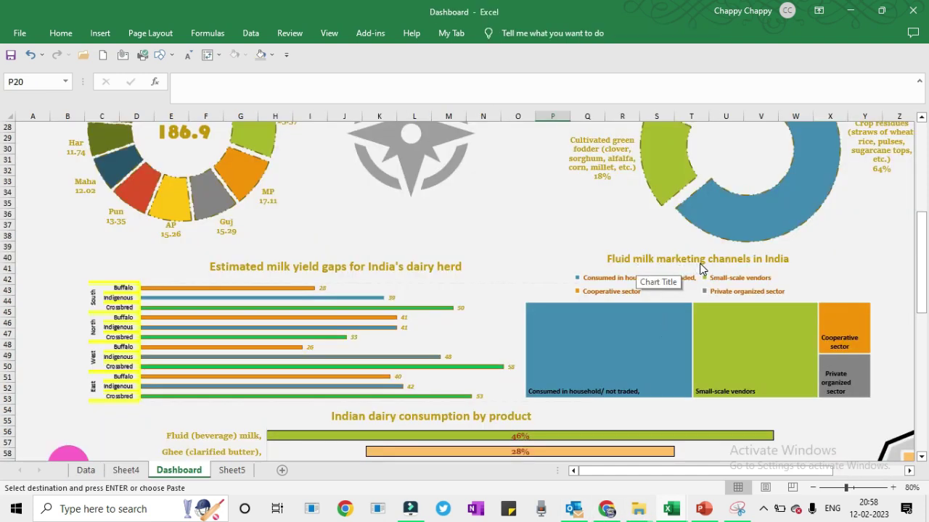
key("ctrl+Tab")
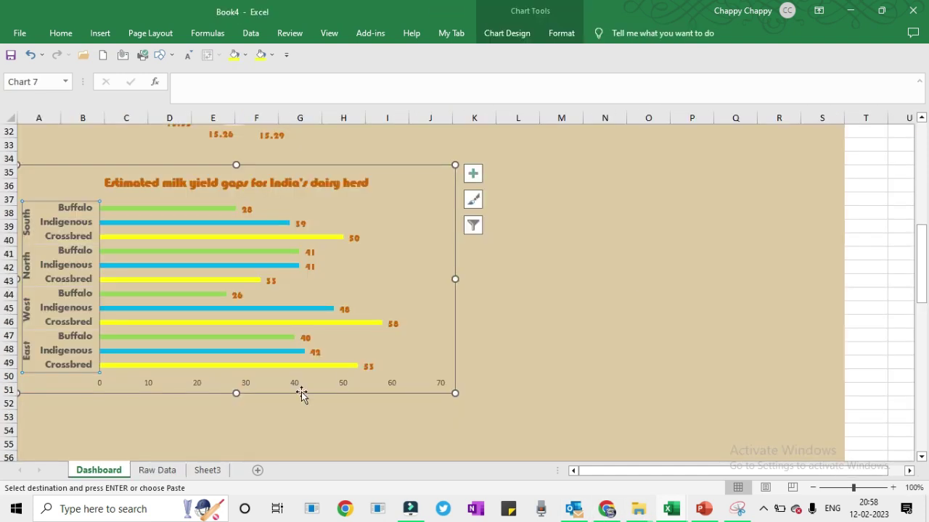
left_click(157, 470)
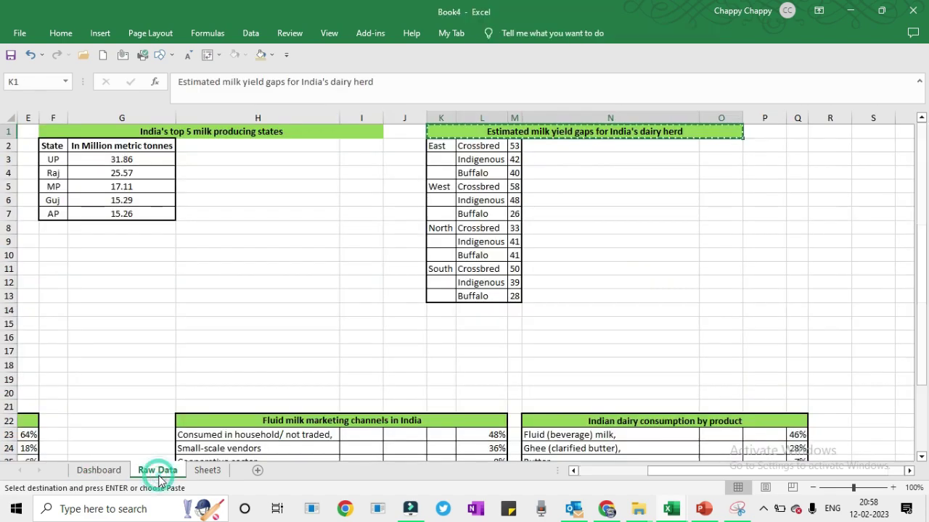
left_click(346, 396)
key("Down")
key("Down")
key("Down")
key("Down")
key("Down")
key("Down")
key("Down")
key("Down")
key("Down")
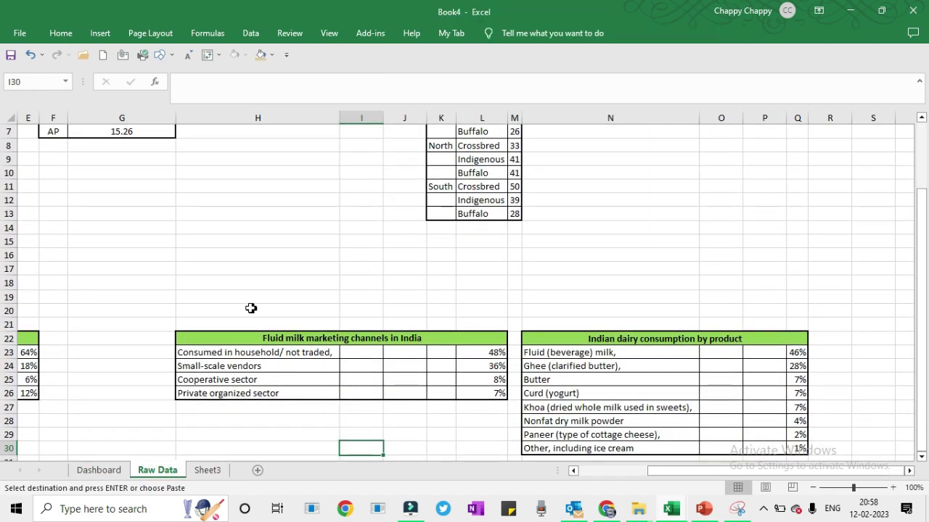
- Inspect the Fluid milk marketing channels table on Raw Data, including the blank cells I23:K26 between the labels and percentages
left_click(231, 352)
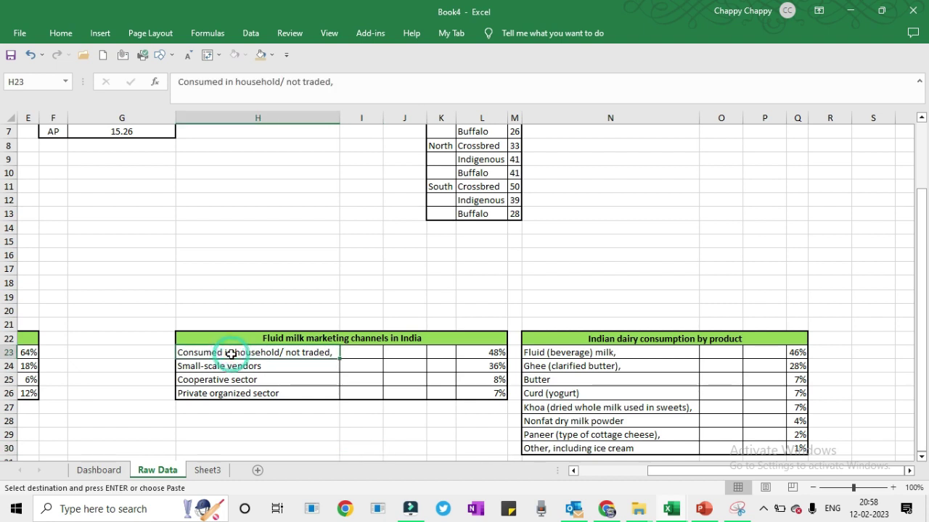
key("shift+Right")
key("shift+Right")
key("shift+Right")
key("shift+Right")
key("shift+Down")
key("shift+Down")
key("shift+Down")
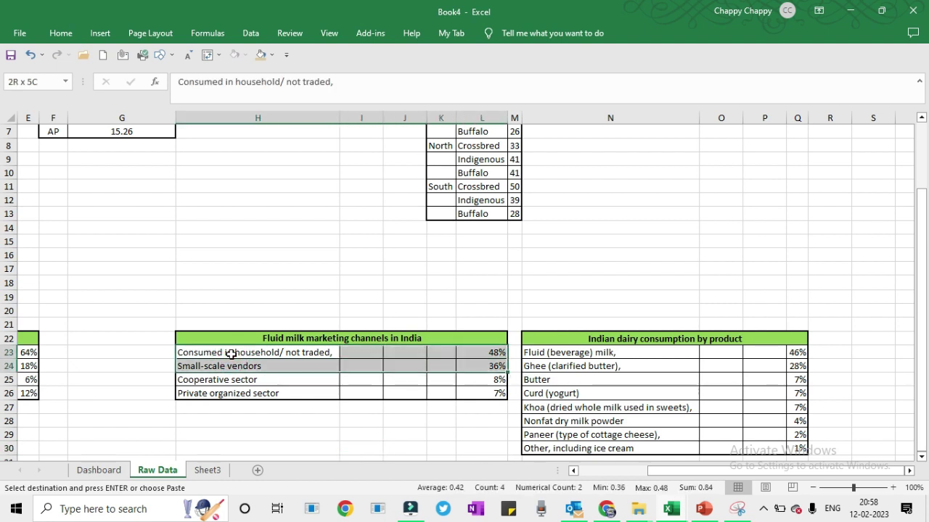
left_click(326, 354)
key("Left")
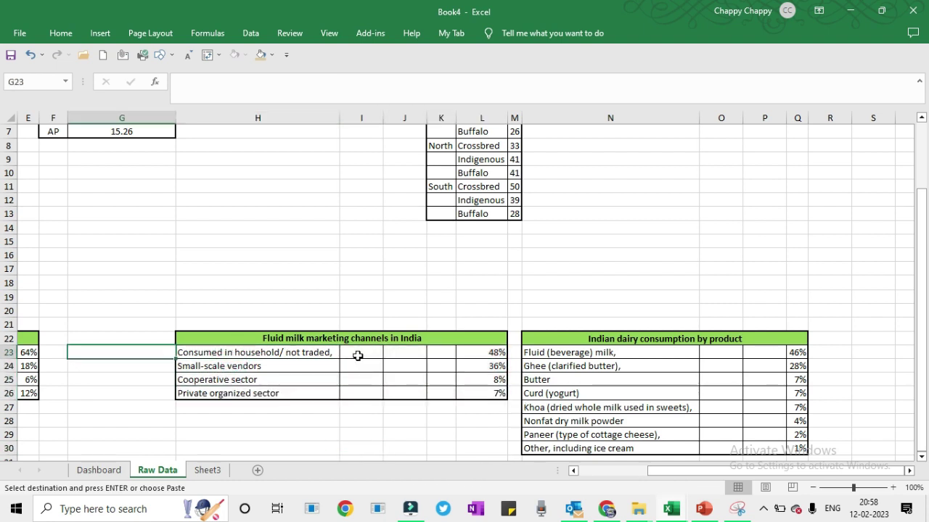
key("Right")
key("Right")
key("shift+Right")
key("shift+Right")
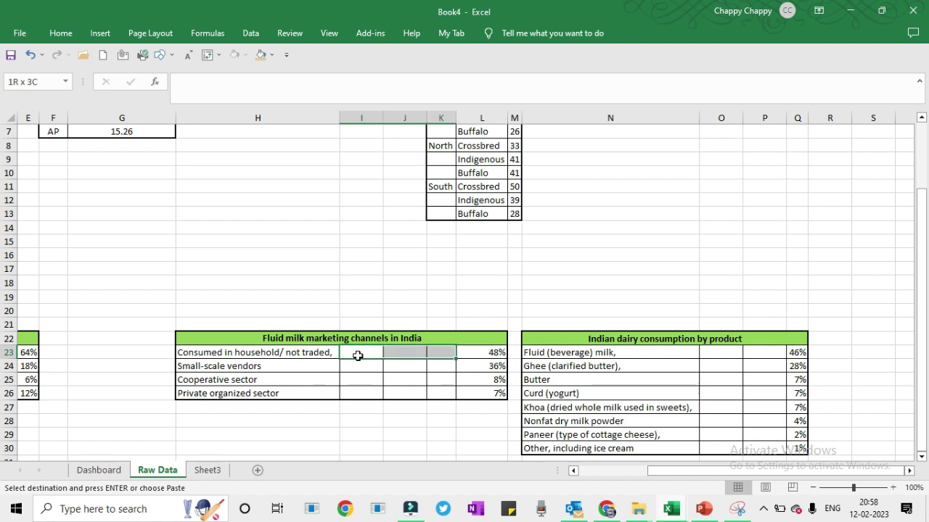
key("shift+Down")
key("shift+Down")
key("shift+Down")
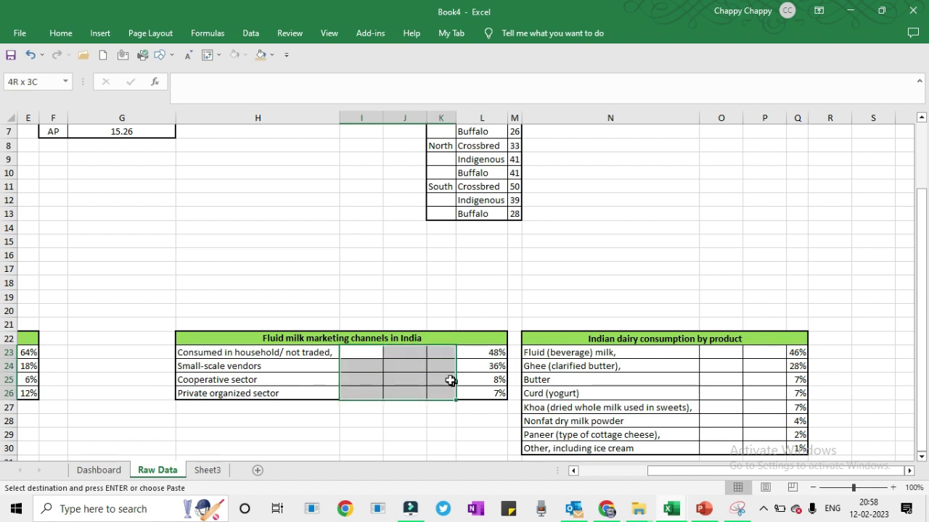
- Copy the Fluid milk marketing channels rows H23:L26 from Raw Data into Sheet3 starting at cell A8
key("ctrl+Page_Down")
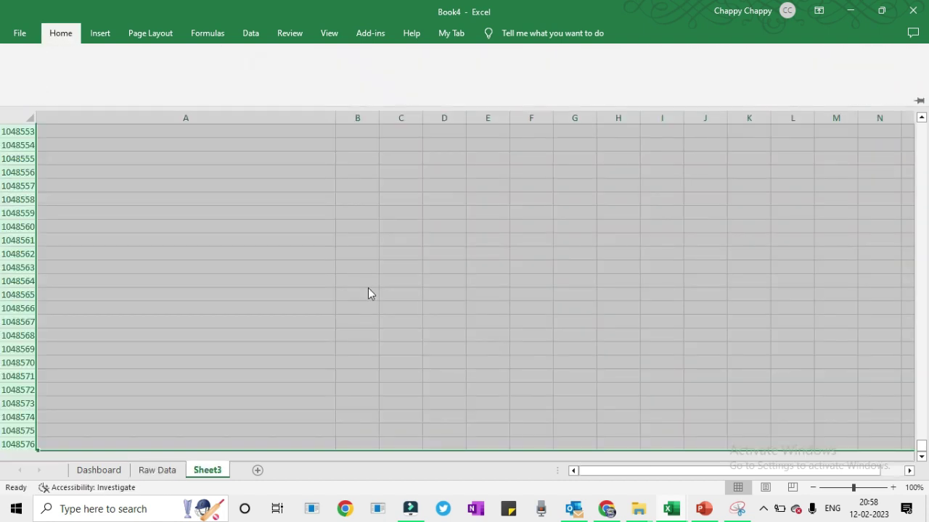
key("Up")
key("Up")
key("Left")
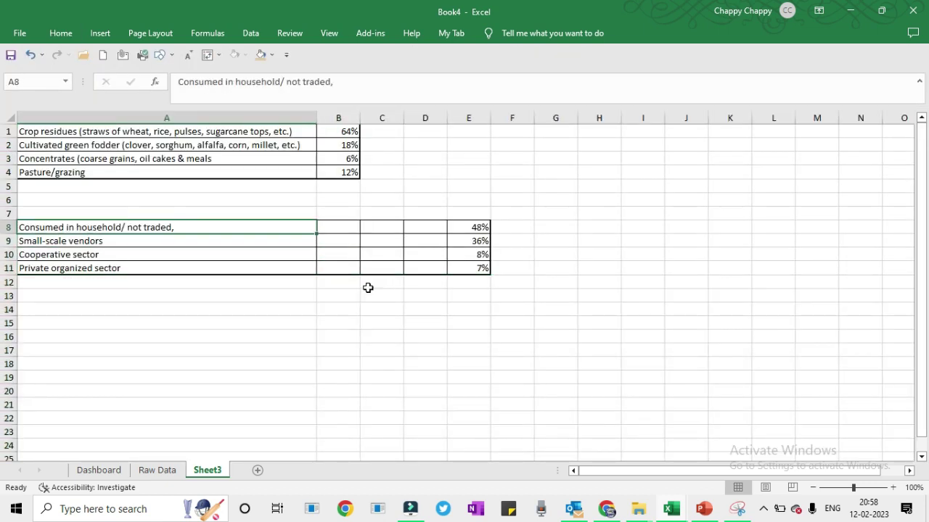
- Delete the blank cells B8:D11 in the copied table on Sheet3, shifting the remaining cells left
key("Right")
key("Right")
key("Left")
key("ctrl+space")
key("Down")
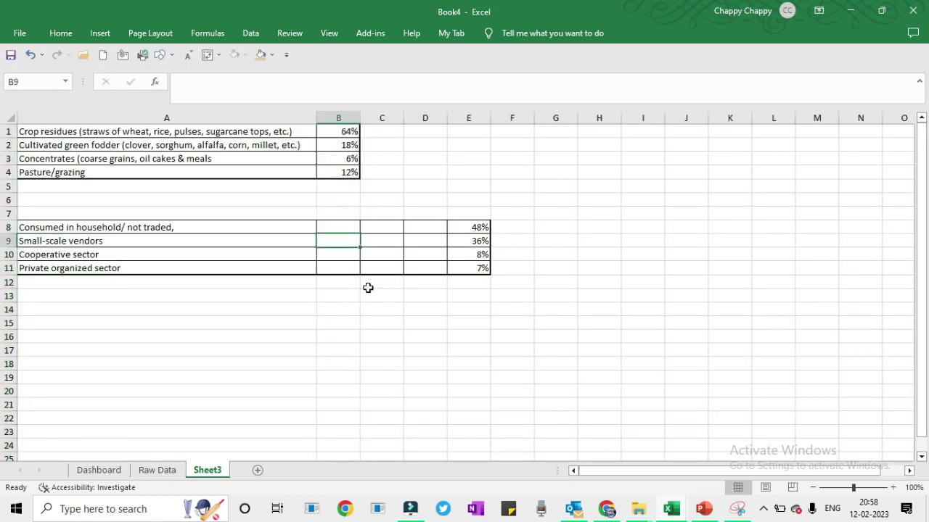
key("Up")
key("shift+Down")
key("shift+Down")
key("shift+Down")
key("shift+Right")
key("shift+Right")
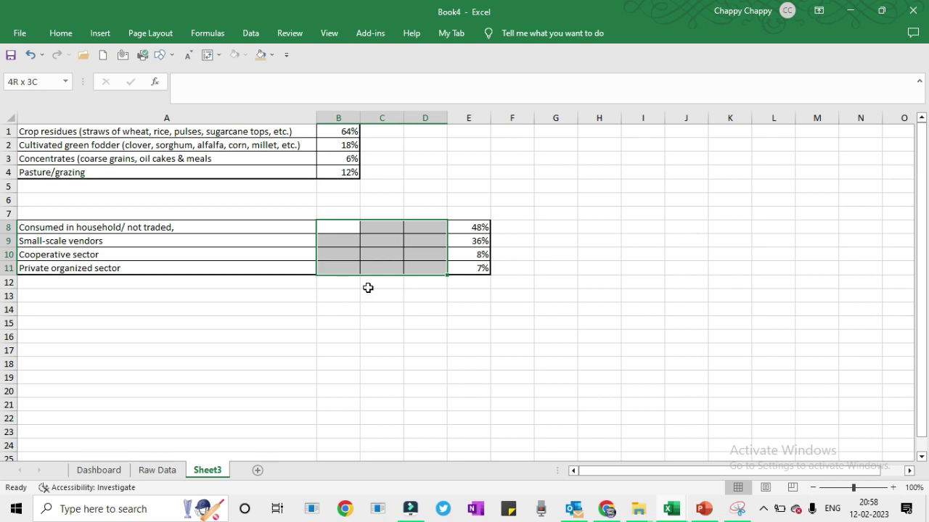
key("ctrl+minus")
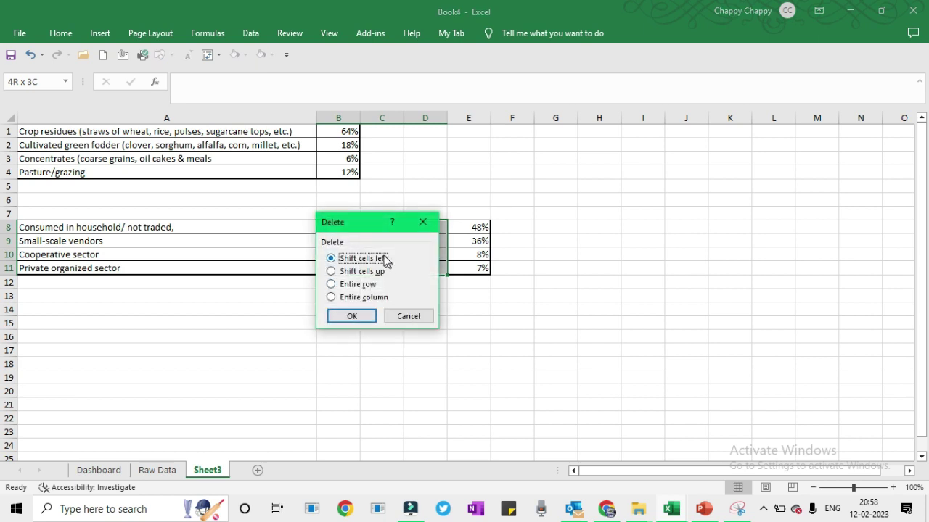
left_click(361, 320)
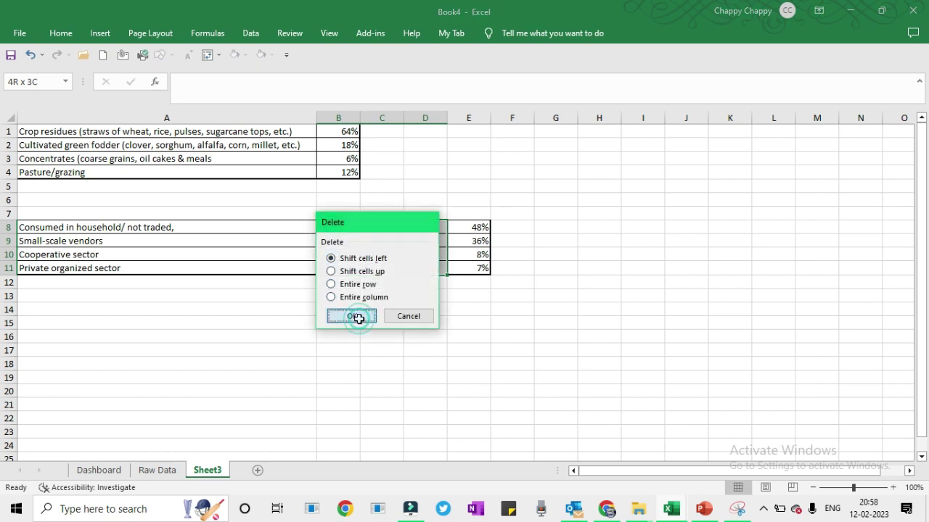
- Insert a treemap chart from the marketing channels data in A8:B11 on Sheet3
left_click(337, 231)
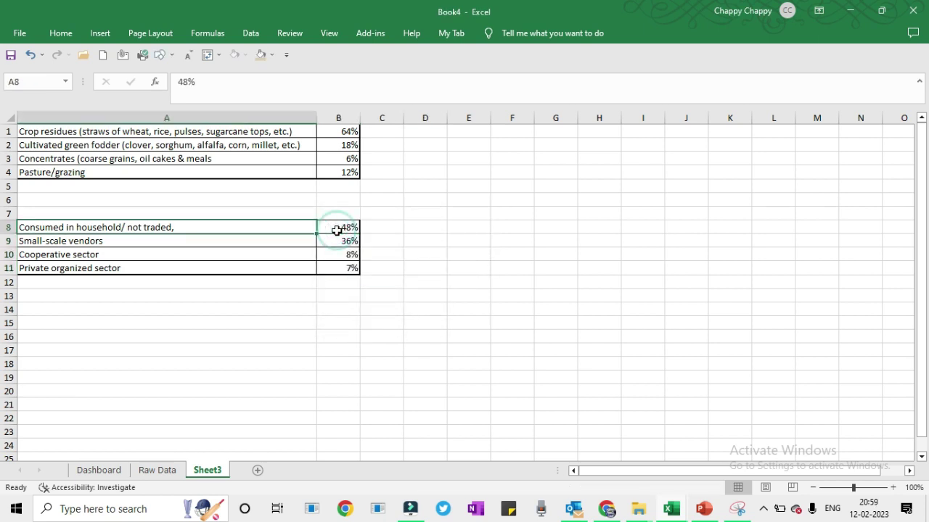
key("Left")
key("shift+Right")
key("shift+Down")
key("shift+Down")
key("shift+Down")
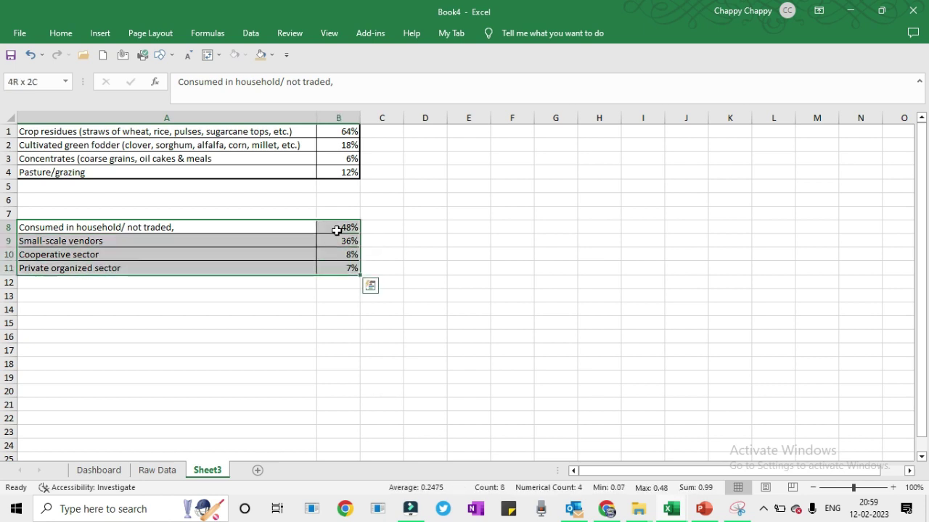
key("ctrl+c")
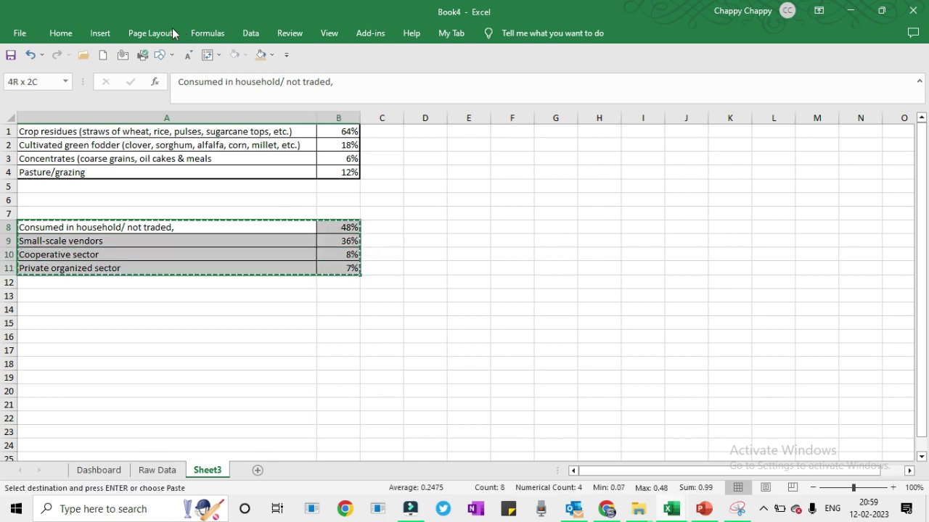
left_click(99, 33)
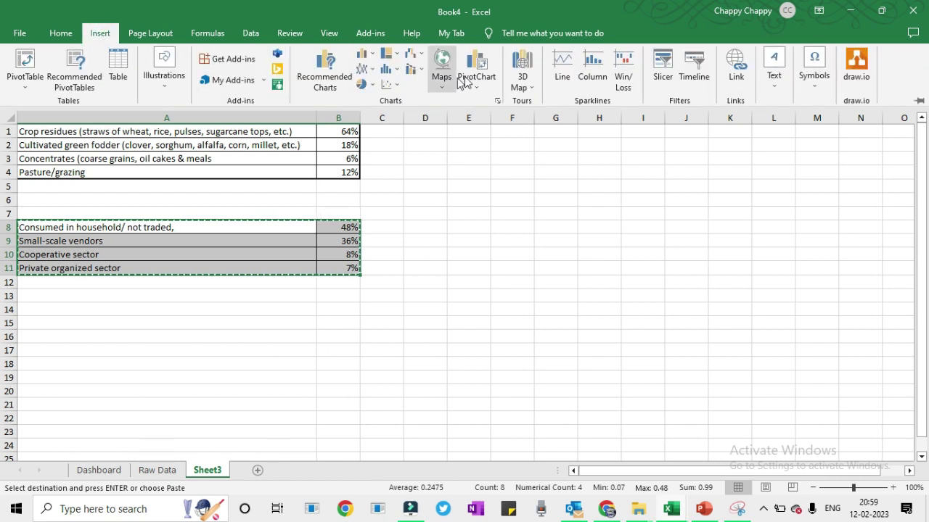
left_click(396, 61)
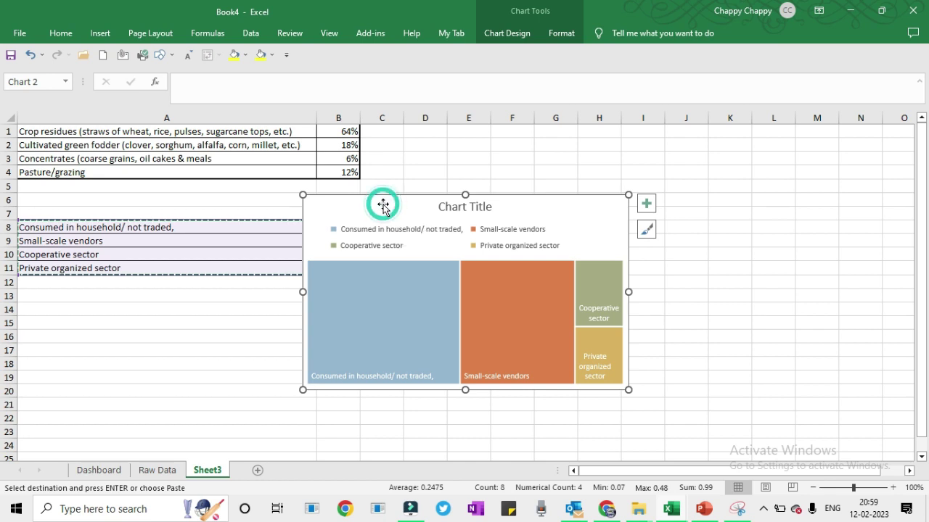
- Move the treemap to the Dashboard beside the bar chart and enlarge it to span about columns K to S and rows 35 to 50
key("Delete")
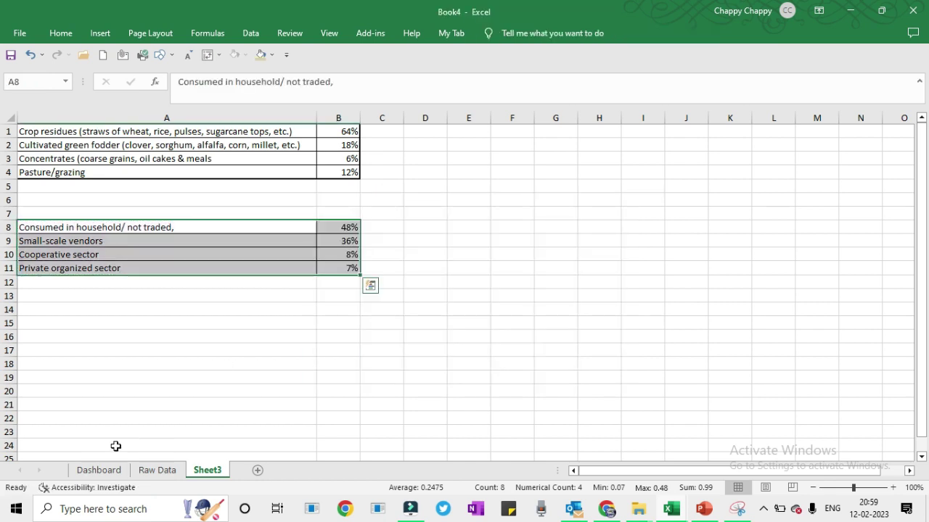
left_click(102, 476)
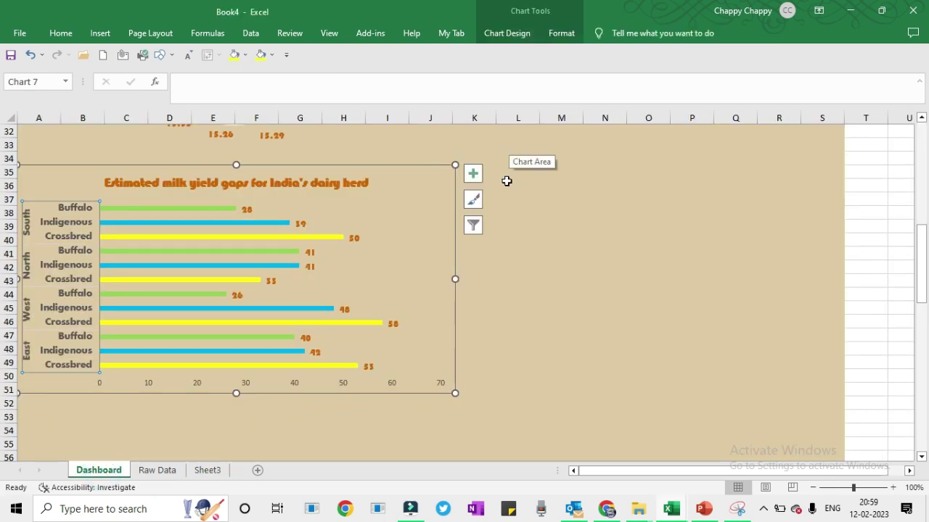
left_click(506, 182)
key("ctrl+v")
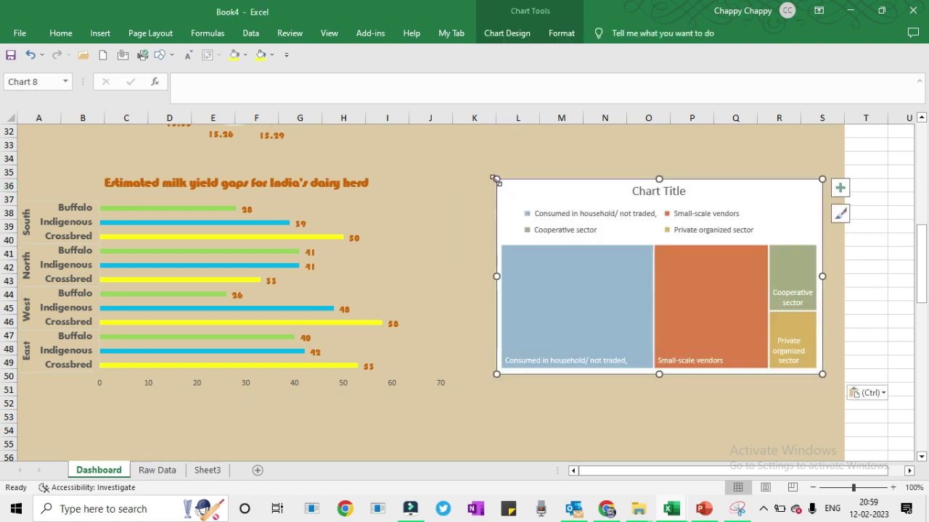
left_click_drag(496, 179, 450, 165)
left_click_drag(823, 373, 842, 379)
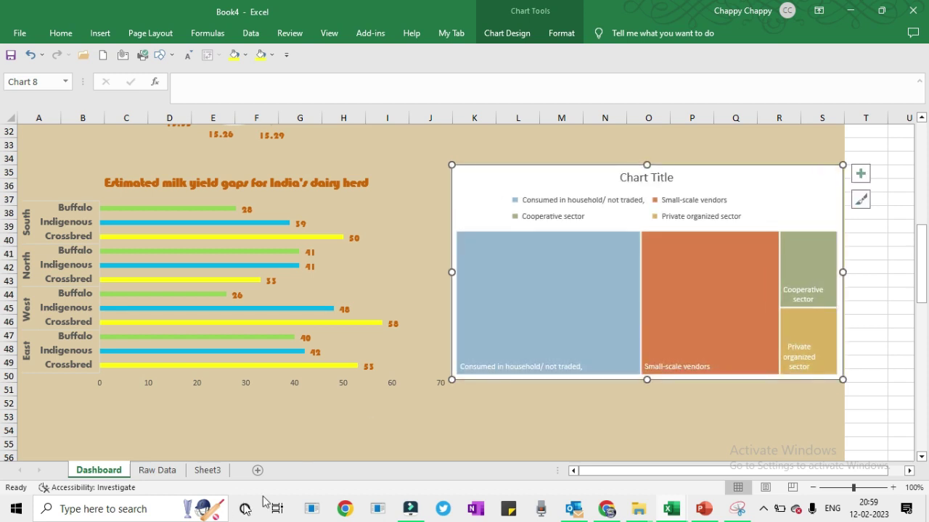
- Copy the heading "Fluid milk marketing channels in India" from Raw Data and remove the treemap's placeholder title on the Dashboard
left_click(161, 473)
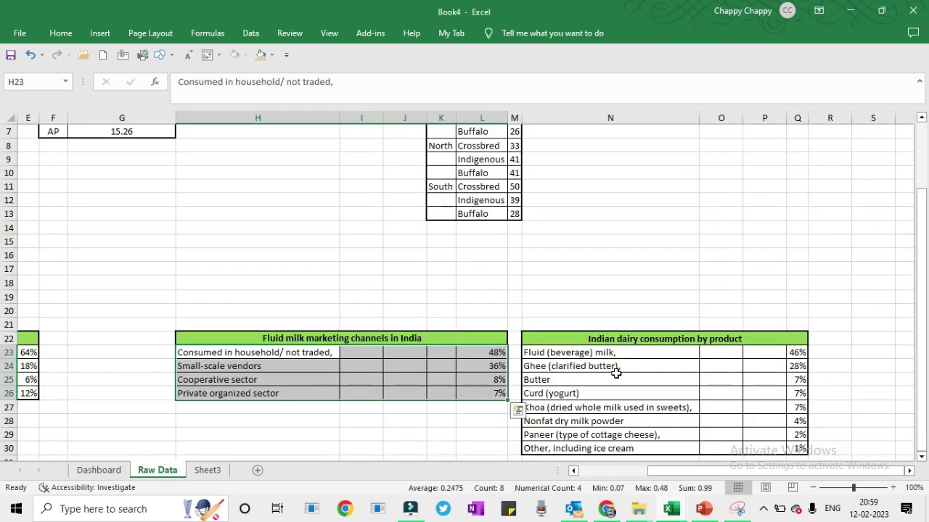
left_click(321, 337)
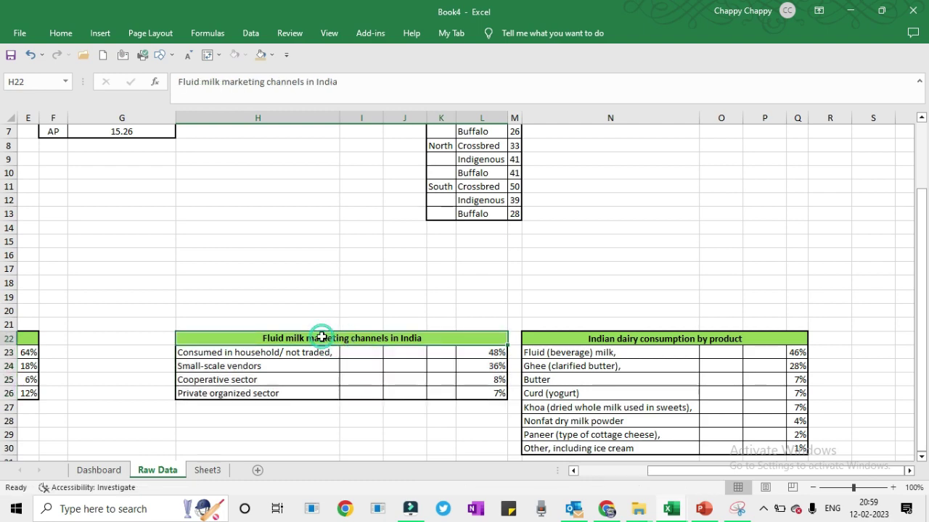
key("ctrl+c")
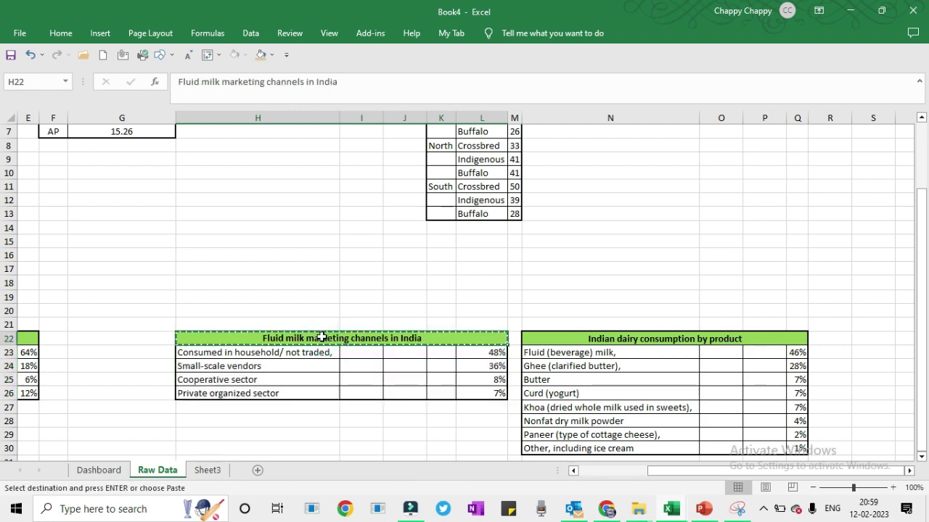
left_click(105, 470)
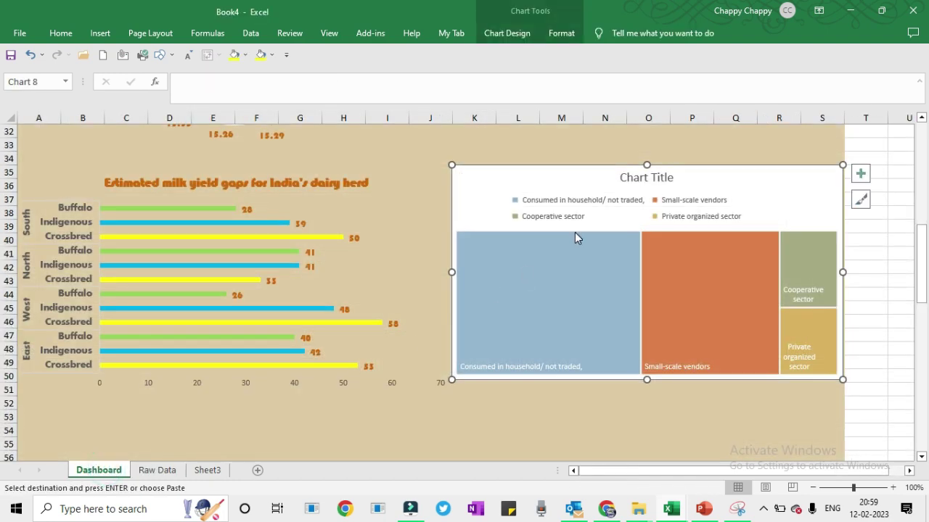
double_click(659, 178)
key("Delete")
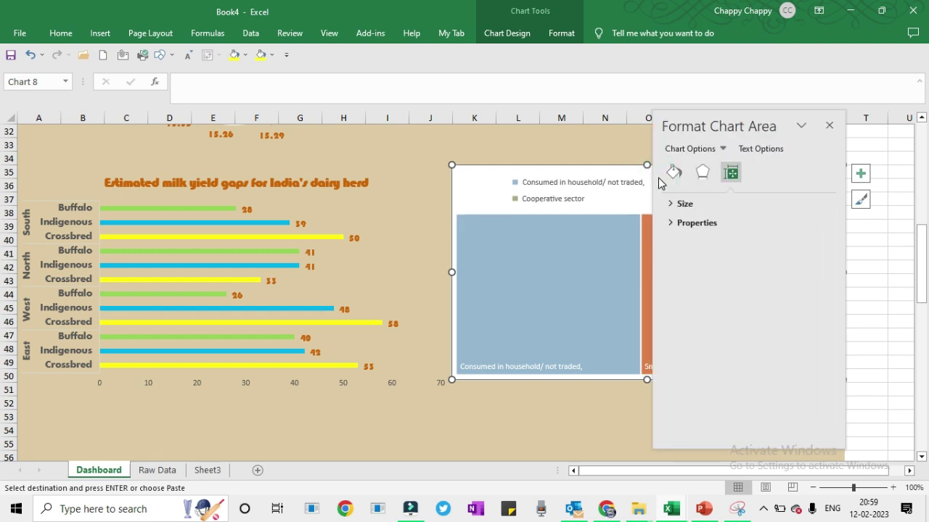
- Restore the treemap's deleted title and replace its text with the copied heading "Fluid milk marketing channels in India"
key("ctrl+z")
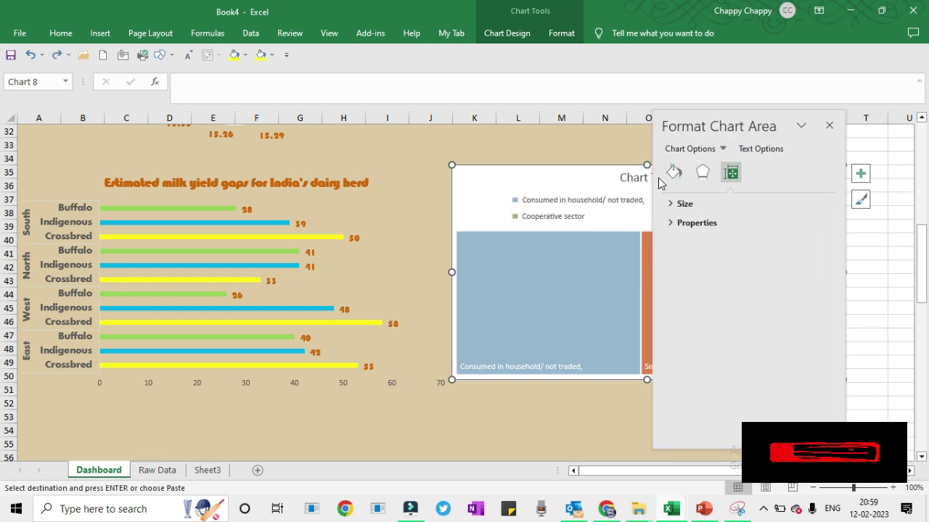
left_click(829, 125)
double_click(638, 177)
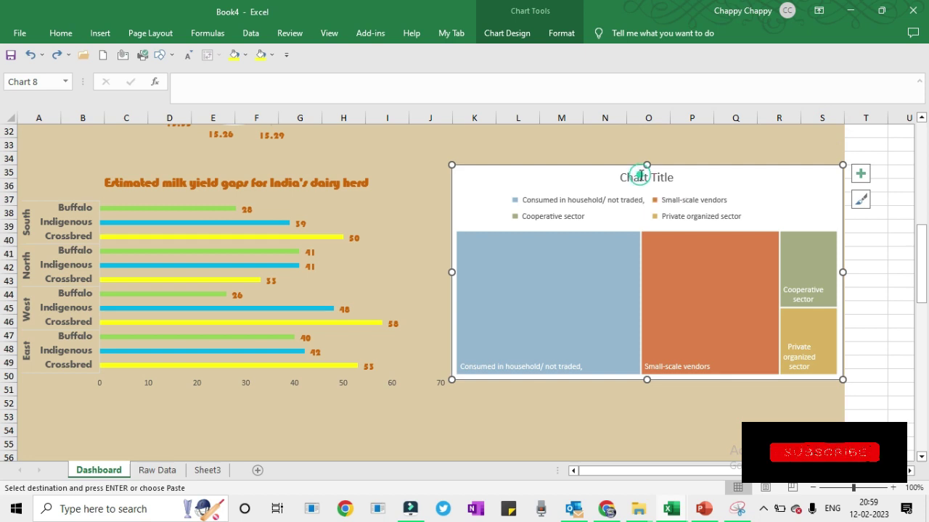
left_click(641, 176)
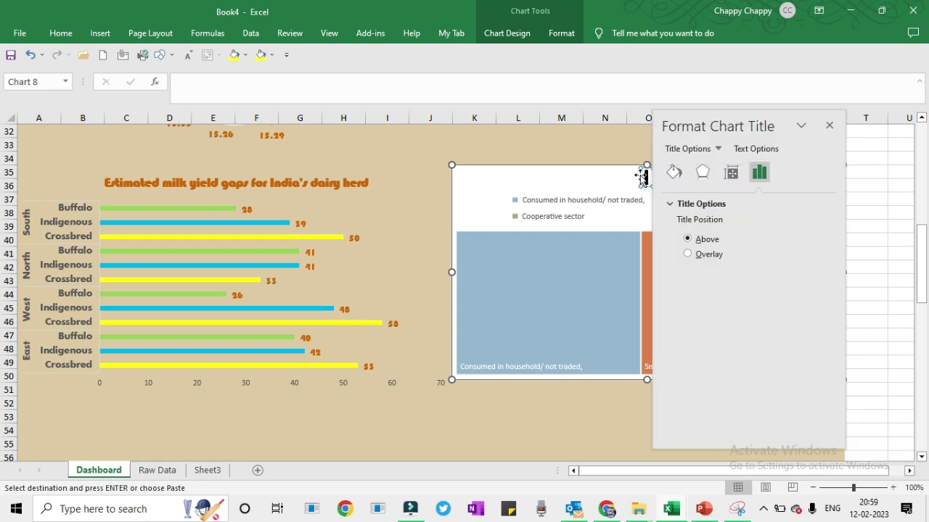
key("ctrl+v")
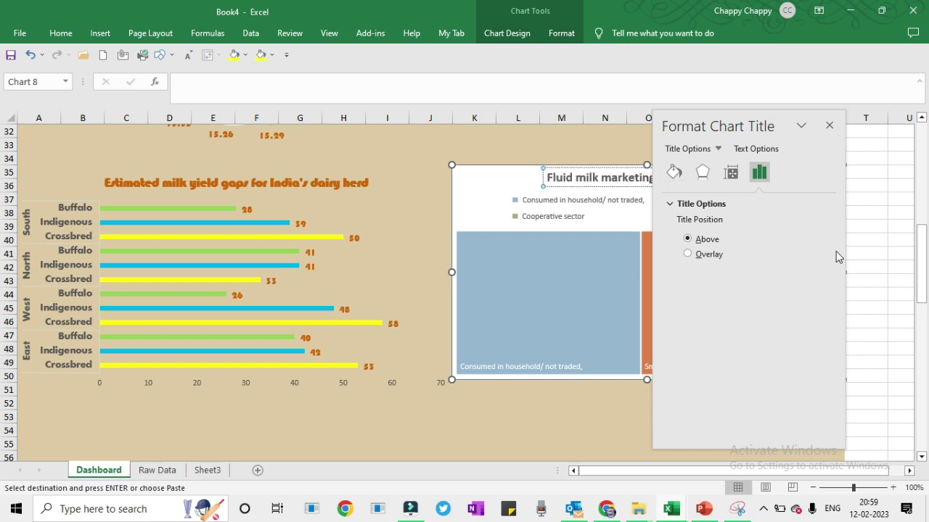
left_click(829, 125)
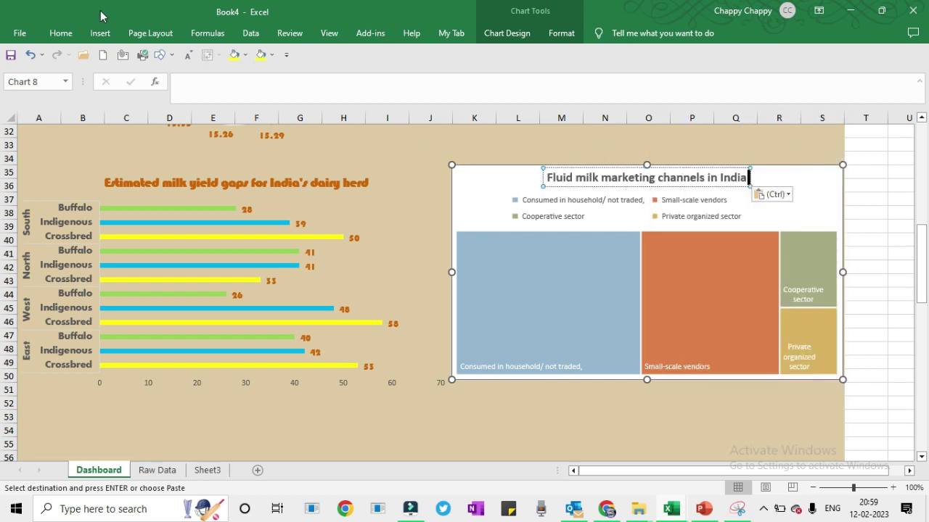
- Format the whole treemap title in orange with the Bauhaus 93 font
key("ctrl+a")
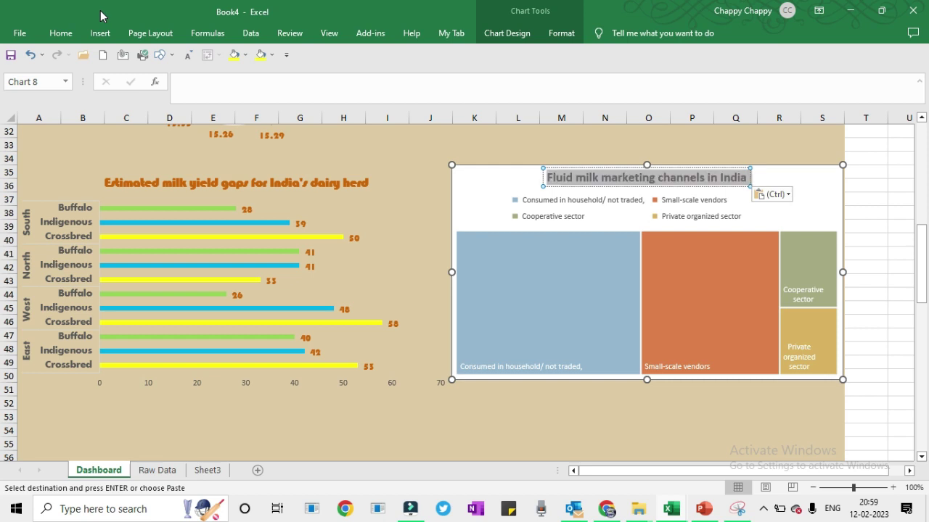
left_click(59, 33)
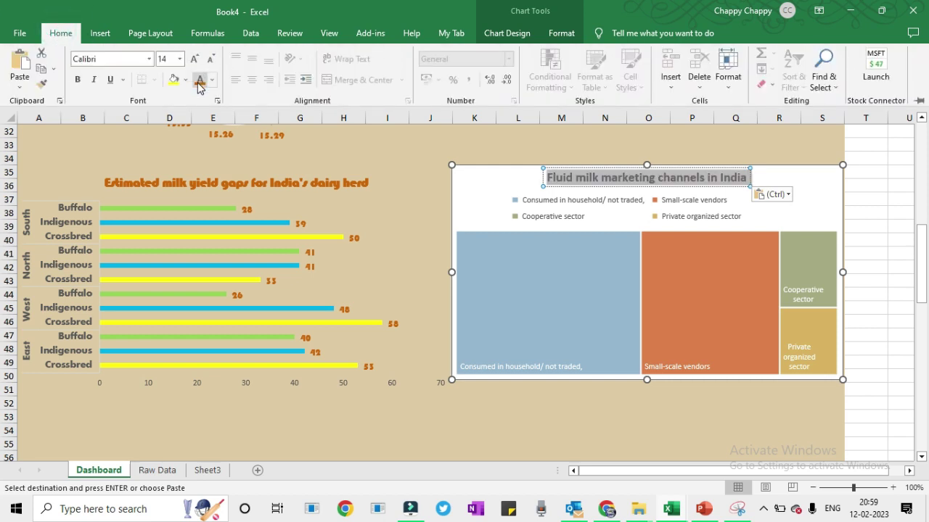
left_click(200, 82)
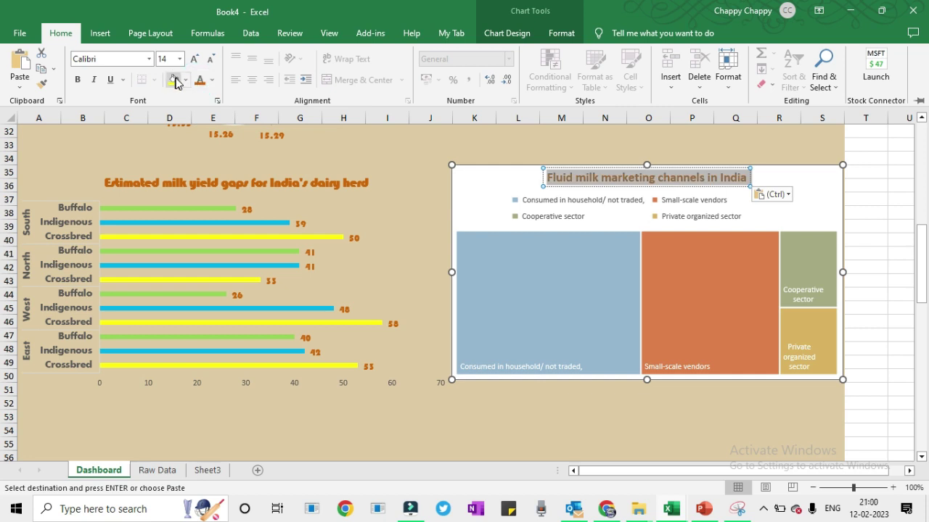
left_click(148, 58)
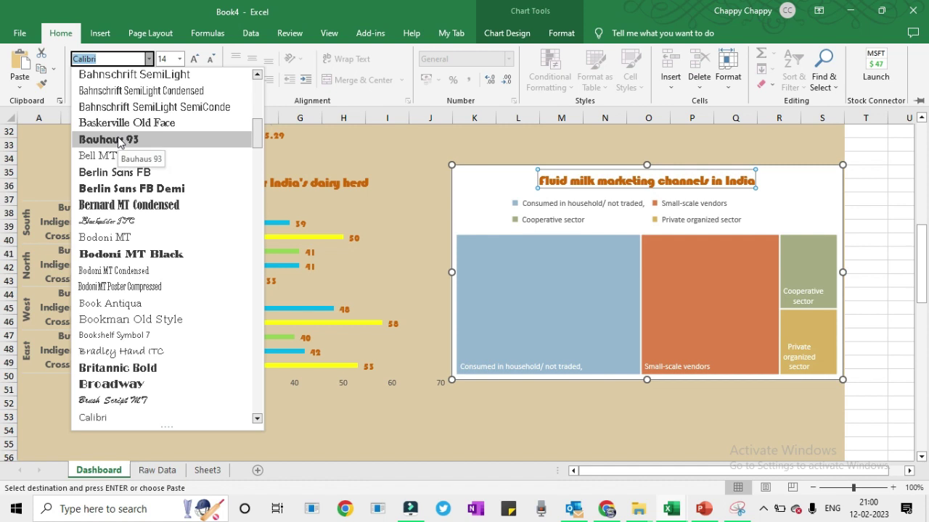
left_click(119, 141)
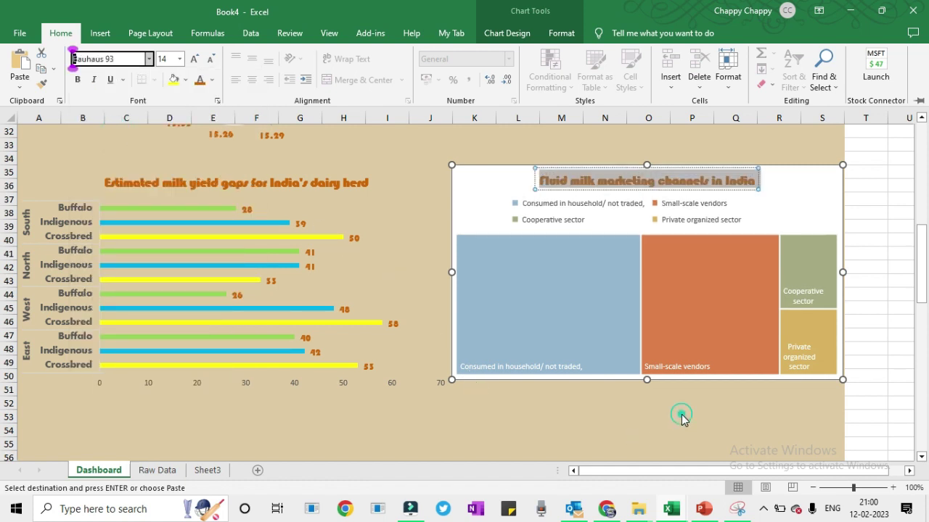
key("ctrl+F1")
- Increase the font size of the treemap's data labels to 14
mouse_move(546, 343)
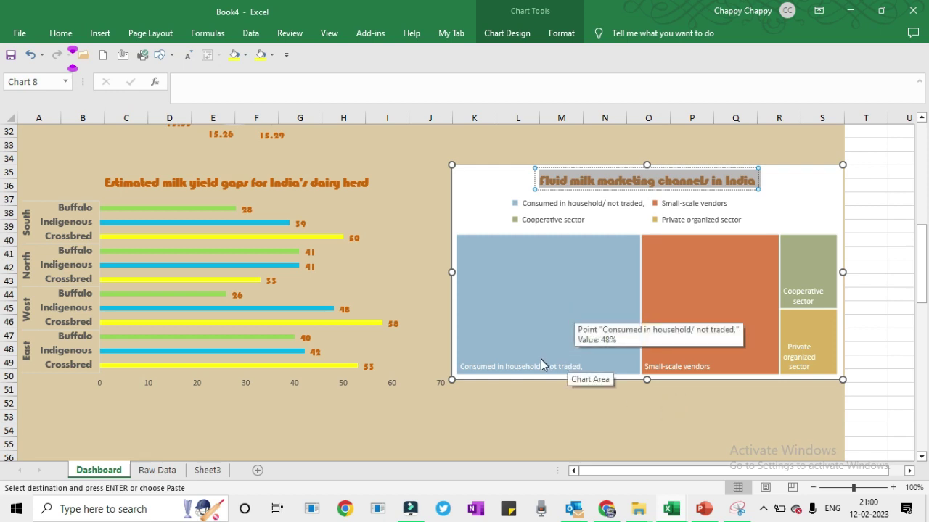
left_click(541, 364)
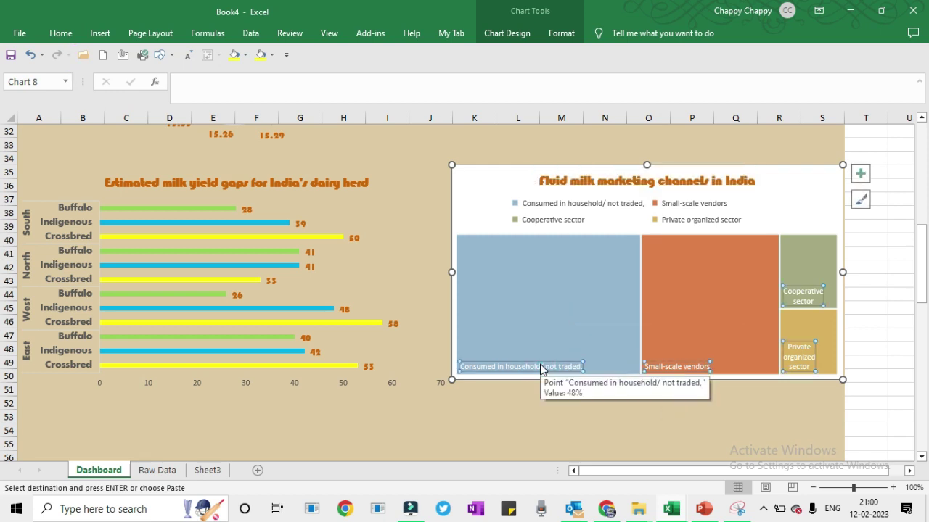
left_click(63, 34)
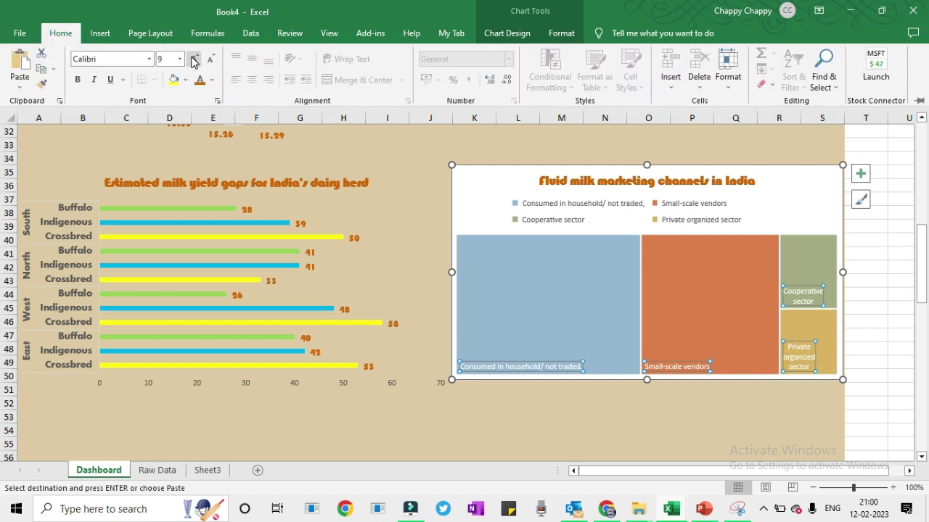
left_click(193, 59)
left_click(193, 58)
left_click(192, 59)
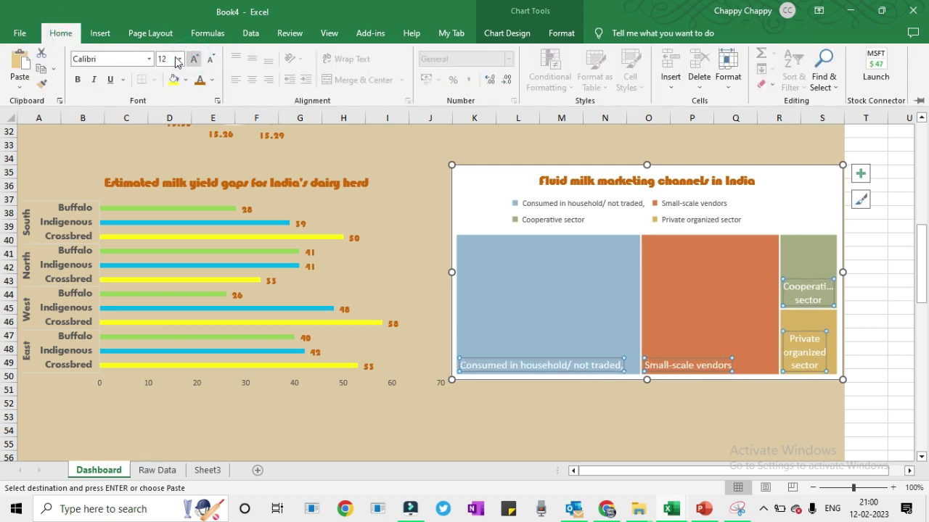
left_click(193, 58)
- Make the treemap's data labels bold and orange in the Britannic Bold font
key("ctrl+b")
left_click(199, 80)
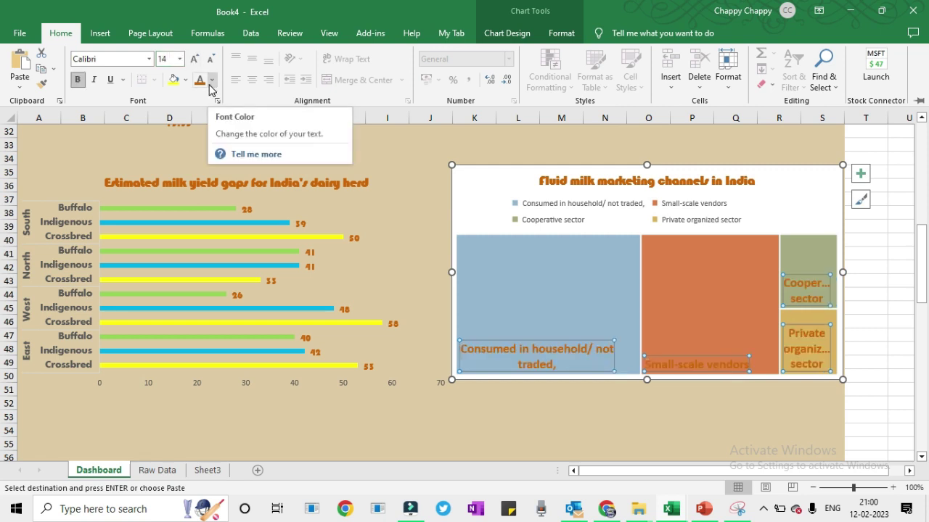
left_click(148, 59)
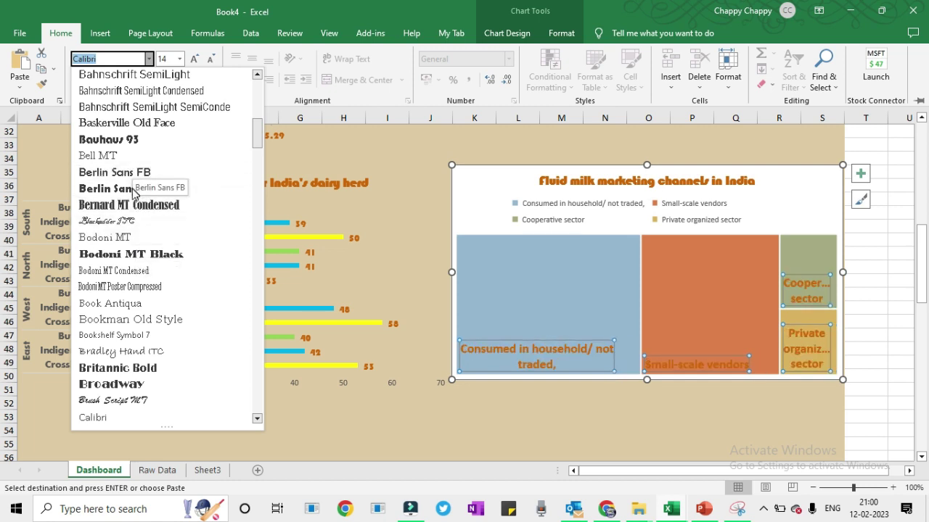
left_click(114, 368)
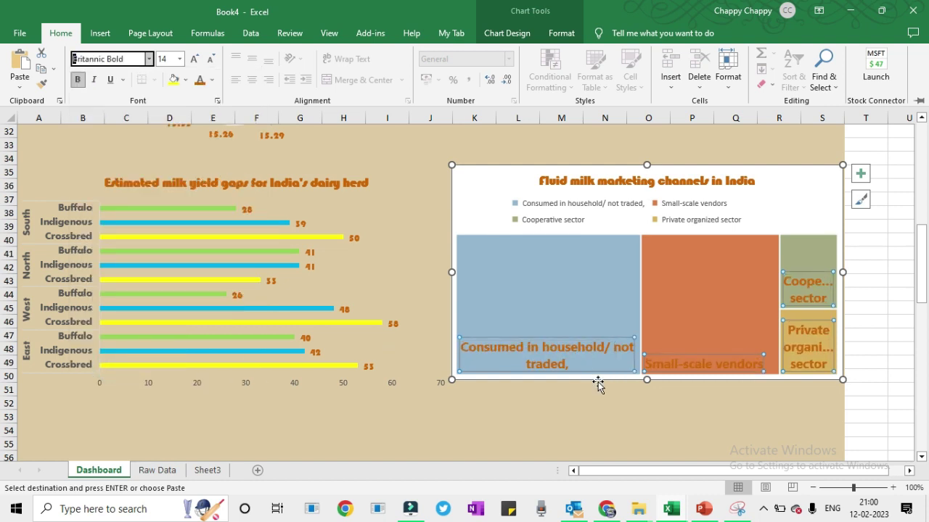
- Set the treemap's data labels to No Fill and No Outline
left_click(491, 185)
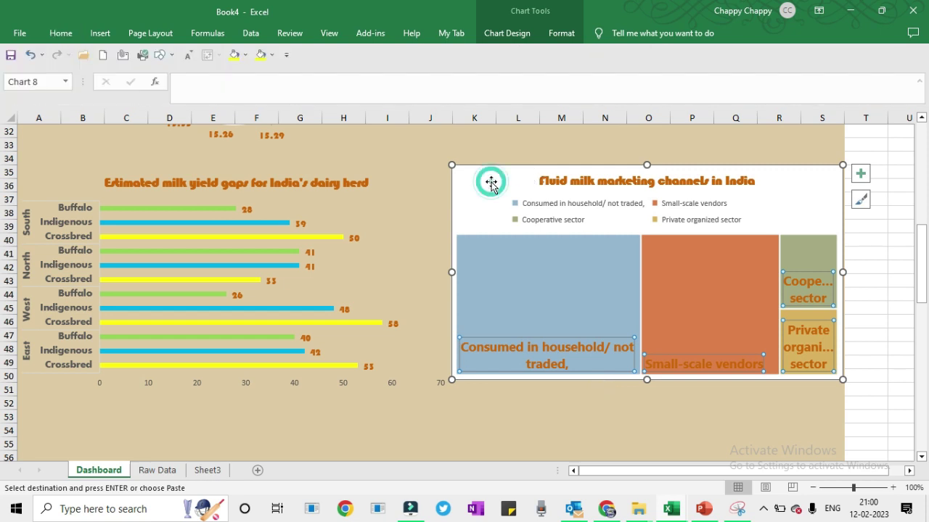
left_click(551, 34)
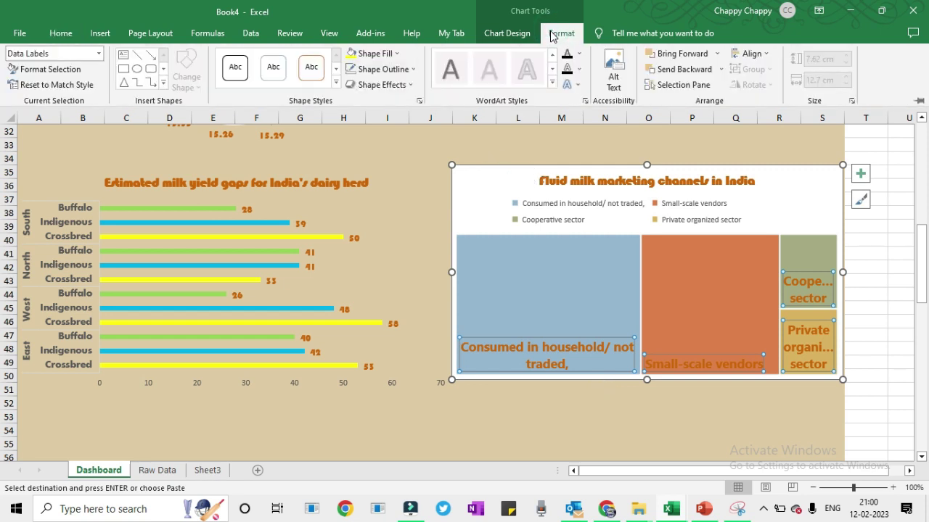
left_click(399, 55)
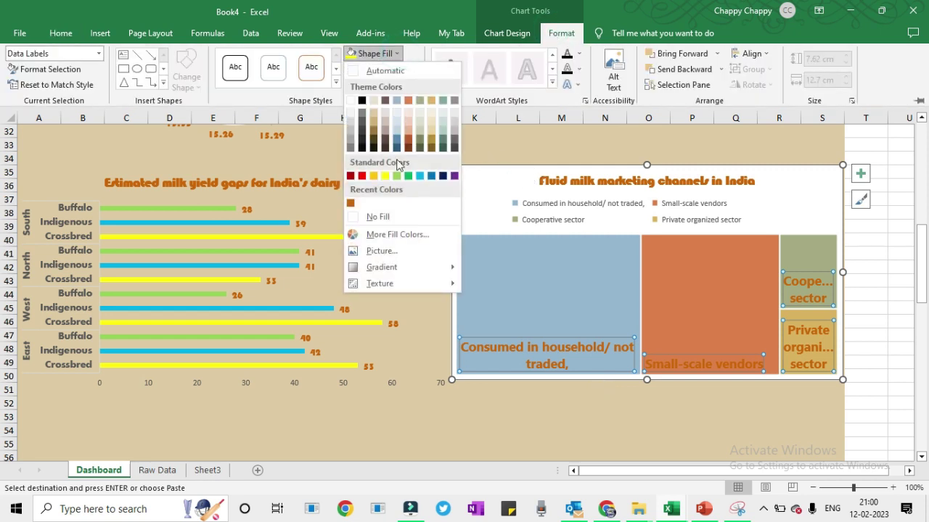
left_click(391, 218)
left_click(407, 69)
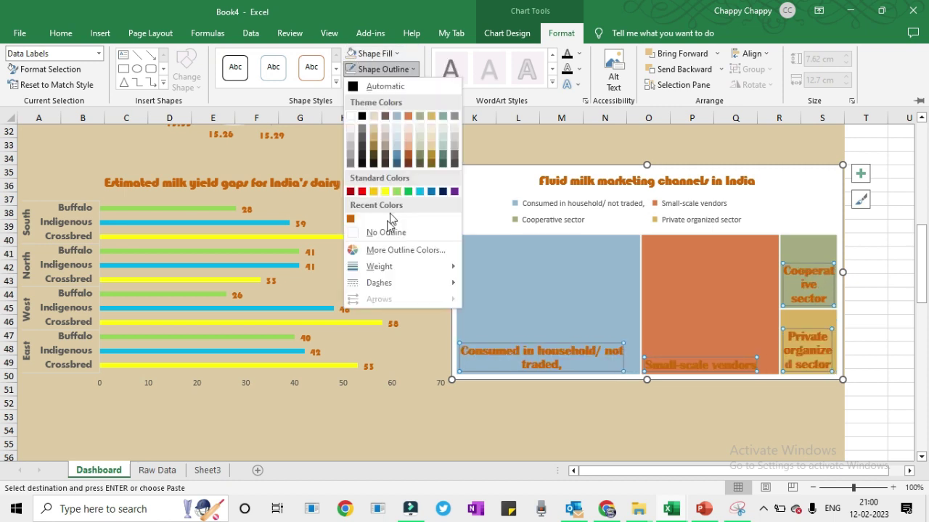
left_click(385, 233)
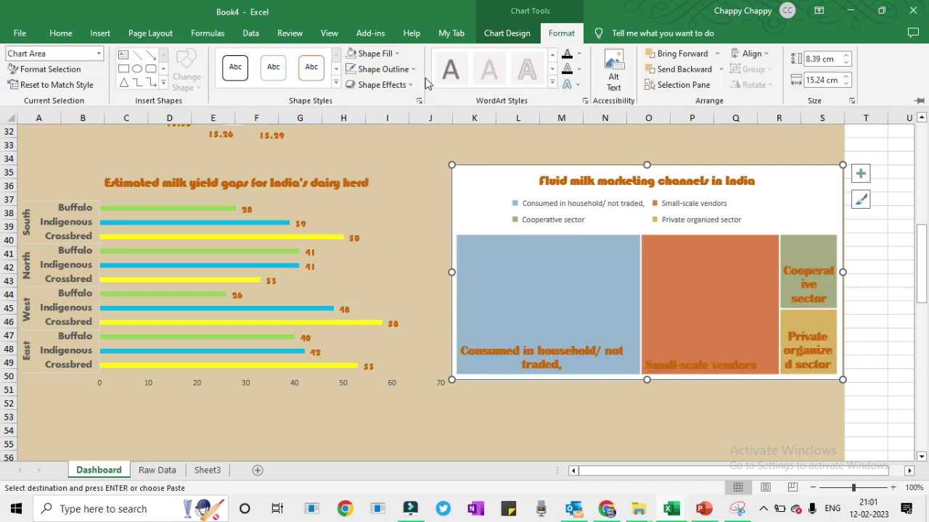
- Set the treemap's chart area to No Fill and No Outline so the dashboard background shows through
left_click(387, 54)
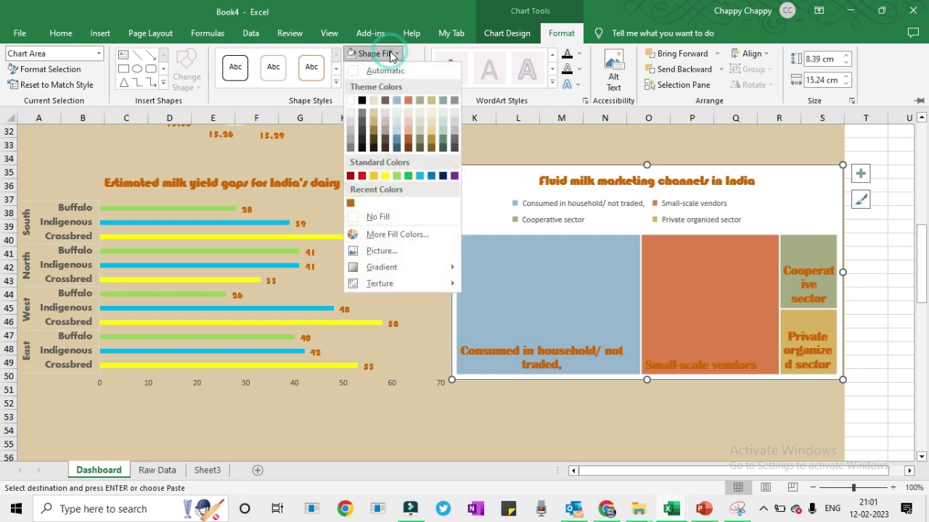
left_click(377, 216)
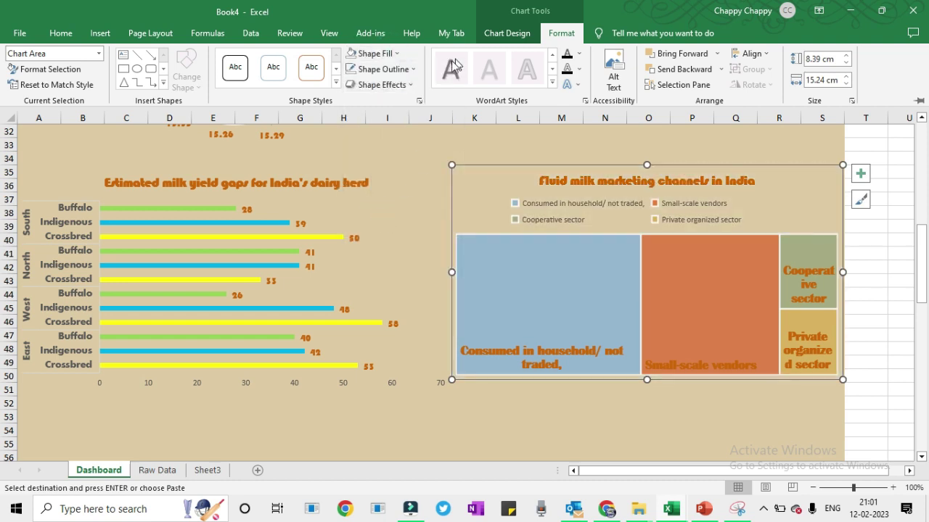
left_click(383, 69)
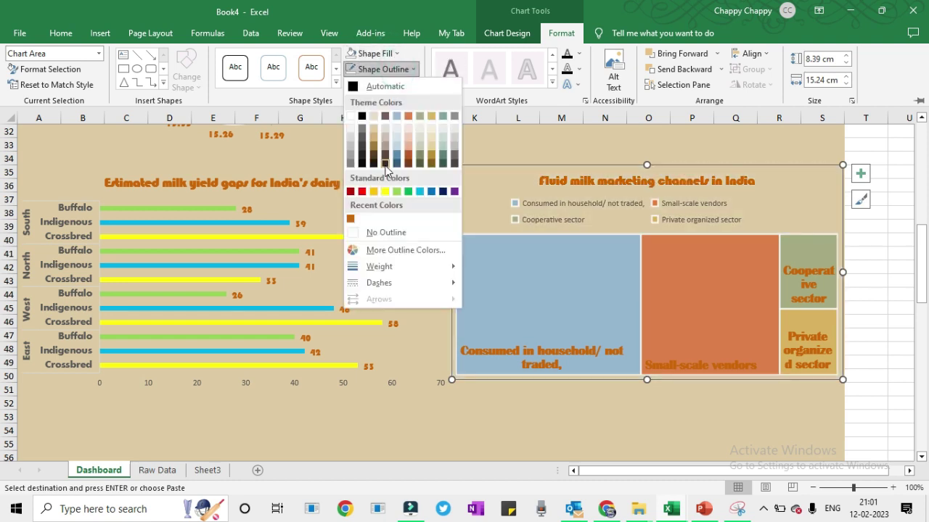
left_click(382, 232)
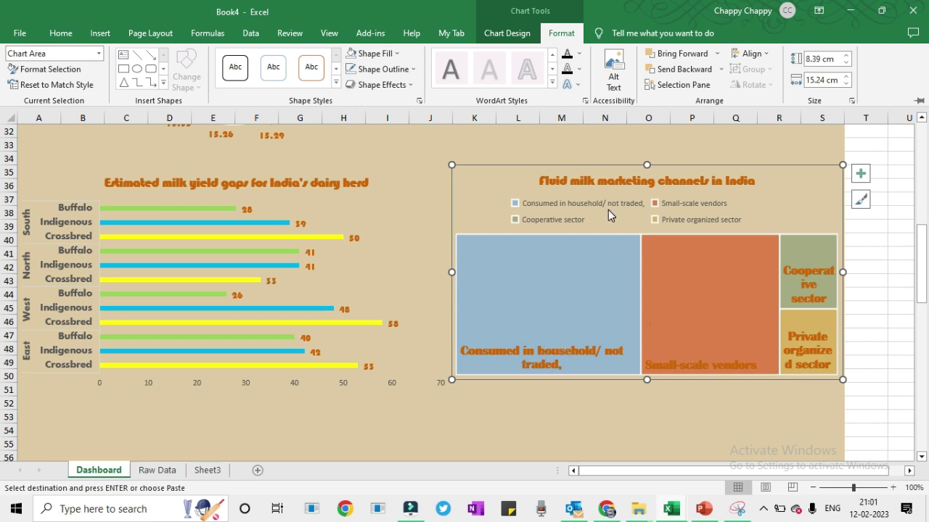
- Delete the legend from the treemap chart
key("ctrl+F1")
left_click(584, 203)
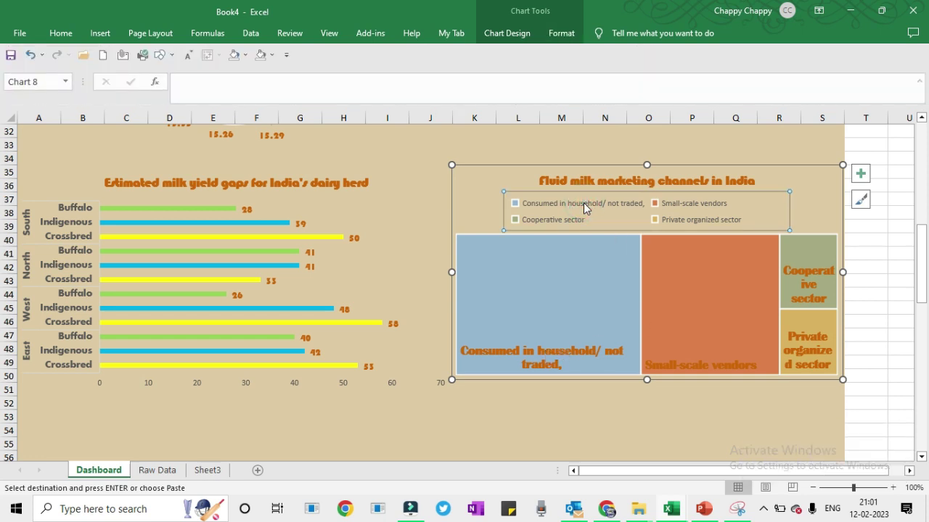
key("Delete")
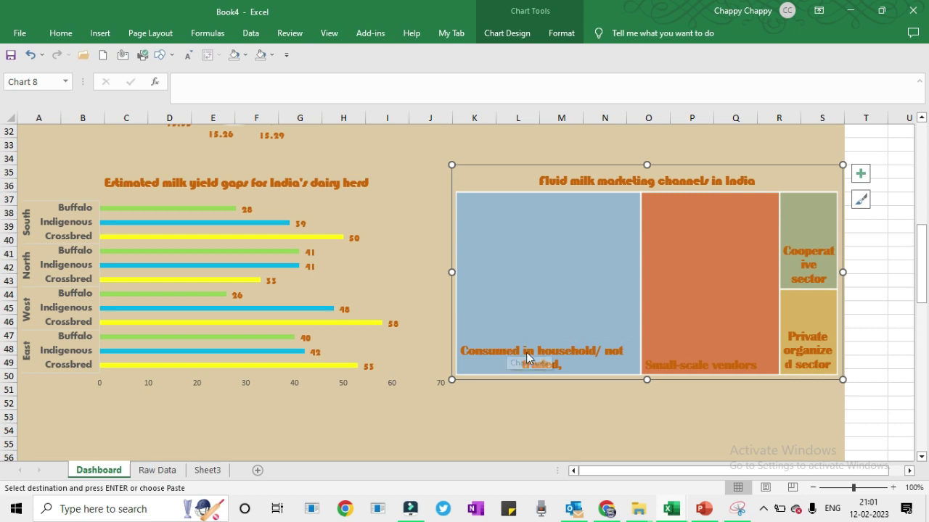
- Change the font color of the treemap's data labels to black
mouse_move(575, 354)
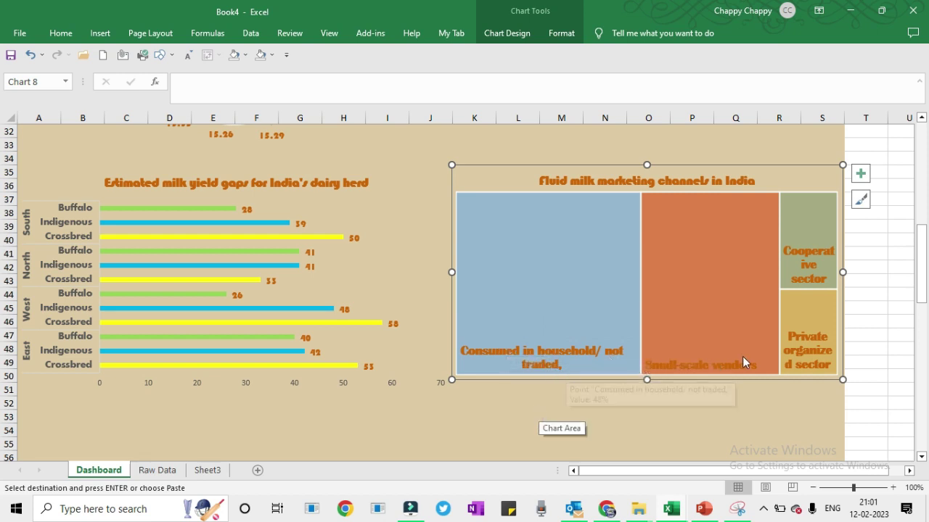
mouse_move(673, 376)
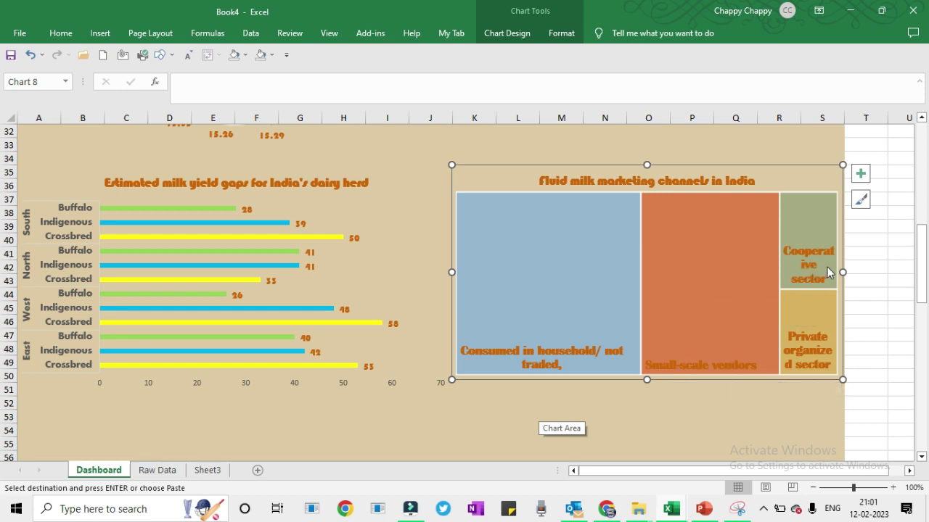
mouse_move(822, 289)
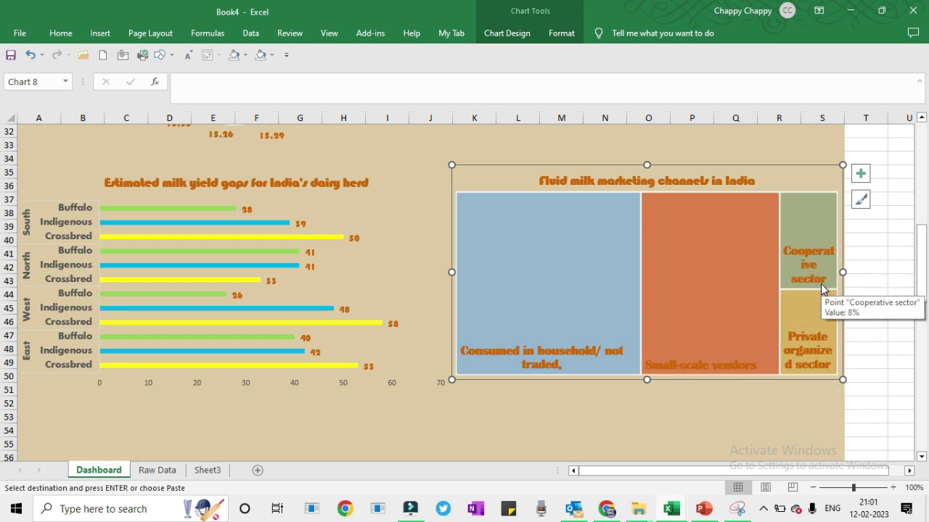
left_click(510, 351)
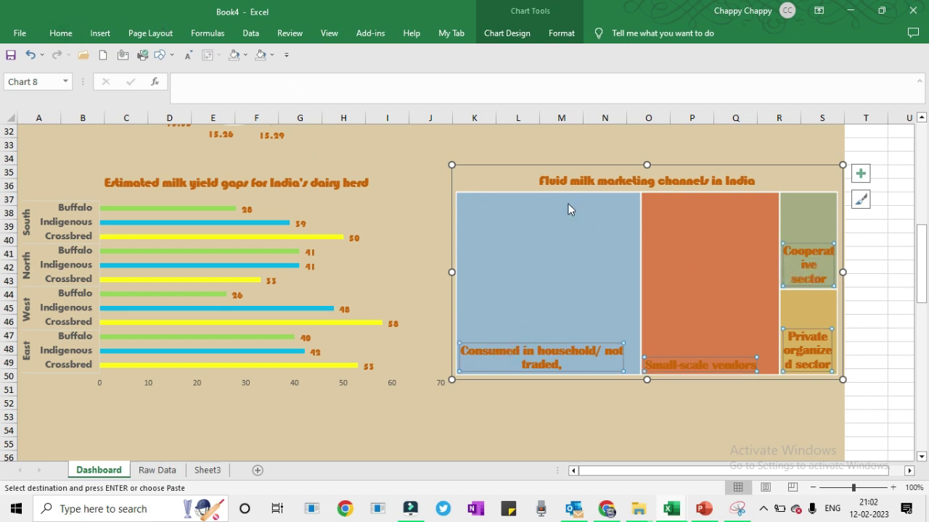
mouse_move(572, 241)
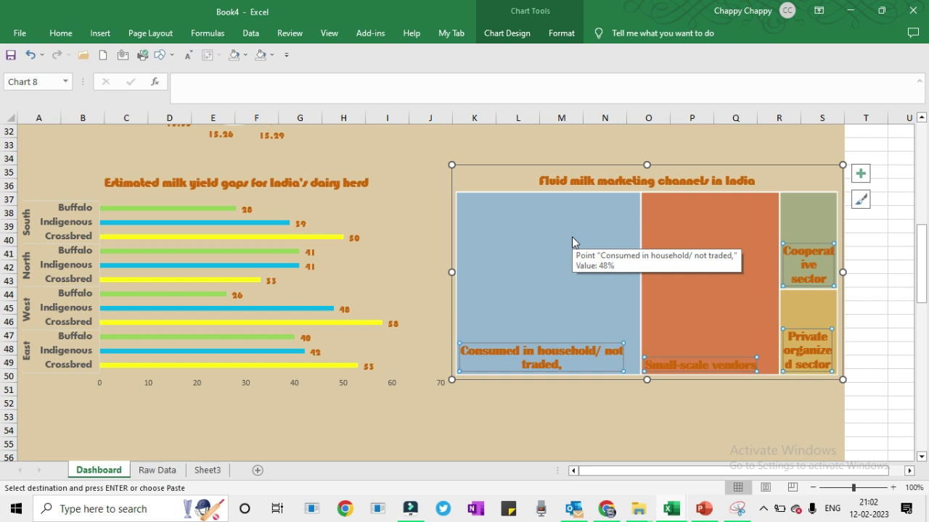
left_click(60, 35)
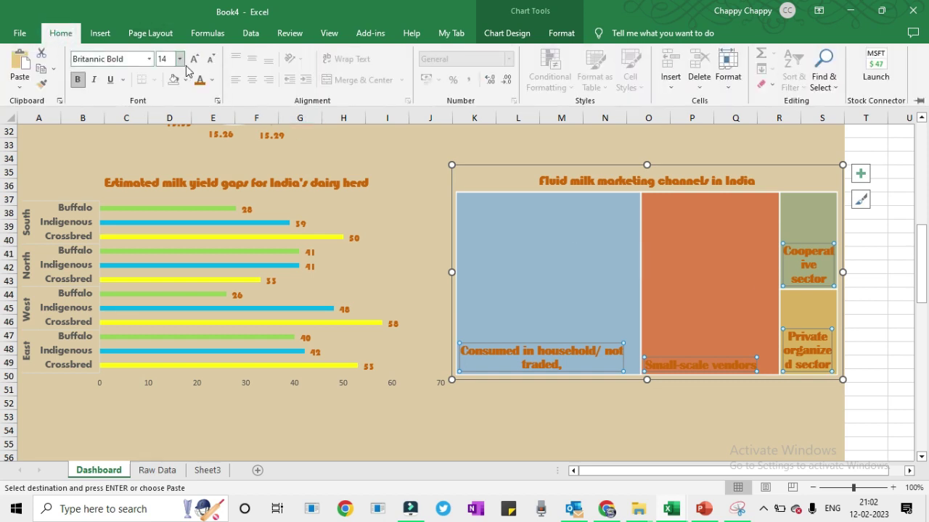
left_click(212, 80)
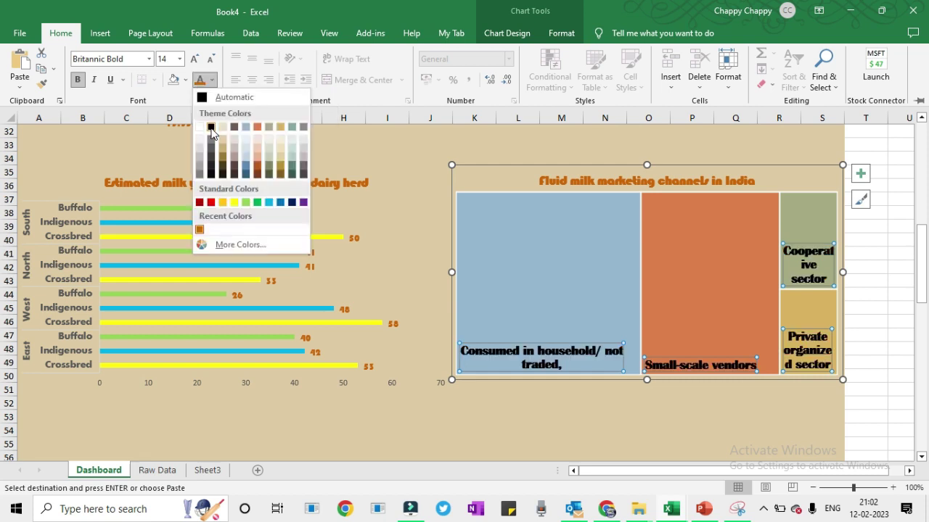
left_click(210, 128)
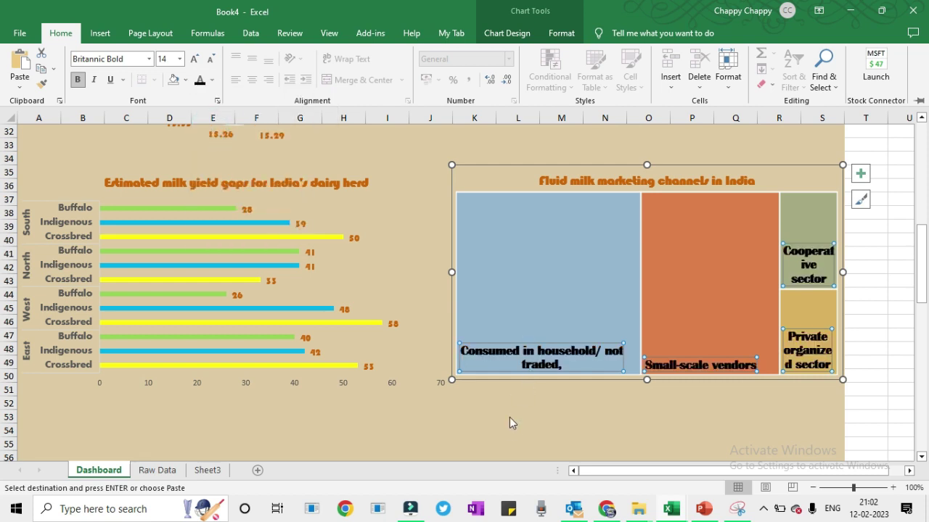
left_click(492, 419)
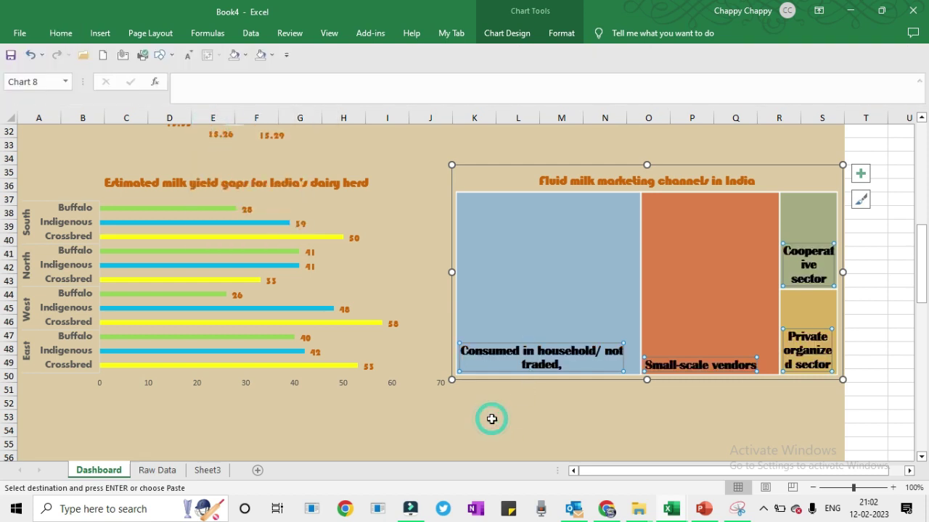
left_click(559, 408)
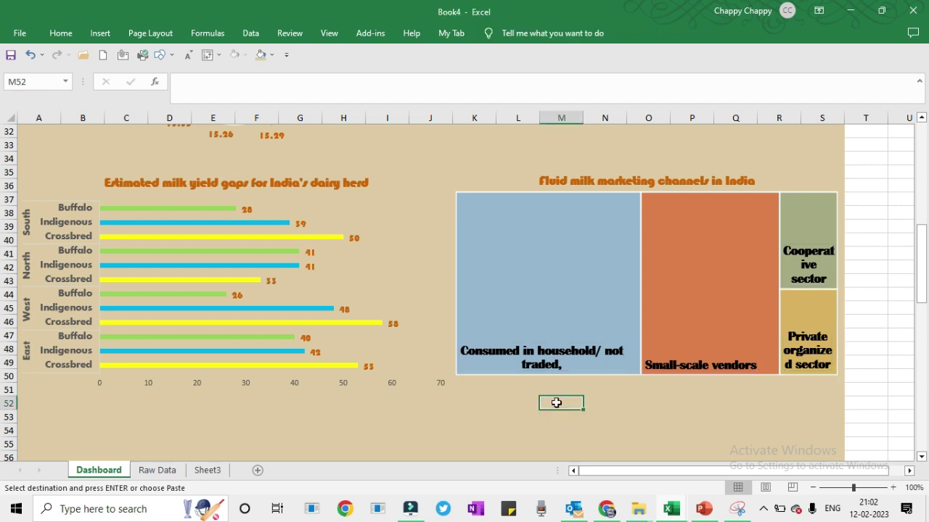
- Copy the Indian dairy consumption by product rows, N23:Q30, from the Raw Data sheet to Sheet3 starting at cell A14
key("ctrl+Tab")
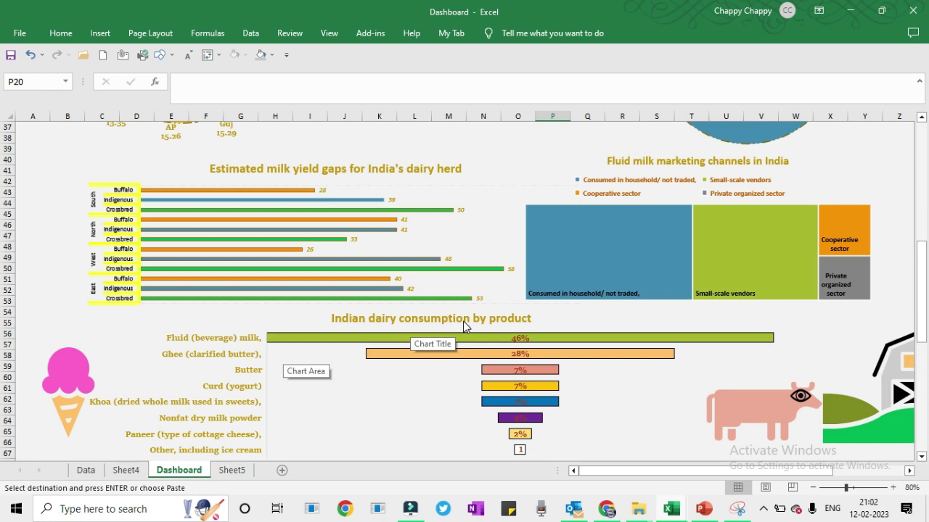
key("ctrl+Tab")
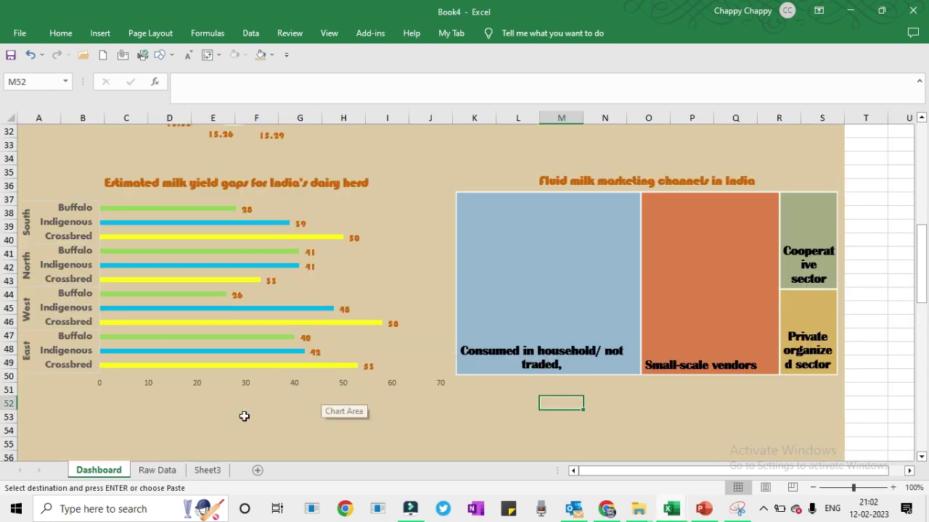
left_click(158, 472)
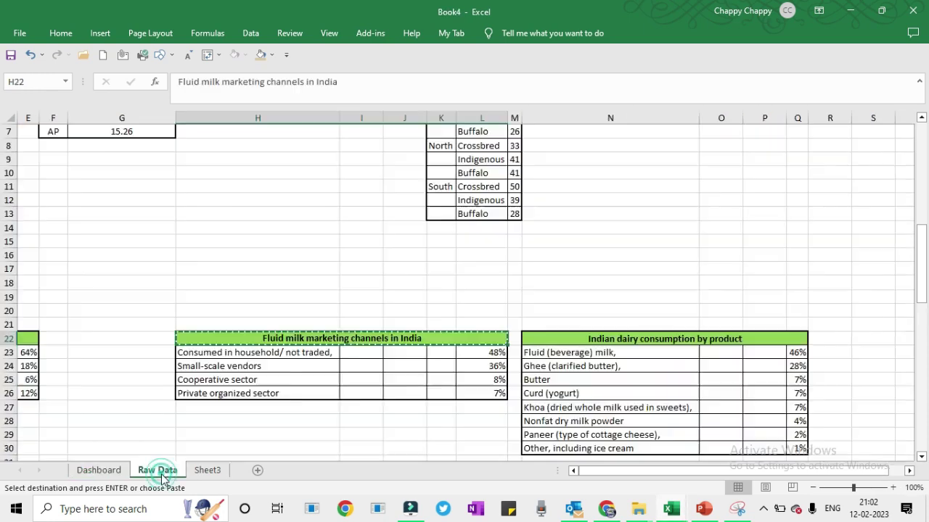
left_click(588, 338)
key("Down")
key("shift+Down")
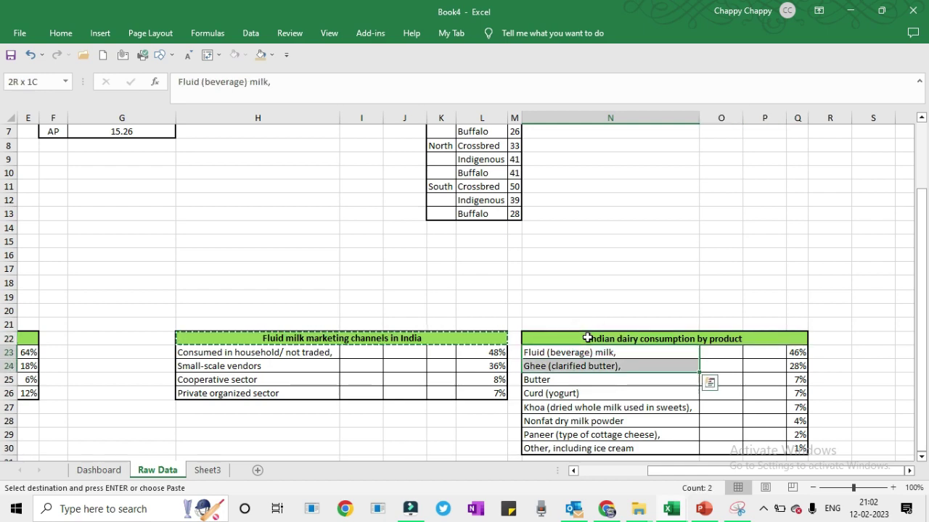
key("shift+Right")
key("shift+Right")
key("shift+Right")
key("shift+Down")
key("shift+Down")
key("shift+Down")
key("shift+Down")
key("shift+Down")
key("shift+Down")
key("shift+Down")
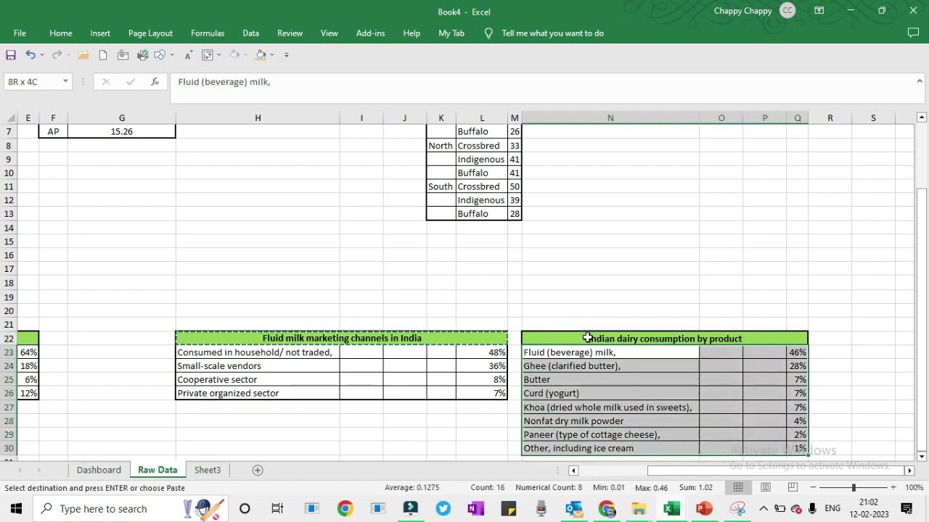
key("shift+Up")
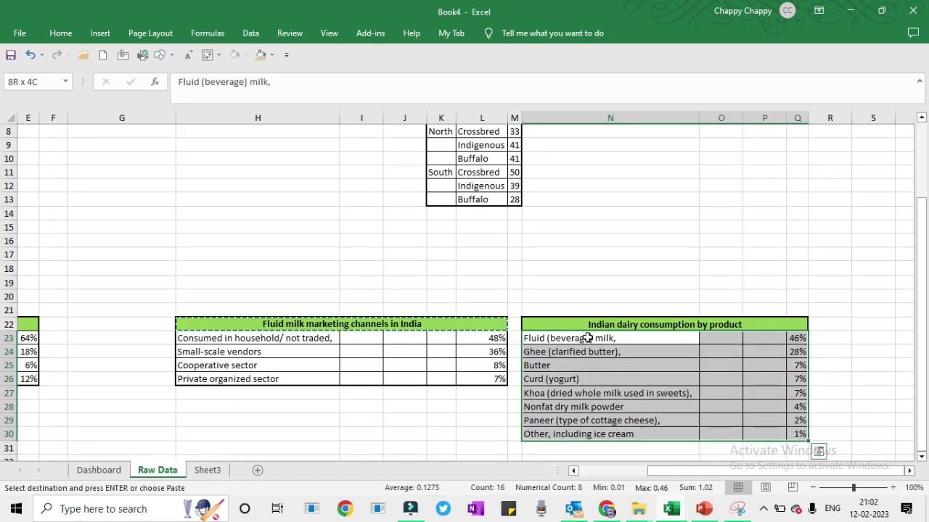
key("ctrl+c")
left_click(207, 471)
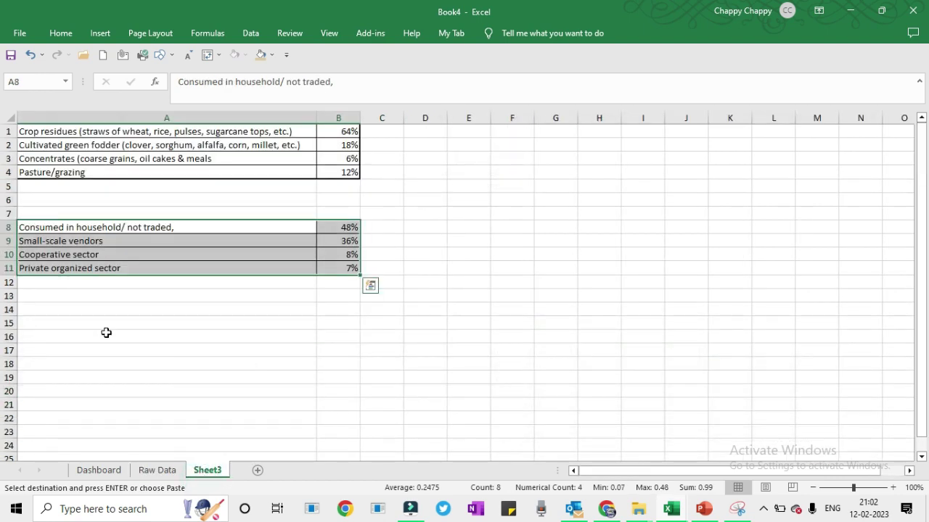
left_click(66, 308)
key("ctrl+v")
- Delete the blank cells B14:C21 in the pasted consumption table on Sheet3, shifting the remaining cells left
key("Right")
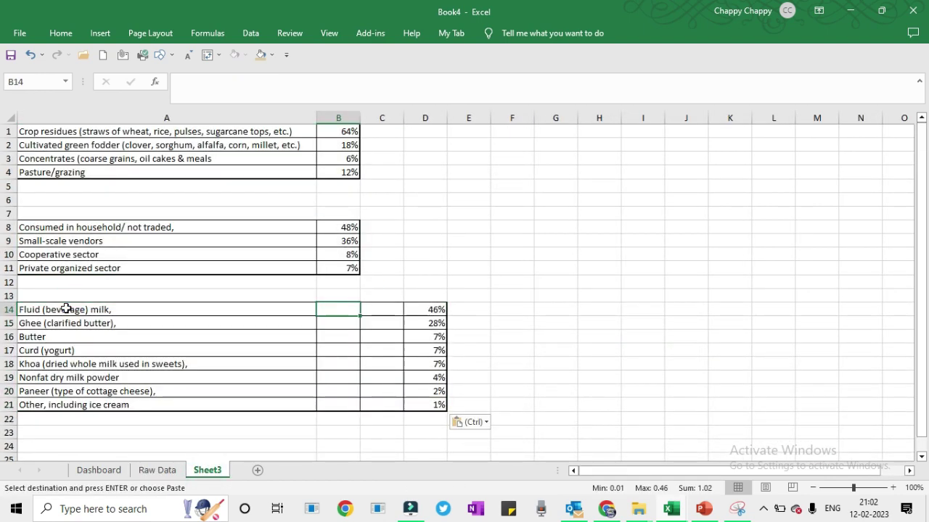
key("shift+Right")
key("shift+Down")
key("shift+Down")
key("shift+Down")
key("shift+Down")
key("shift+Down")
key("shift+Down")
key("shift+Down")
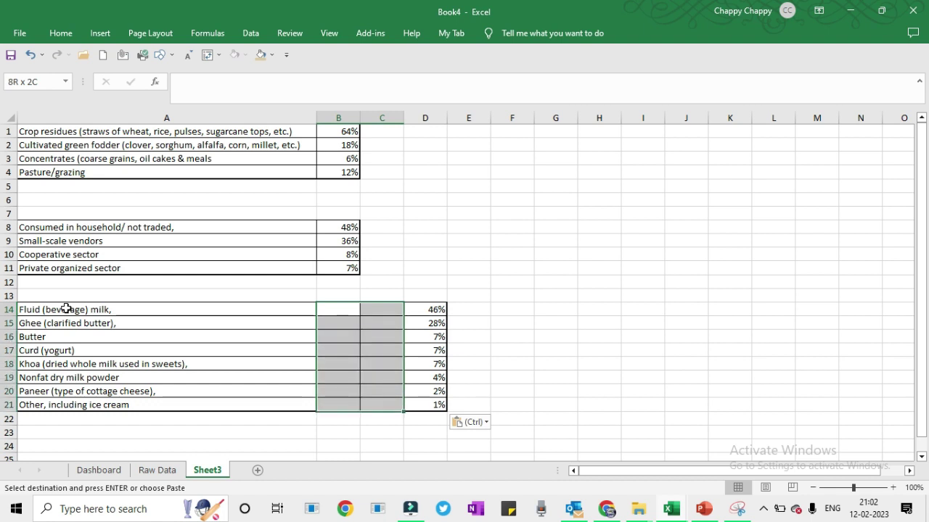
key("ctrl")
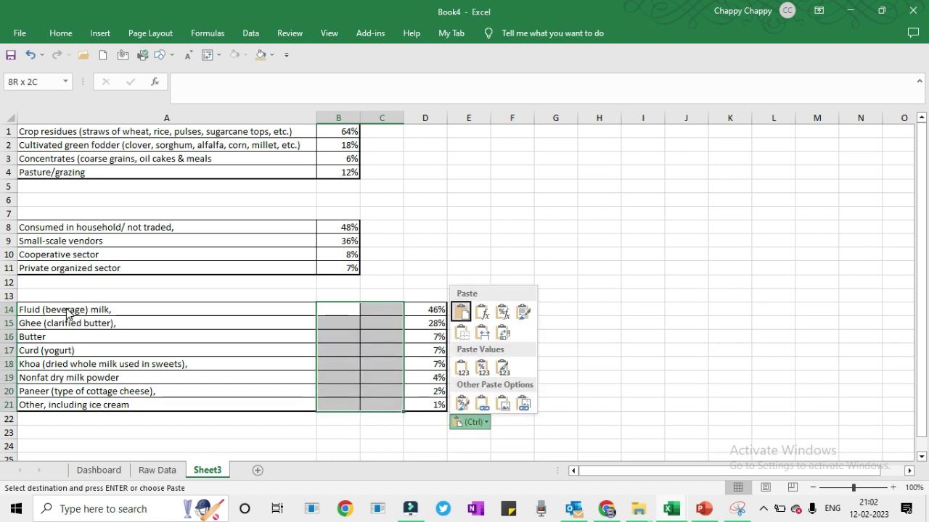
key("Escape")
key("Escape")
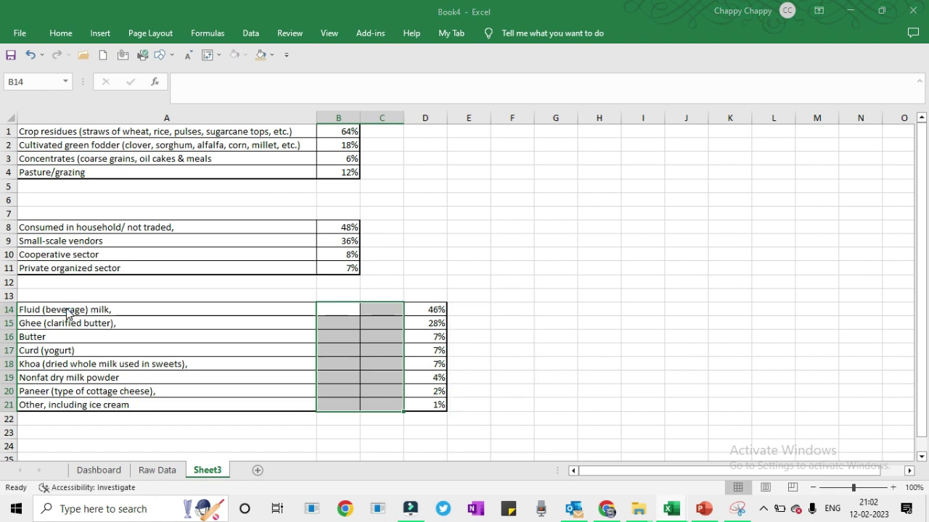
key("ctrl+minus")
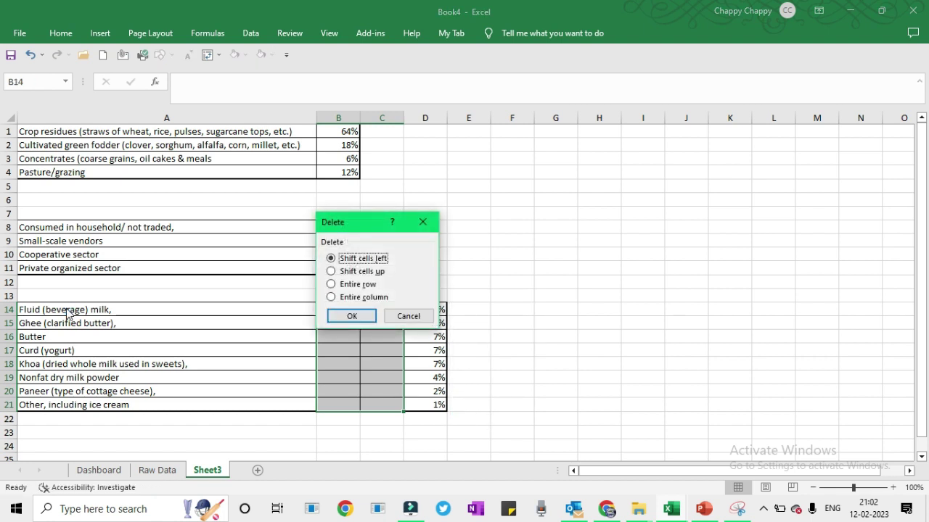
left_click(352, 317)
key("Left")
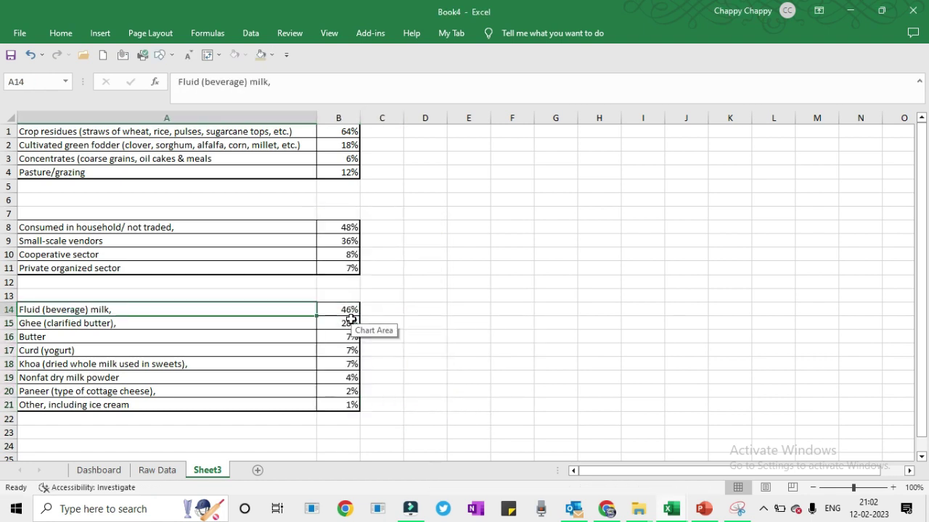
- Insert a funnel chart from the dairy consumption data in A14:B21 on Sheet3
key("ctrl+a")
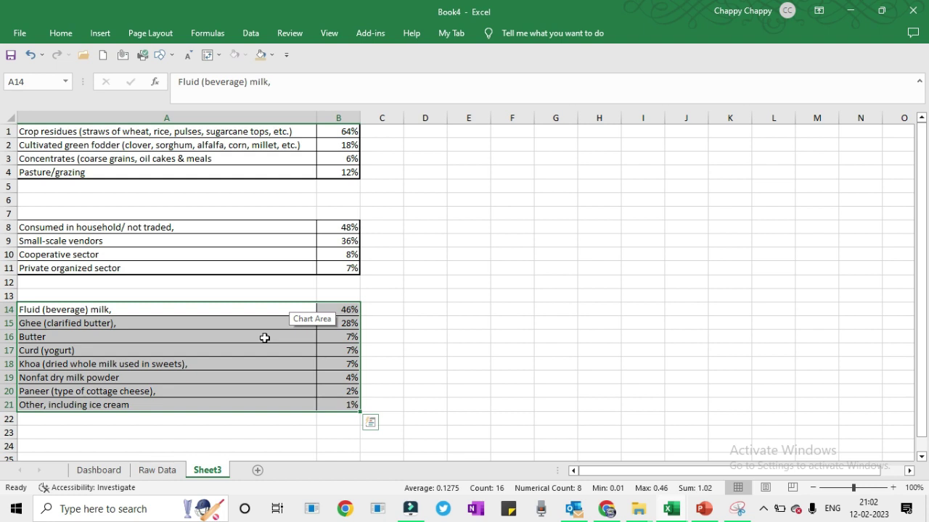
key("ctrl+c")
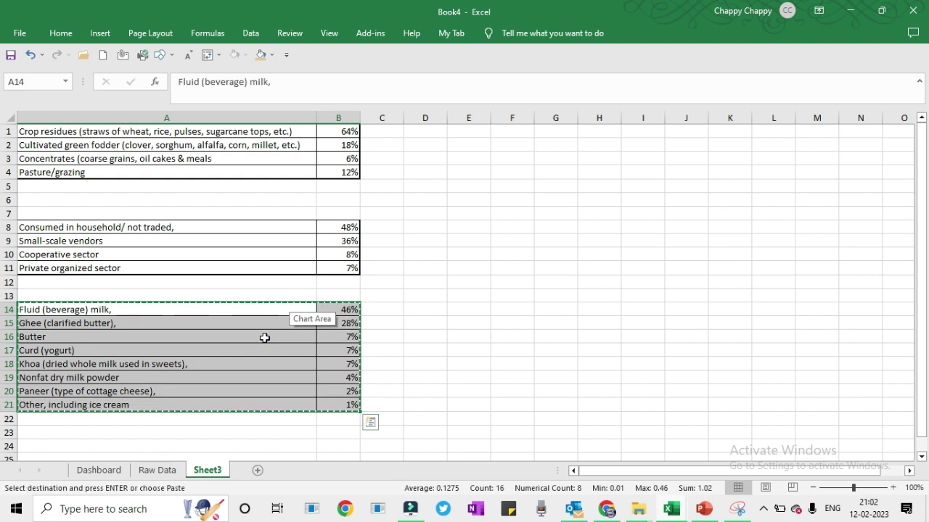
left_click(101, 35)
left_click(392, 69)
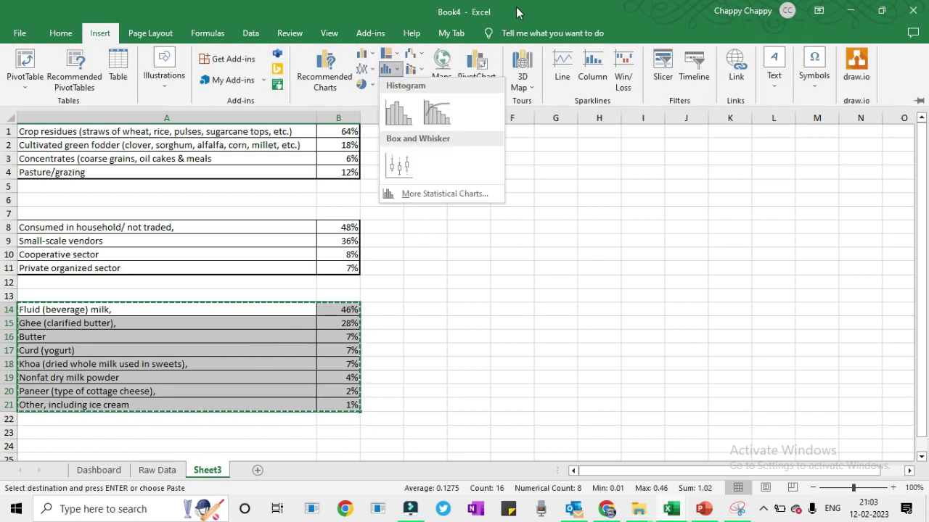
left_click(517, 12)
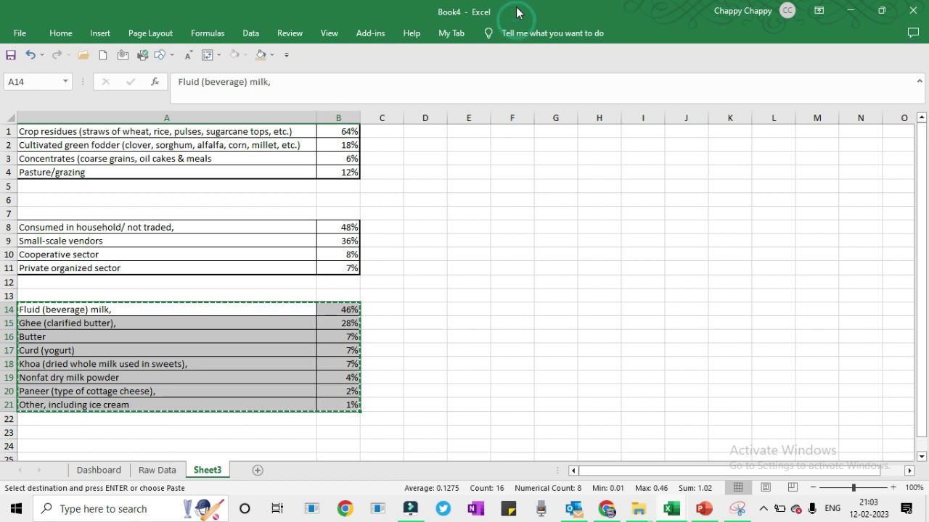
left_click(109, 33)
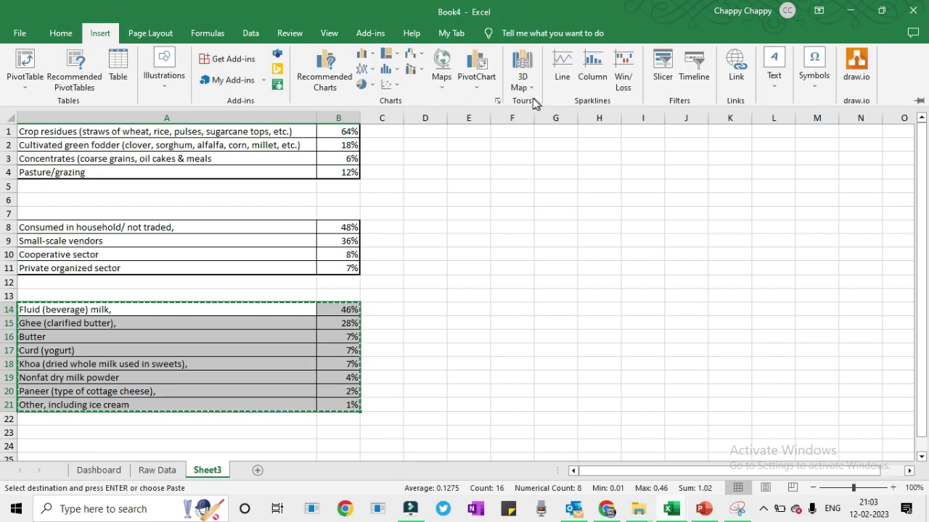
left_click(481, 89)
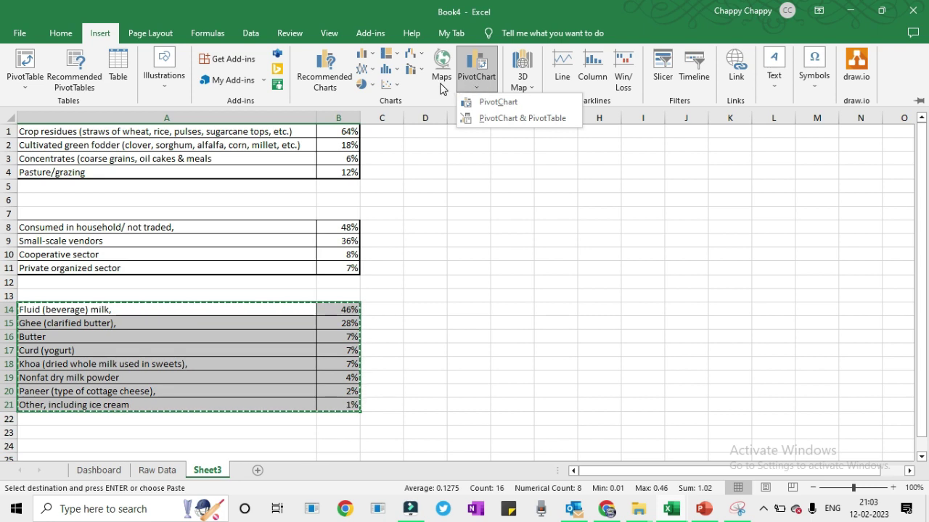
left_click(420, 72)
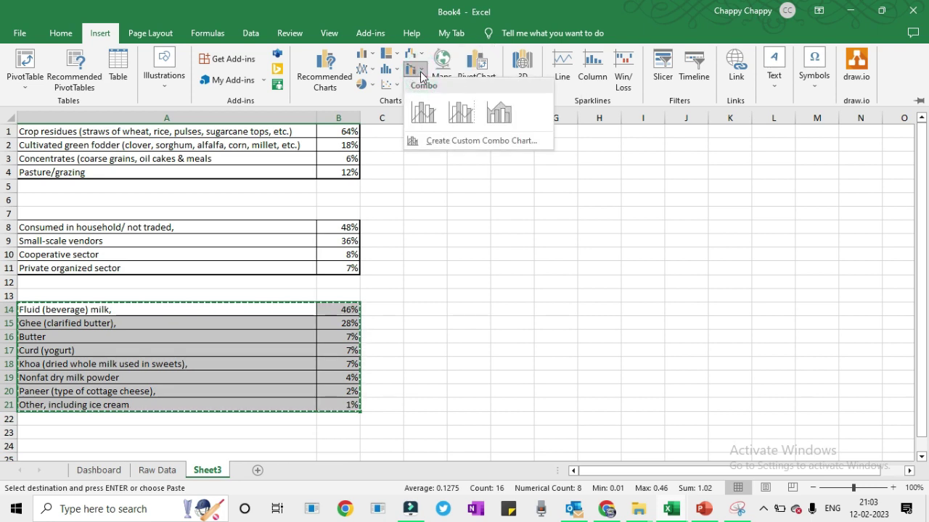
left_click(420, 60)
left_click(420, 60)
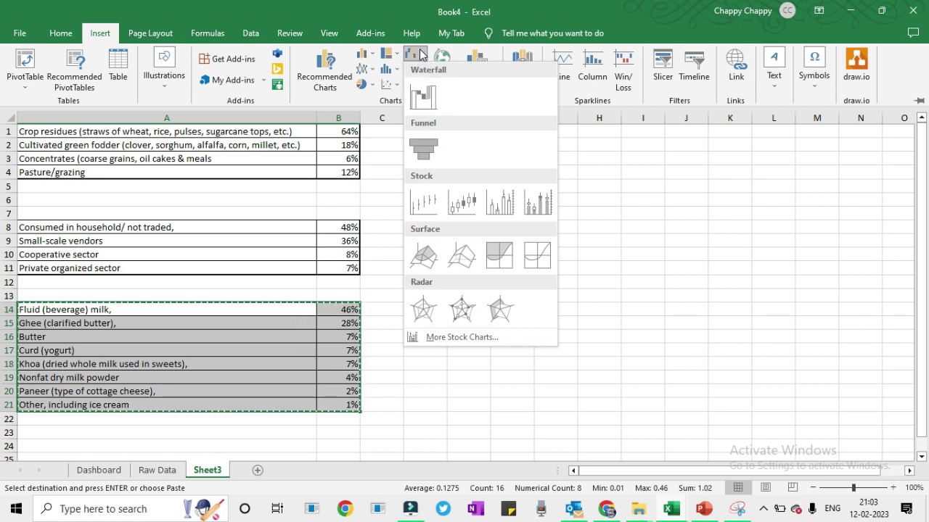
left_click(420, 55)
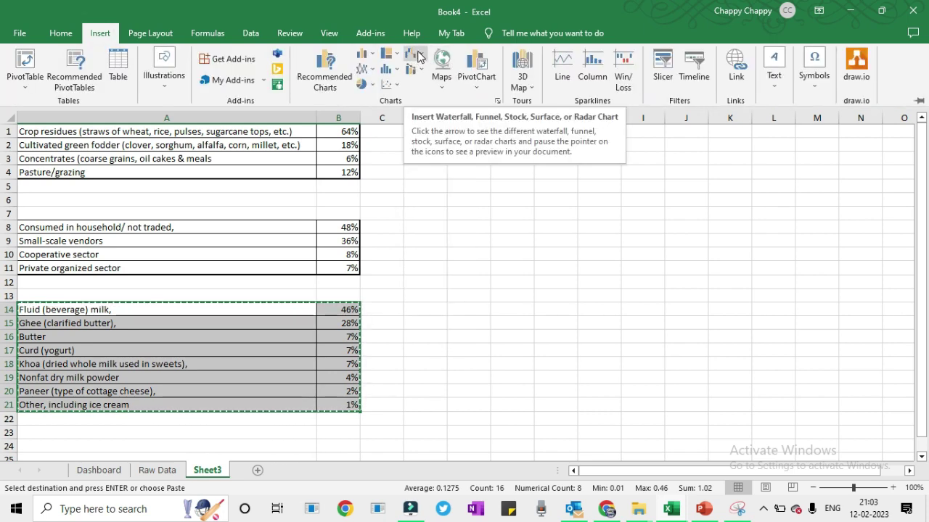
left_click(421, 55)
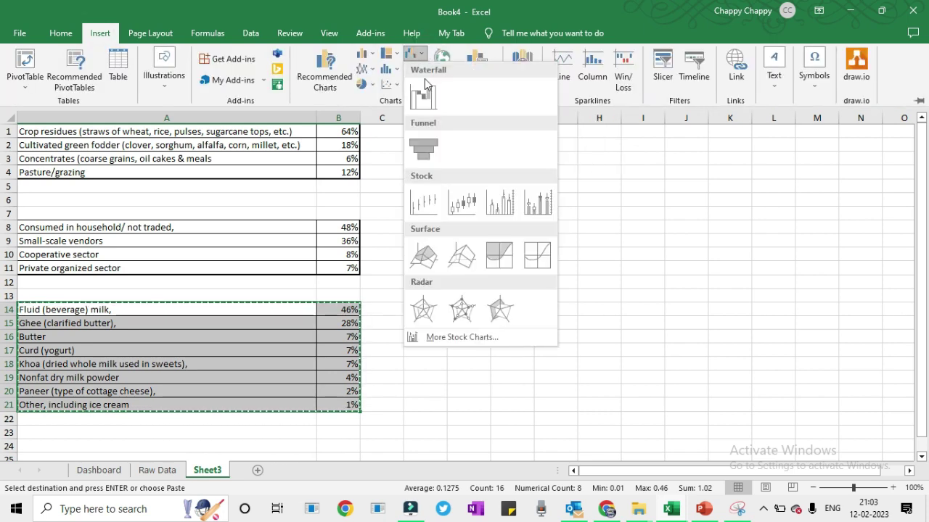
left_click(428, 151)
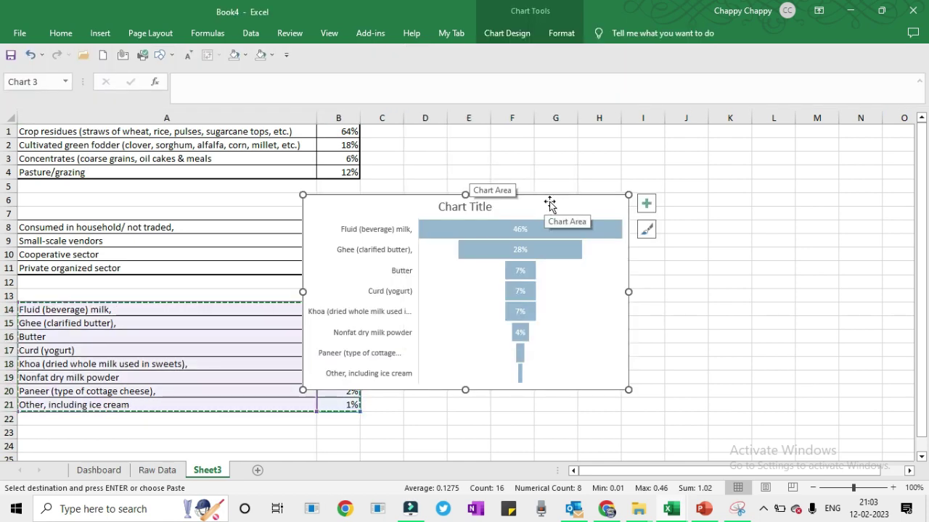
left_click(549, 204)
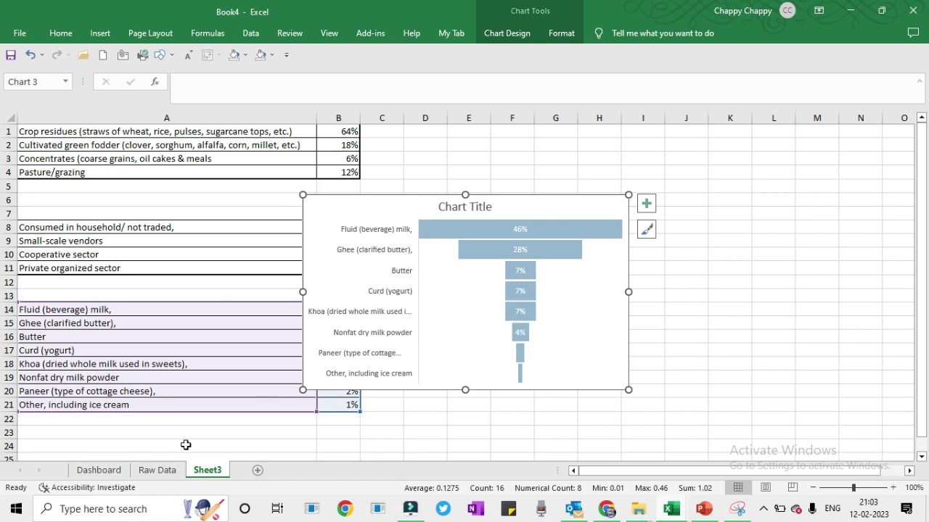
- Paste the funnel chart onto the Dashboard sheet at row 53, below the milk yield gaps chart
left_click(99, 470)
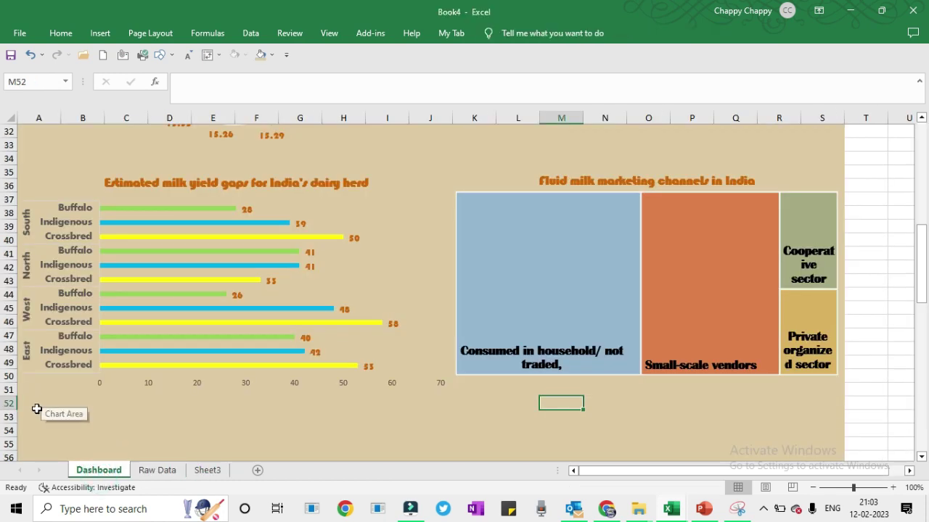
left_click(36, 413)
key("ctrl+v")
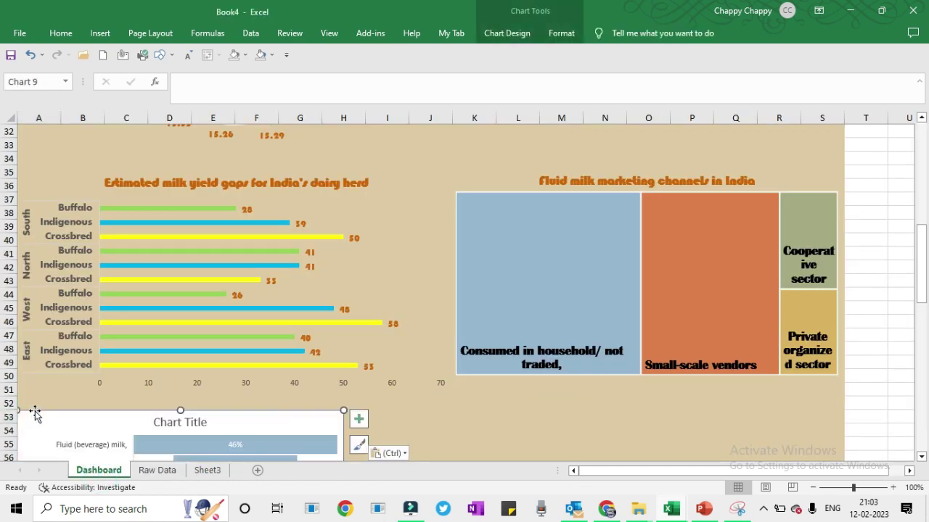
scroll(3, 285, "down", 4)
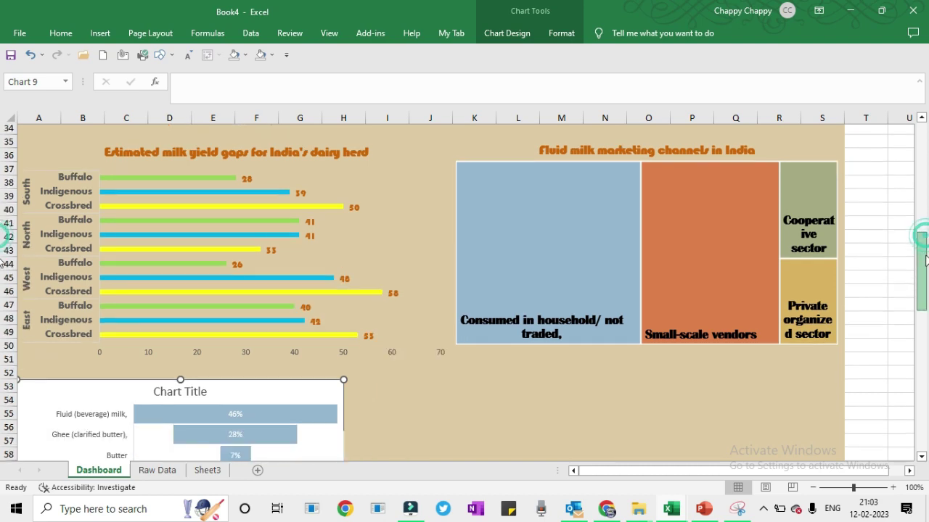
scroll(3, 286, "down", 2)
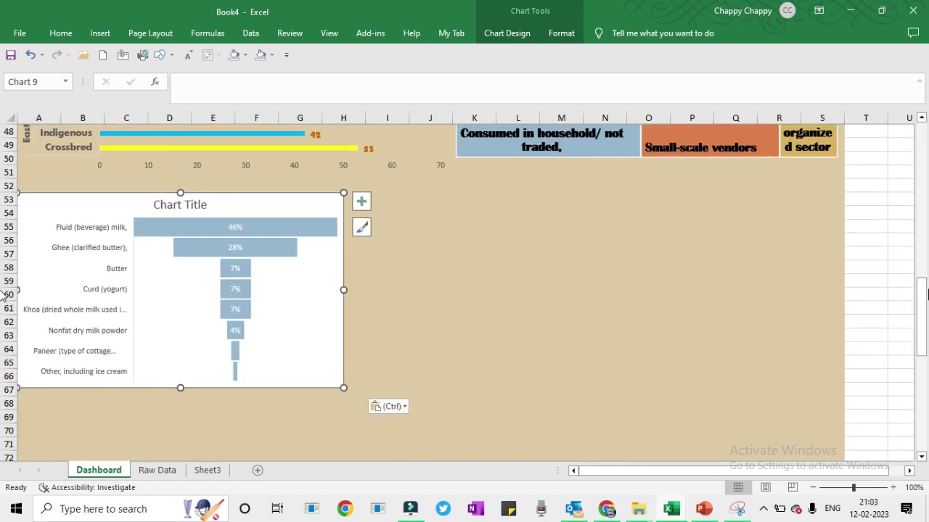
- Copy the heading text "Indian dairy consumption by product" from cell N22 of the Raw Data sheet
left_click(161, 470)
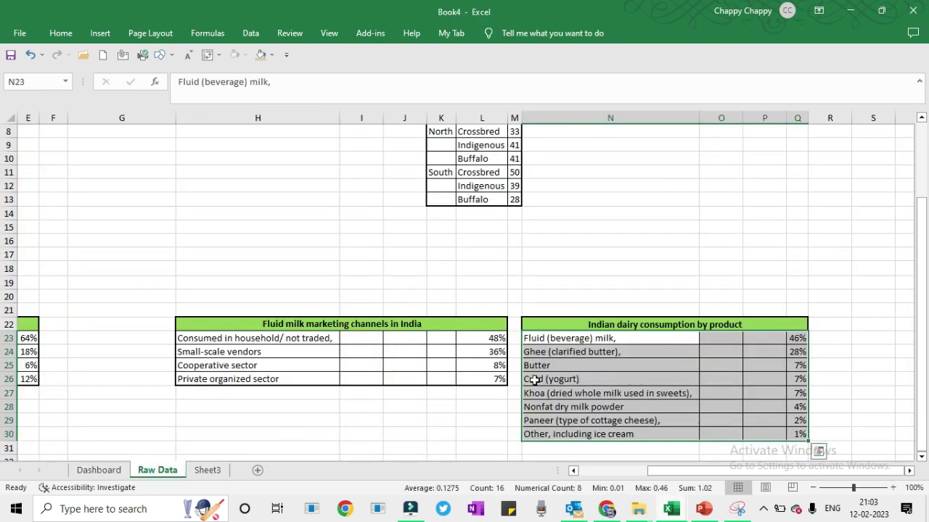
left_click(614, 326)
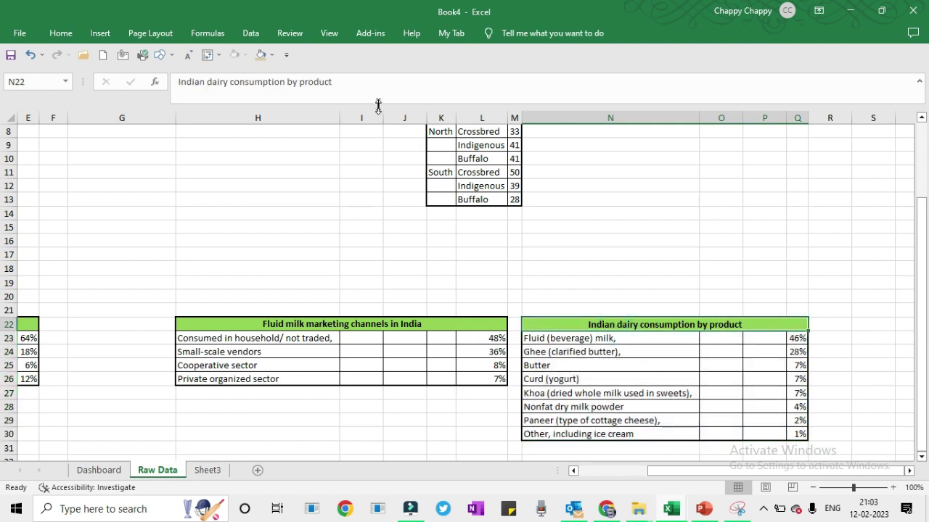
left_click(296, 81)
left_click_drag(332, 81, 116, 79)
key("ctrl+c")
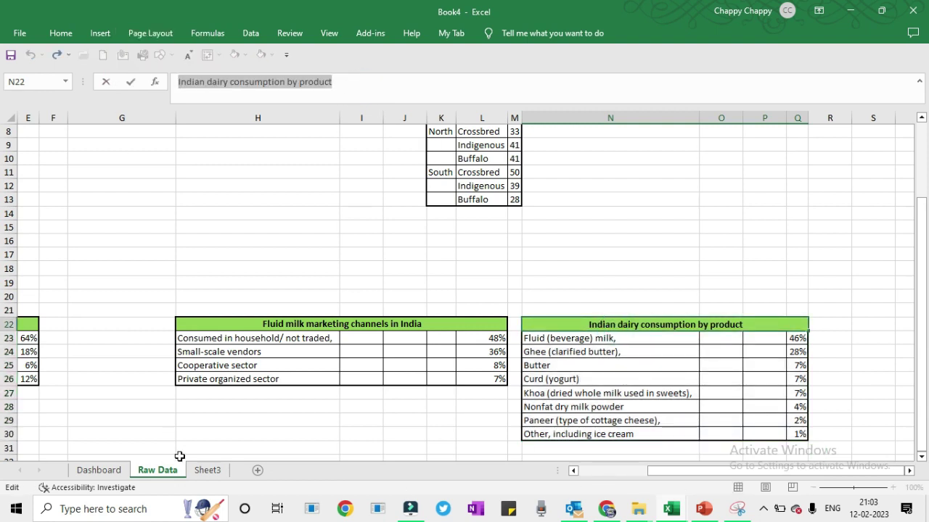
- Replace the title of the Dashboard's funnel chart with the copied text "Indian dairy consumption by product"
left_click(99, 470)
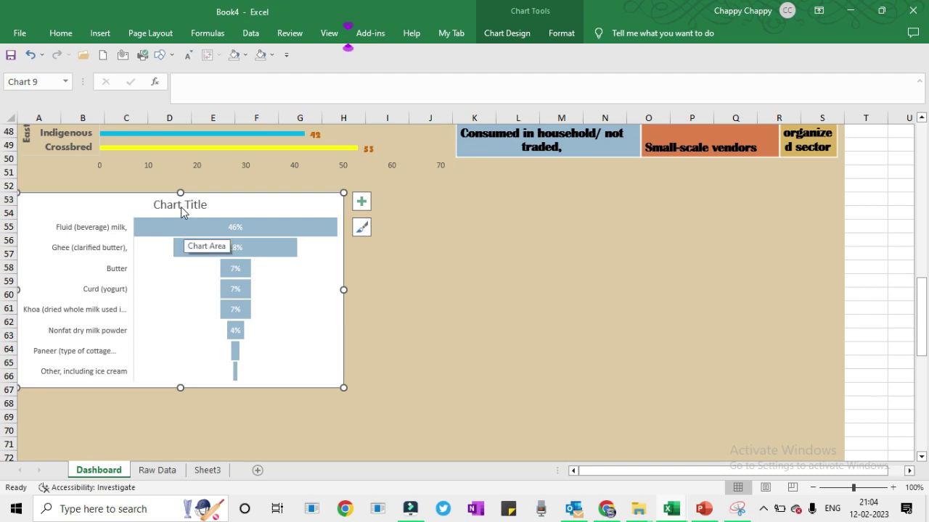
double_click(181, 205)
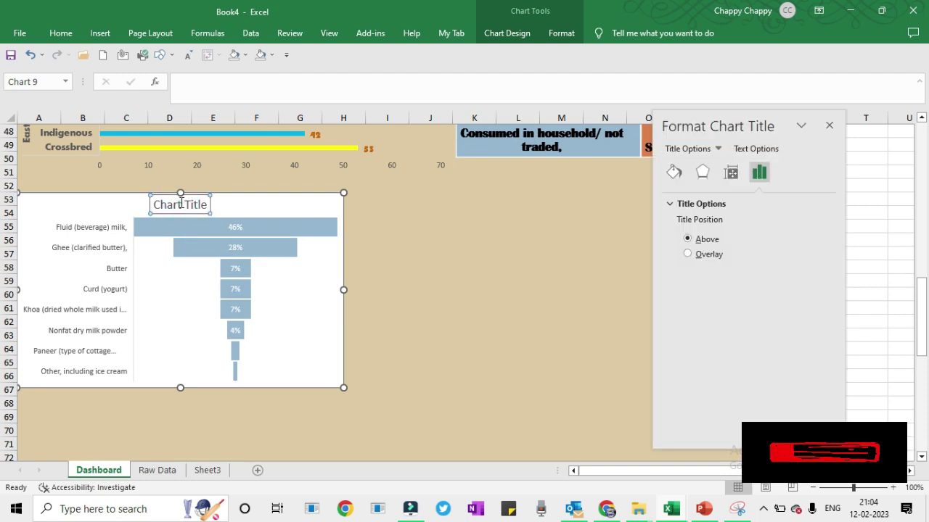
left_click(181, 206)
key("Delete")
key("Delete")
key("Delete")
key("Delete")
key("Delete")
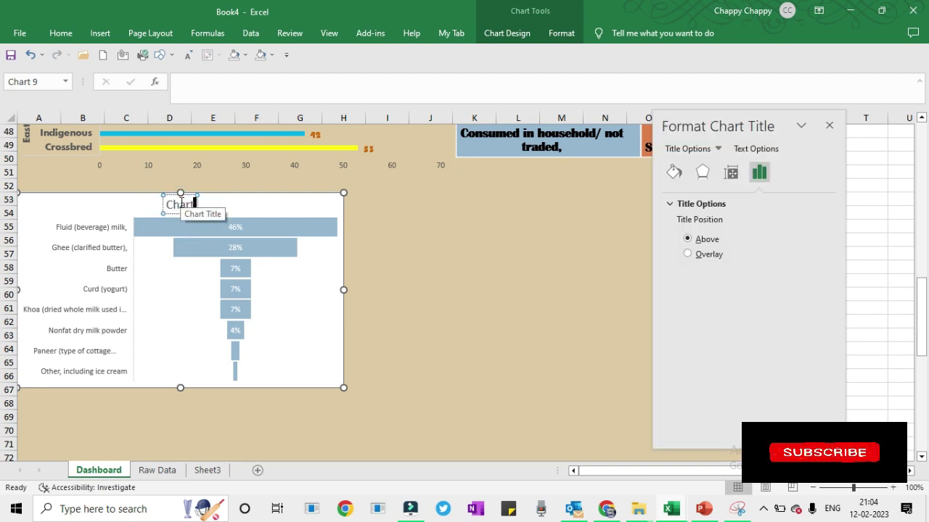
key("BackSpace")
key("BackSpace")
key("BackSpace")
key("BackSpace")
key("BackSpace")
key("ctrl+v")
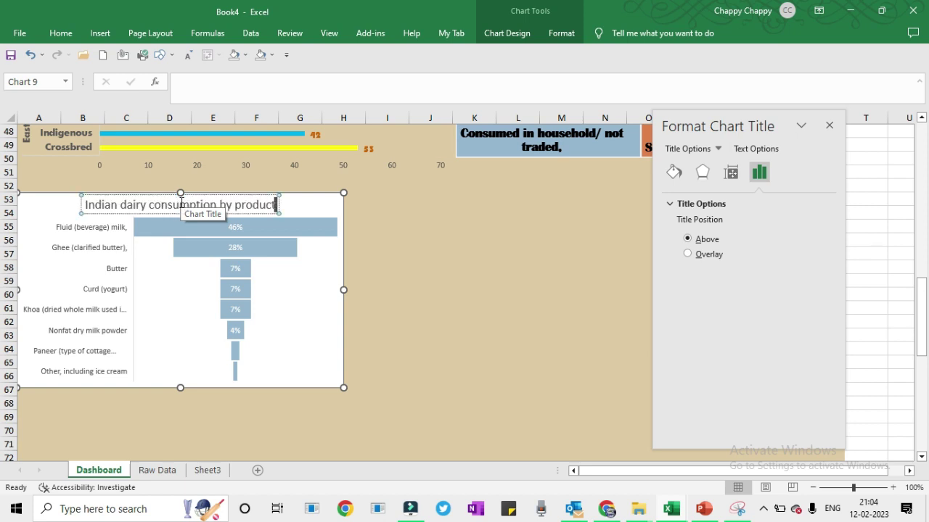
- Format the whole funnel chart title as bold Bauhaus 93 in the recently used orange color
key("shift+Left")
key("shift+Left")
key("shift+Left")
key("shift+Left")
key("shift+Left")
key("shift+Left")
key("shift+Left")
key("shift+Left")
key("shift+Left")
key("shift+Left")
key("shift+Left")
key("shift+Left")
key("shift+Left")
key("shift+Left")
key("shift+Left")
key("shift+Left")
key("shift+Left")
key("shift+Left")
key("shift+Left")
key("shift+Left")
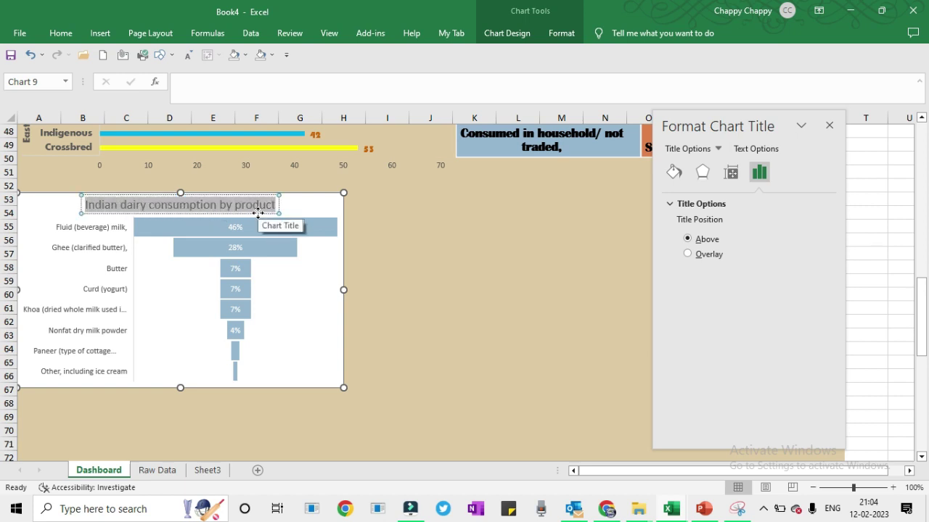
key("ctrl+b")
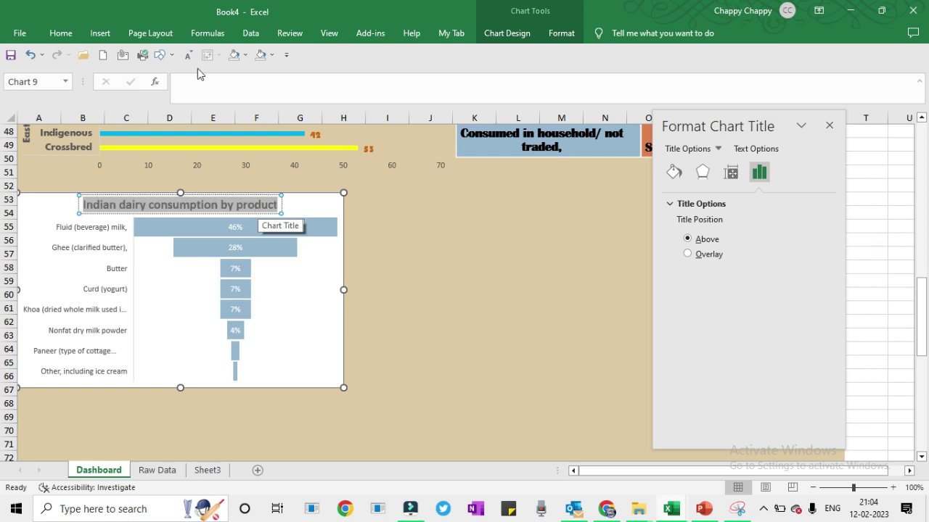
left_click(63, 33)
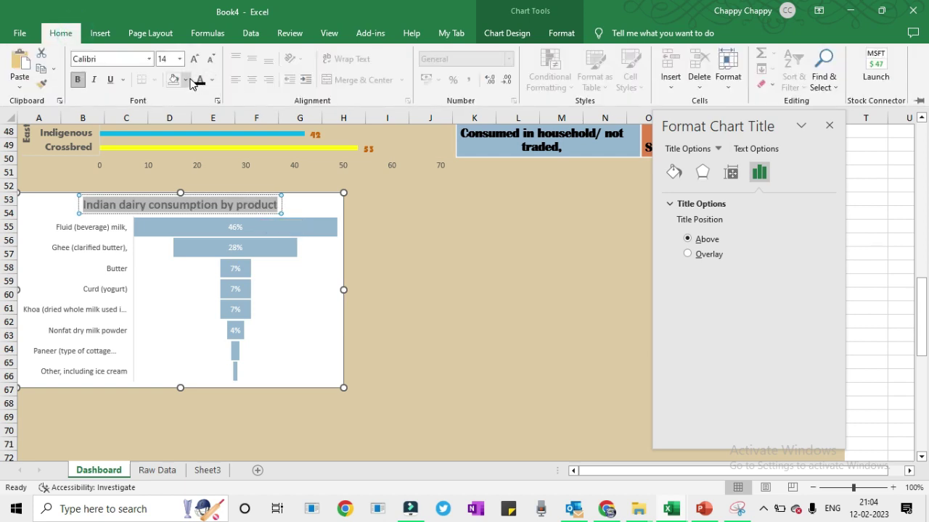
left_click(212, 80)
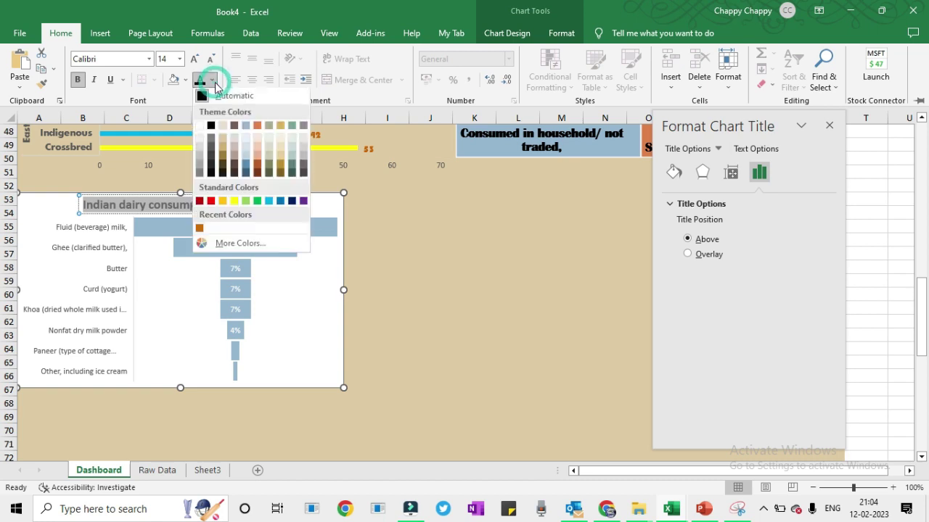
left_click(199, 231)
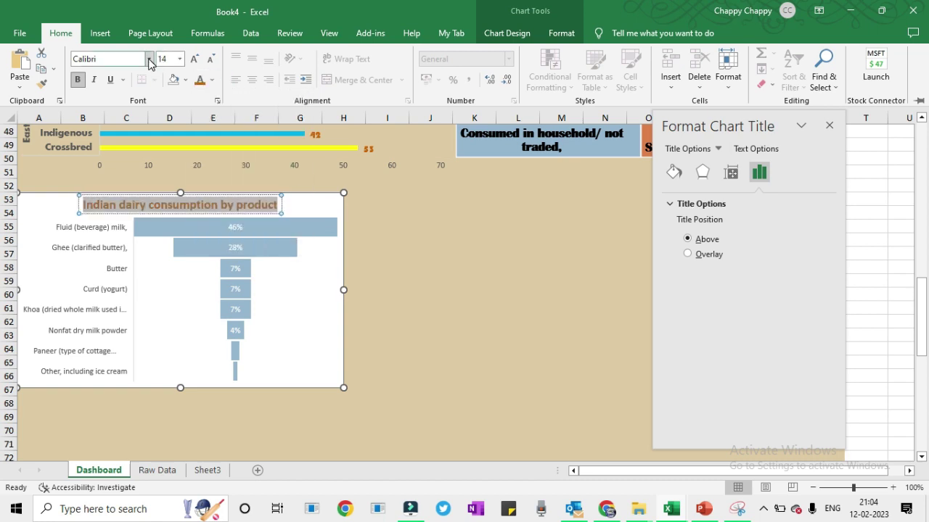
left_click(149, 58)
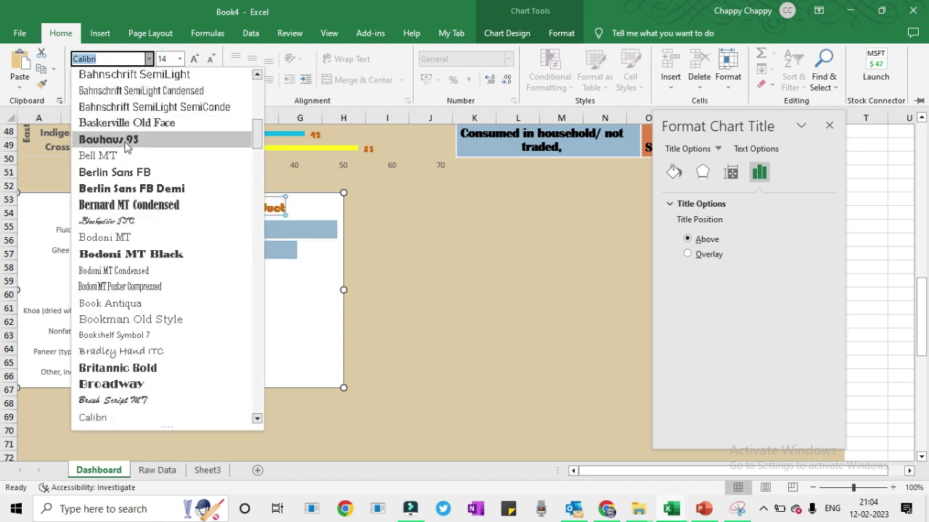
left_click(125, 139)
left_click(473, 225)
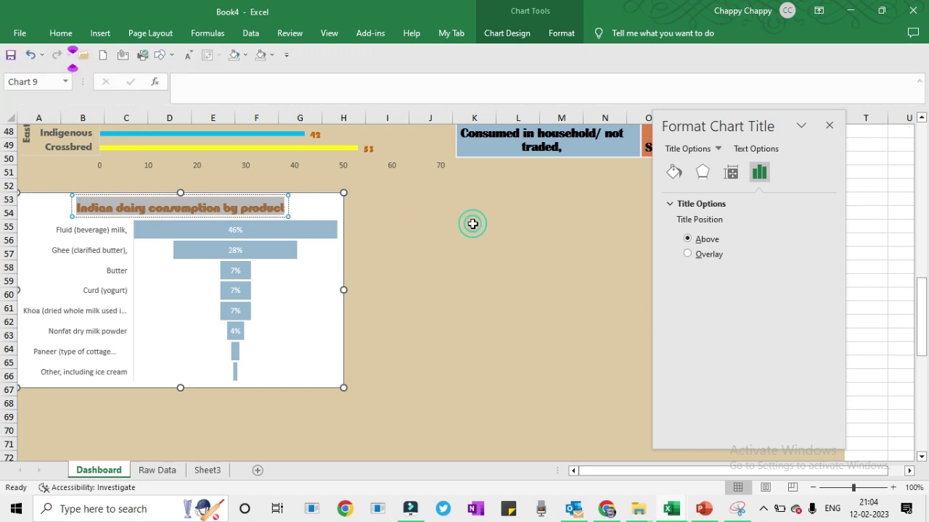
- Make the funnel chart's percentage data labels bold and black
left_click(247, 230)
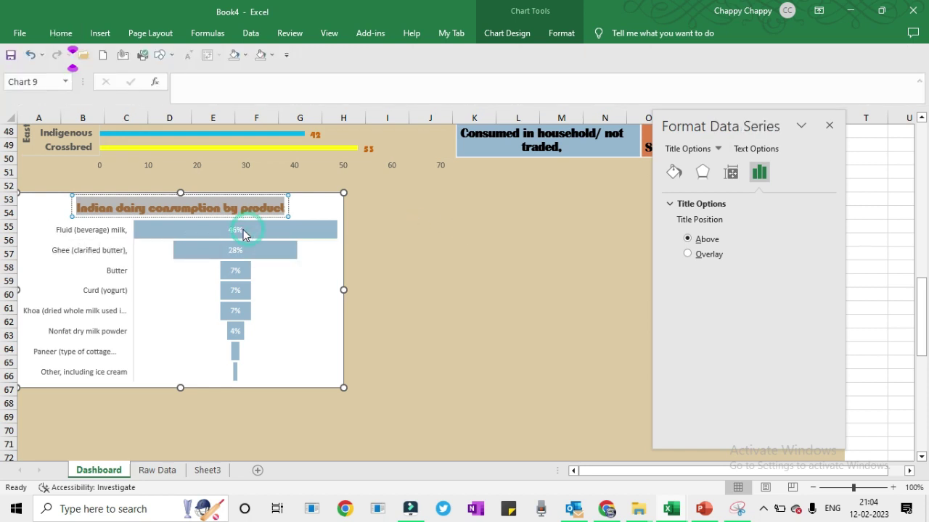
left_click(238, 231)
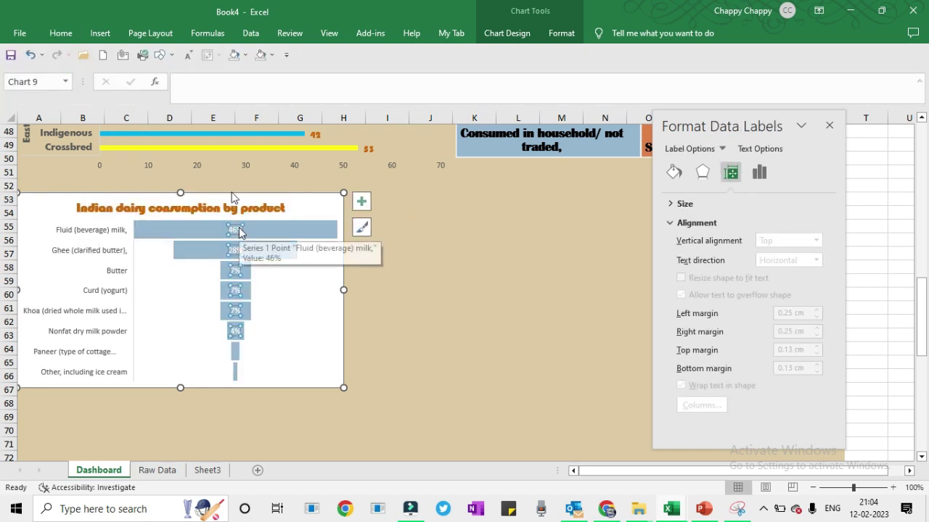
left_click(61, 33)
left_click(200, 78)
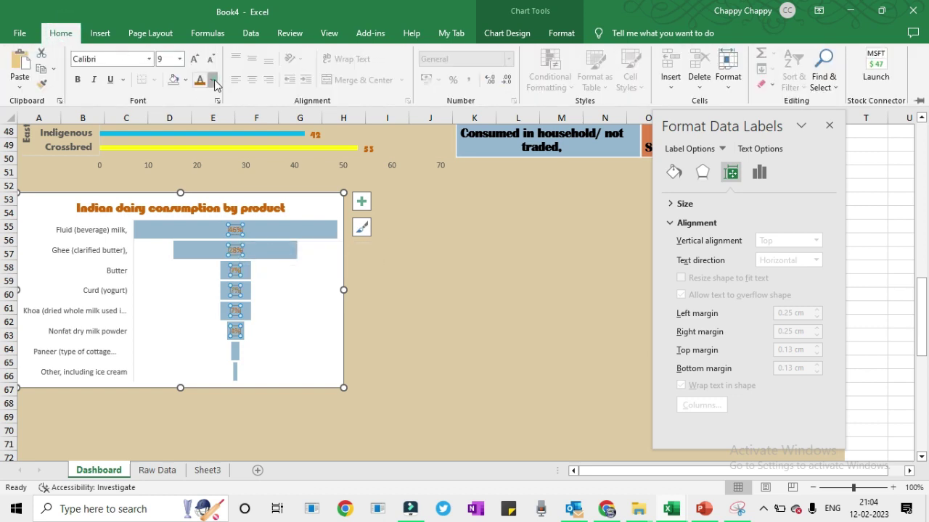
left_click(213, 79)
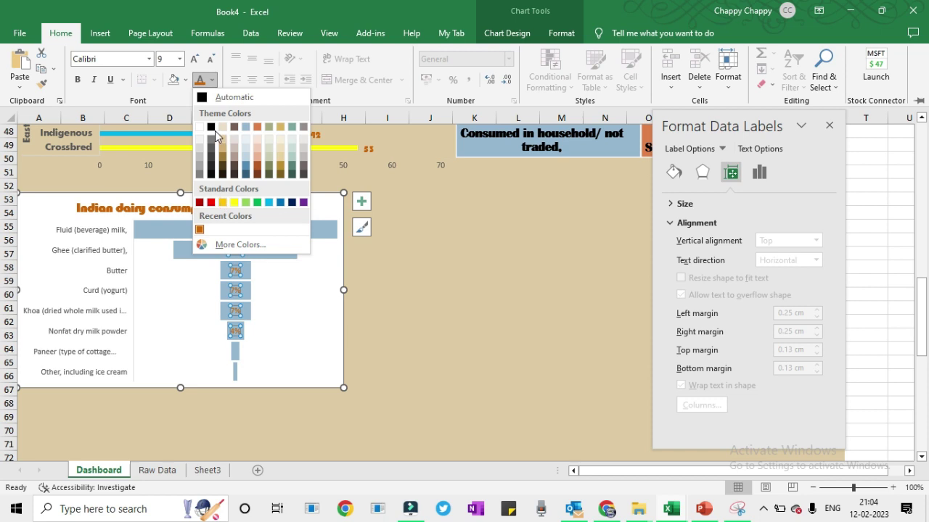
left_click(212, 128)
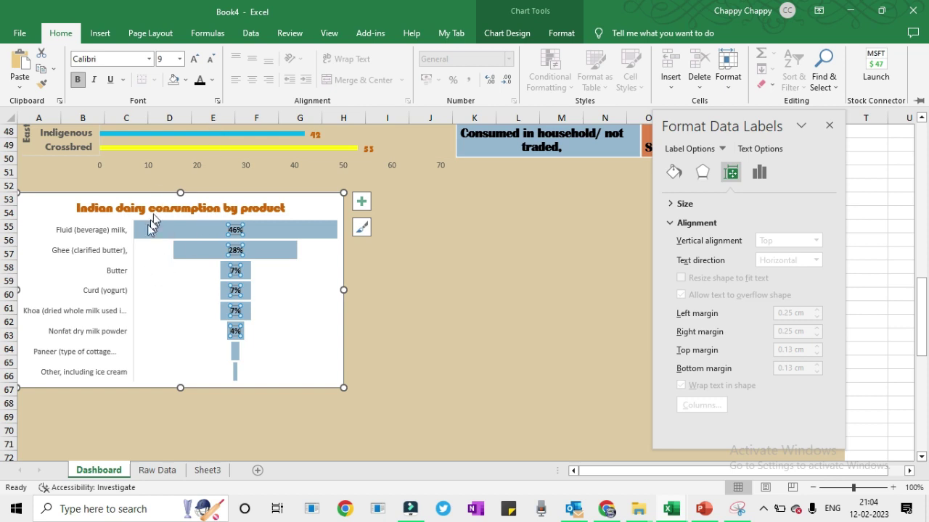
- Close the formatting pane and enlarge the funnel chart to span columns A to S, down to about row 69
left_click(83, 240)
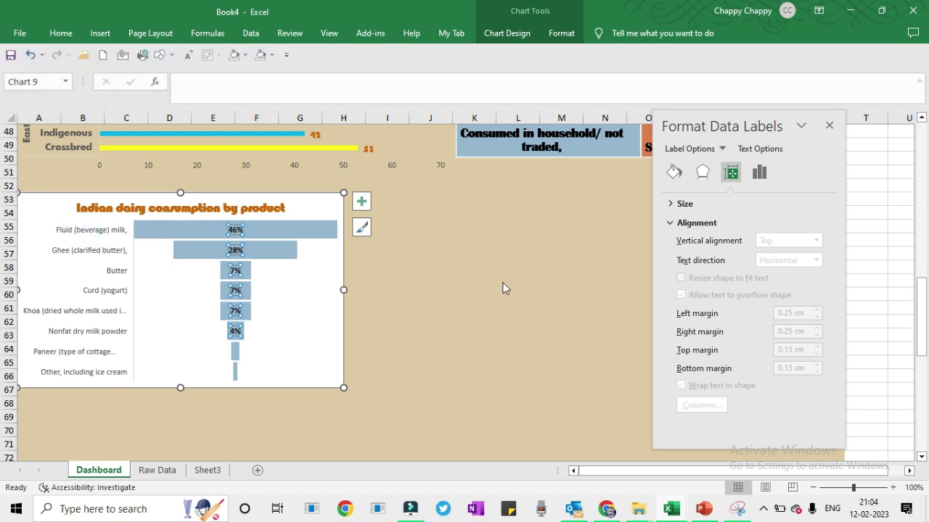
left_click(829, 125)
left_click_drag(343, 388, 842, 414)
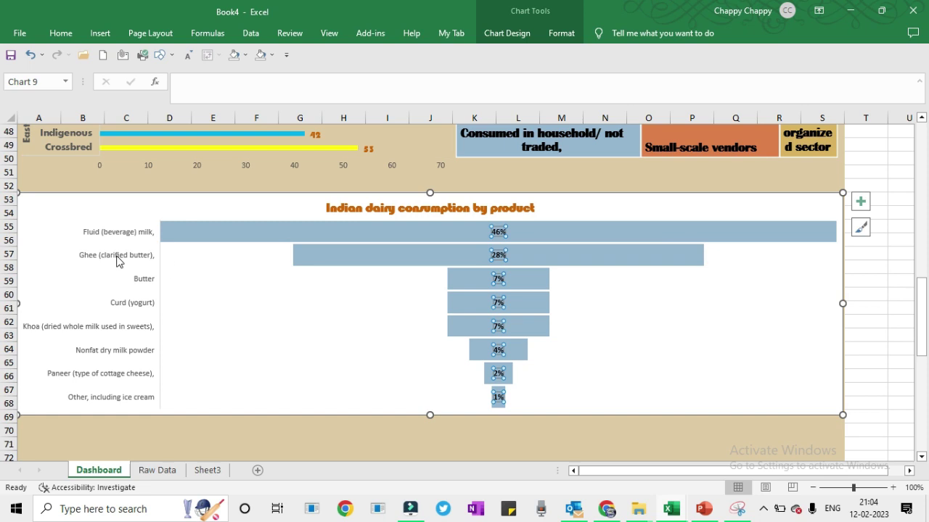
- Set the funnel chart's product category labels to Britannic Bold at size 12
left_click(116, 261)
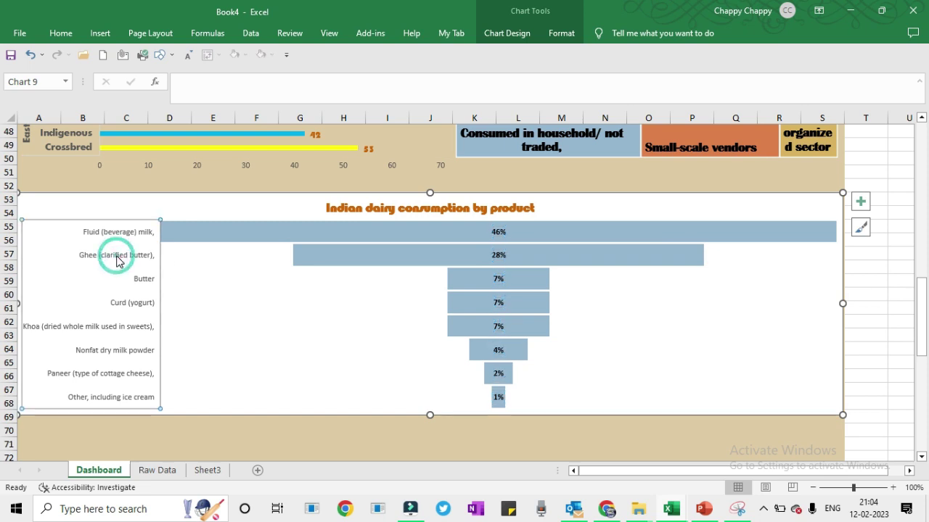
left_click(62, 34)
left_click(194, 58)
left_click(195, 60)
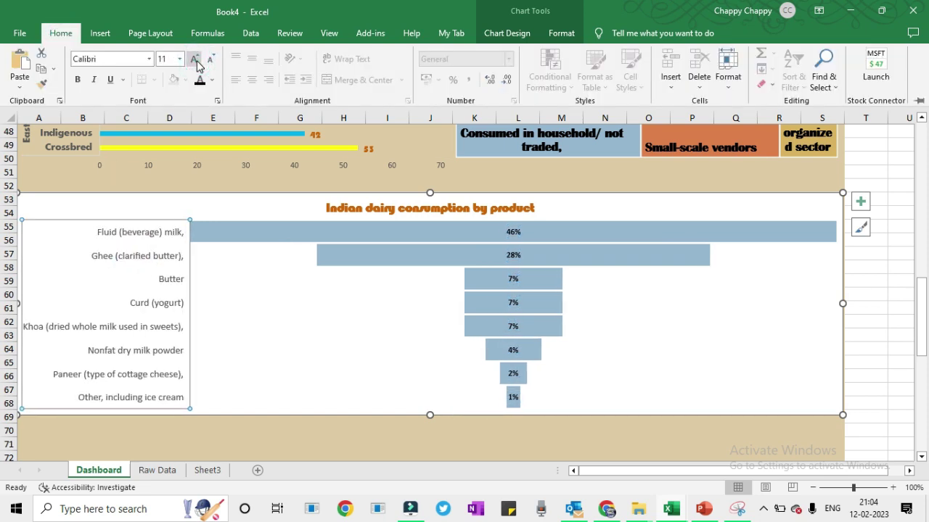
left_click(149, 59)
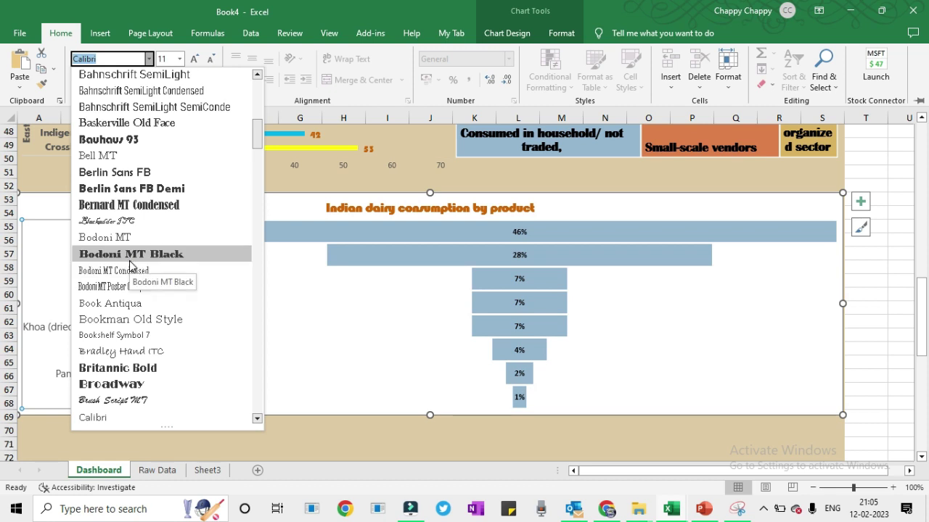
left_click(120, 368)
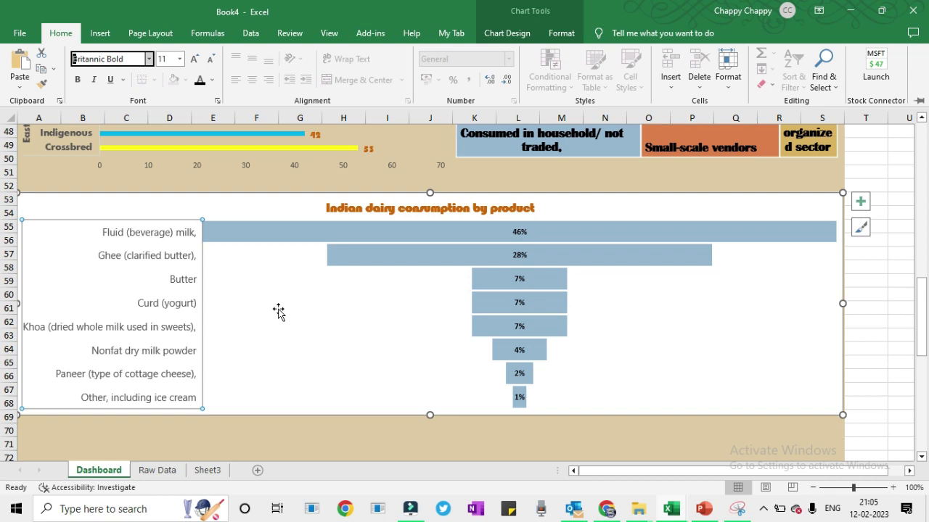
left_click(194, 59)
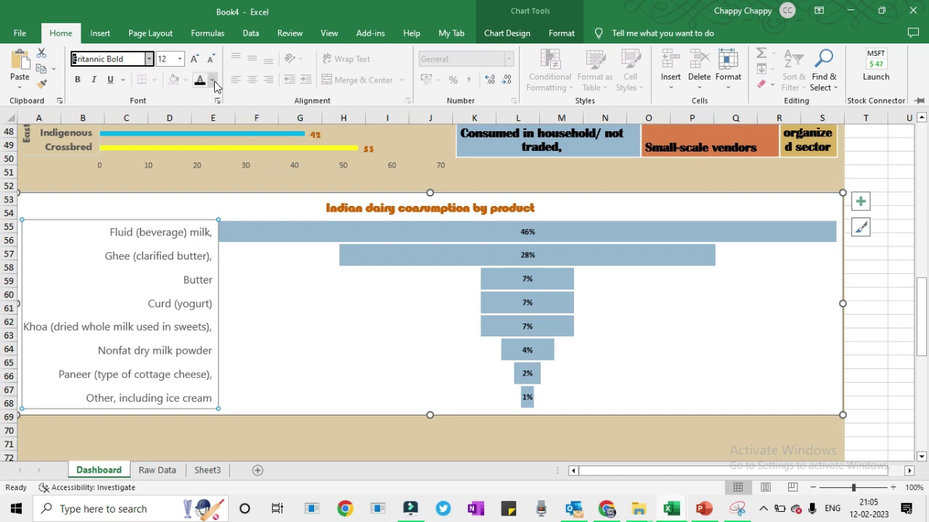
- Color the product category labels with the recently used orange and make them bold
left_click(213, 82)
left_click(203, 224)
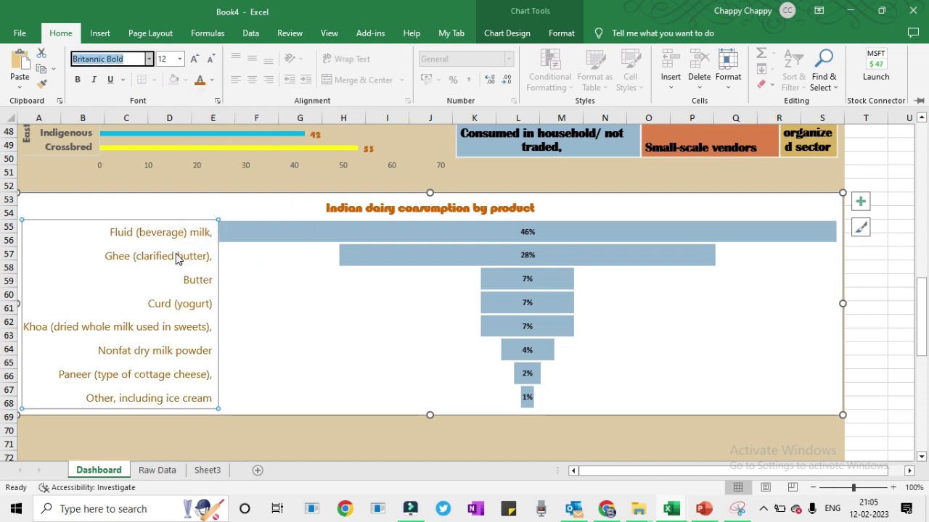
key("Escape")
key("ctrl+b")
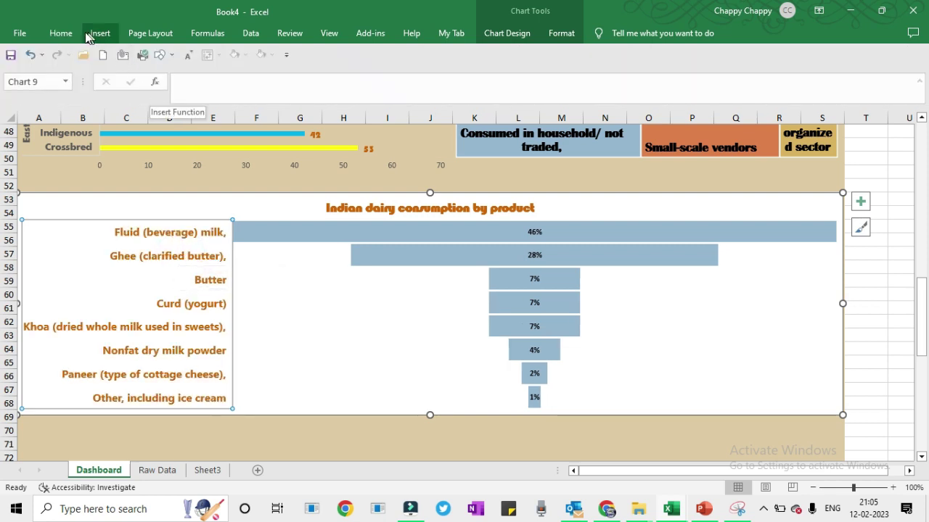
left_click(62, 34)
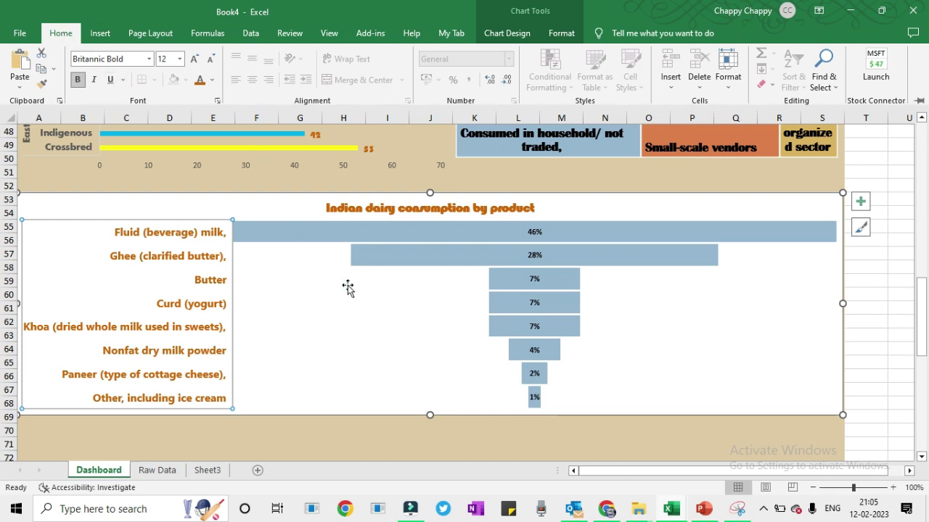
key("Escape")
- Fill only the funnel chart's "Fluid (beverage) milk" bar with a light orange theme color, using the finished Dashboard workbook as reference
left_click(422, 230)
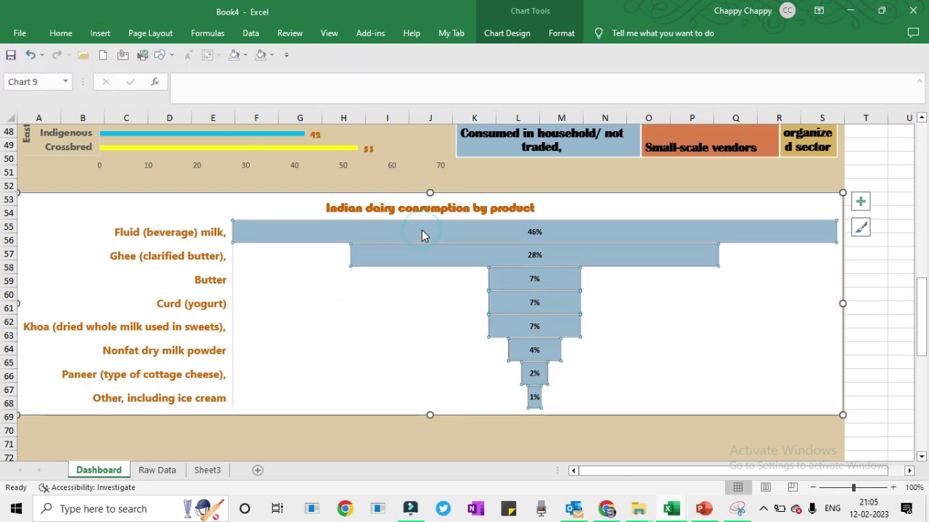
left_click(466, 239)
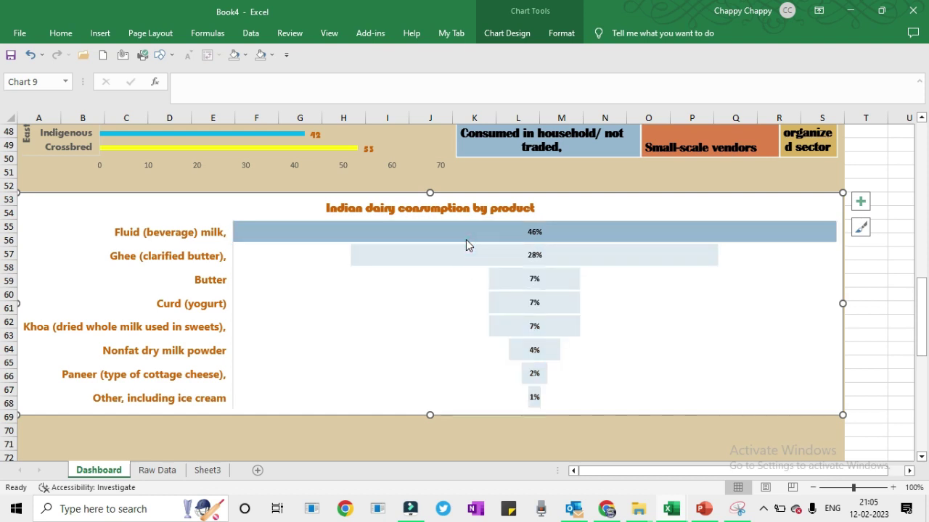
left_click(465, 244)
left_click(466, 240)
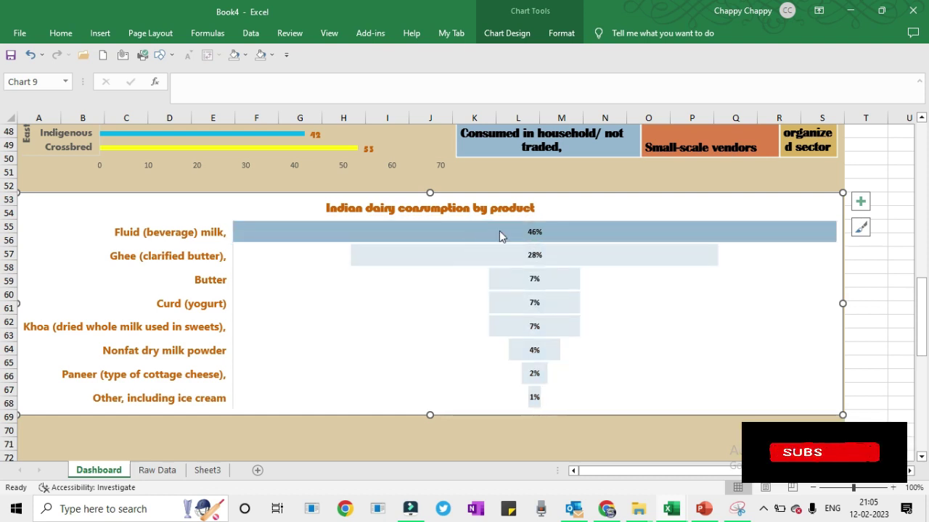
mouse_move(483, 229)
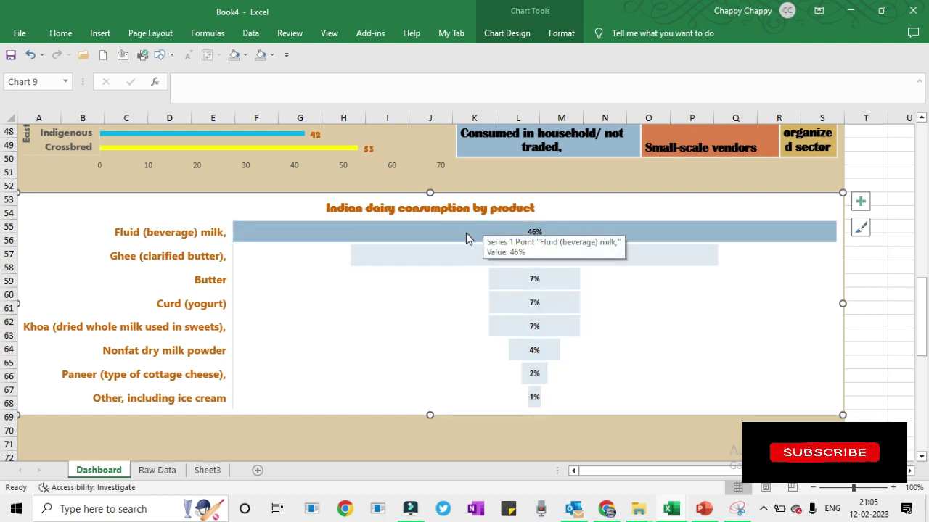
key("alt+Tab")
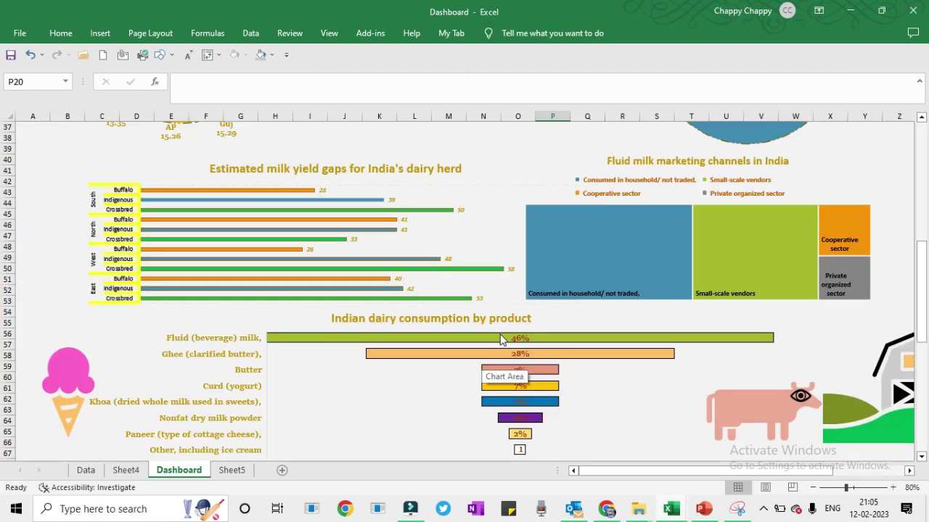
key("alt+Tab")
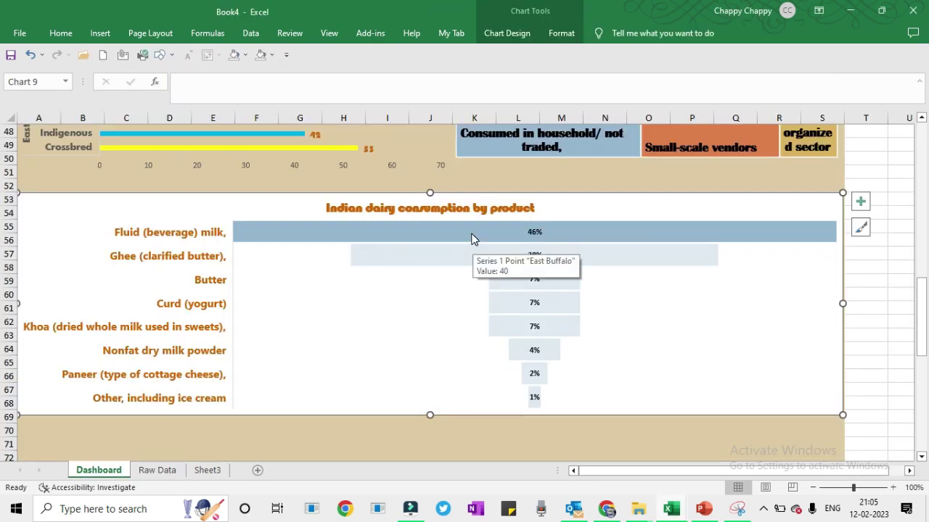
left_click(471, 237)
left_click(471, 232)
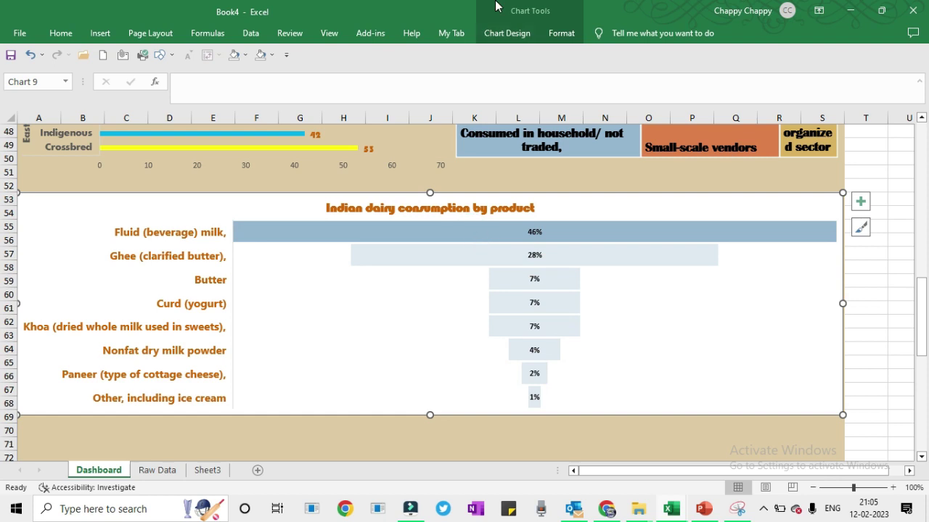
left_click(272, 56)
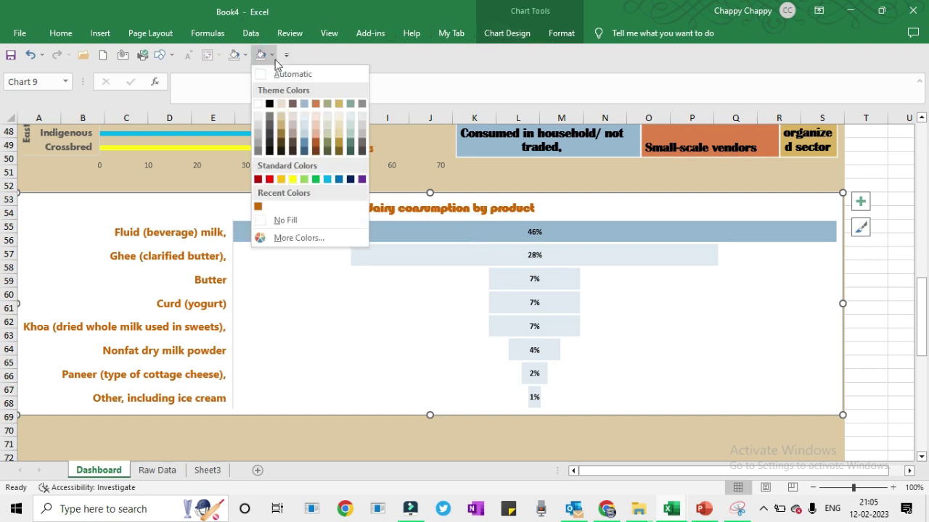
left_click(317, 130)
- Fill the Ghee bar with Ice Blue, Accent 1, Lighter 40% and the Butter bar with a light teal-green theme color
left_click(451, 262)
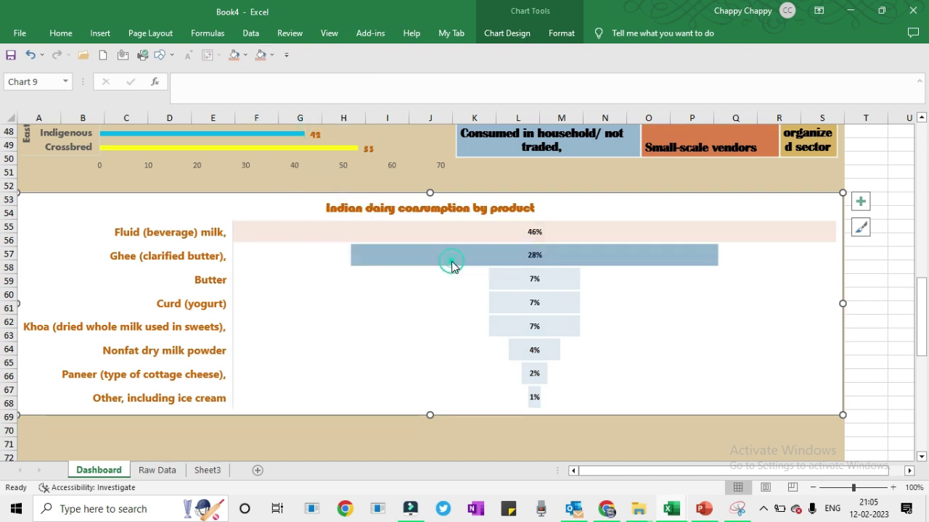
left_click(273, 58)
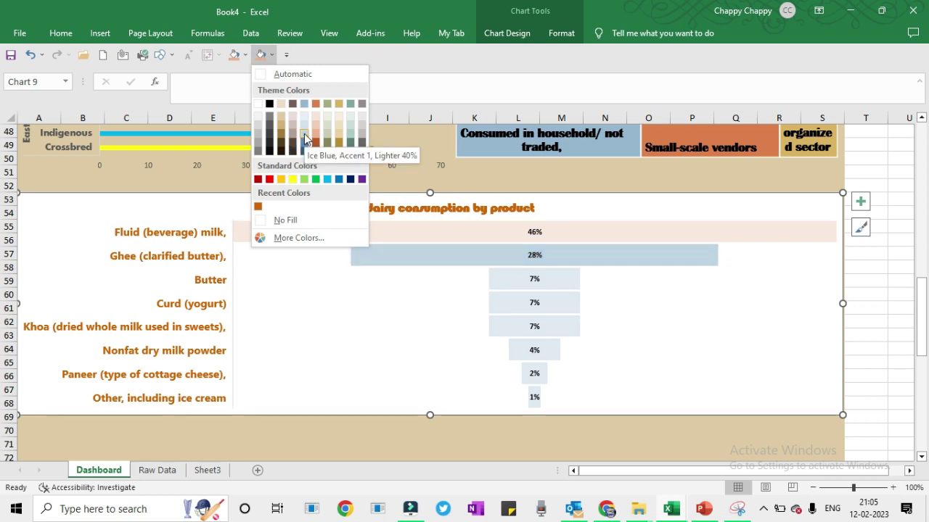
left_click(306, 139)
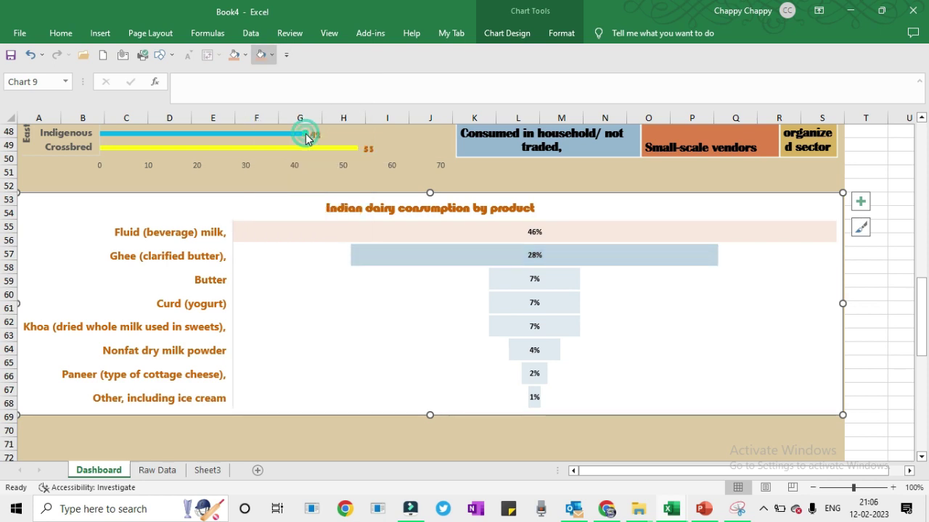
left_click(503, 282)
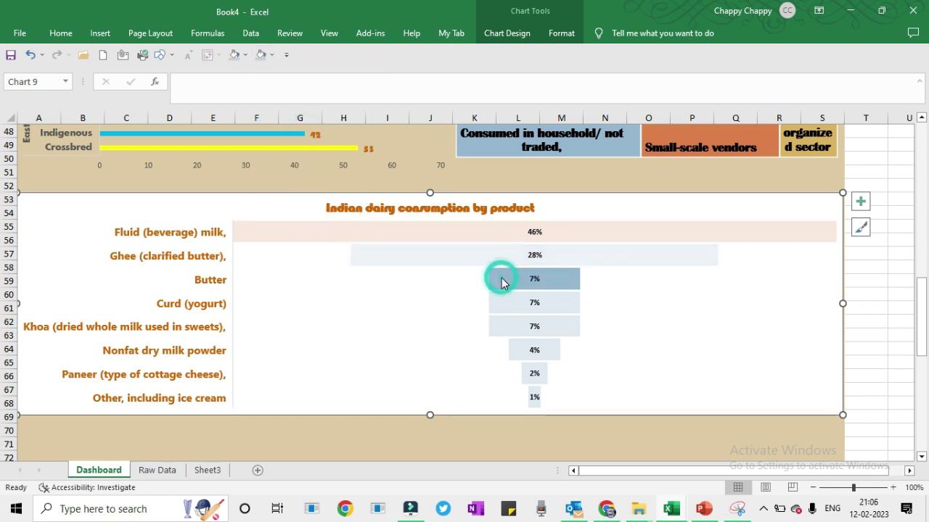
left_click(271, 58)
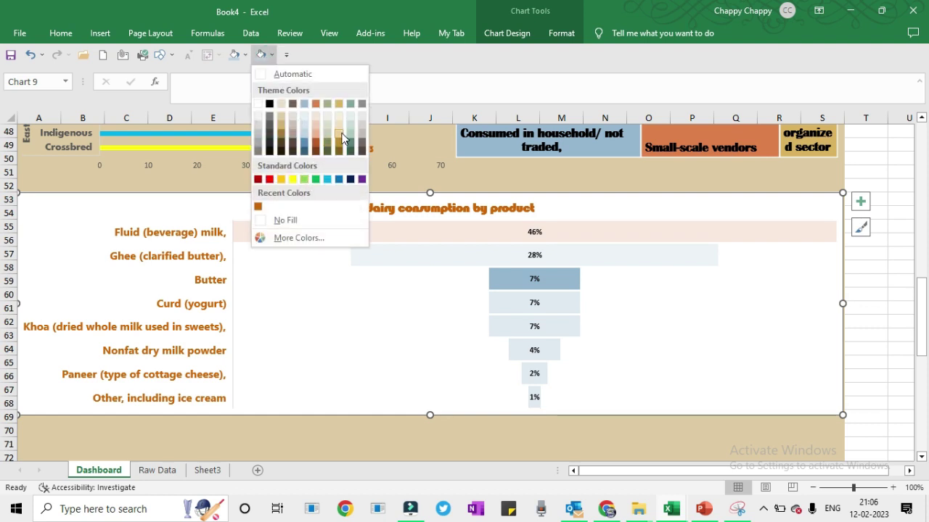
left_click(350, 139)
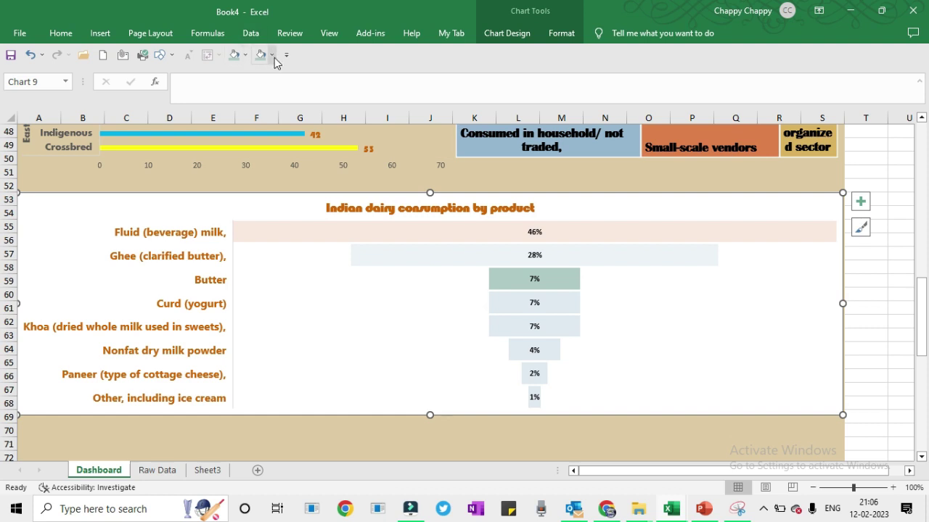
- Fill the "Curd (yogurt)" bar with a dark tan theme color and the Khoa bar with a grayish brown theme color
left_click(507, 302)
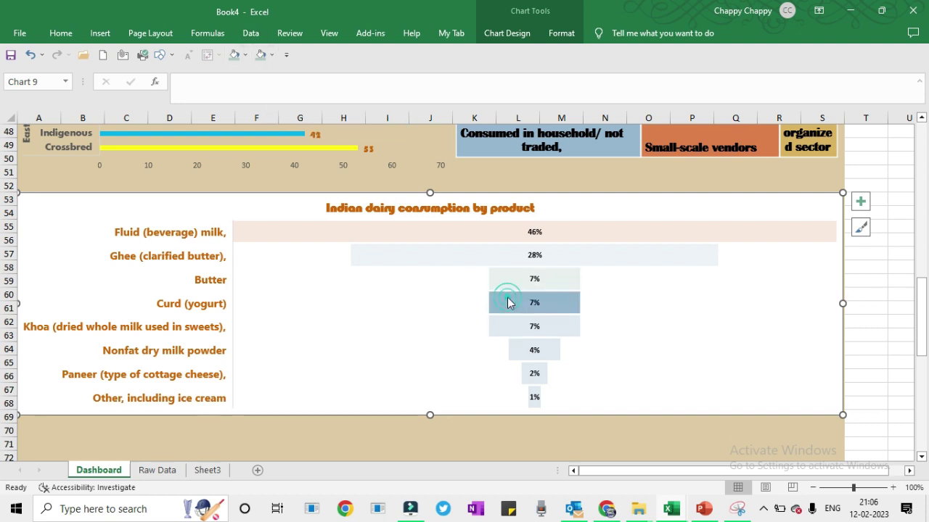
left_click(245, 54)
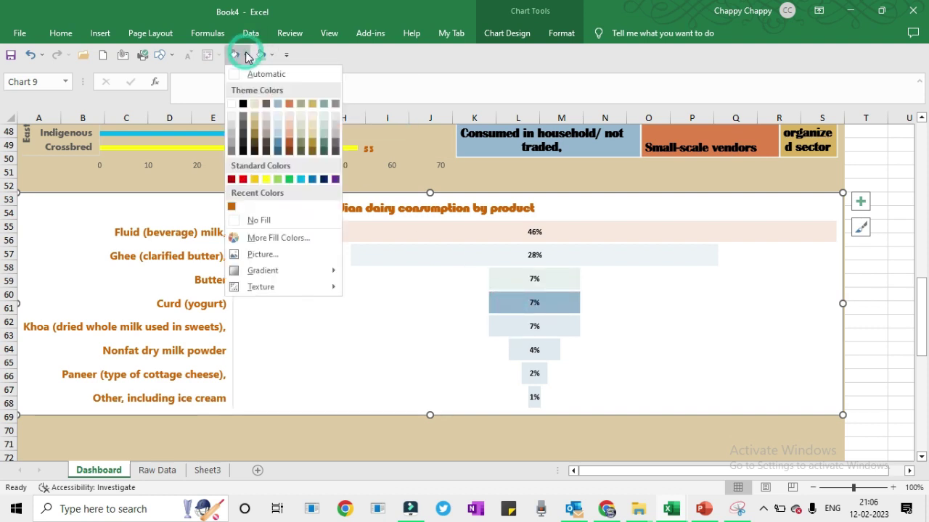
left_click(256, 135)
left_click(508, 327)
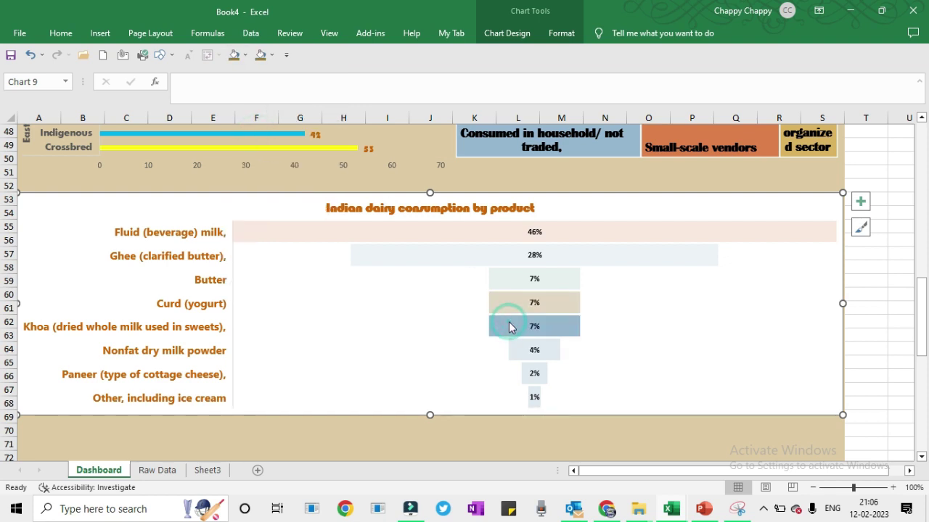
left_click(245, 55)
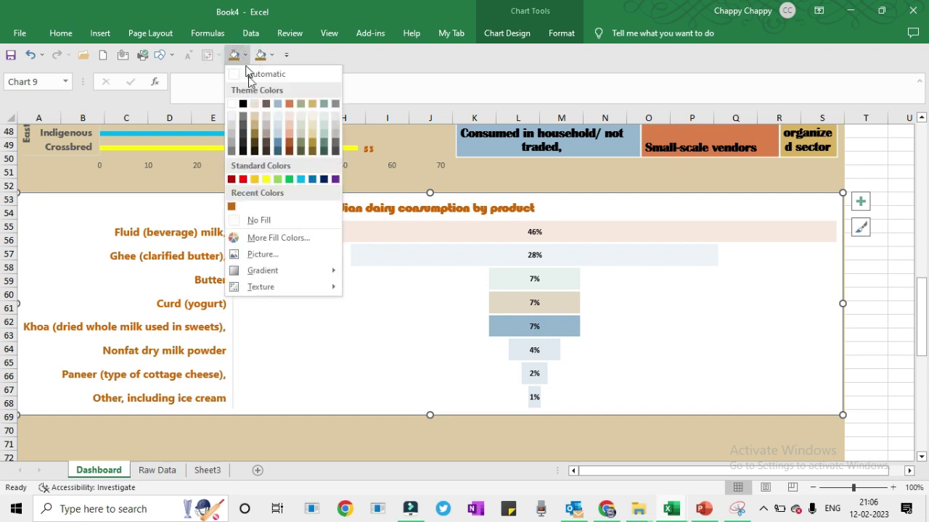
left_click(266, 137)
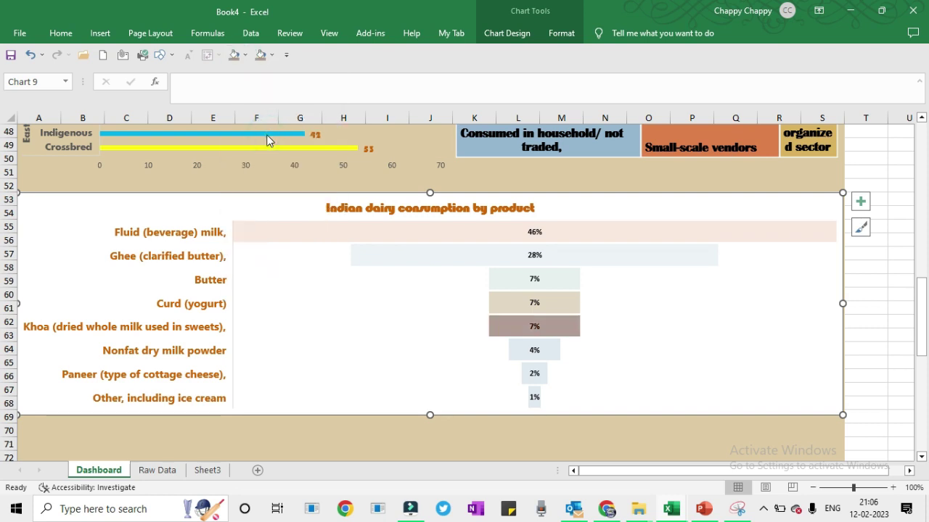
- Fill the "Nonfat dry milk powder" bar with standard light green and the Paneer bar with standard orange (gold)
left_click(525, 352)
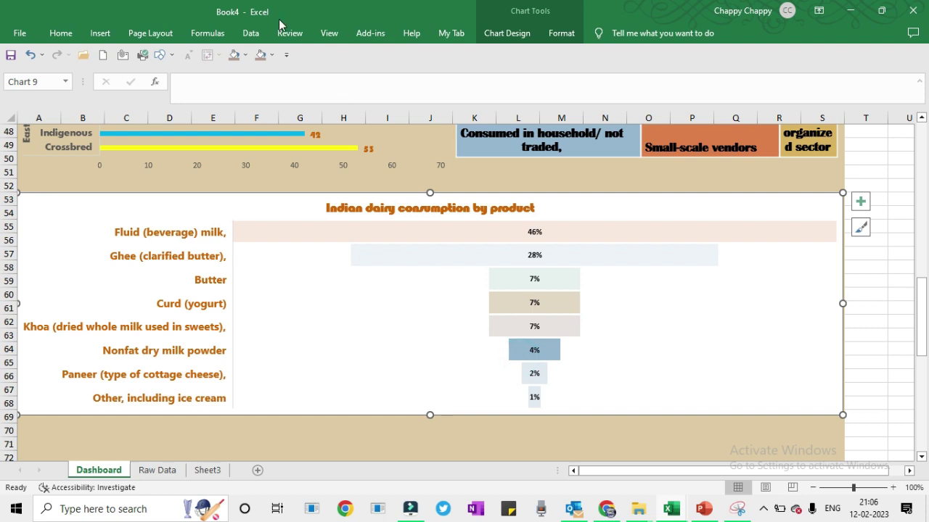
left_click(248, 55)
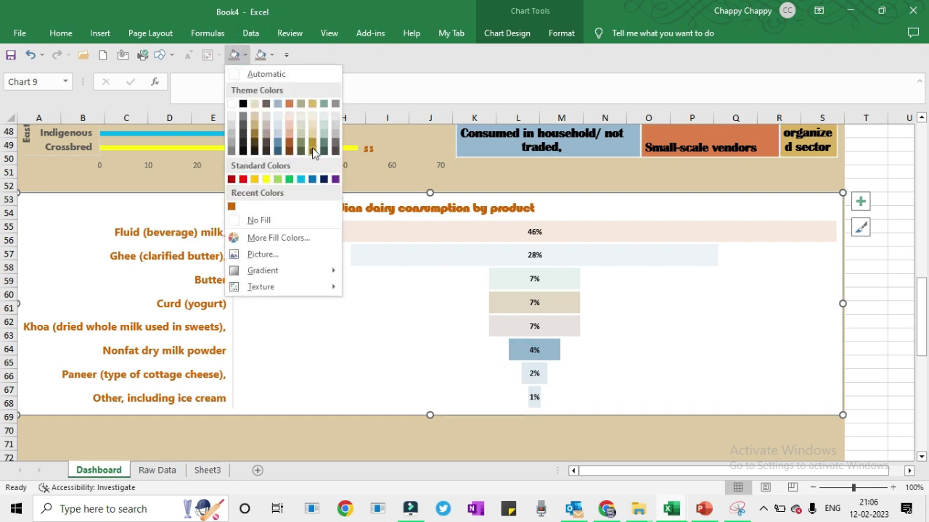
left_click(280, 182)
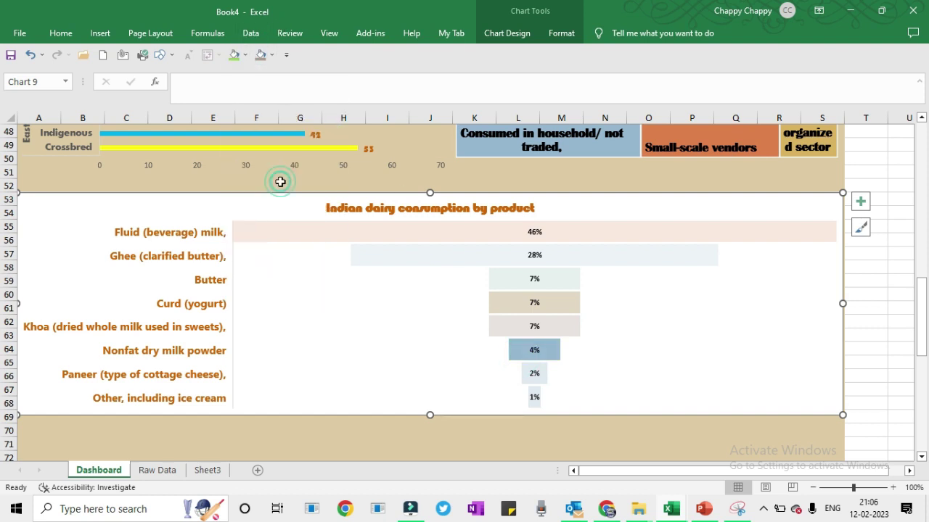
left_click(526, 380)
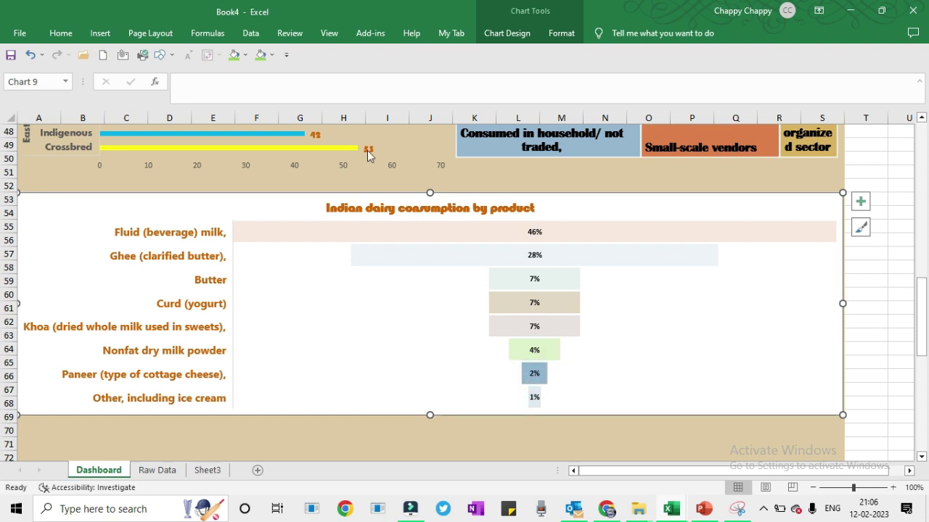
left_click(246, 55)
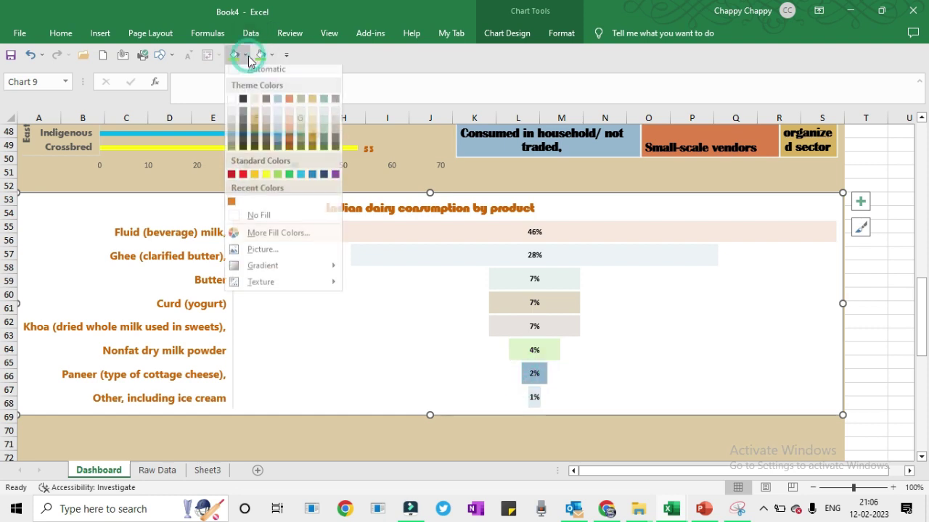
left_click(255, 179)
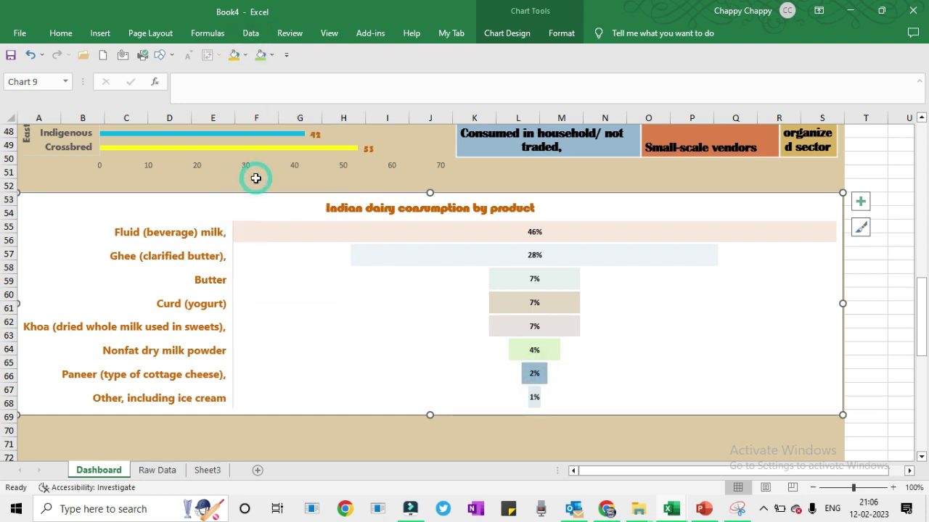
left_click(533, 400)
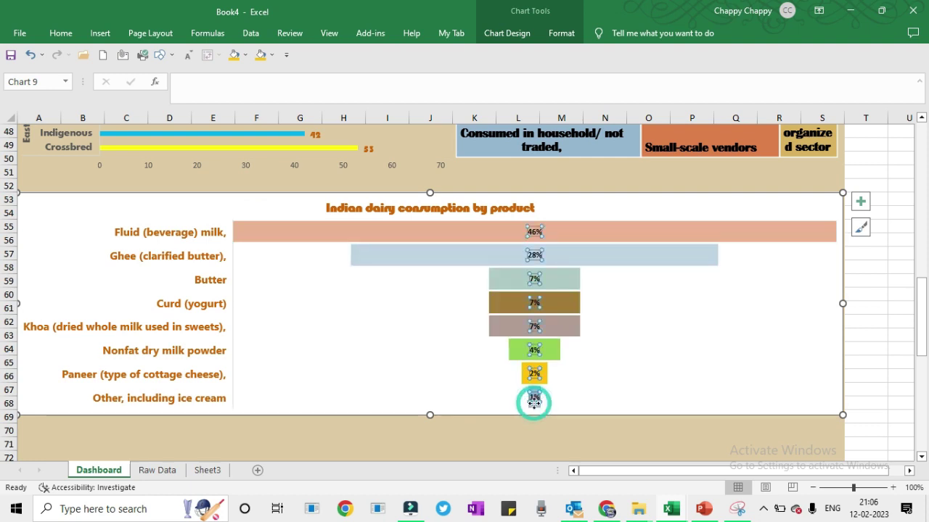
left_click(438, 401)
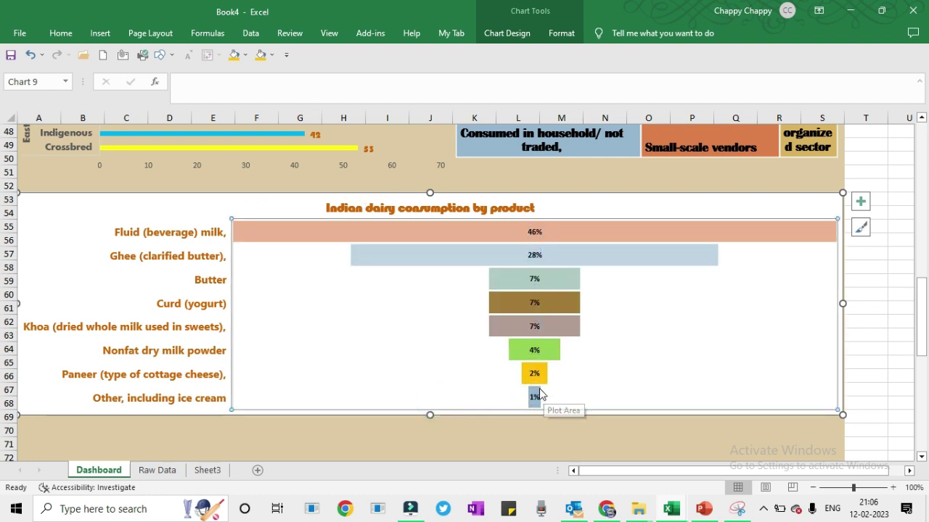
left_click(535, 398)
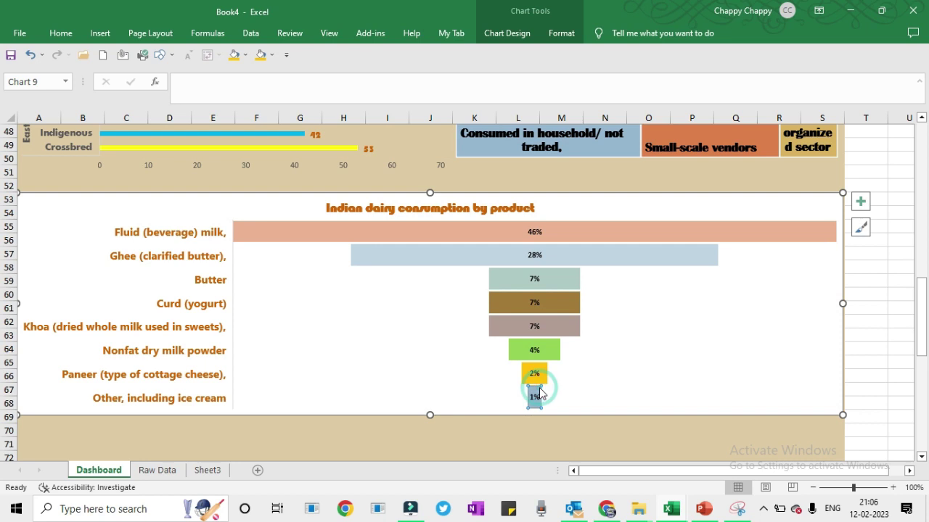
left_click(246, 54)
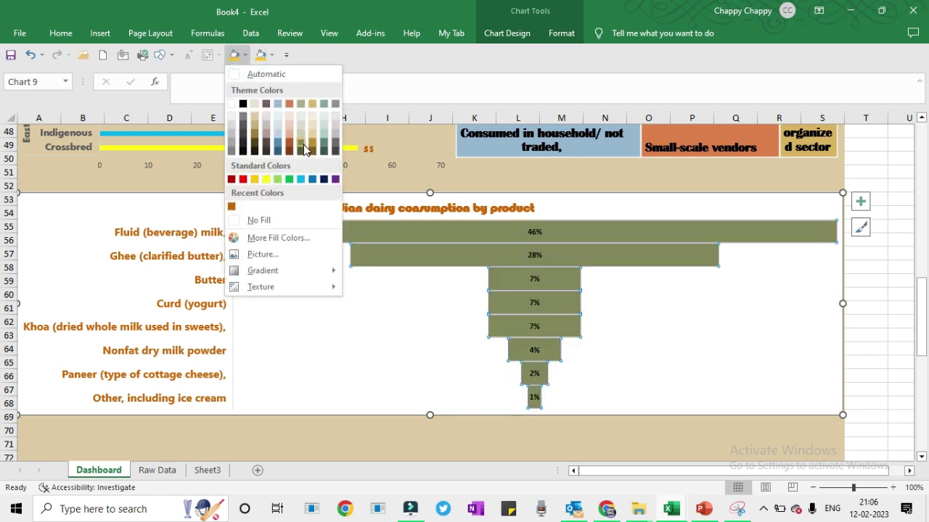
left_click(464, 377)
- Fill only the "Other, including ice cream" bar with a pale brown theme color
left_click(536, 399)
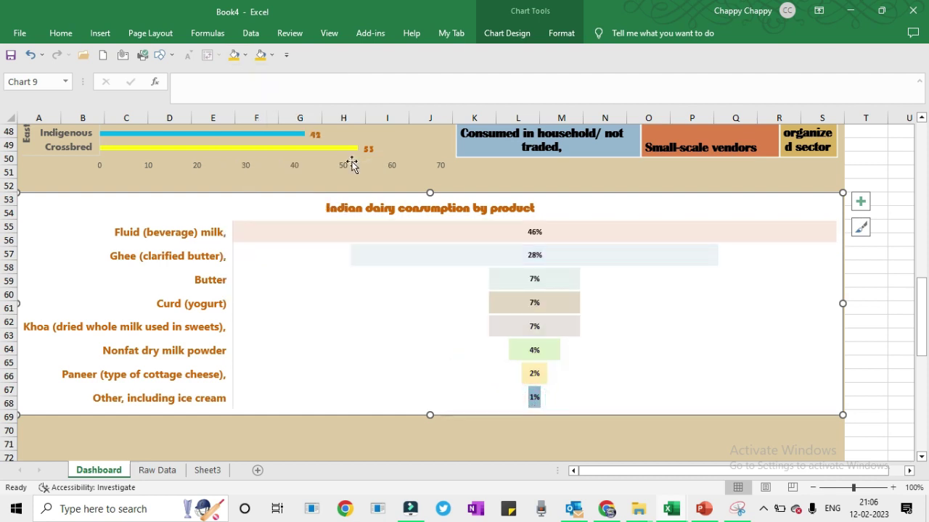
left_click(245, 54)
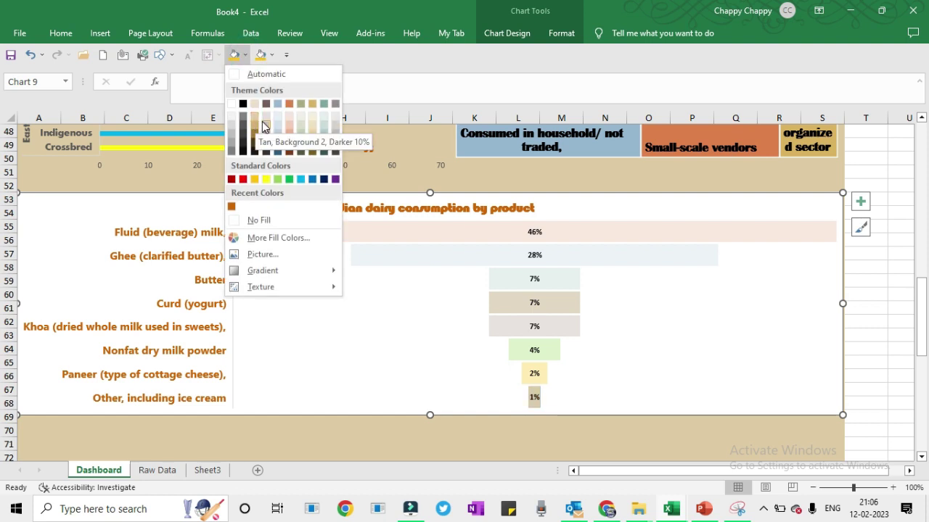
left_click(263, 120)
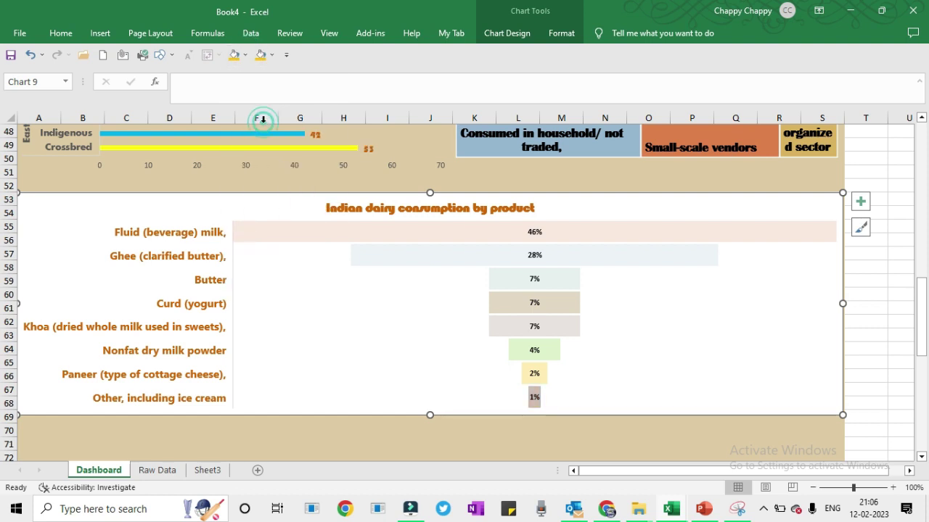
left_click(406, 375)
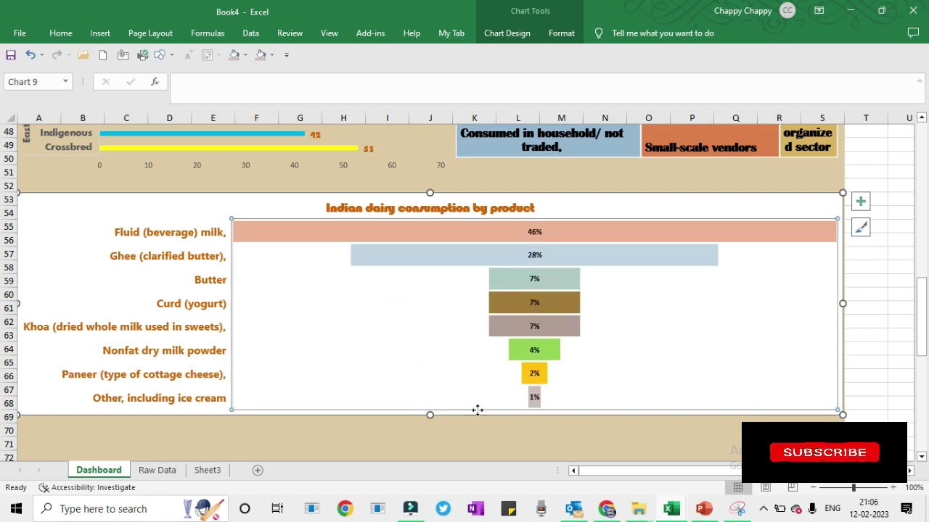
left_click(443, 433)
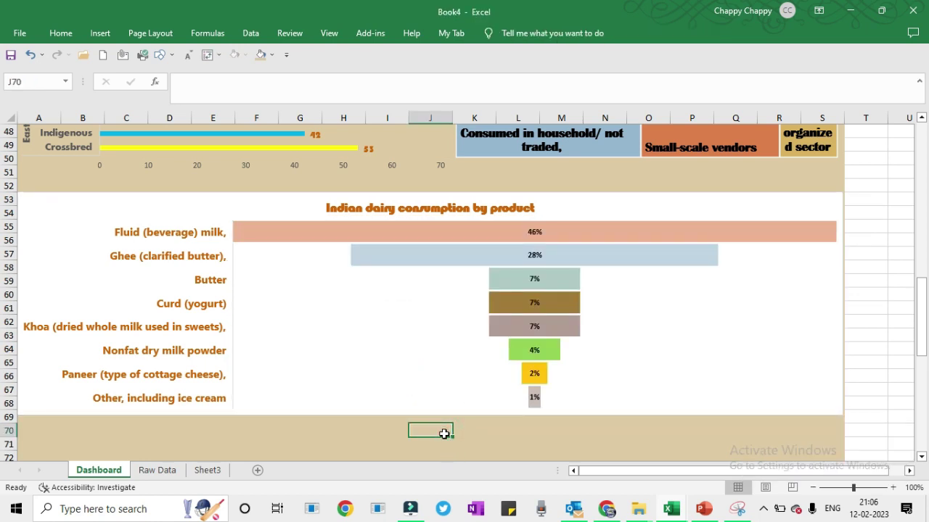
left_click(421, 350)
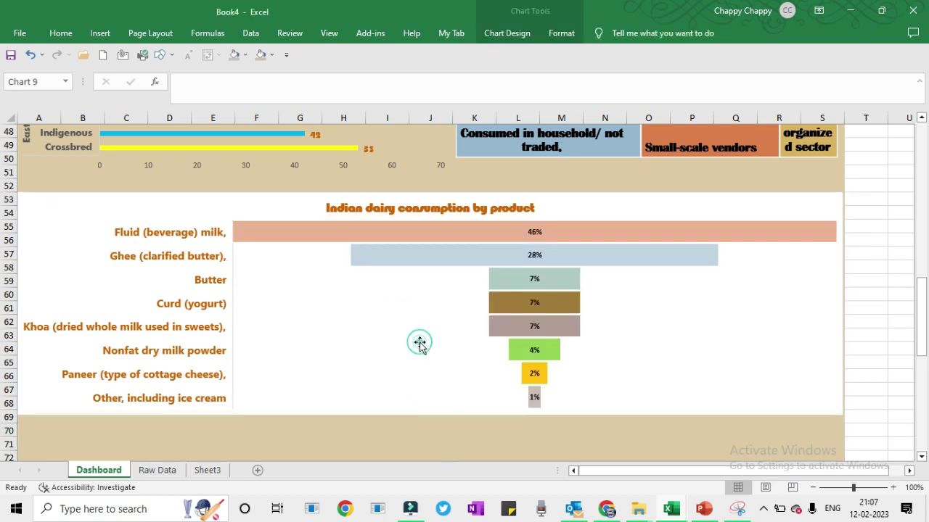
- Remove the fill and outline from the plot area of the dairy consumption funnel chart
left_click(560, 33)
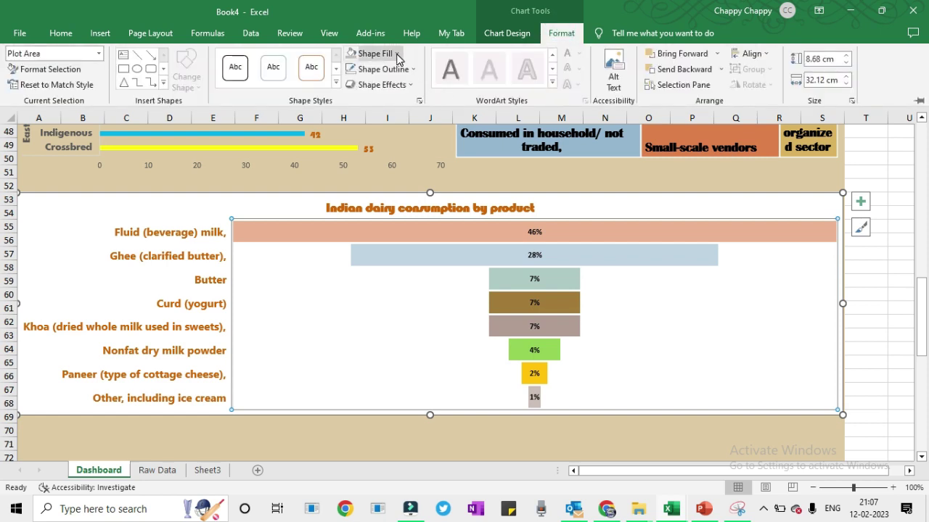
left_click(384, 53)
left_click(382, 216)
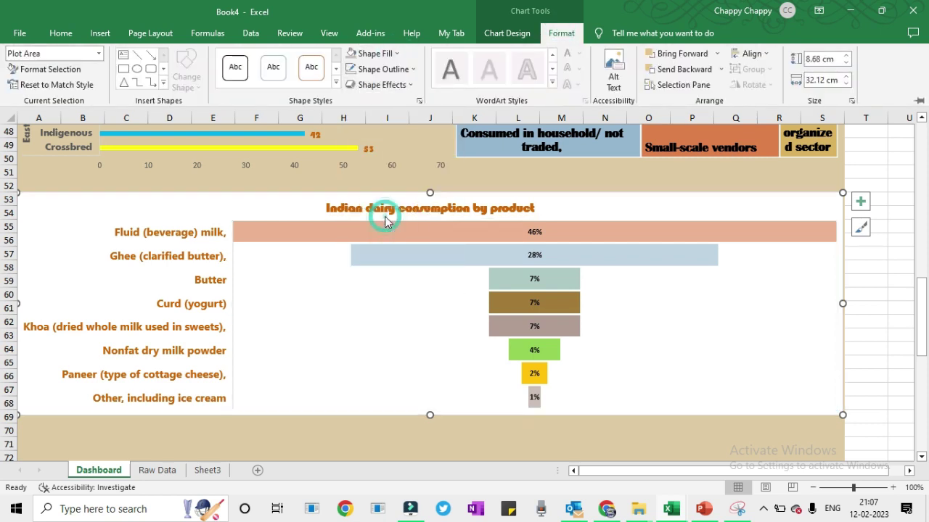
left_click(390, 70)
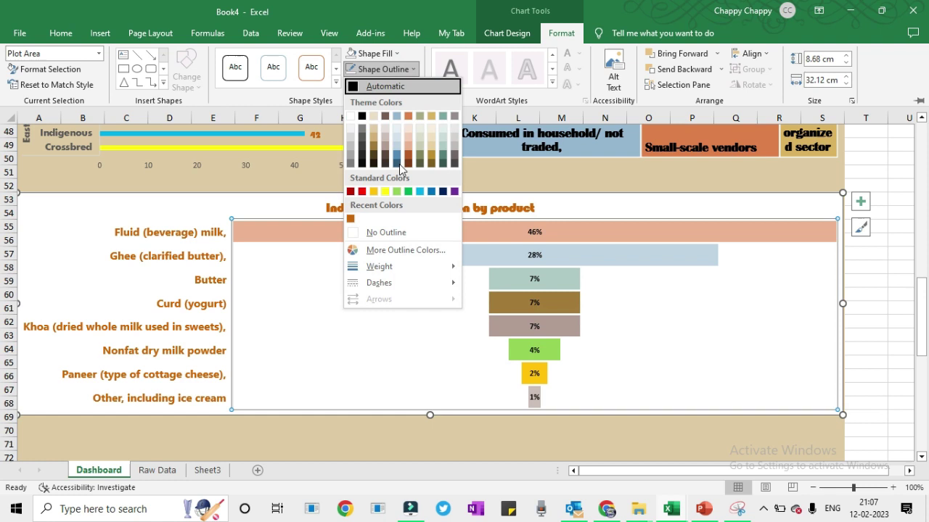
left_click(399, 233)
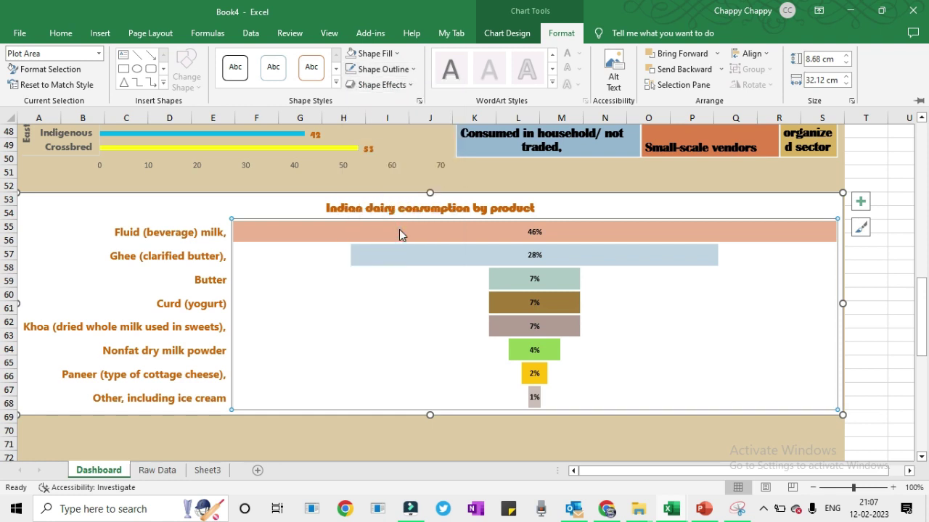
left_click(392, 423)
left_click(387, 333)
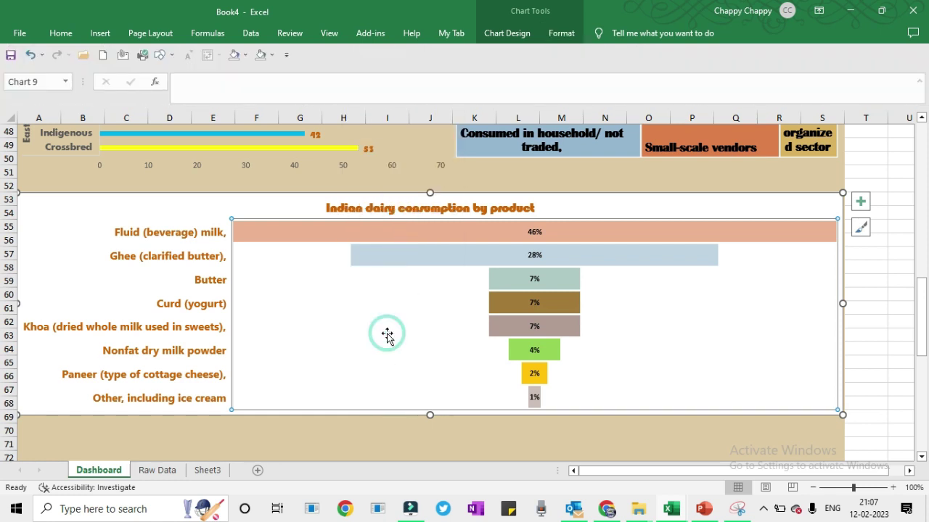
- Set the funnel chart's whole chart area to No Fill and No Outline
left_click(260, 201)
left_click(259, 198)
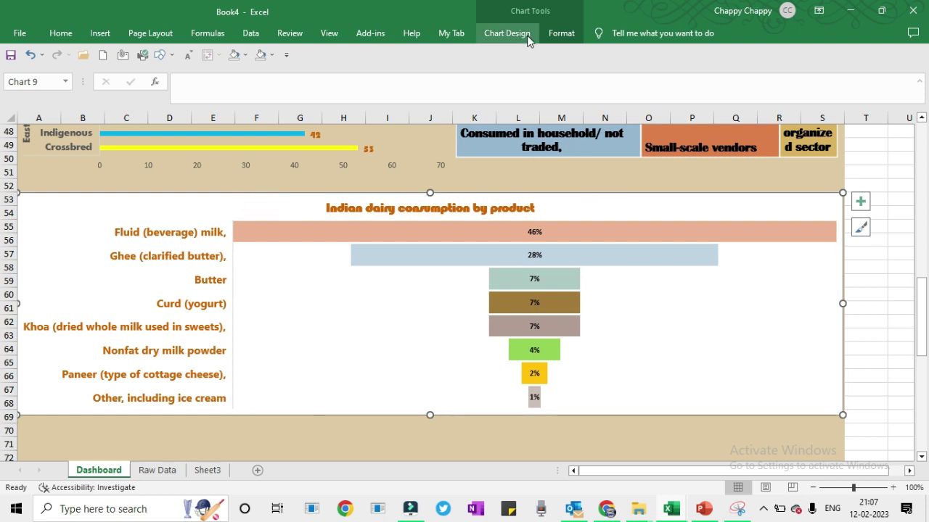
left_click(560, 33)
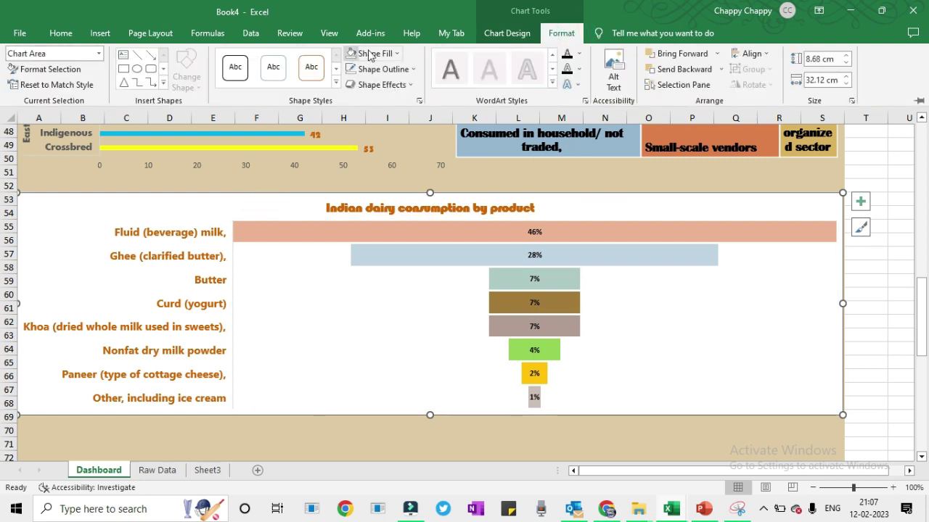
left_click(370, 54)
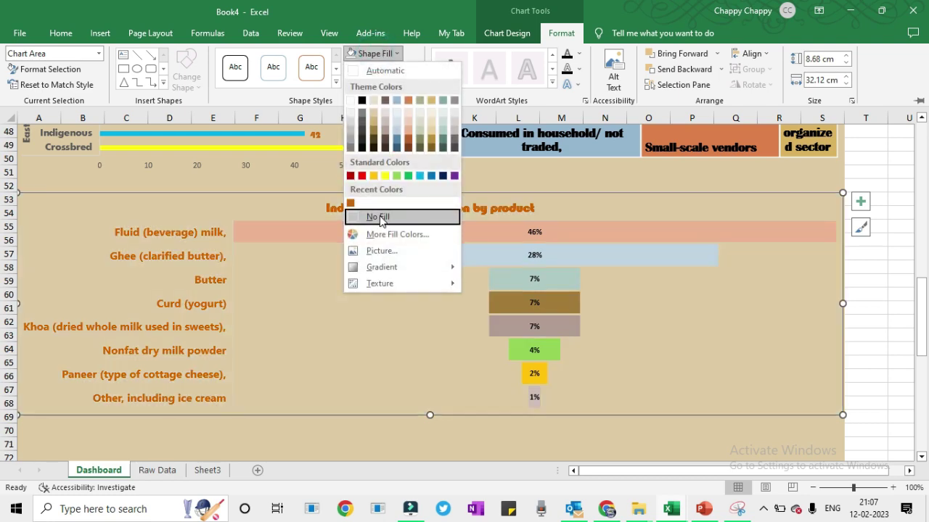
left_click(380, 218)
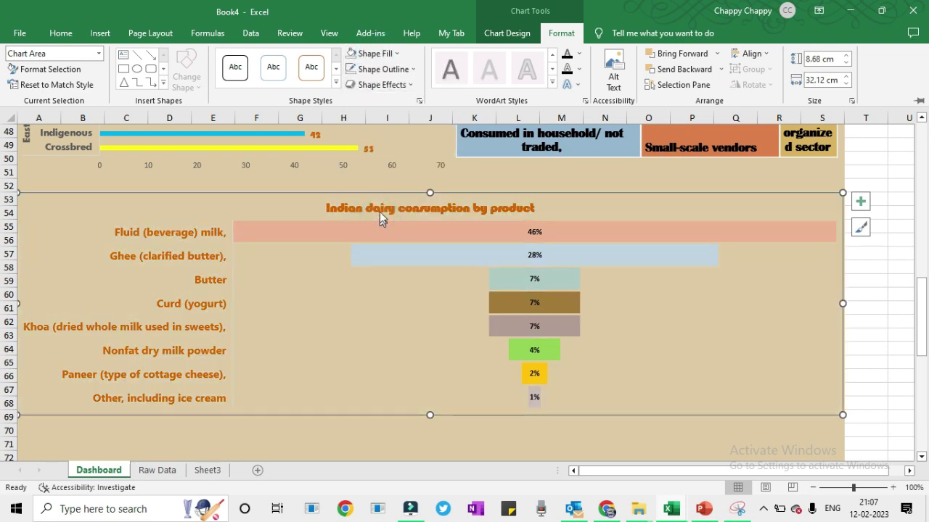
left_click(395, 69)
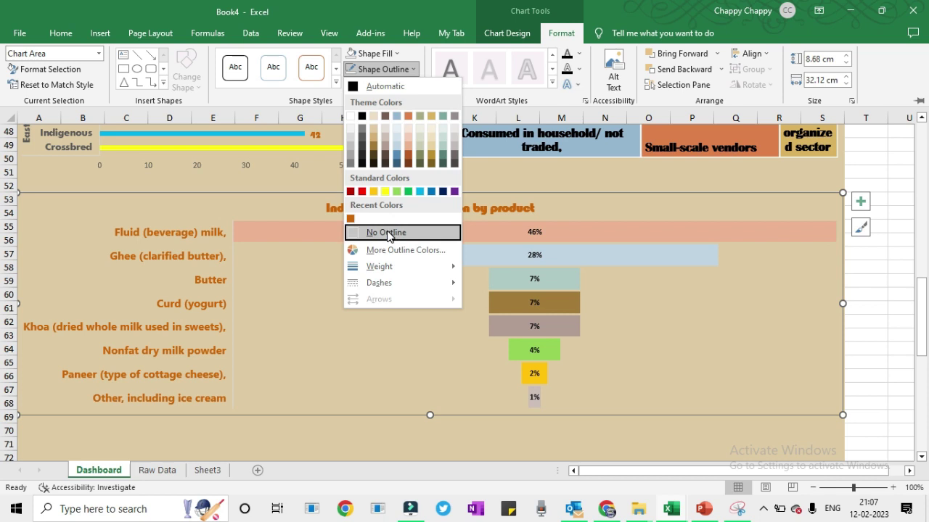
left_click(386, 233)
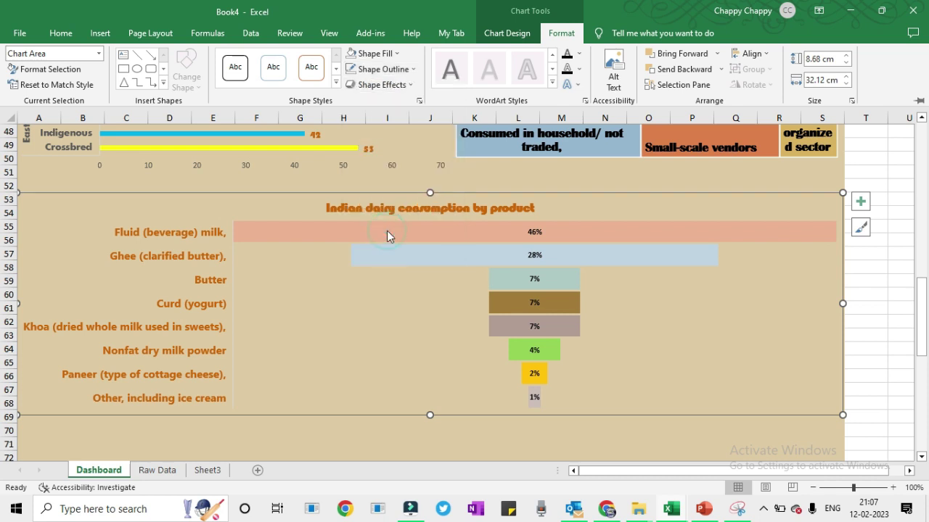
key("ctrl+F1")
- Increase the font size of the funnel chart's percentage data labels to 11
left_click(534, 232)
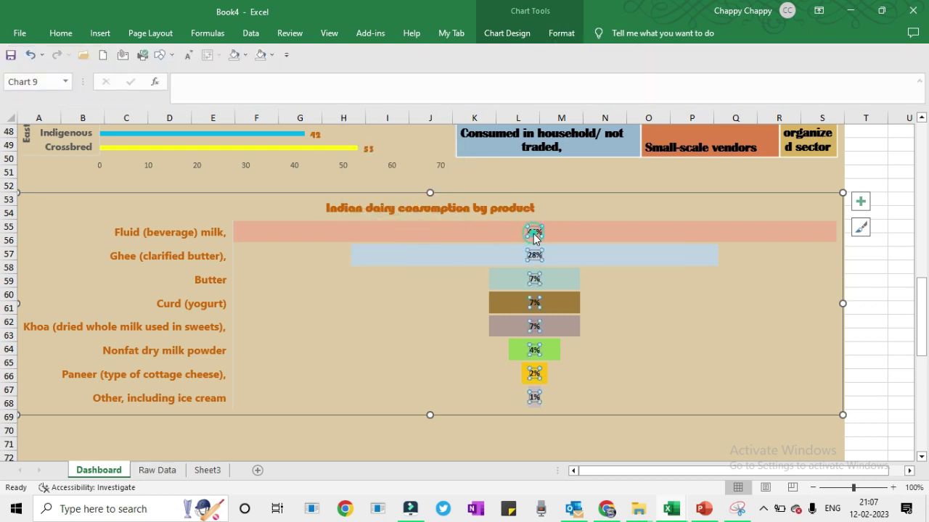
left_click(65, 33)
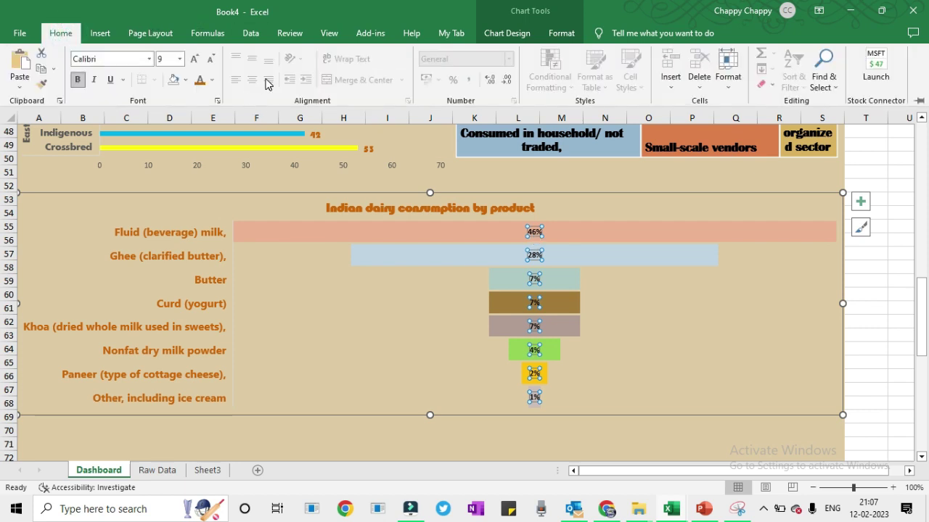
left_click(194, 59)
left_click(195, 59)
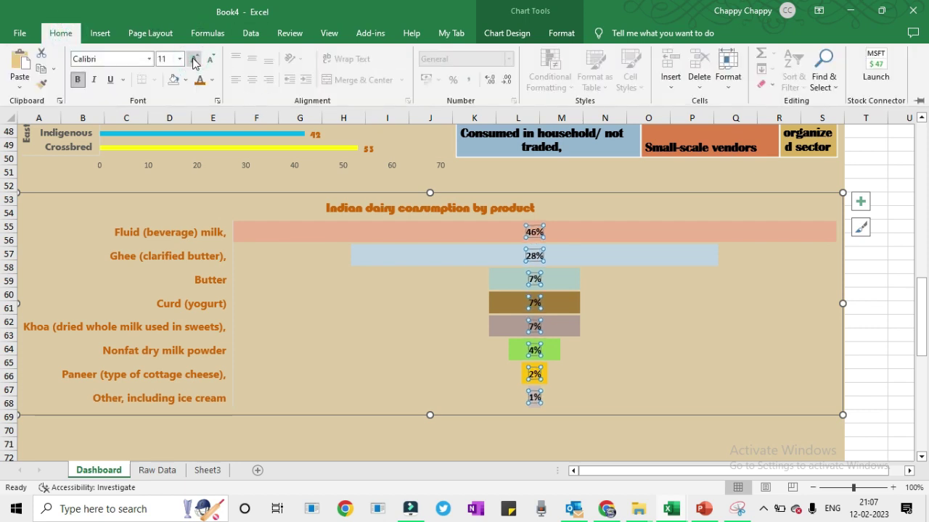
left_click(195, 60)
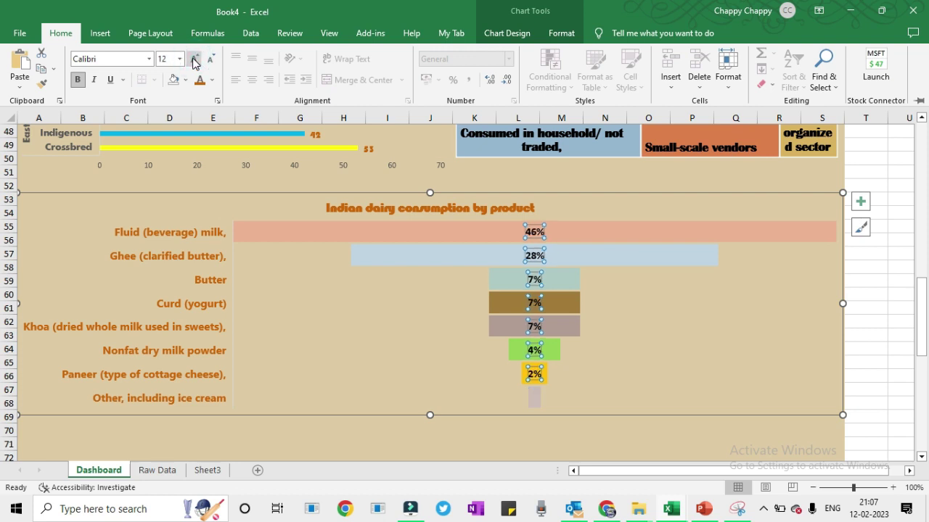
left_click(210, 62)
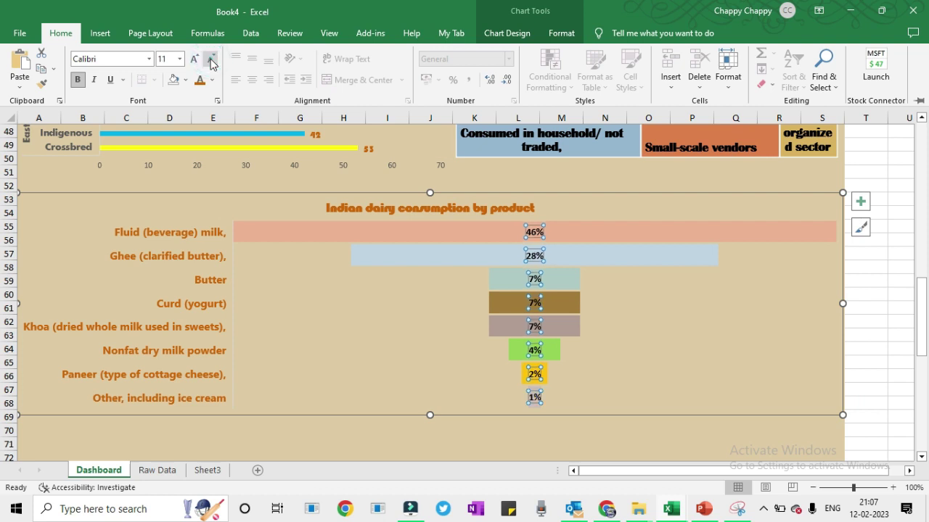
left_click(371, 330)
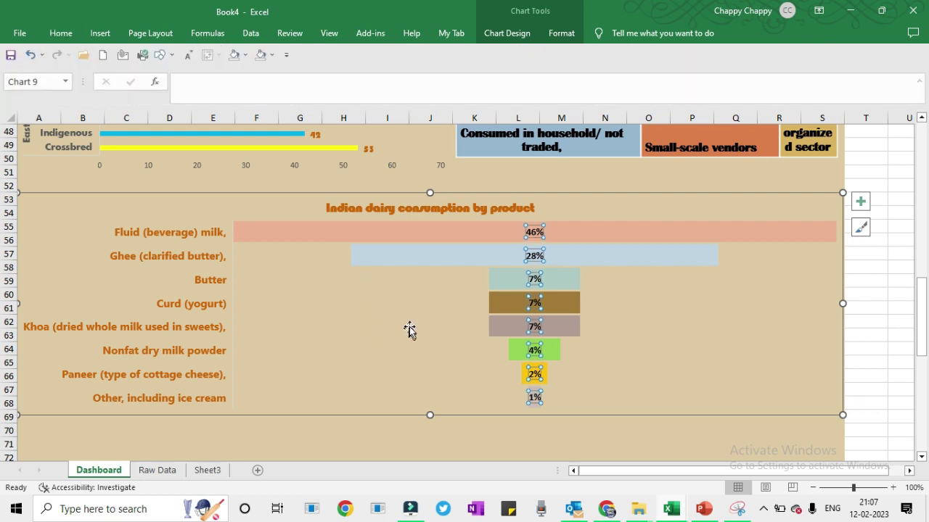
- Apply the preset shape style with an orange outline to the funnel chart's bars
left_click(404, 232)
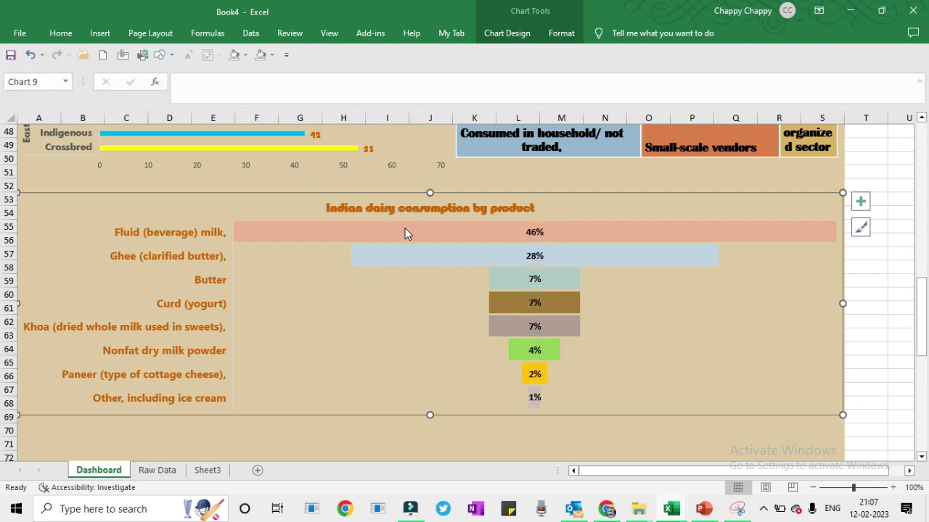
left_click(404, 232)
left_click(404, 232)
left_click(405, 232)
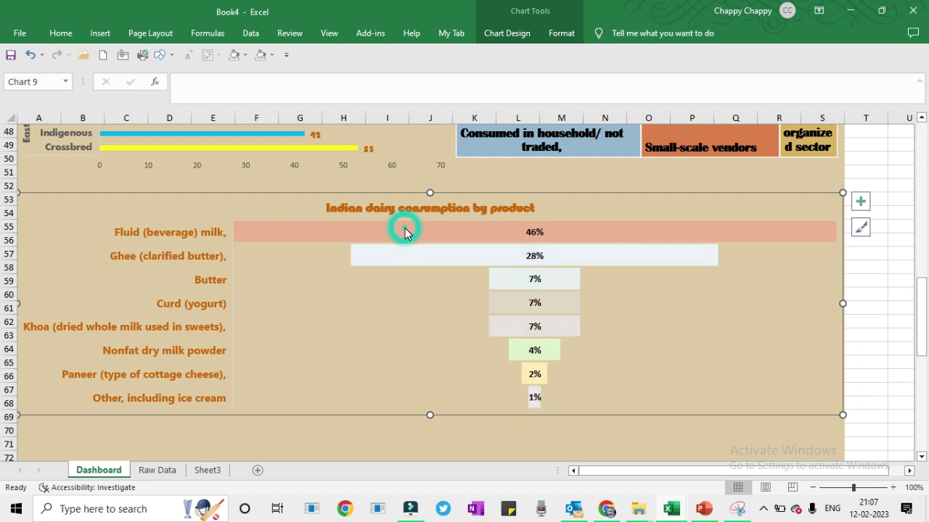
left_click(557, 34)
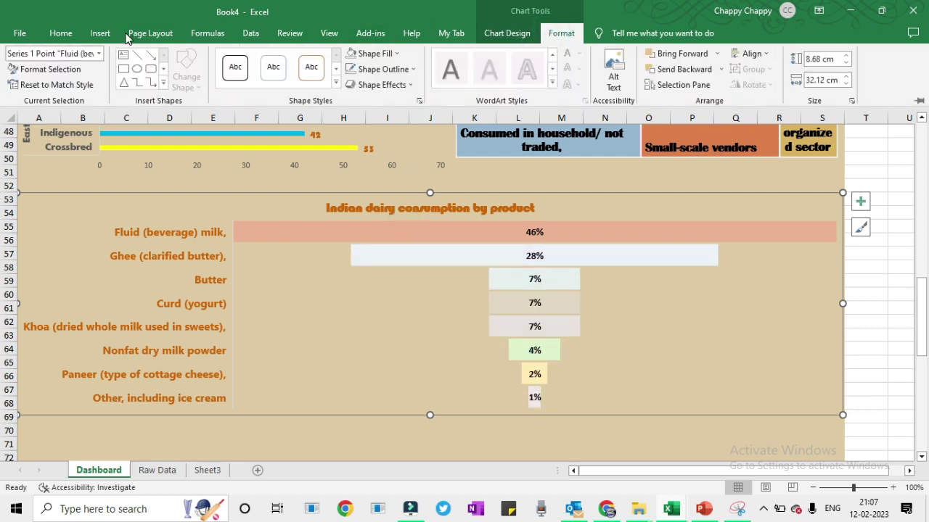
left_click(336, 71)
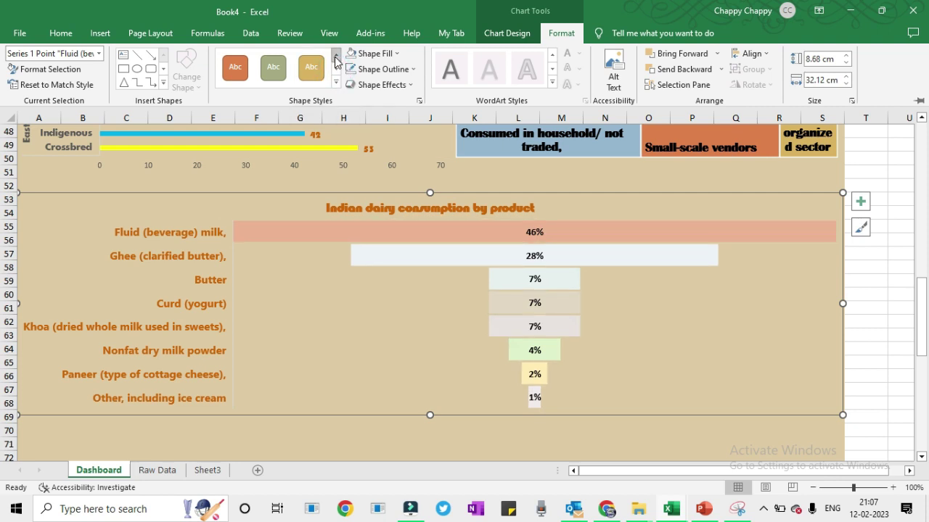
left_click(335, 56)
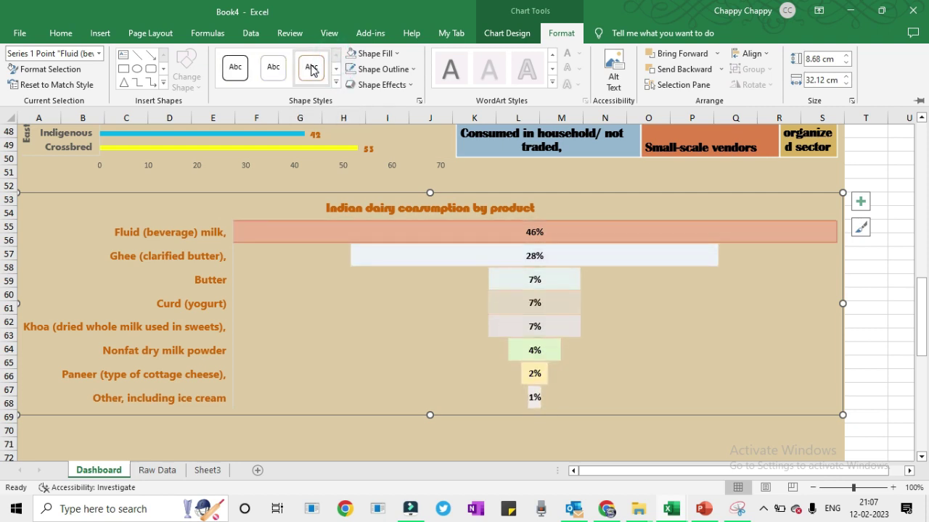
left_click(312, 69)
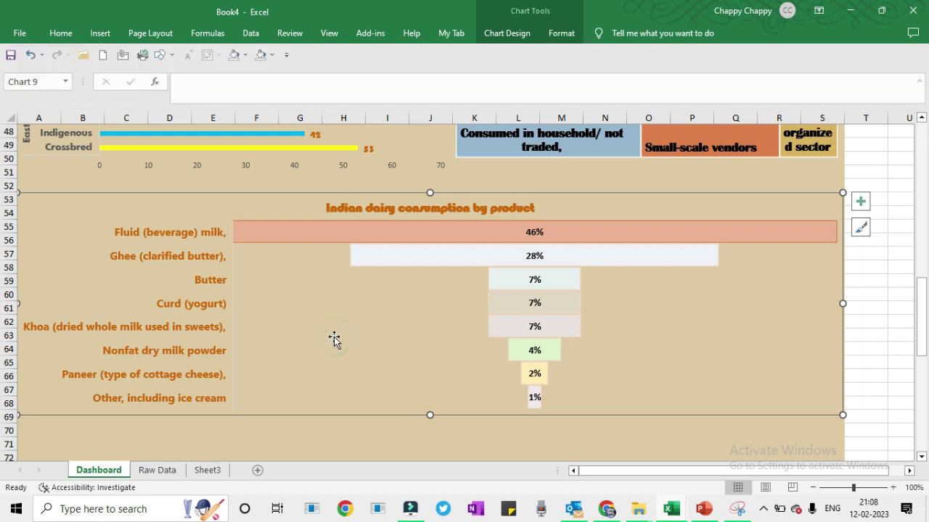
left_click(320, 444)
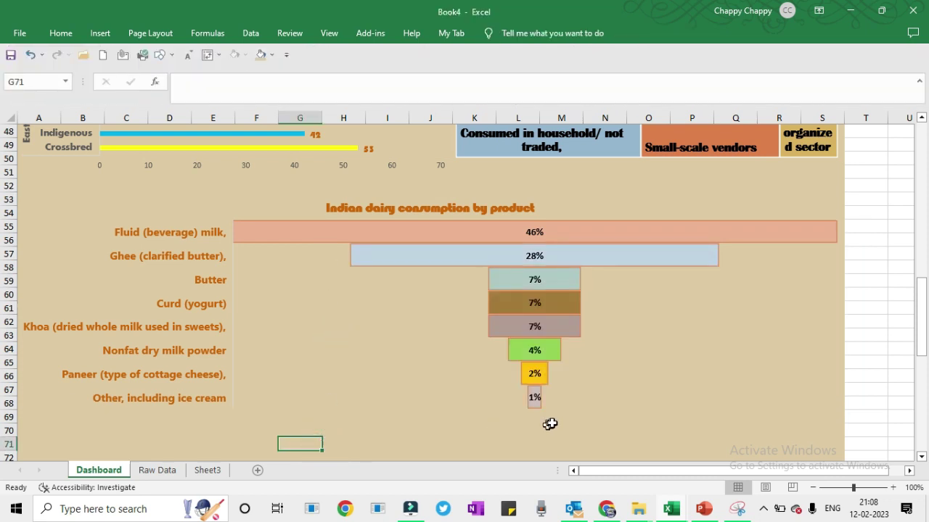
mouse_move(641, 233)
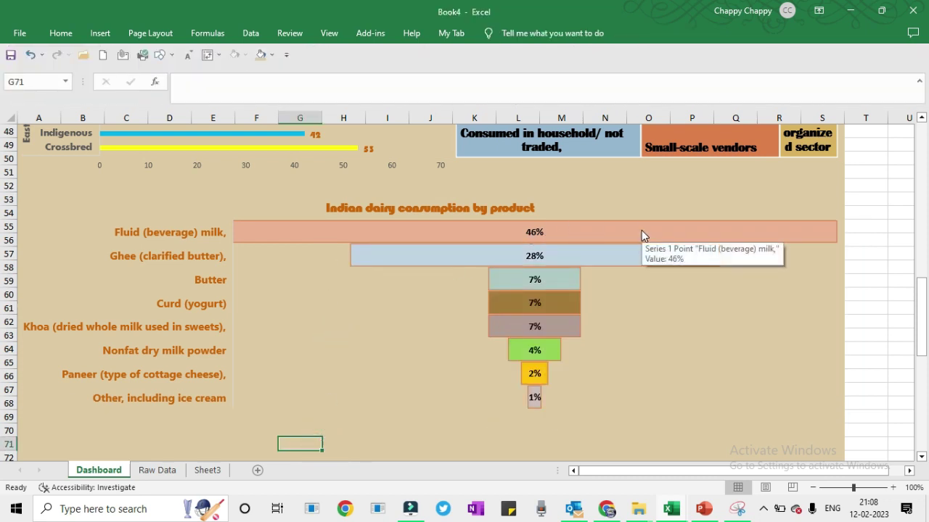
key("ctrl+1")
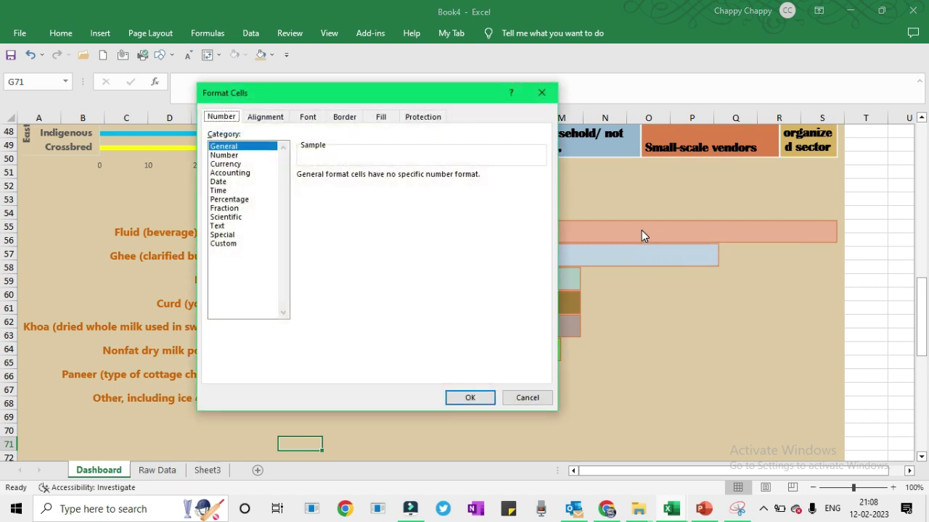
left_click(544, 91)
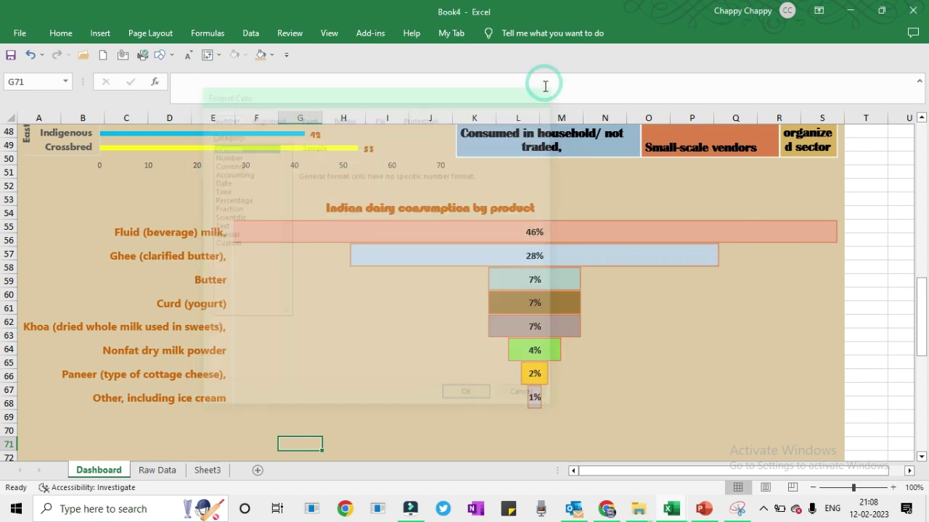
- Examine the funnel chart's chart element options for data labels, axis titles and axes
left_click(631, 231)
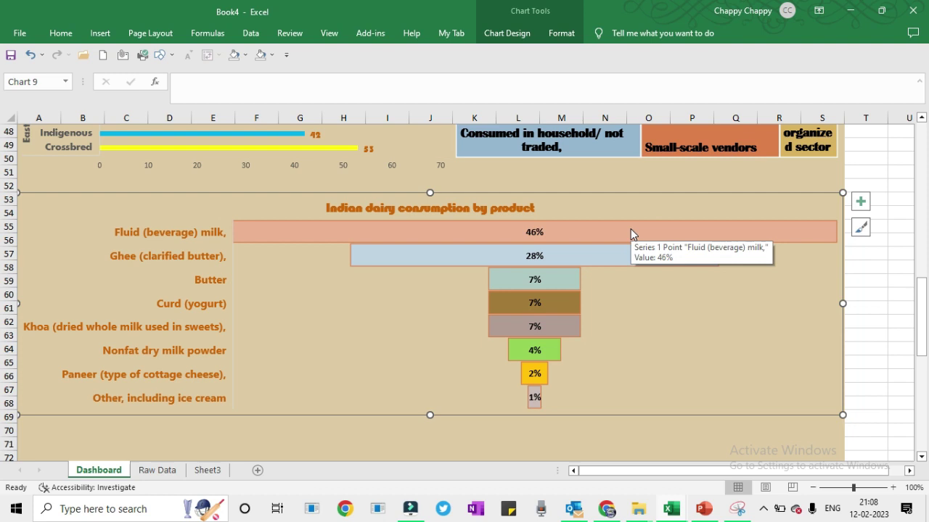
left_click(865, 208)
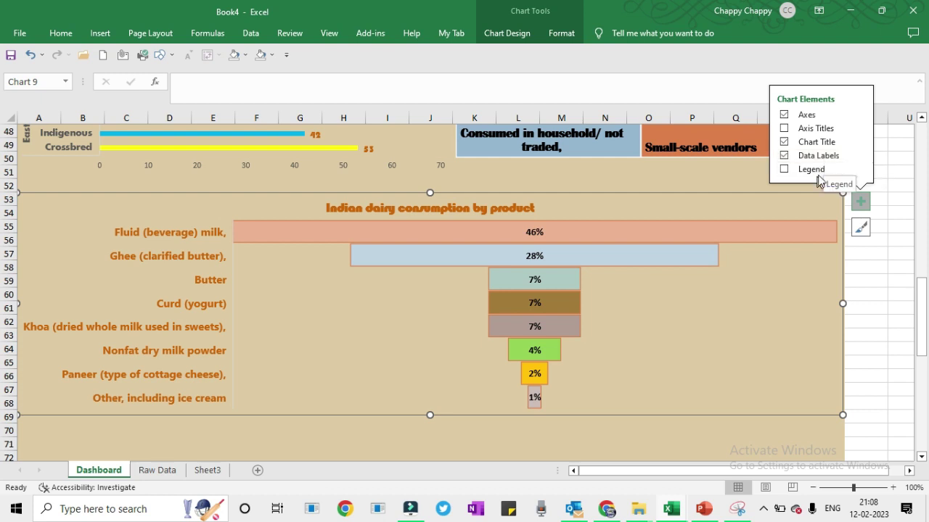
left_click(860, 158)
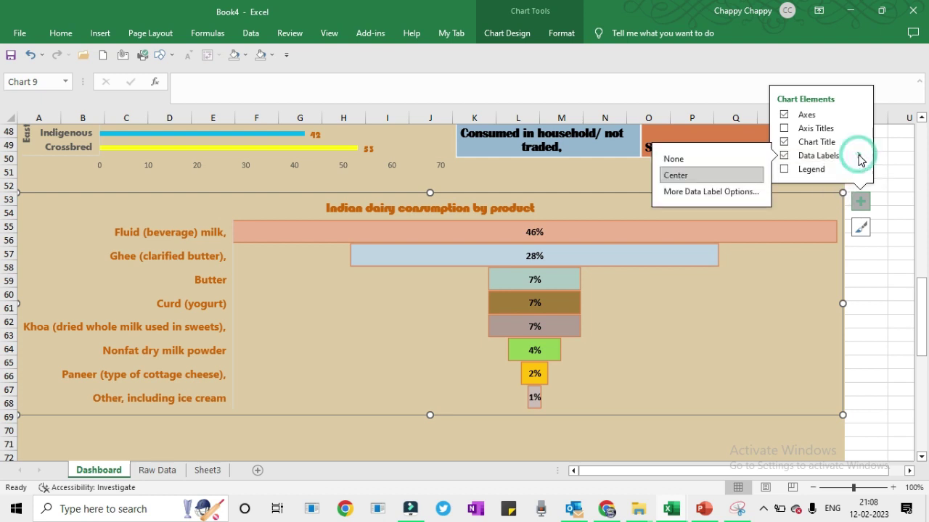
left_click(816, 127)
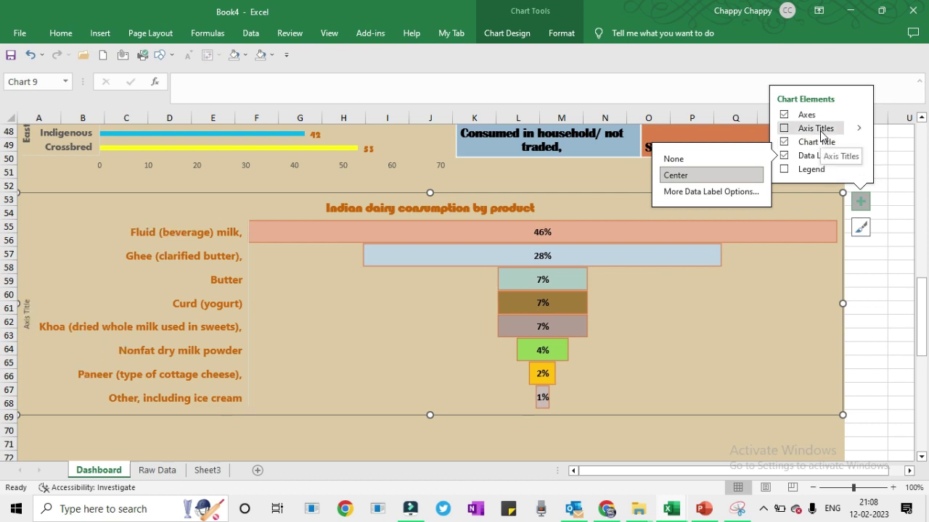
left_click(858, 116)
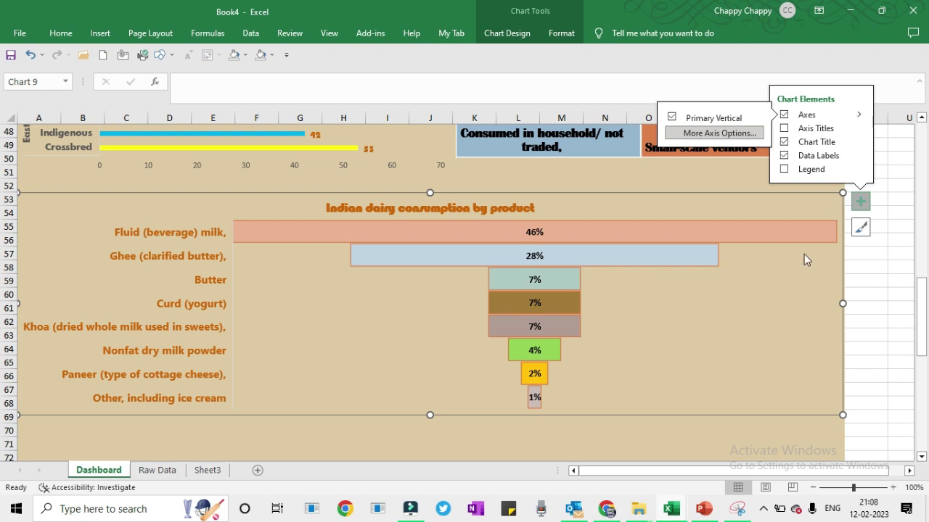
left_click(684, 442)
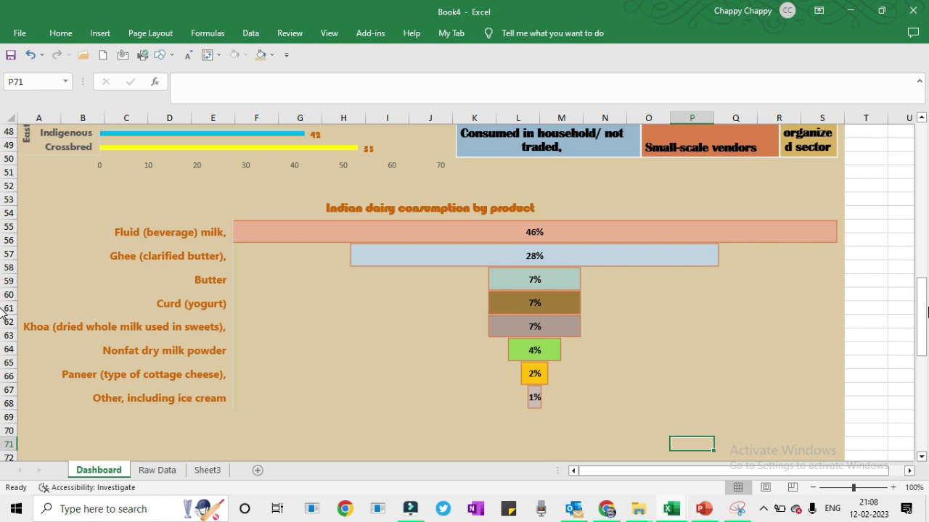
- Switch to the reference Dashboard workbook, examine its chart layout, and return to the Book4 workbook
key("alt+Tab")
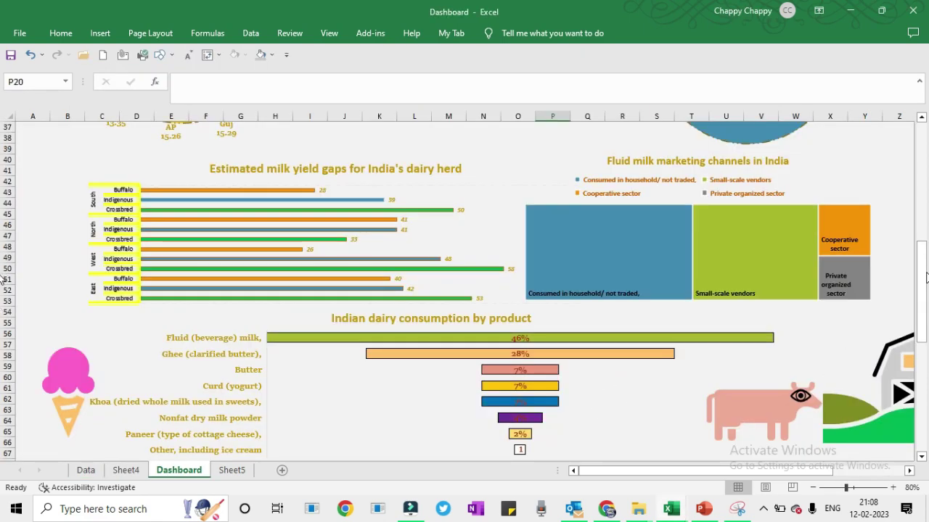
left_click_drag(925, 277, 926, 148)
key("alt+Tab")
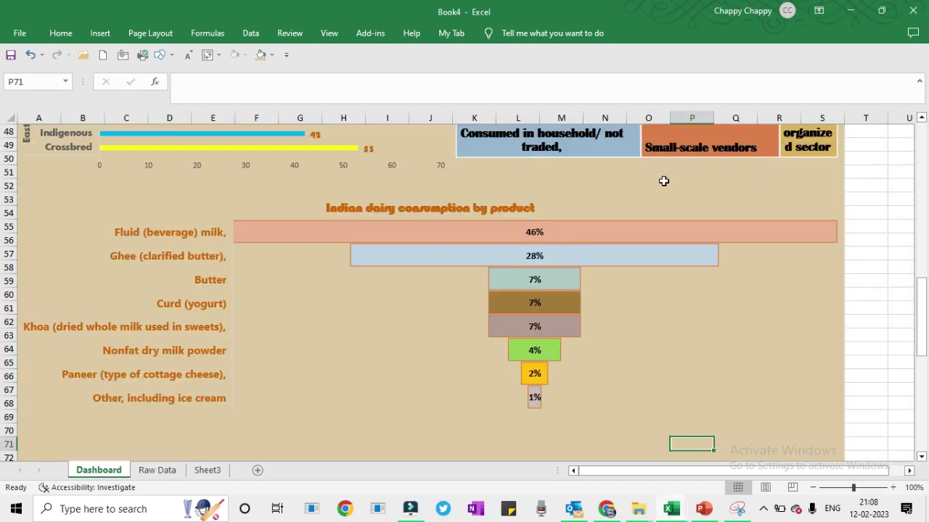
- Search the icon library for "cow" and select the cow icon for insertion into the Dashboard sheet
left_click_drag(924, 290, 927, 123)
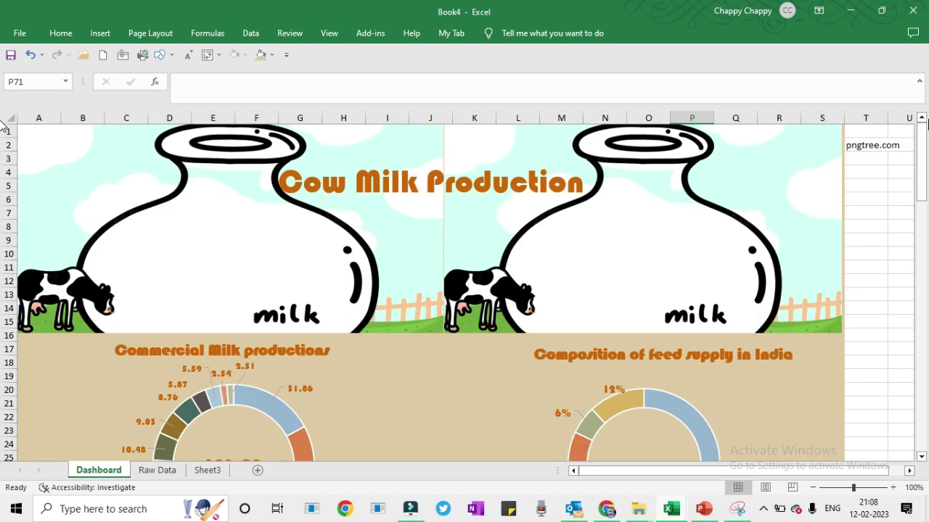
left_click(58, 34)
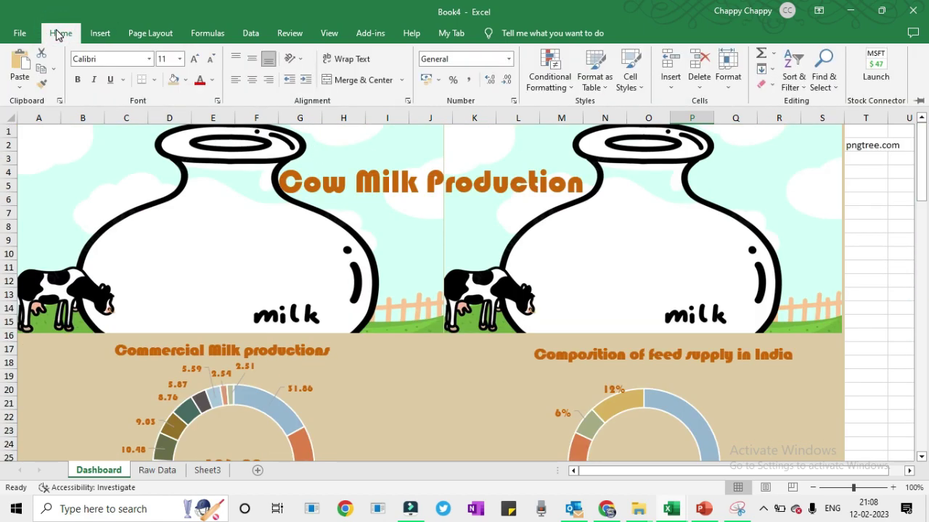
left_click(99, 34)
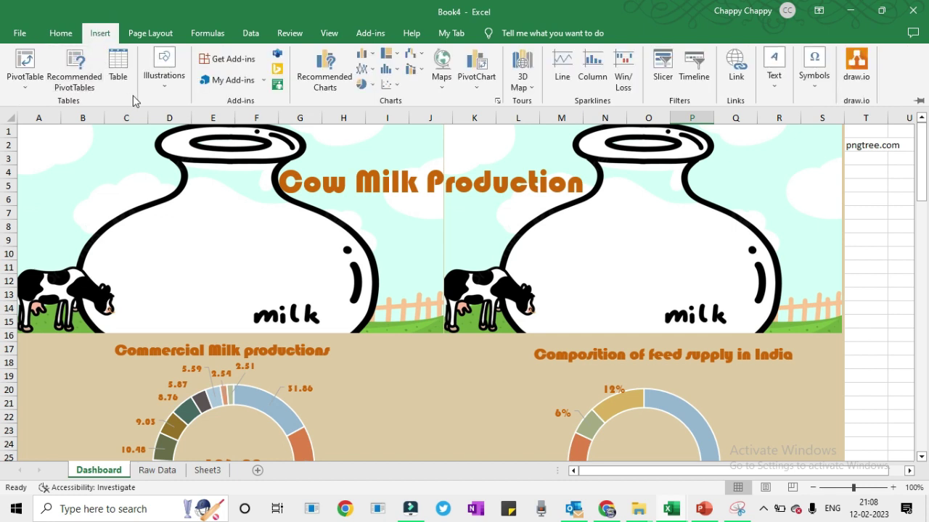
left_click(171, 82)
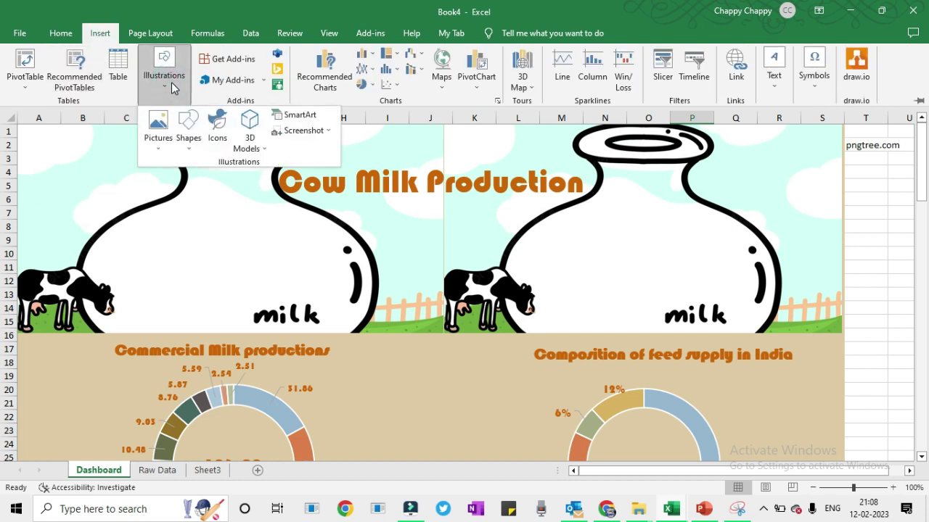
left_click(221, 143)
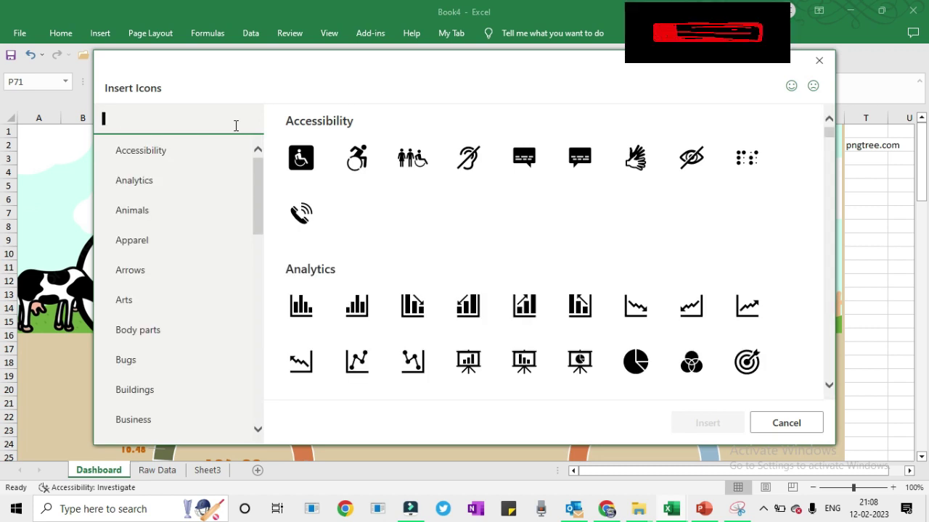
left_click(190, 125)
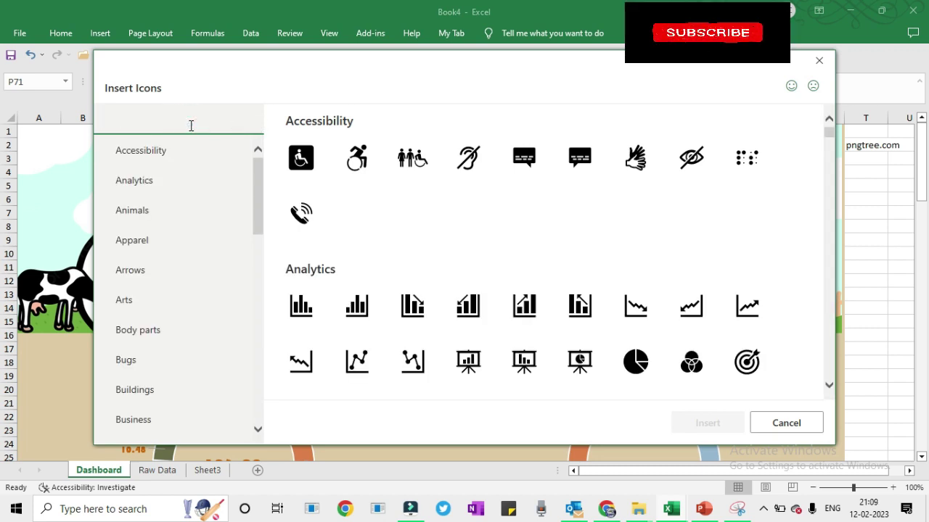
type("cow")
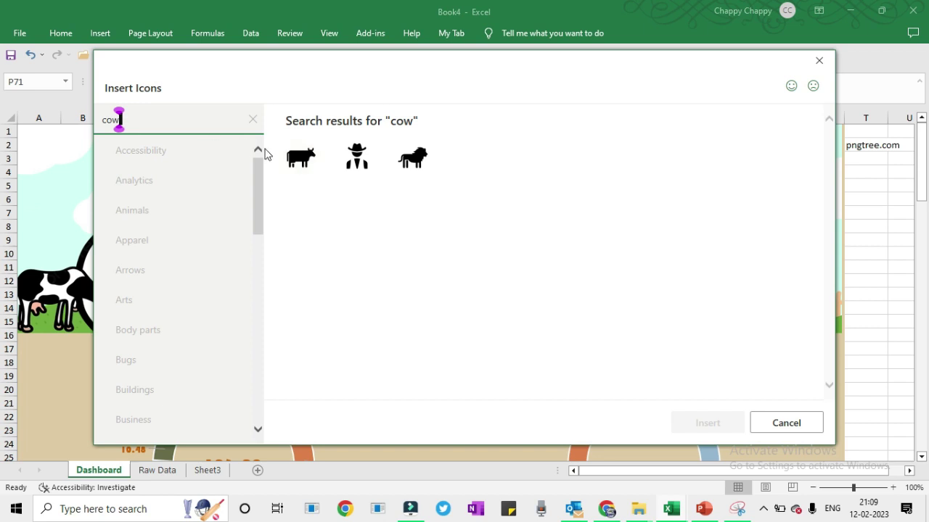
left_click(317, 142)
- Search the icon library for "farm" and add the icon of a barn with sun and fields to the selection
left_click(162, 121)
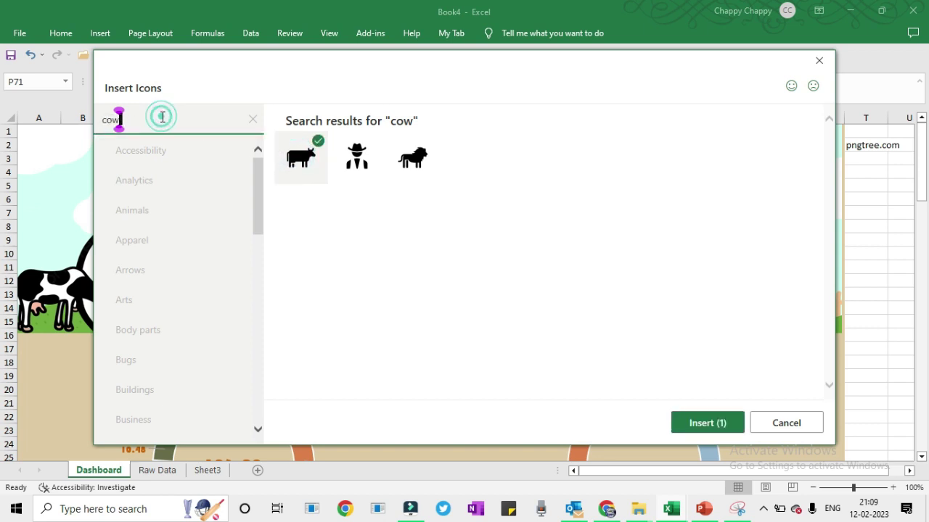
key("BackSpace")
key("BackSpace")
key("BackSpace")
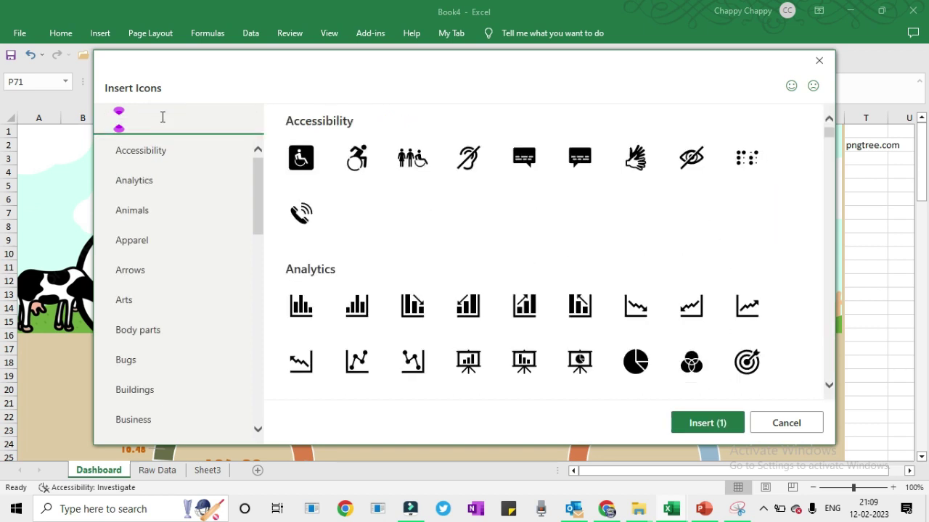
type("farm")
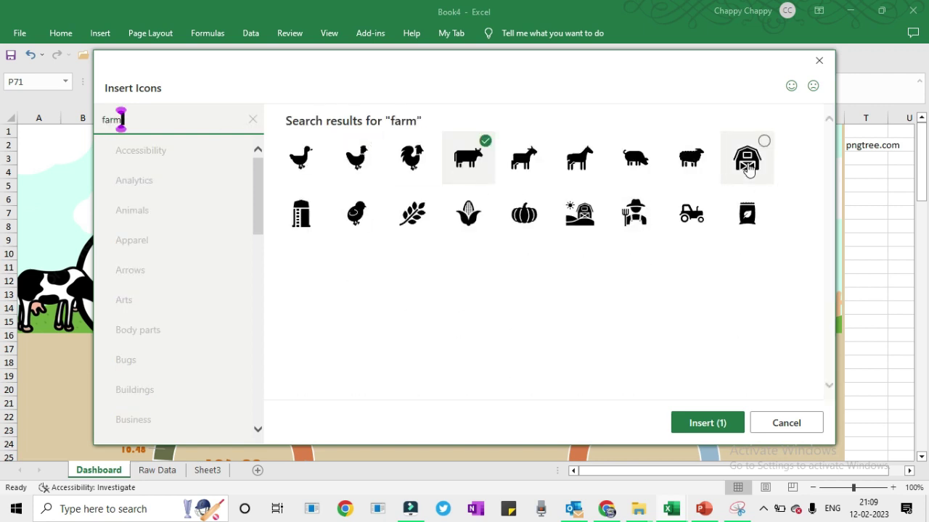
left_click(583, 210)
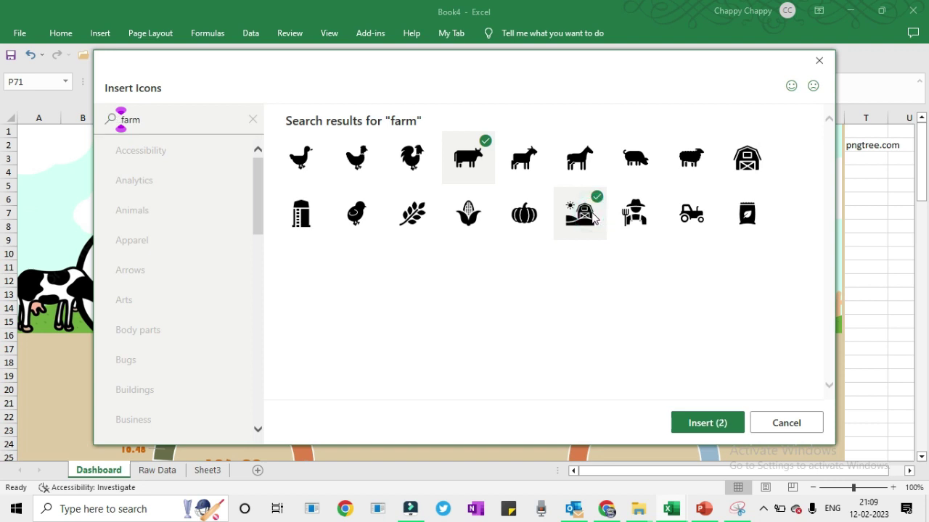
- Search the icon library for "tree" and add the round leafy tree and the pine forest icons to the selection
left_click(155, 115)
key("BackSpace")
key("BackSpace")
key("BackSpace")
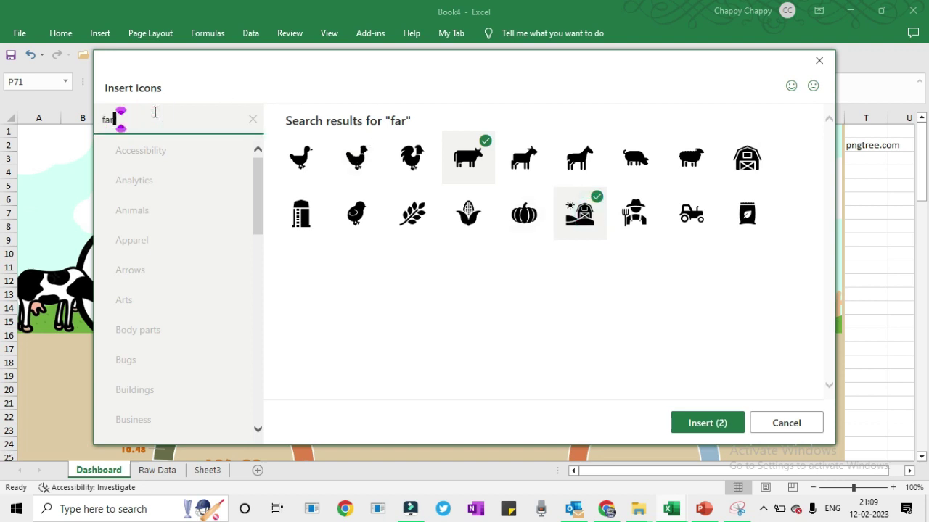
key("BackSpace")
type("tree")
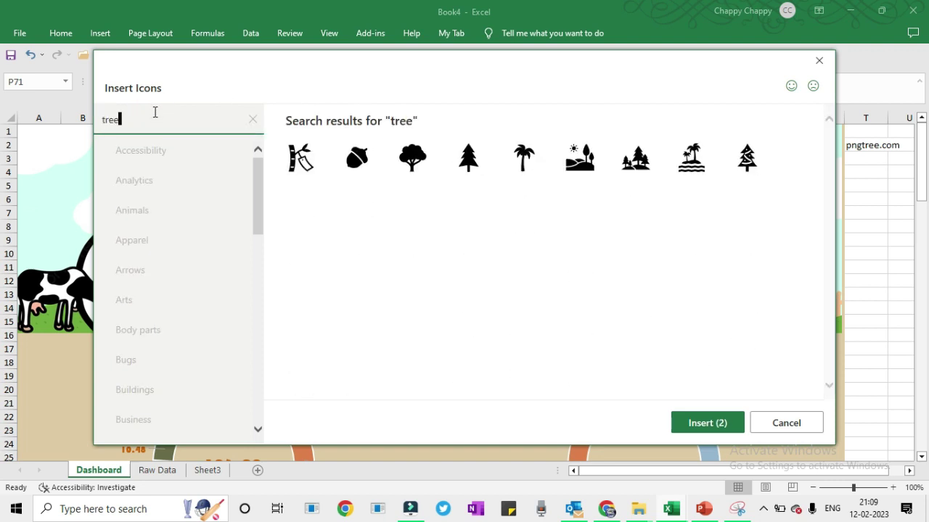
left_click(423, 166)
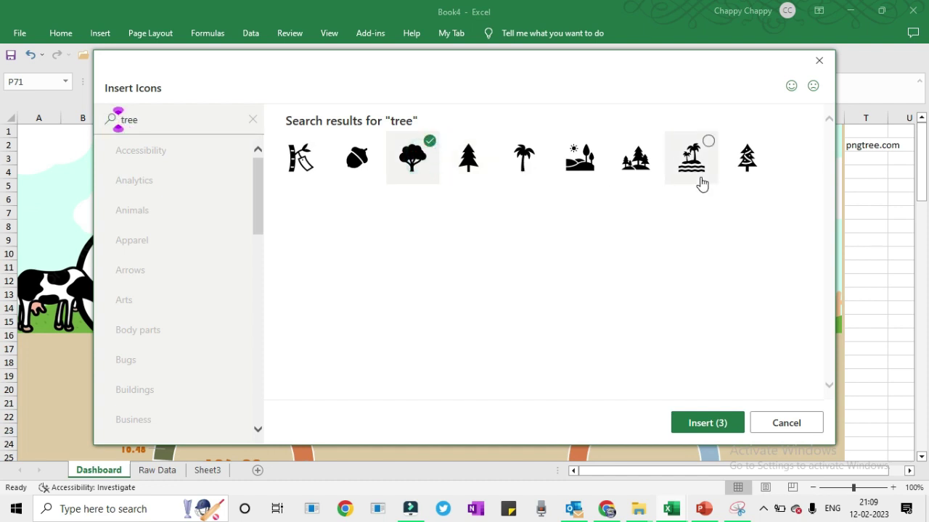
left_click(648, 171)
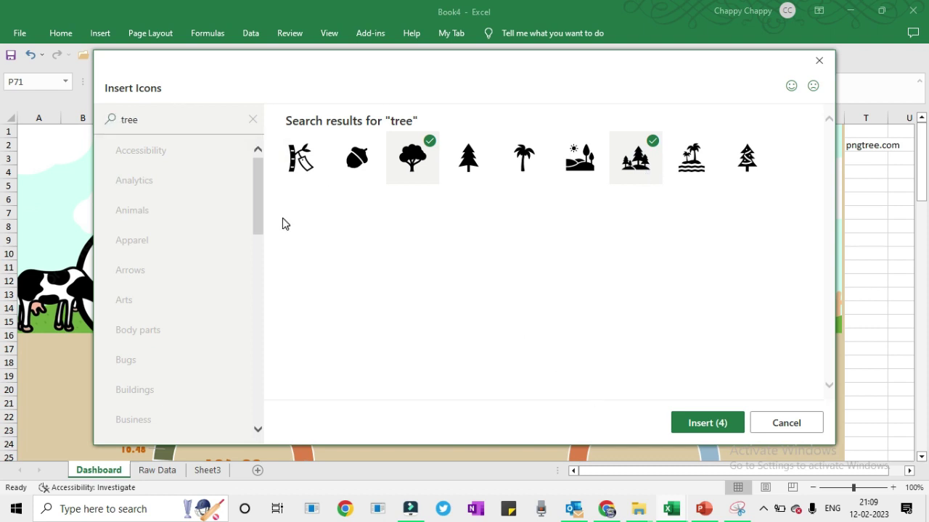
- Search the icon library for "bottle", add the baby bottle icon to the selection, and insert all the selected icons
left_click(148, 114)
key("BackSpace")
key("BackSpace")
key("BackSpace")
key("BackSpace")
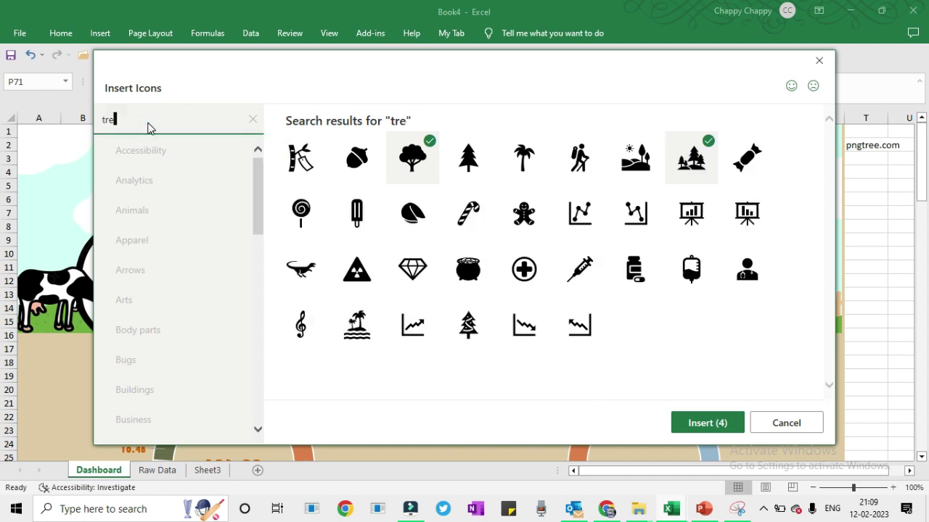
type("b")
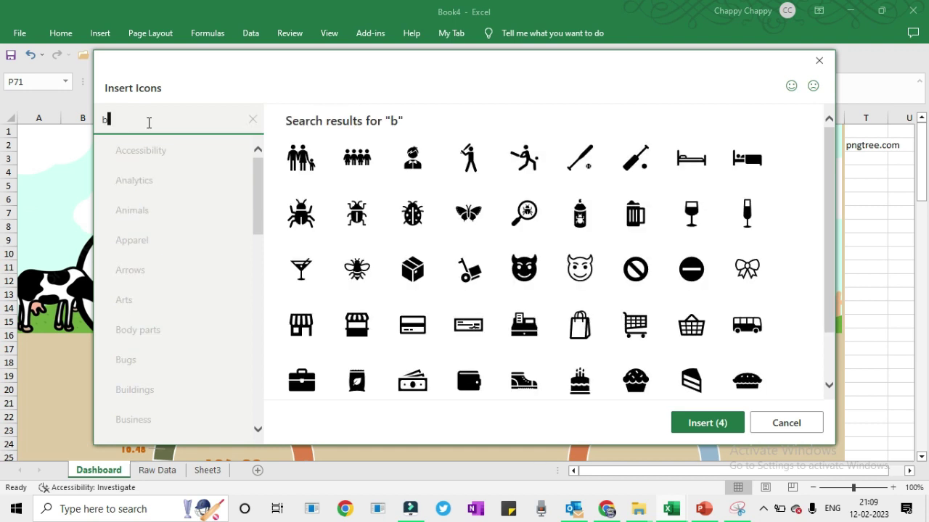
type("oll")
key("BackSpace")
key("BackSpace")
key("BackSpace")
type("tll")
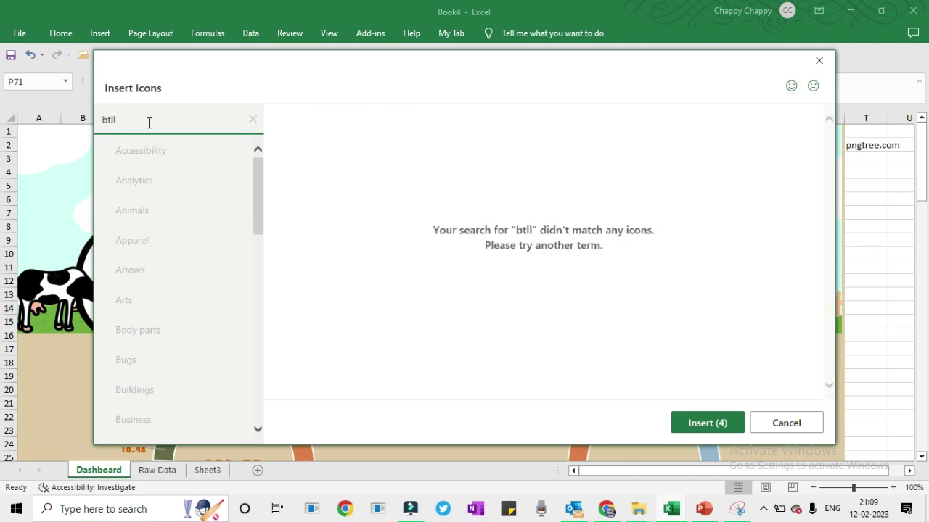
key("BackSpace")
key("BackSpace")
key("BackSpace")
type("ottle")
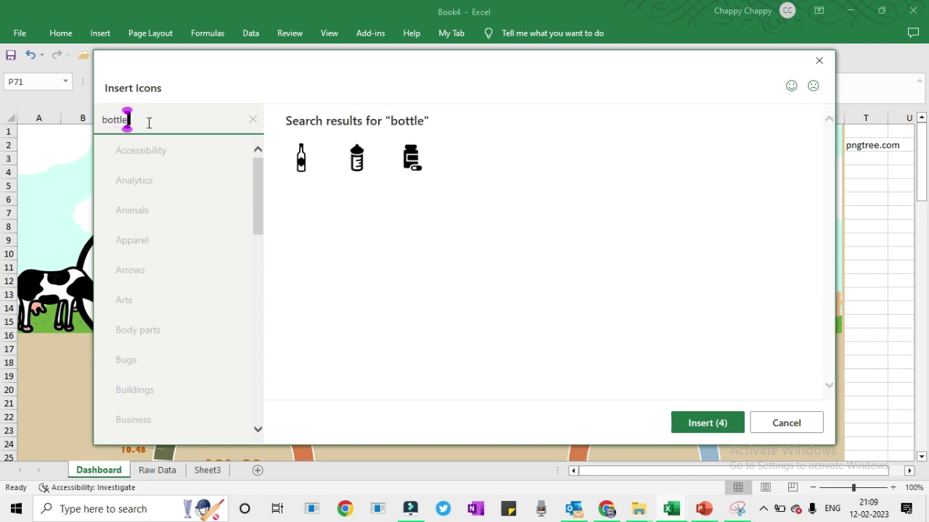
left_click(361, 164)
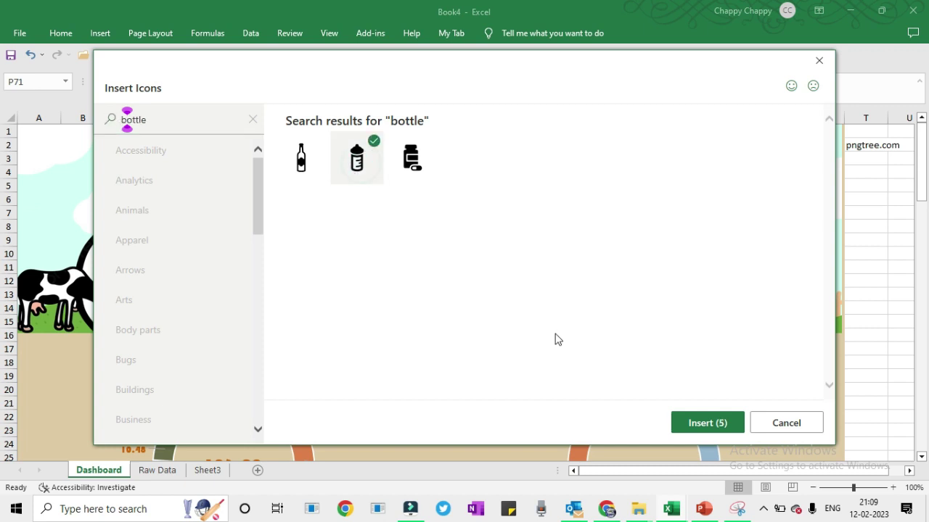
left_click(703, 426)
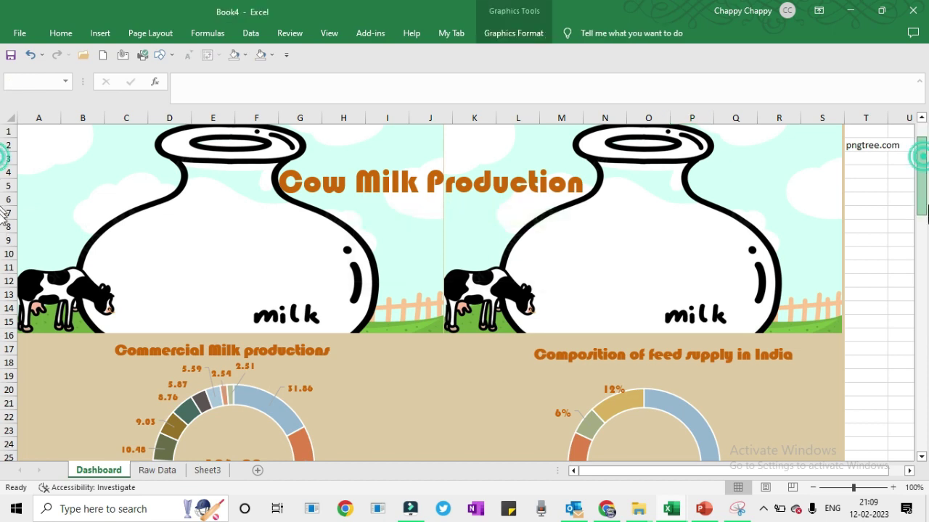
- Move the inserted icons beside the dashboard header around columns T and U, and separate the baby bottle icon below the others
left_click(923, 225)
left_click_drag(923, 270, 923, 350)
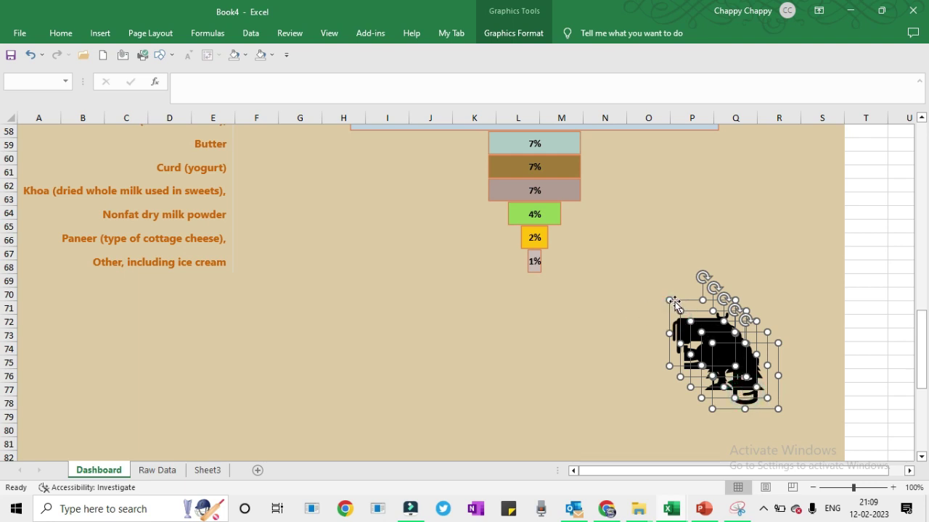
left_click_drag(673, 306, 588, 308)
left_click_drag(647, 351, 896, 128)
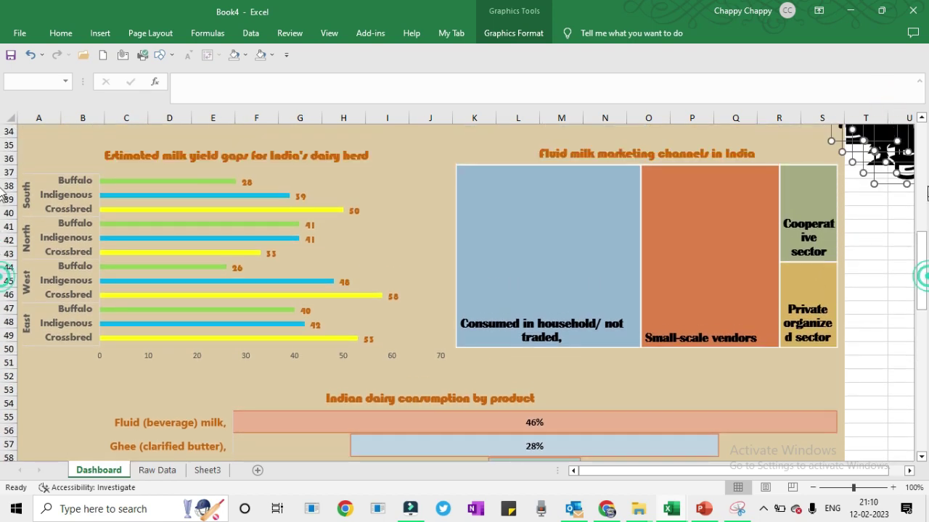
left_click_drag(923, 262, 927, 195)
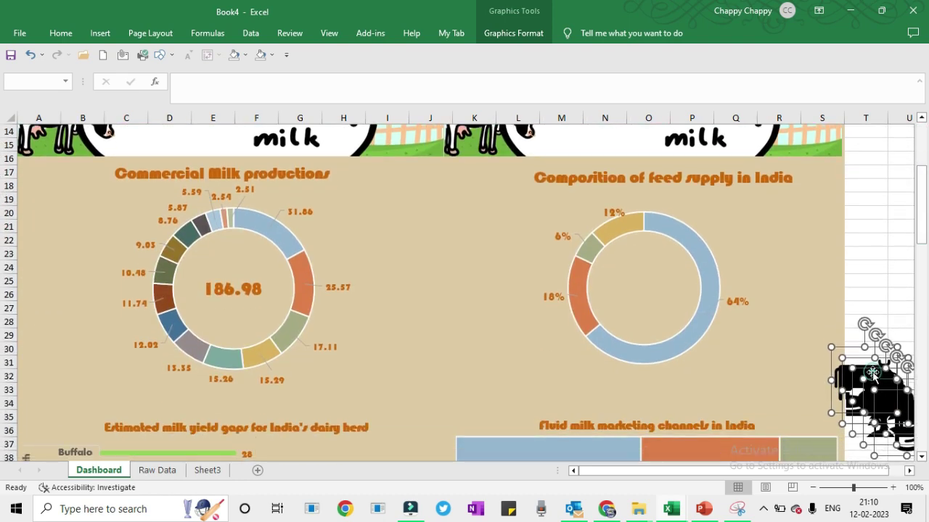
left_click_drag(874, 373, 877, 112)
left_click_drag(868, 401, 893, 183)
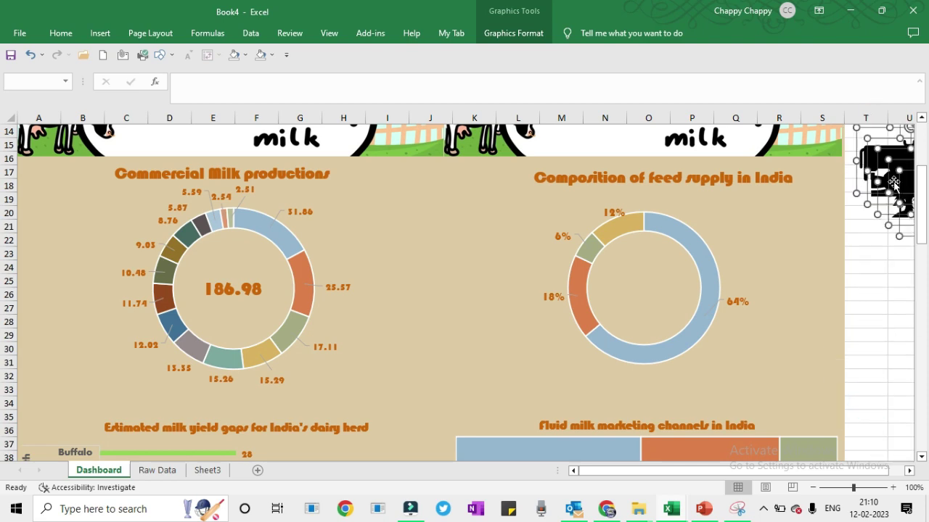
scroll(923, 195, "up", 4)
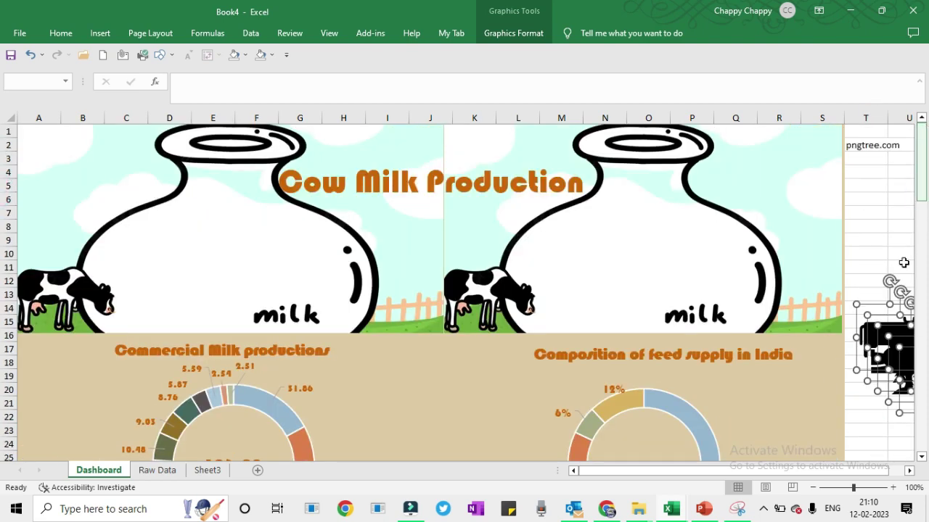
left_click_drag(888, 335, 873, 183)
left_click(893, 284)
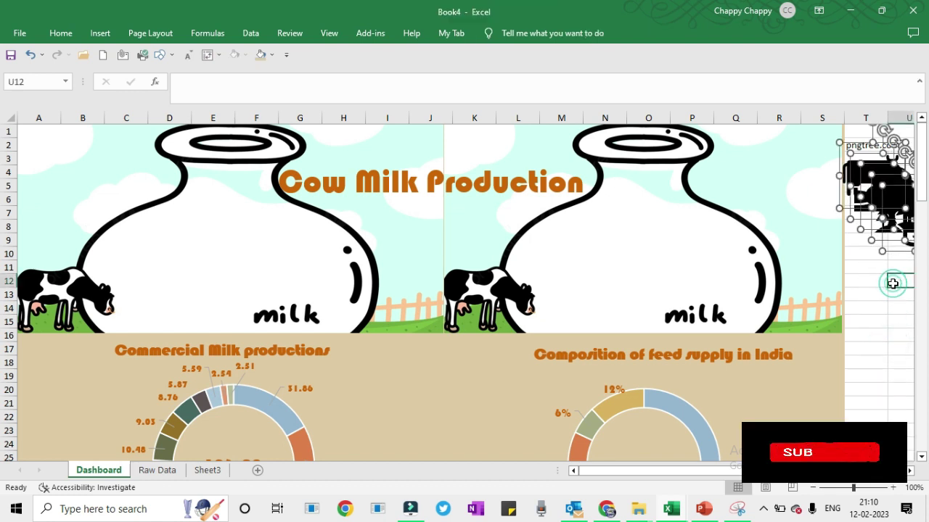
left_click(901, 226)
left_click_drag(902, 226, 867, 335)
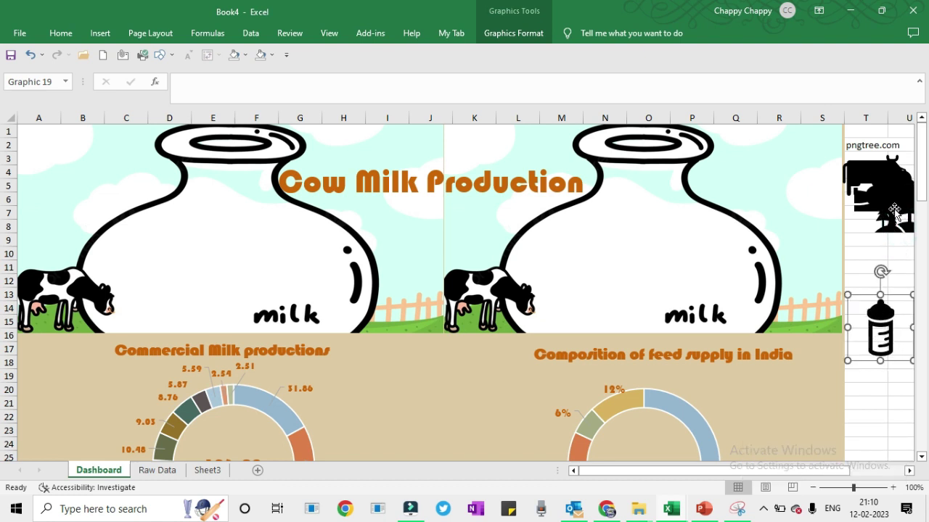
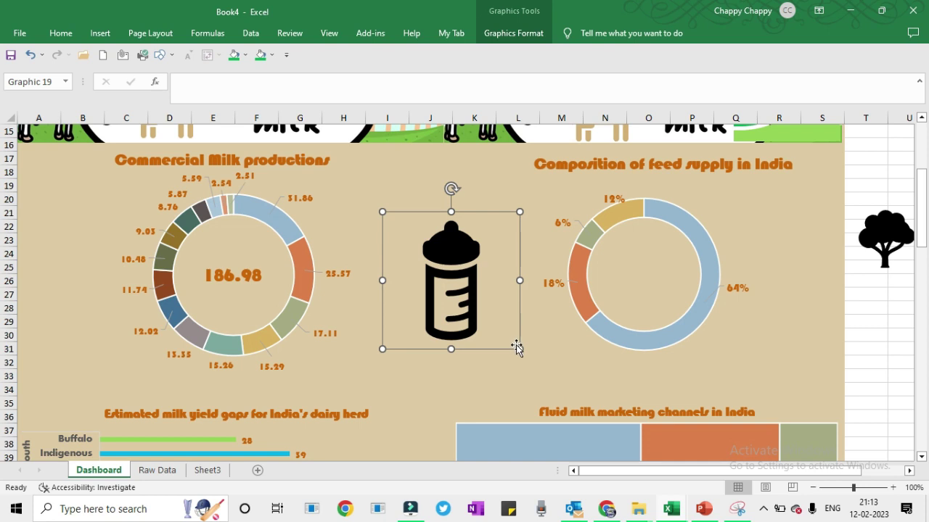
- Enlarge the baby bottle icon slightly and position it between the two doughnut charts
left_click_drag(518, 347, 522, 352)
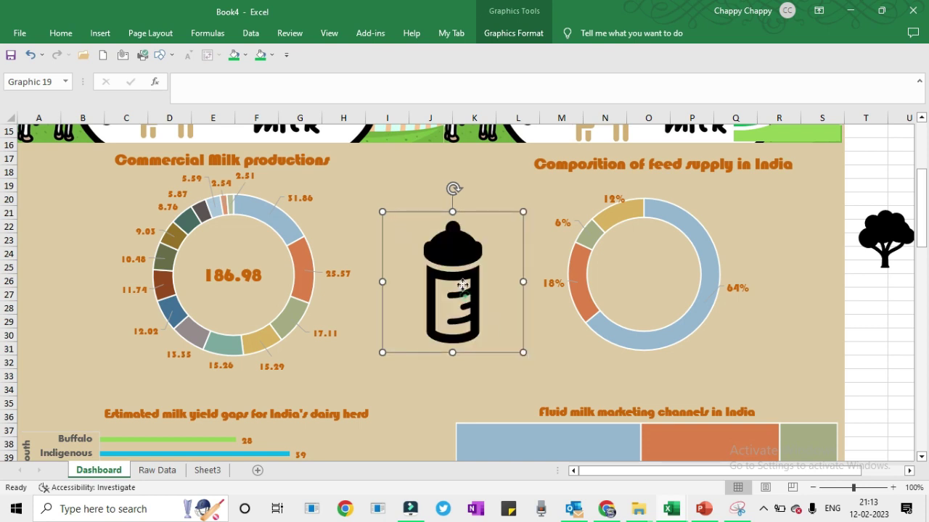
left_click_drag(462, 285, 454, 257)
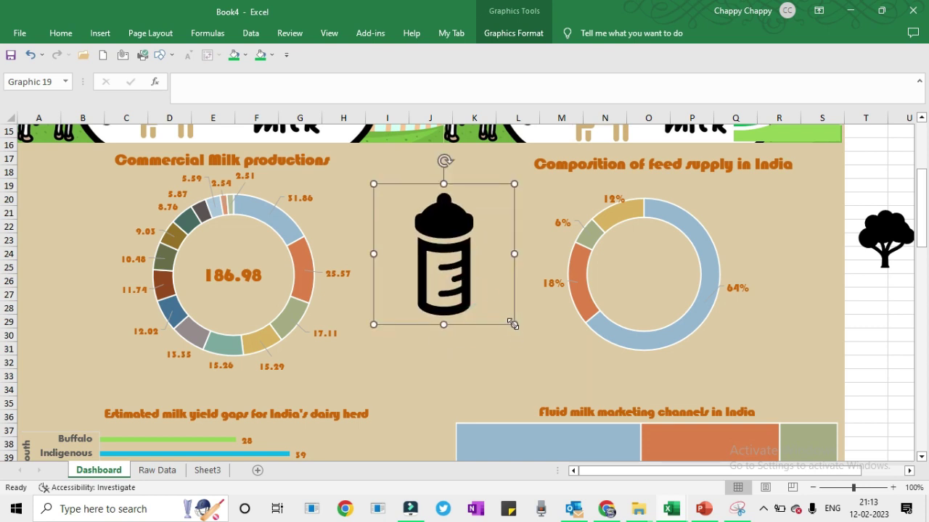
left_click_drag(513, 324, 520, 334)
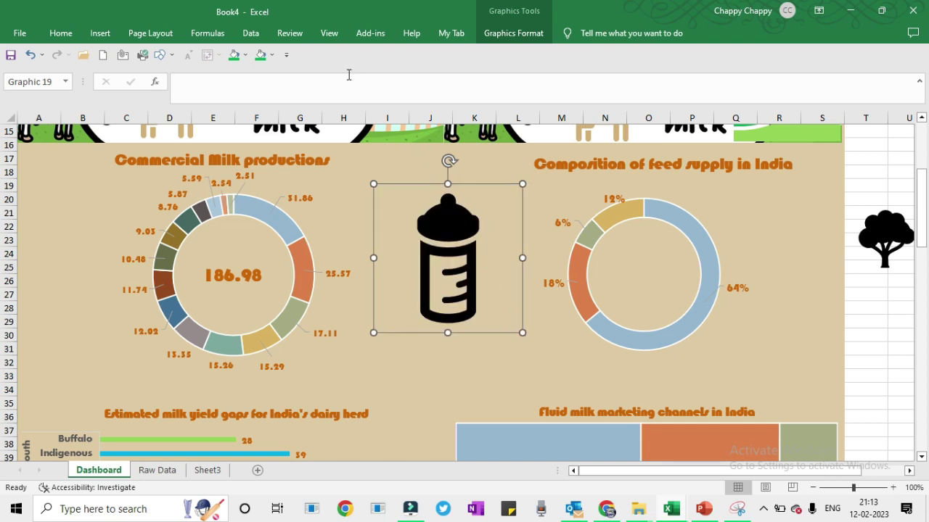
- Fill the baby bottle icon with a darker tan theme colour and set its transparency to 50%
left_click(246, 56)
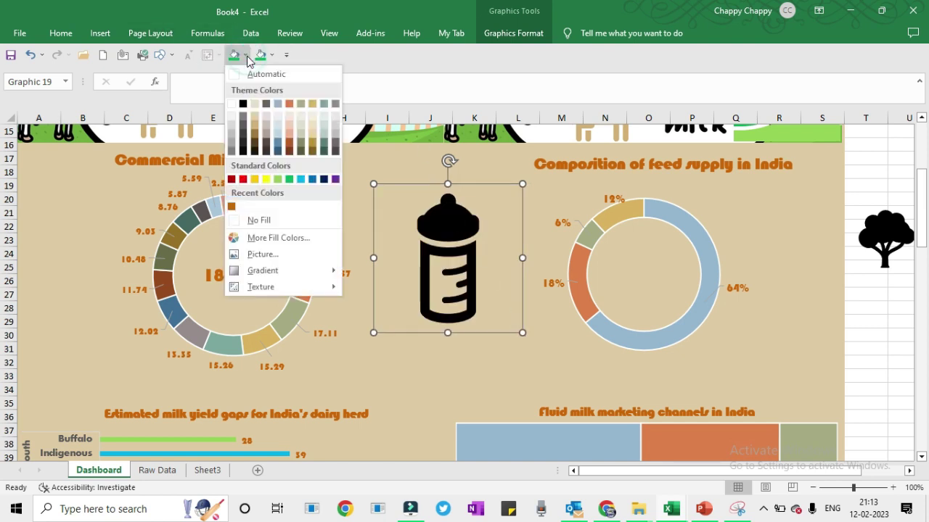
left_click(254, 124)
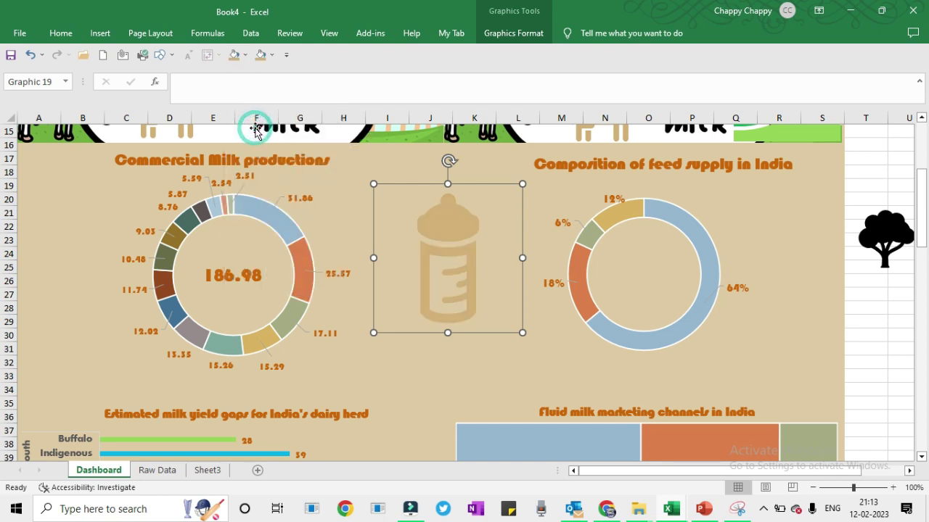
right_click(455, 234)
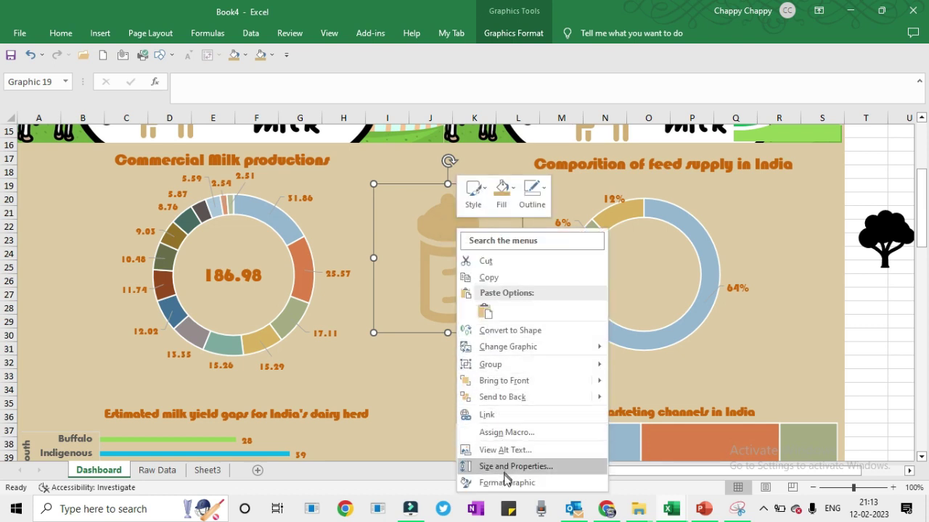
left_click(507, 482)
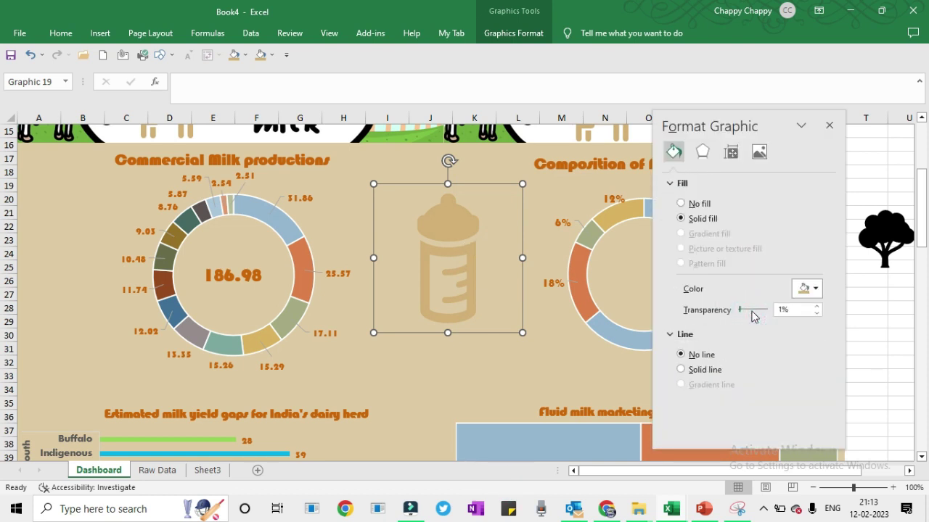
left_click_drag(752, 309, 753, 308)
left_click_drag(752, 309, 753, 320)
left_click(779, 310)
double_click(781, 310)
type("0")
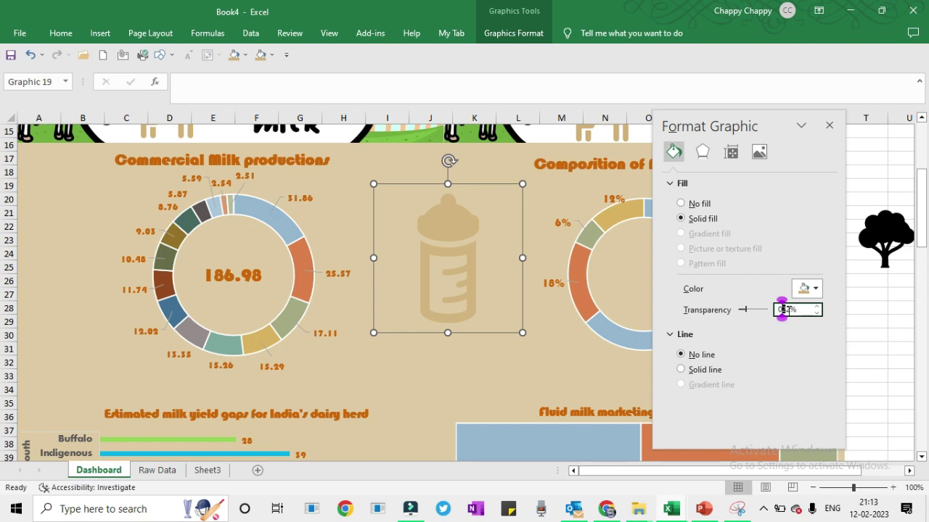
left_click(778, 309)
type("5")
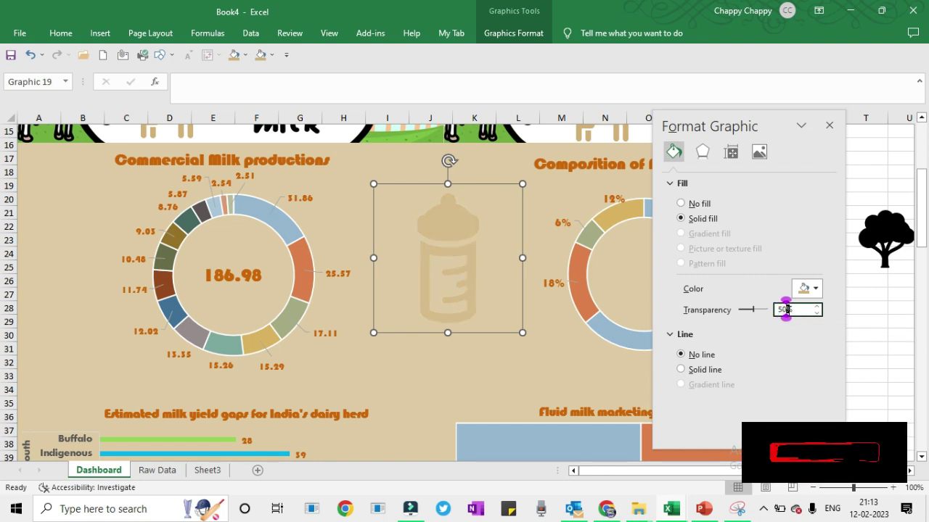
left_click(891, 309)
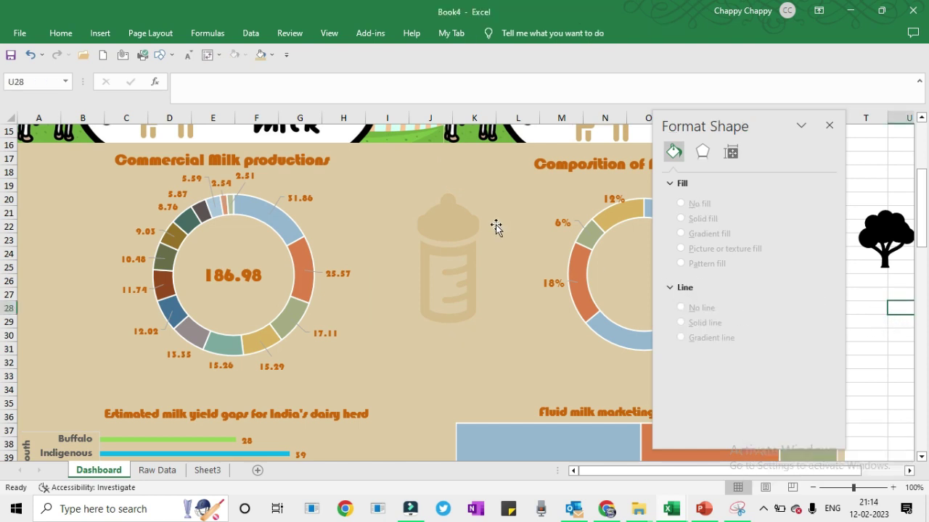
left_click(829, 124)
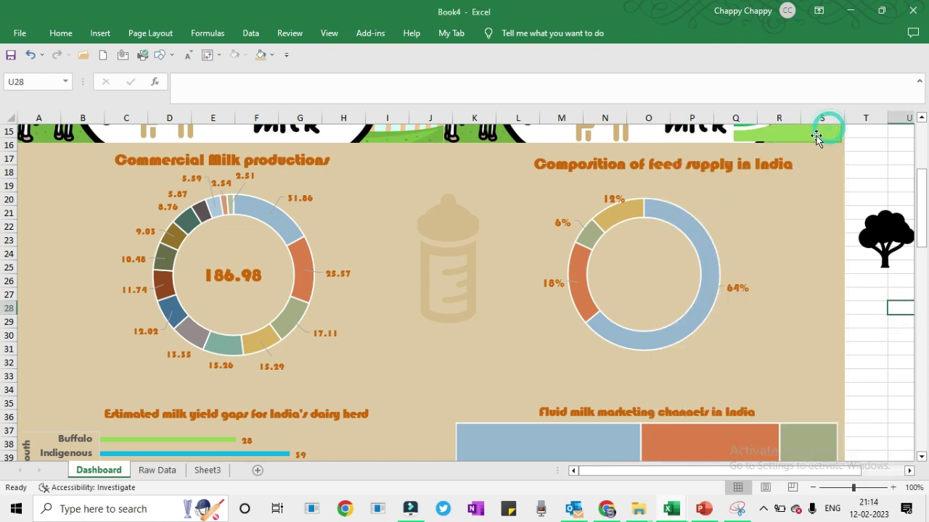
- Duplicate the tan baby bottle icon and place the copy to the right of the Composition of feed supply doughnut
left_click(474, 253)
key("ctrl+d")
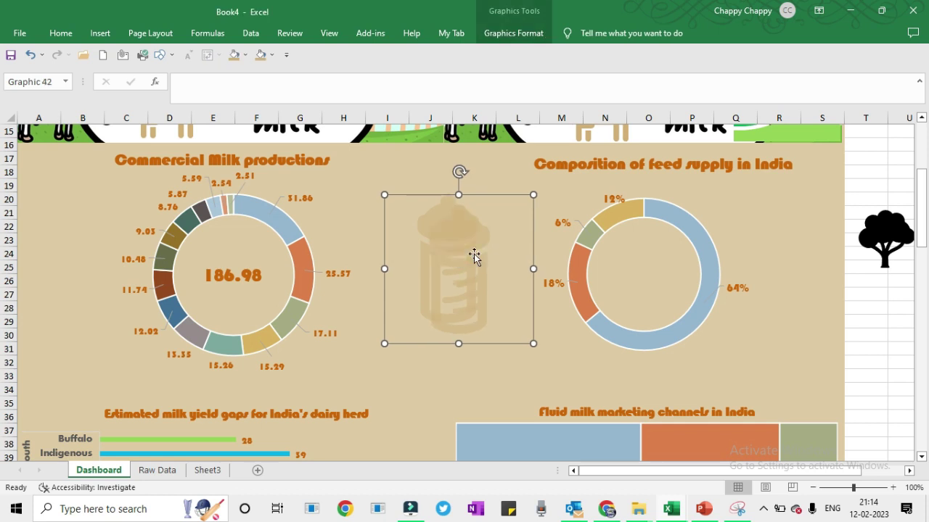
left_click_drag(474, 255, 815, 248)
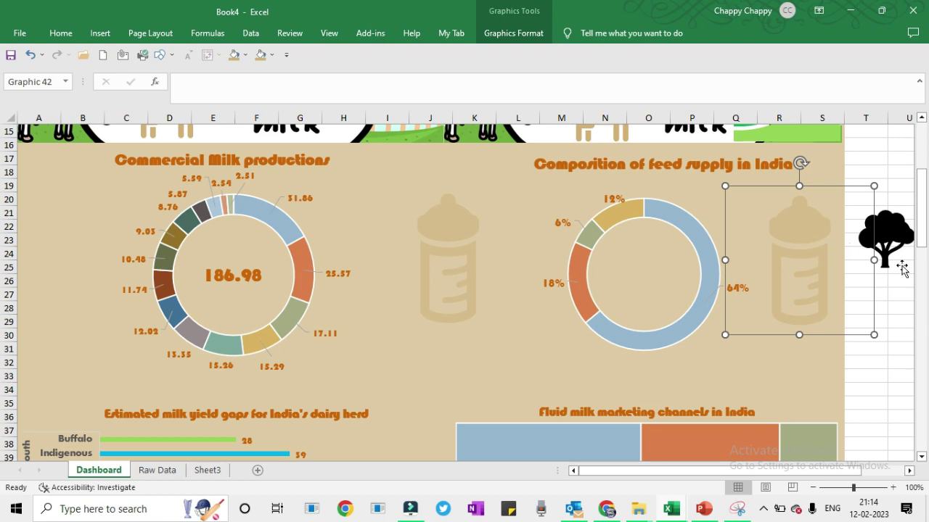
- Cut the black cow icon from beside the dashboard header in column T
left_click_drag(926, 234, 922, 187)
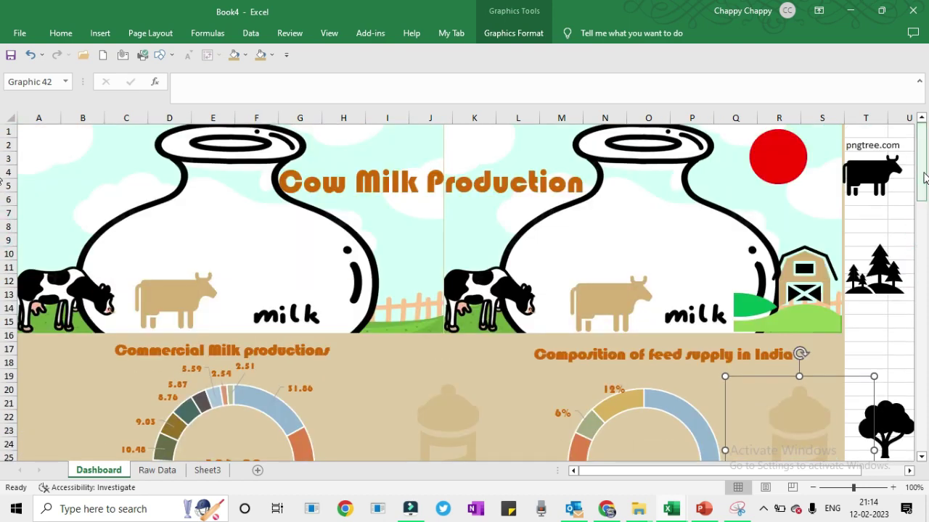
left_click(882, 179)
key("Delete")
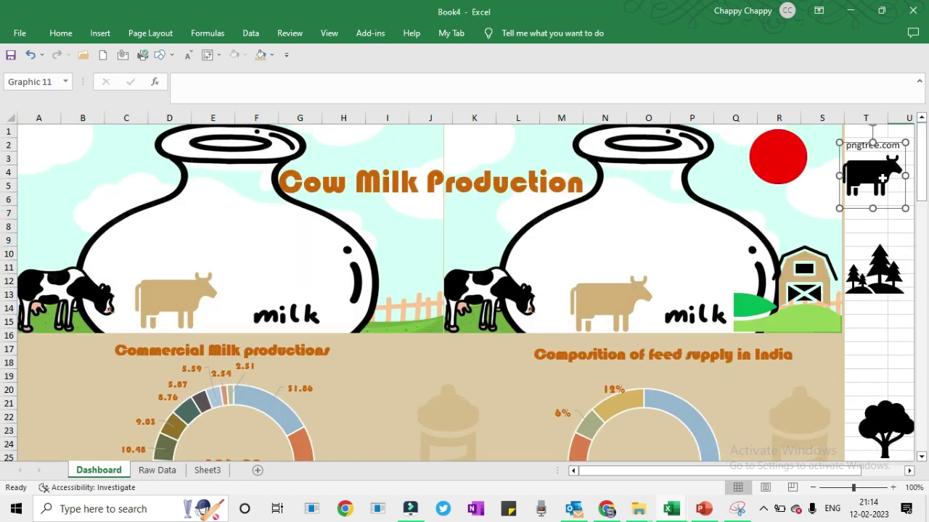
left_click_drag(924, 181, 926, 228)
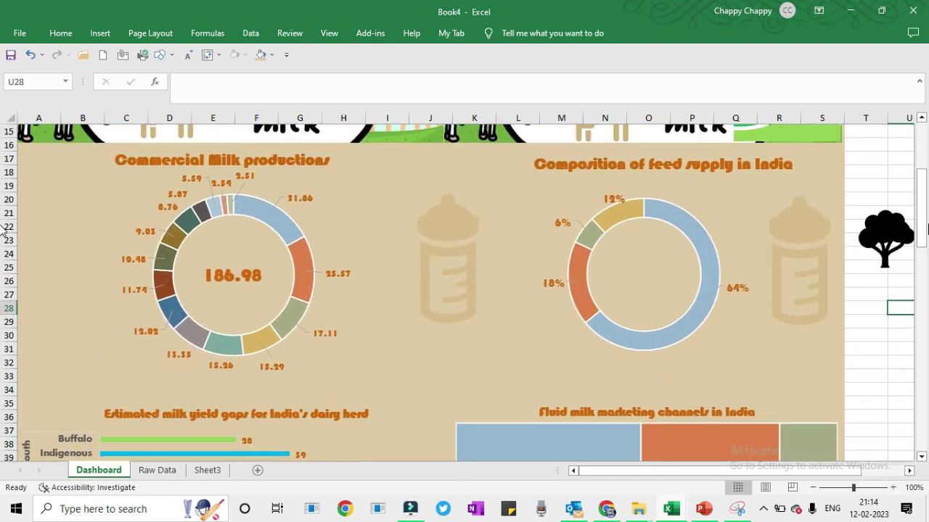
- Try the black cow icon, enlarged, to the left of the Commercial Milk productions doughnut
left_click(62, 305)
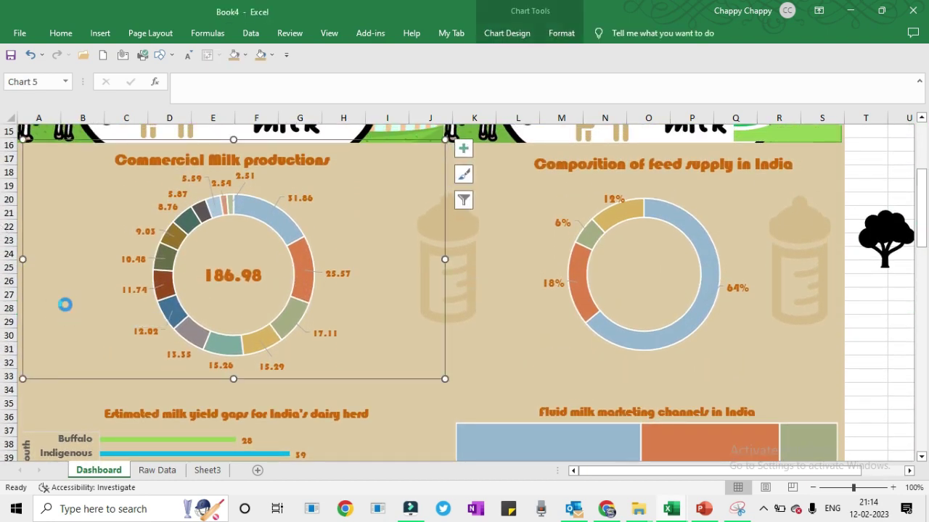
key("ctrl+z")
left_click_drag(55, 168, 54, 254)
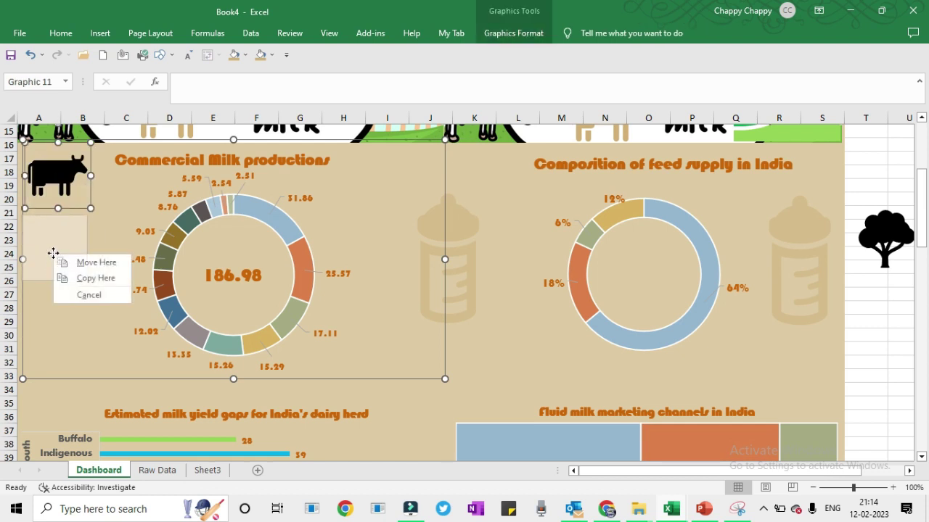
left_click(94, 263)
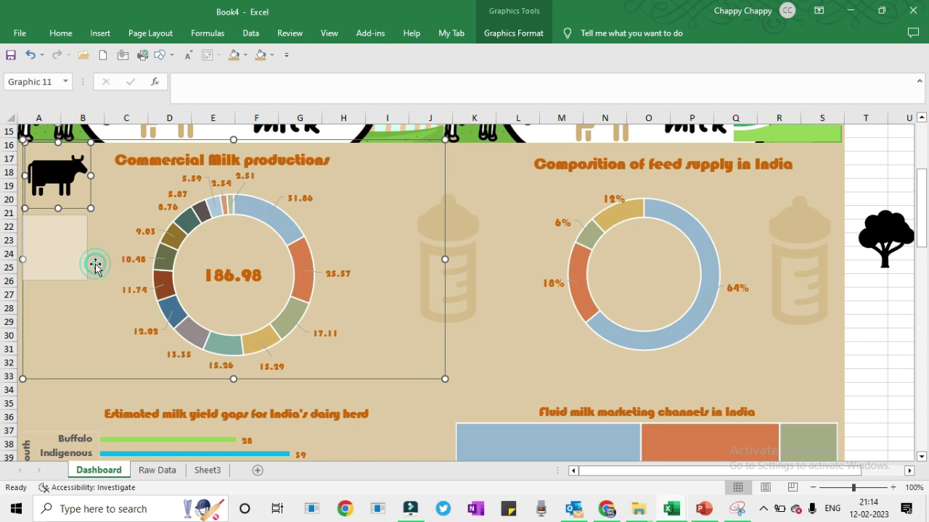
left_click_drag(87, 280, 125, 331)
left_click_drag(80, 296, 76, 262)
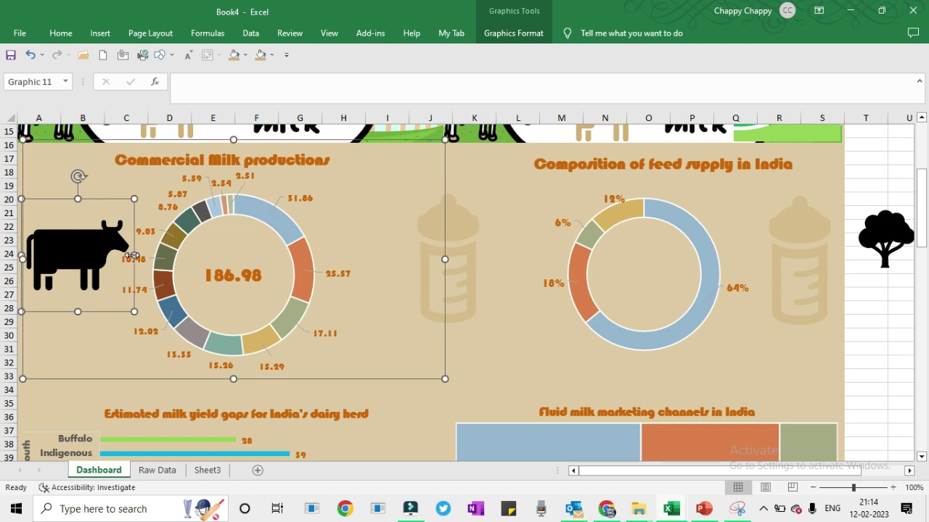
left_click(133, 255)
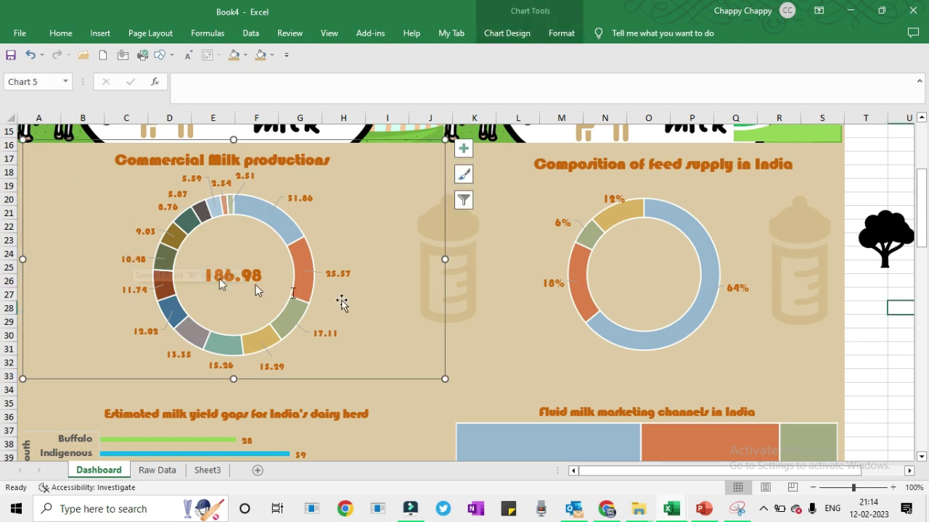
left_click(503, 363)
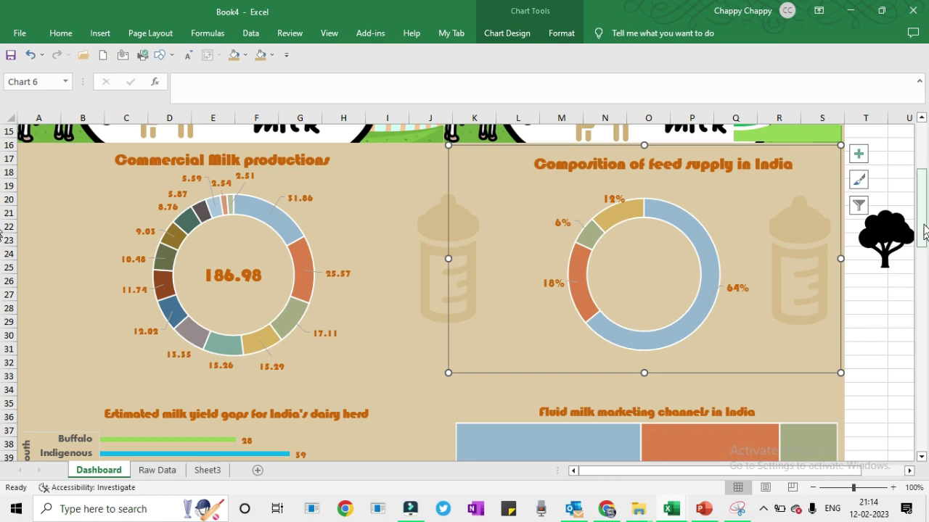
- Move the round leafy tree icon onto the Indian dairy consumption chart, enlarge it, and position it below the right end of the widest bar
scroll(927, 233, "up", 4)
scroll(3, 207, "down", 7)
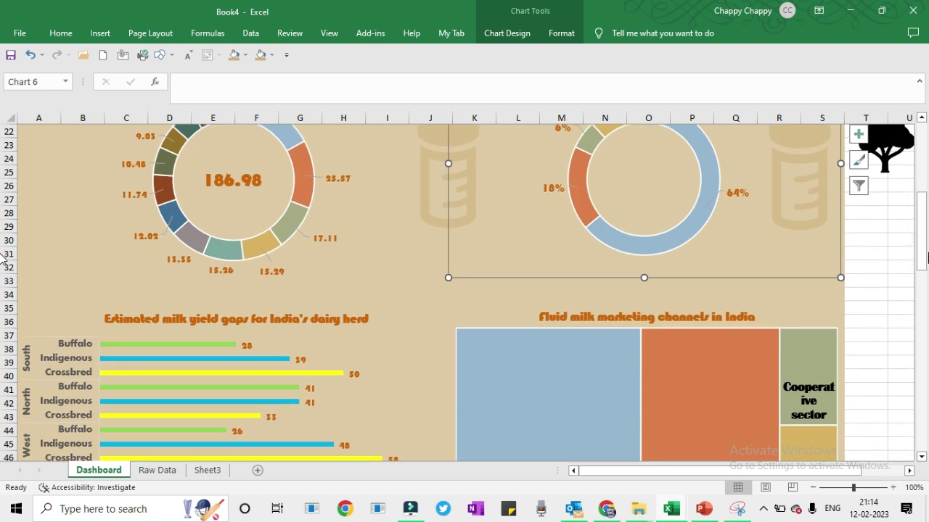
left_click(887, 156)
left_click_drag(886, 156, 901, 482)
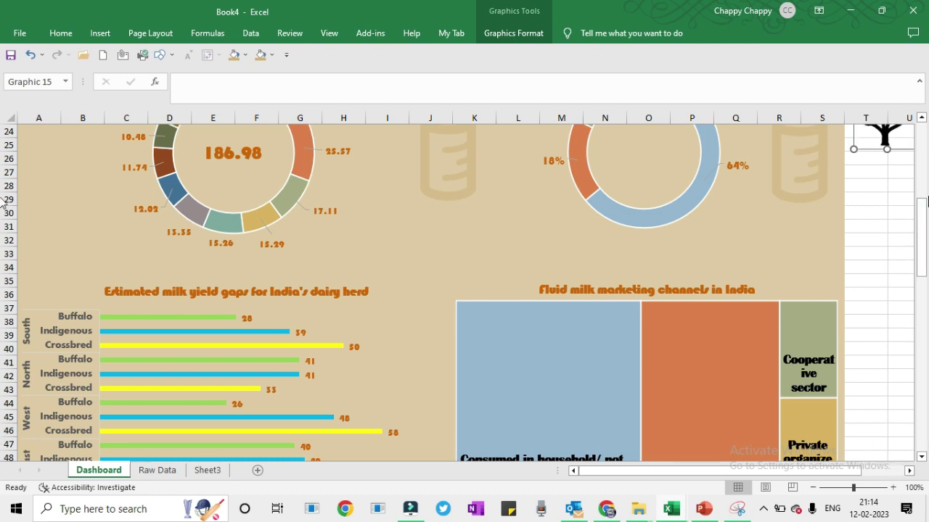
left_click_drag(892, 147, 884, 421)
left_click_drag(923, 271, 923, 343)
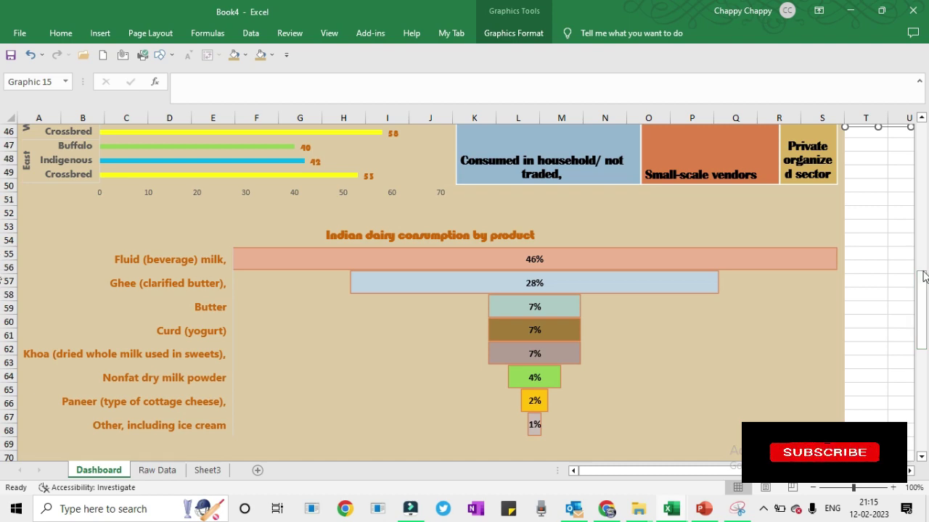
left_click_drag(923, 272, 924, 265)
left_click_drag(874, 196, 769, 421)
left_click_drag(925, 273, 926, 322)
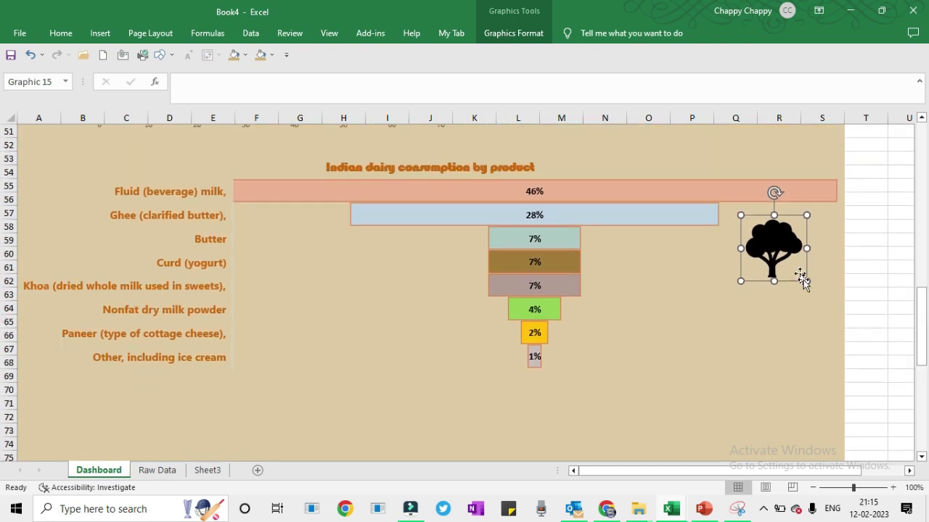
left_click_drag(806, 282, 837, 333)
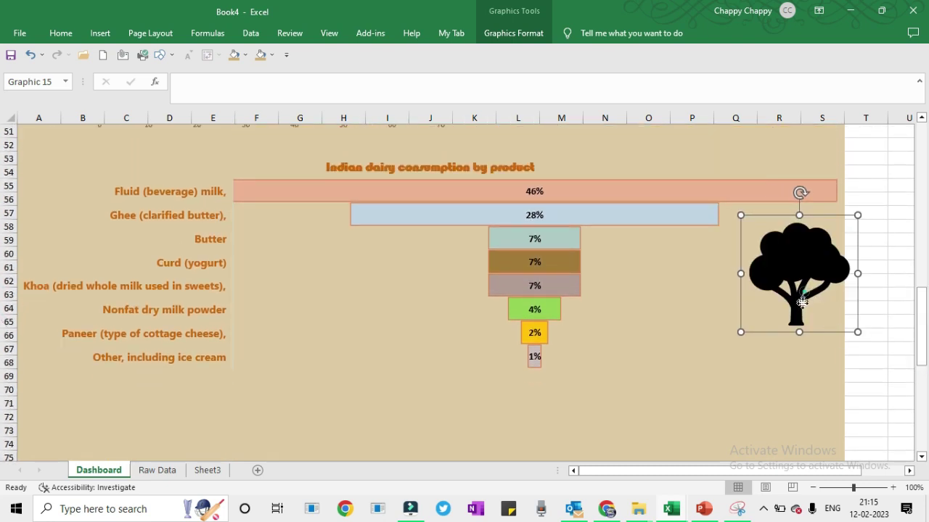
left_click_drag(801, 302, 783, 317)
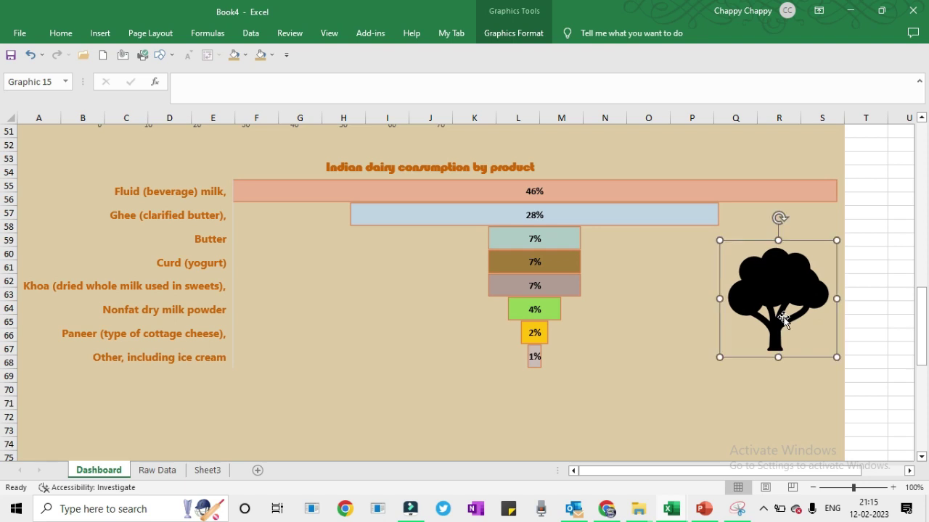
- Ungroup the tree icon, converting it to a Microsoft Office drawing object, and select the tree shape
right_click(777, 297)
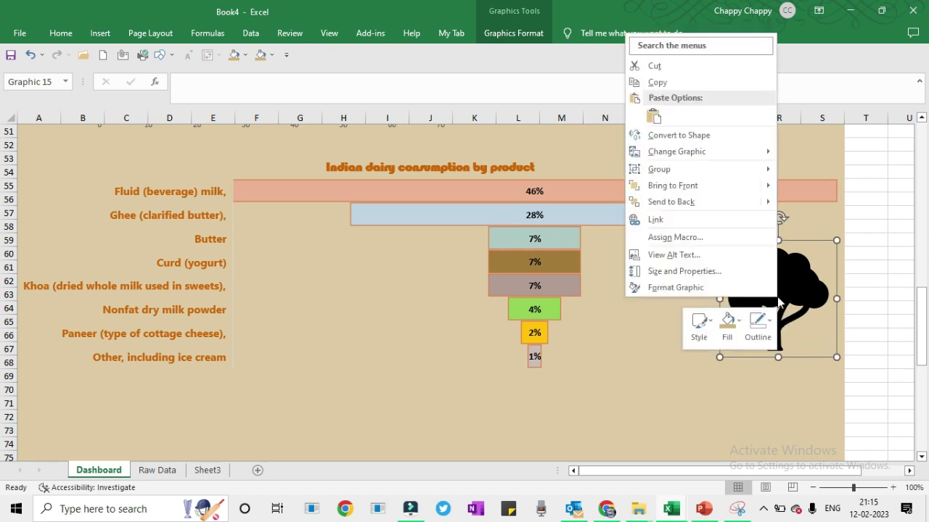
mouse_move(715, 168)
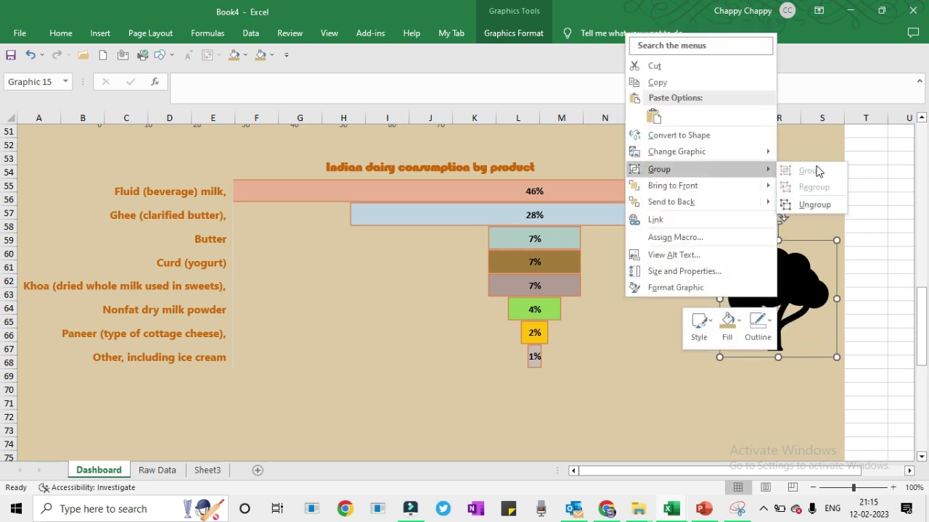
left_click(814, 206)
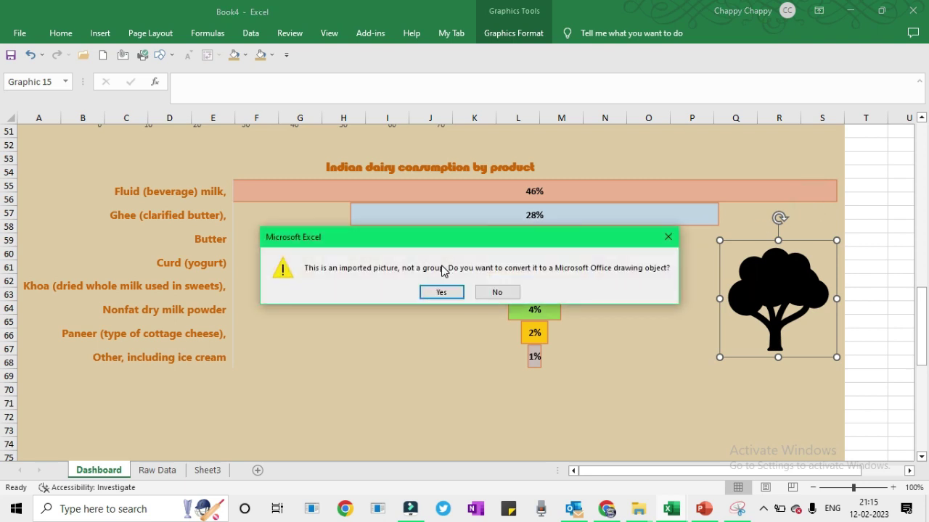
left_click(440, 291)
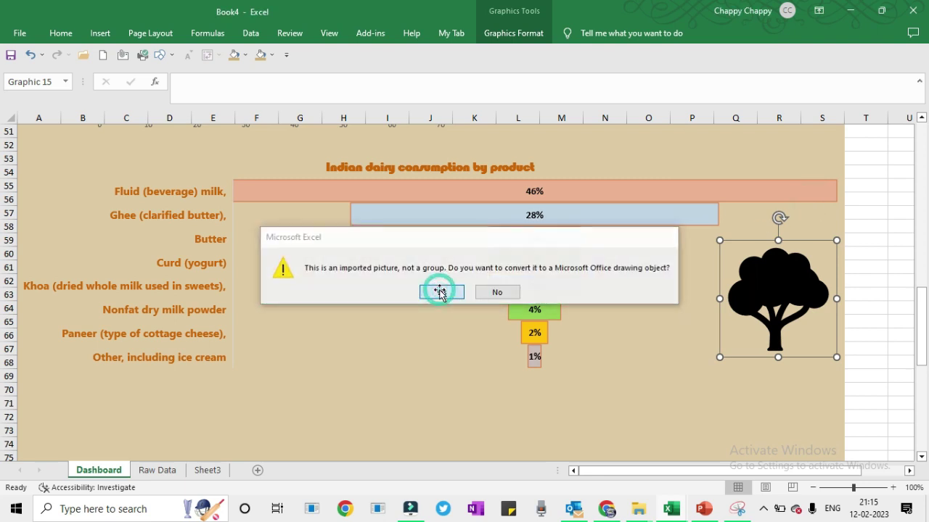
left_click(790, 307)
left_click(776, 270)
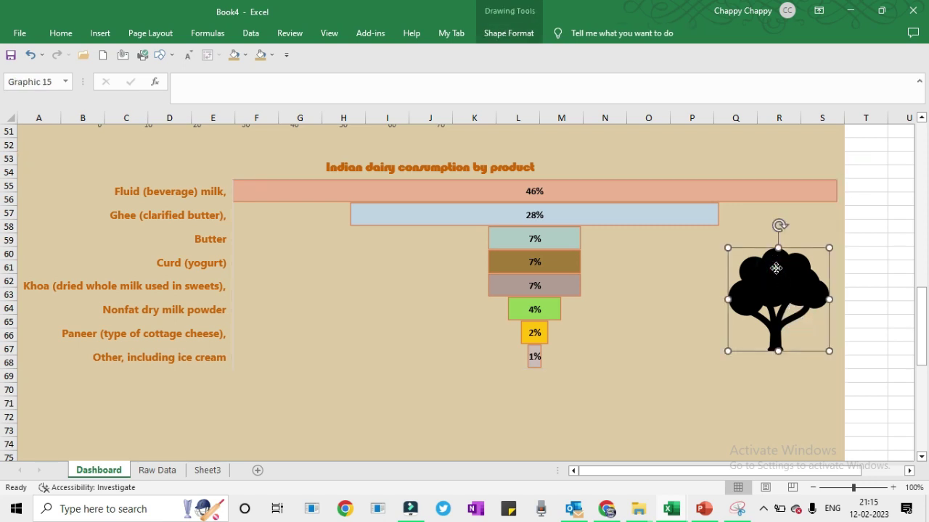
- Fill the tree shape with the same tan and stretch it taller and slightly wider beside the funnel bars
right_click(776, 268)
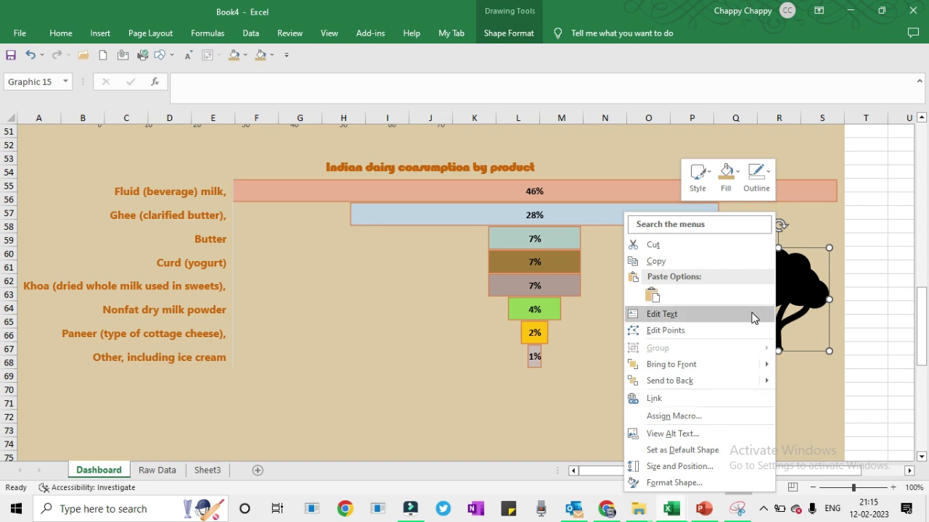
left_click(811, 273)
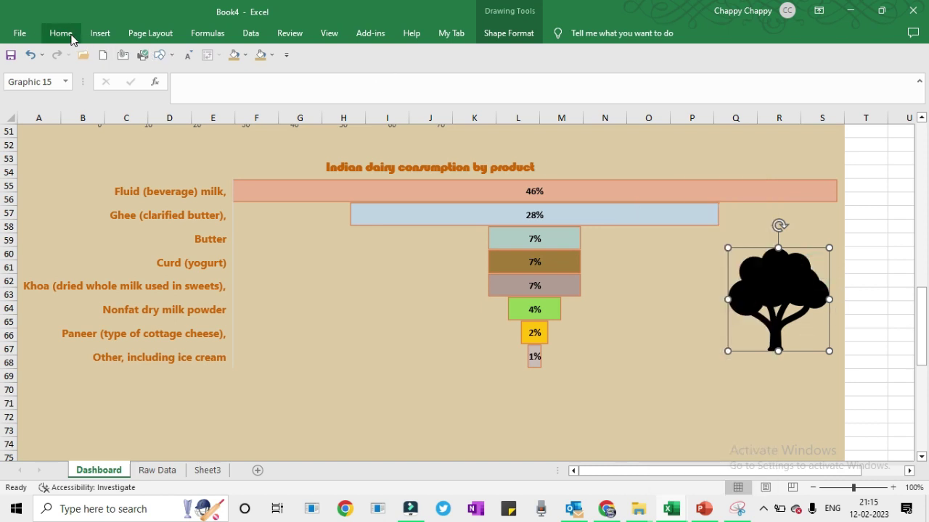
left_click(233, 59)
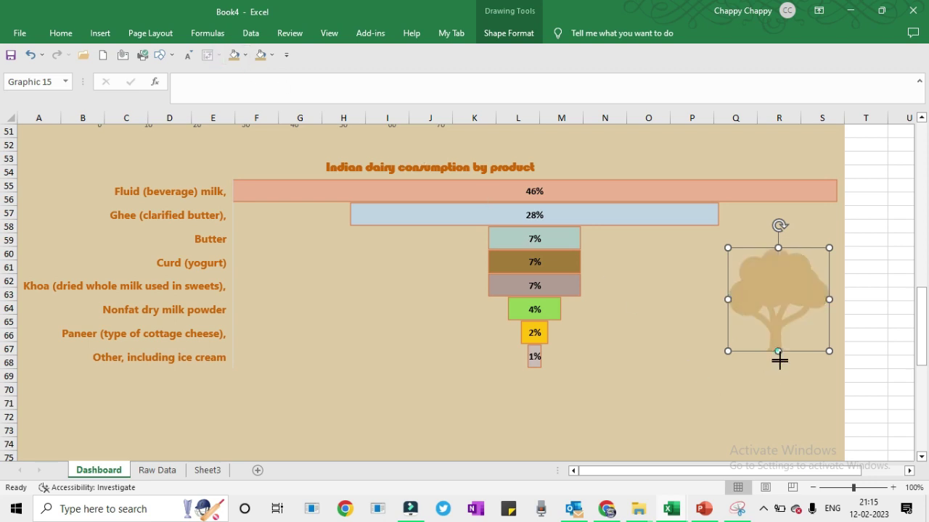
left_click_drag(777, 352, 779, 389)
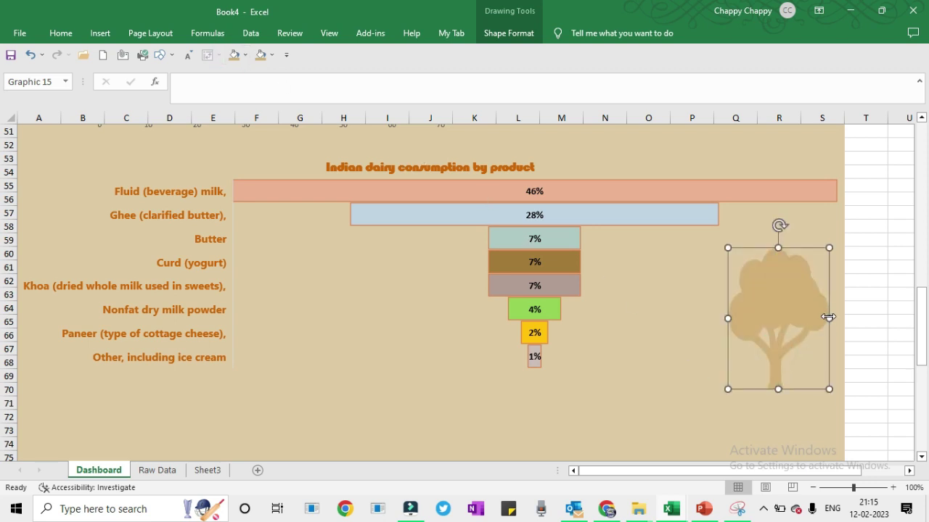
left_click_drag(827, 317, 837, 317)
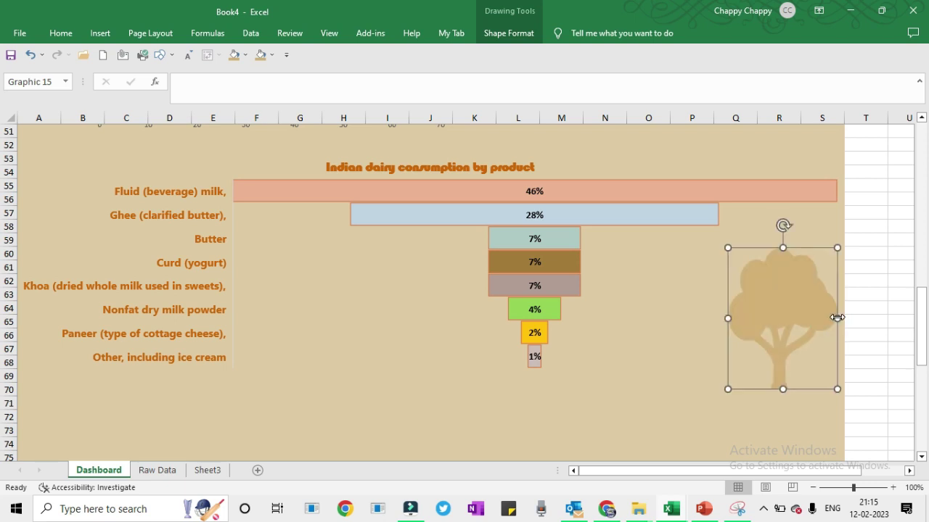
- Set the tree shape's fill transparency to 50% so it blends into the tan background
right_click(773, 325)
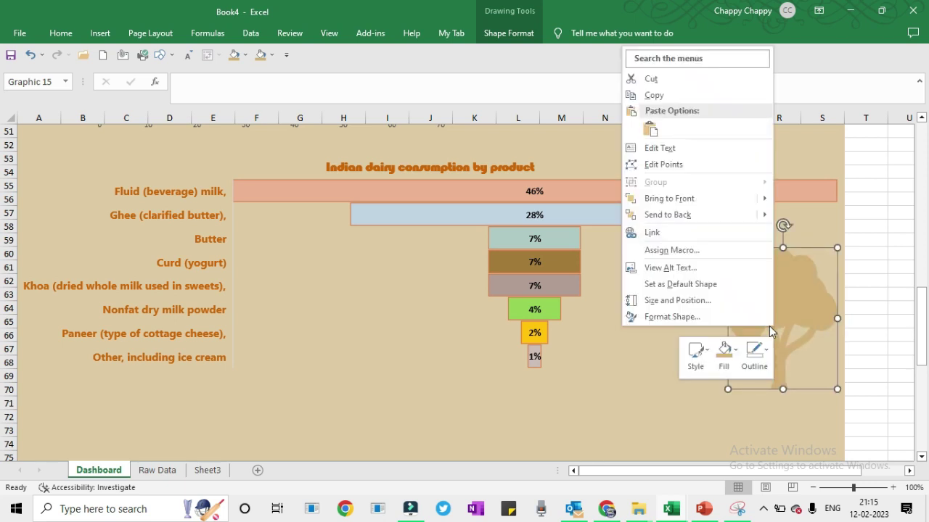
left_click(744, 318)
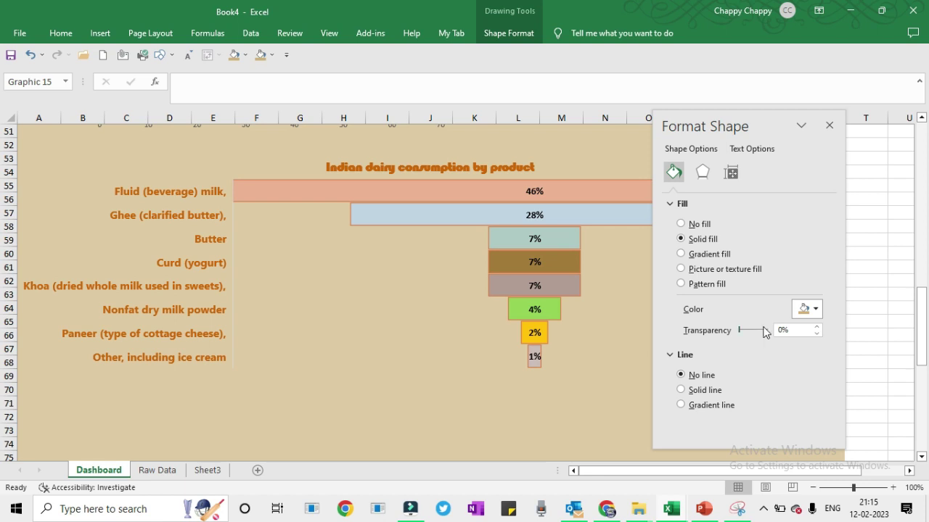
double_click(783, 329)
left_click(785, 328)
type("5")
left_click(782, 328)
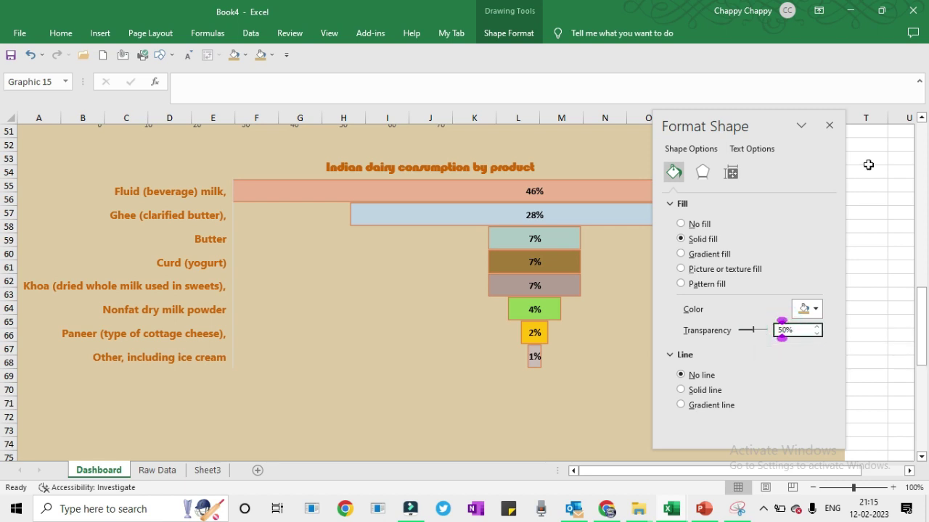
left_click(831, 125)
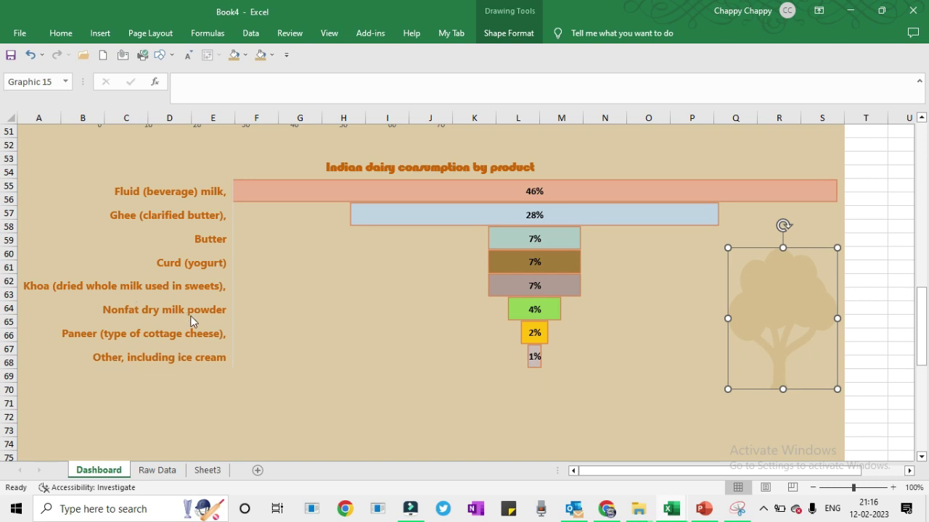
- Search the icon library for "ice" and insert the ice cream cone icon
left_click(102, 34)
left_click(165, 80)
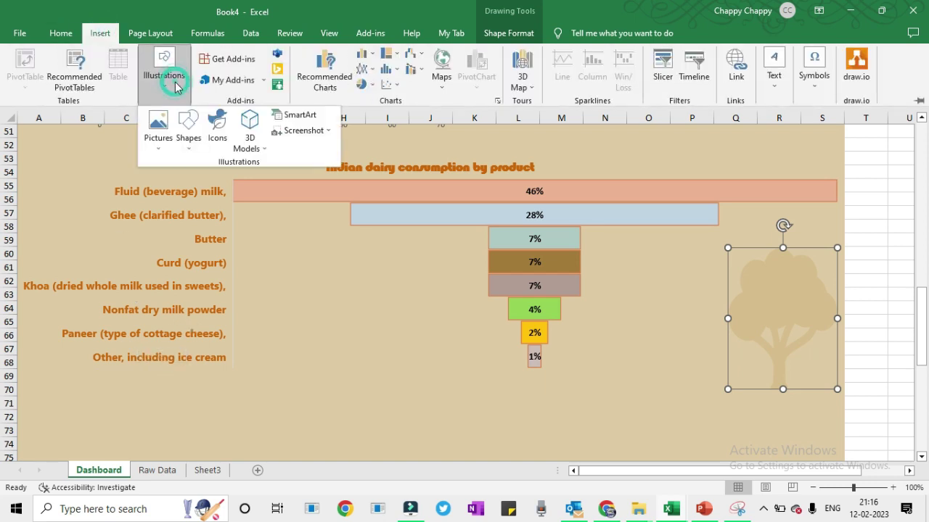
left_click(217, 142)
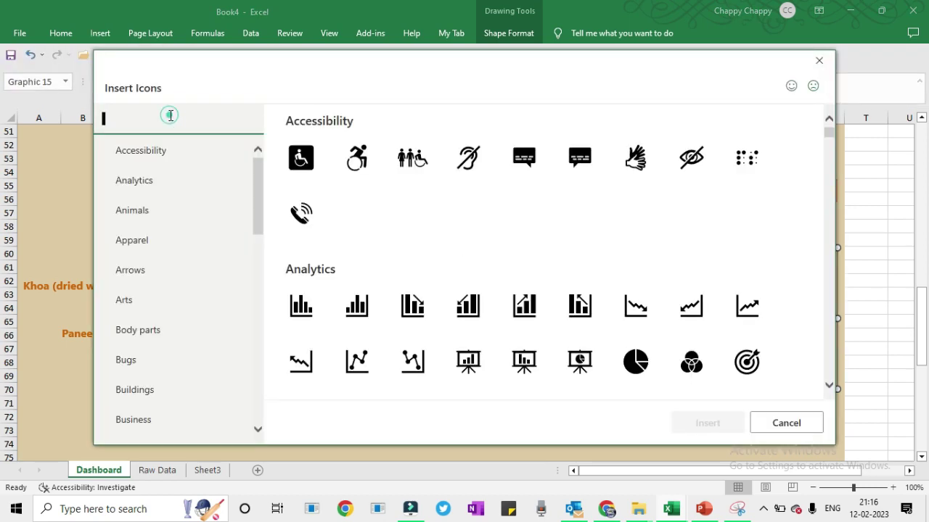
type("ice")
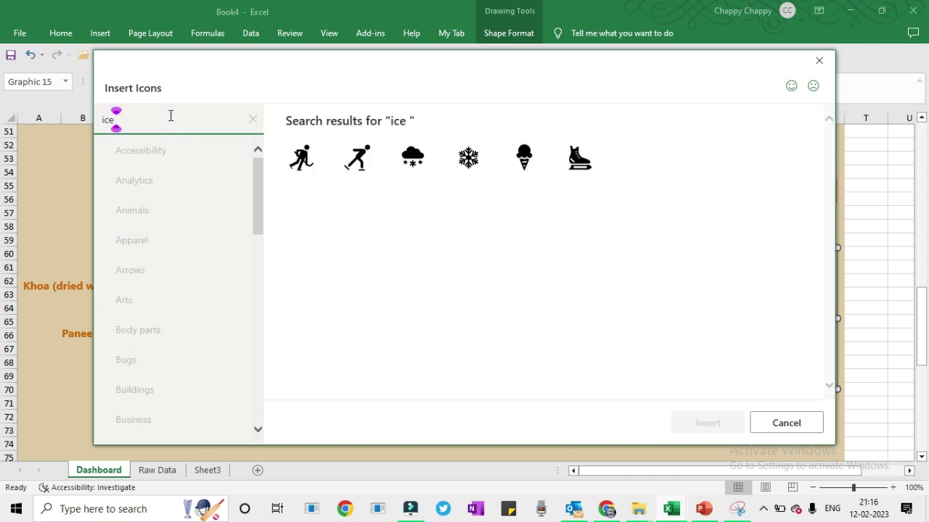
left_click(527, 173)
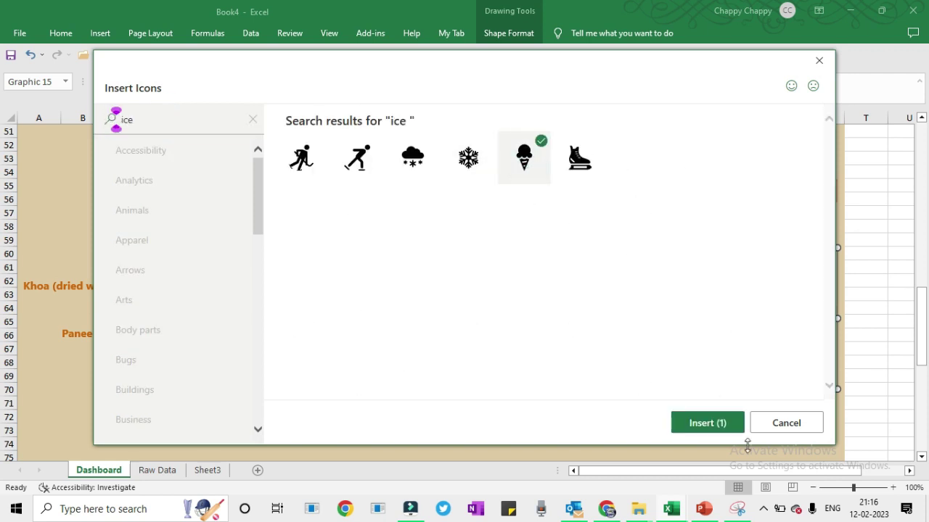
left_click(707, 423)
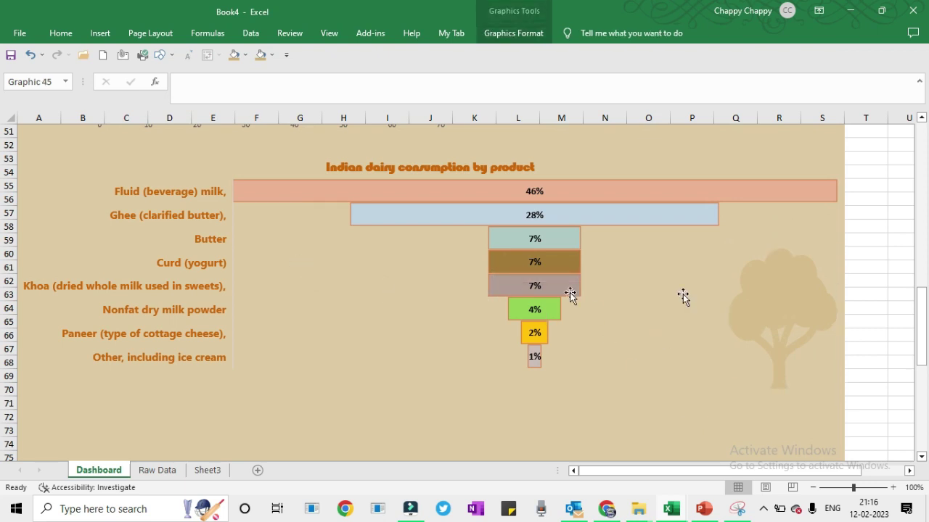
- Move the ice cream icon onto the Indian dairy consumption chart, between the category labels and the short funnel bars, and enlarge it
left_click_drag(922, 320, 927, 88)
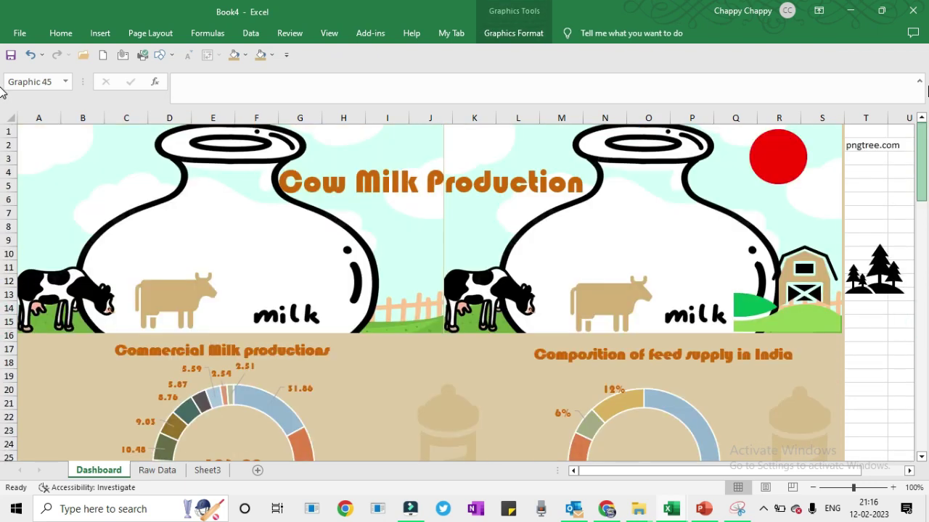
left_click_drag(923, 160, 432, 421)
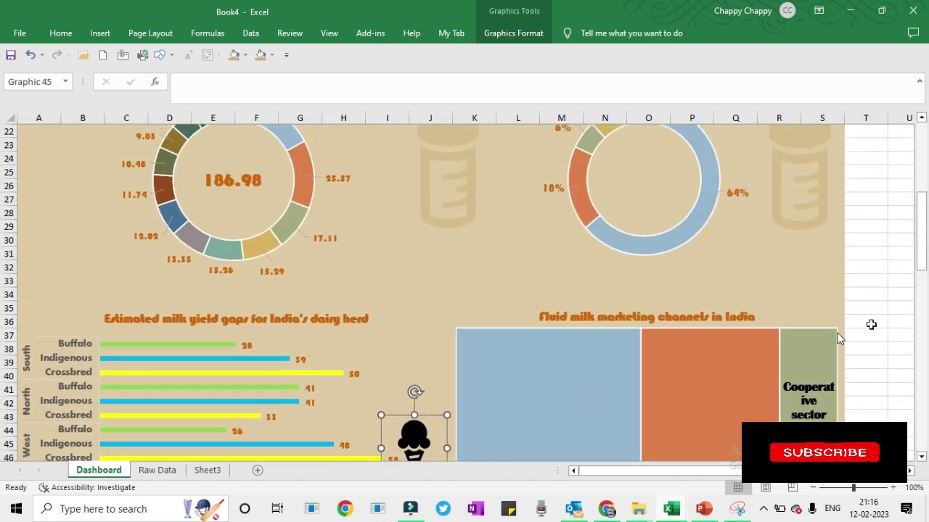
left_click_drag(922, 259, 926, 323)
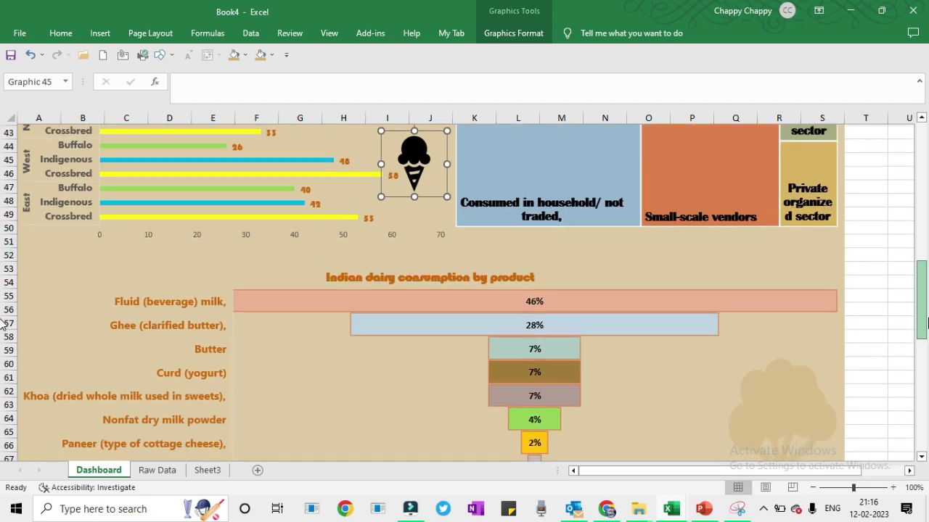
left_click_drag(389, 145, 317, 382)
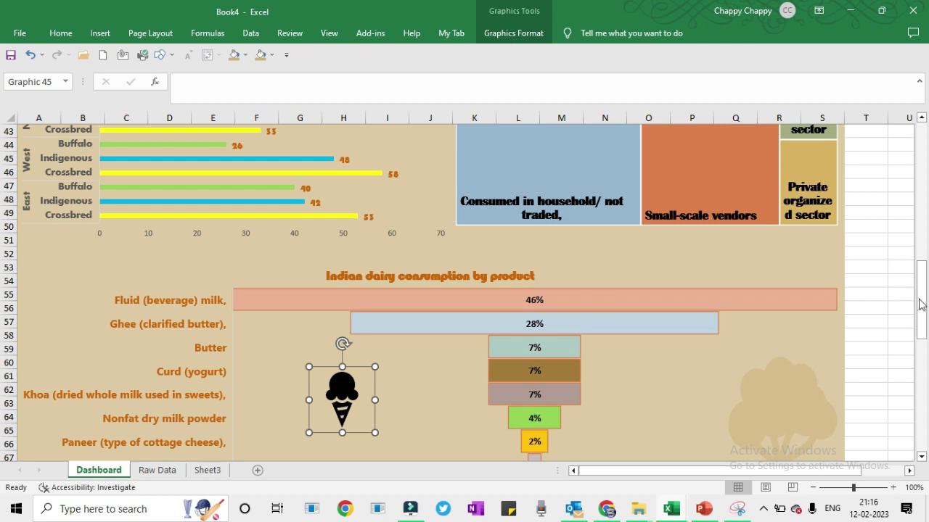
left_click_drag(920, 300, 920, 330)
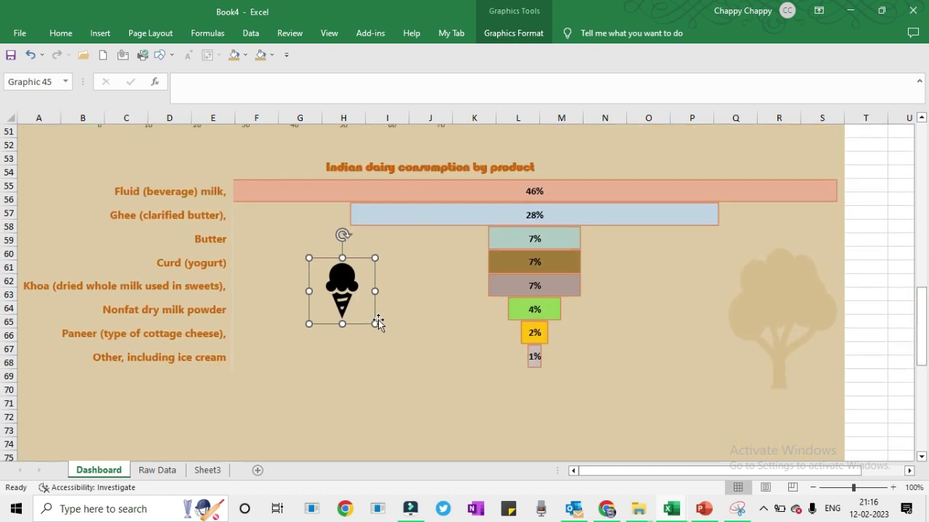
mouse_move(378, 322)
left_mouse_down()
mouse_move(438, 387)
mouse_move(386, 324)
left_mouse_up()
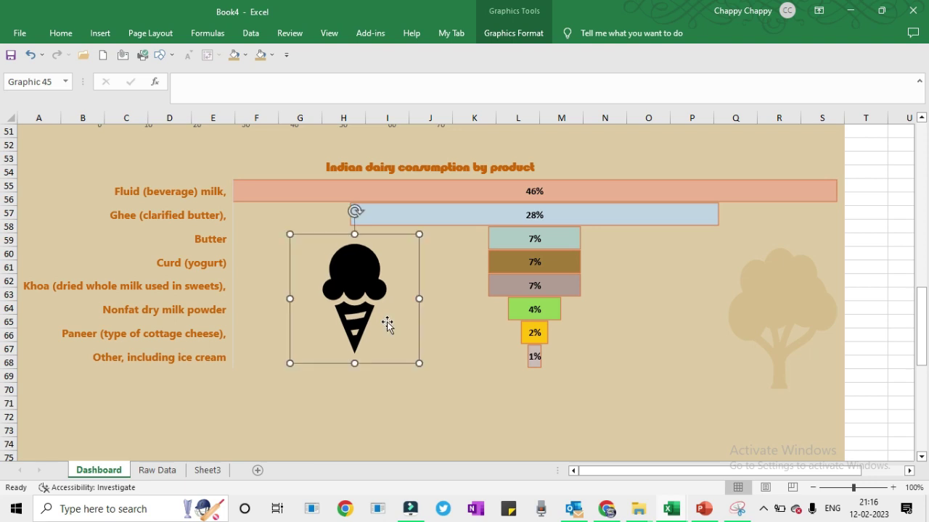
left_click_drag(417, 363, 430, 375)
left_click_drag(438, 381, 438, 382)
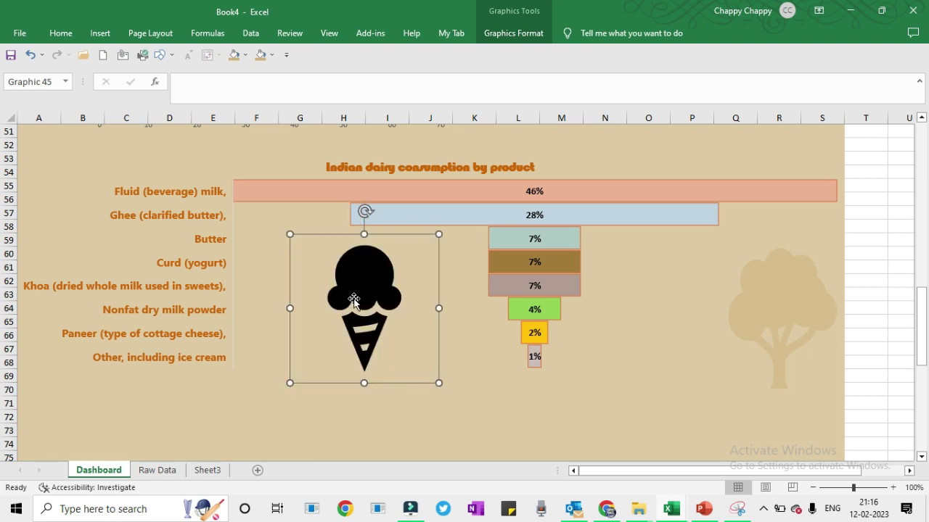
- Ungroup the ice cream icon, converting it to a Microsoft Office drawing object
right_click(353, 297)
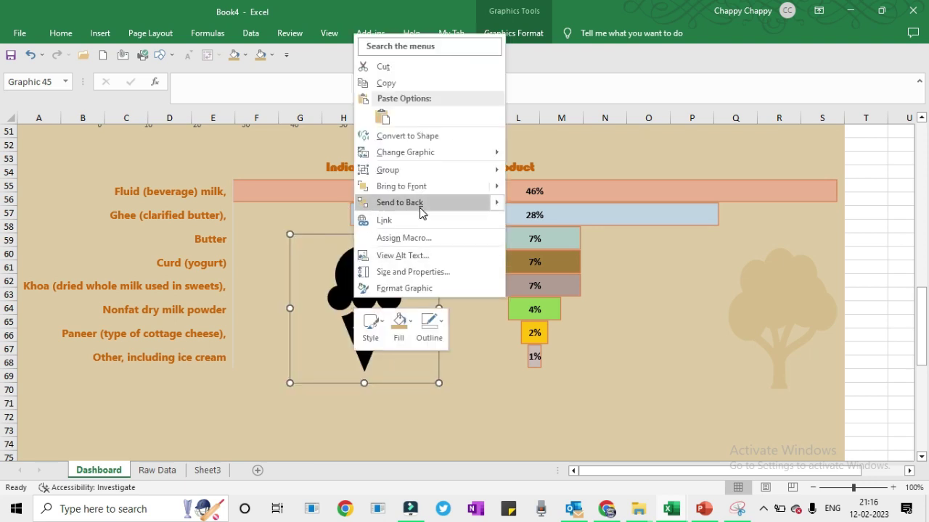
mouse_move(421, 177)
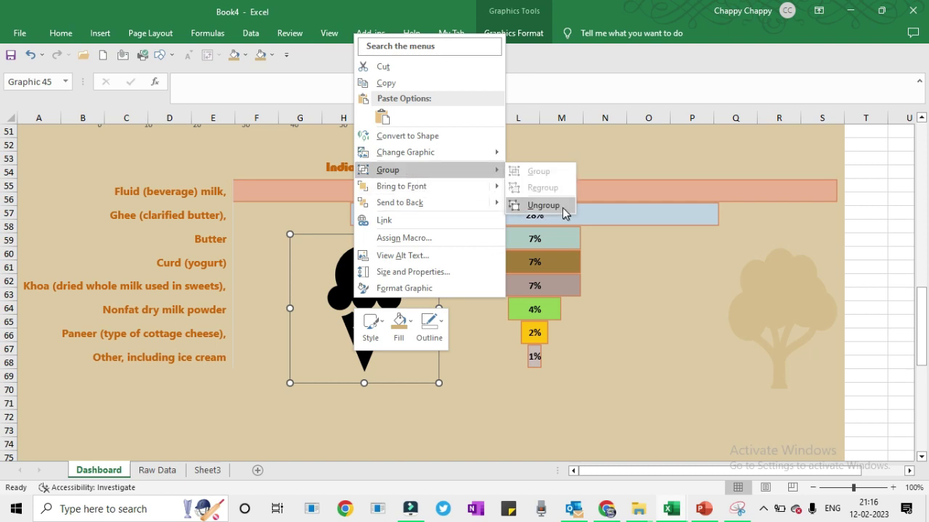
left_click(560, 205)
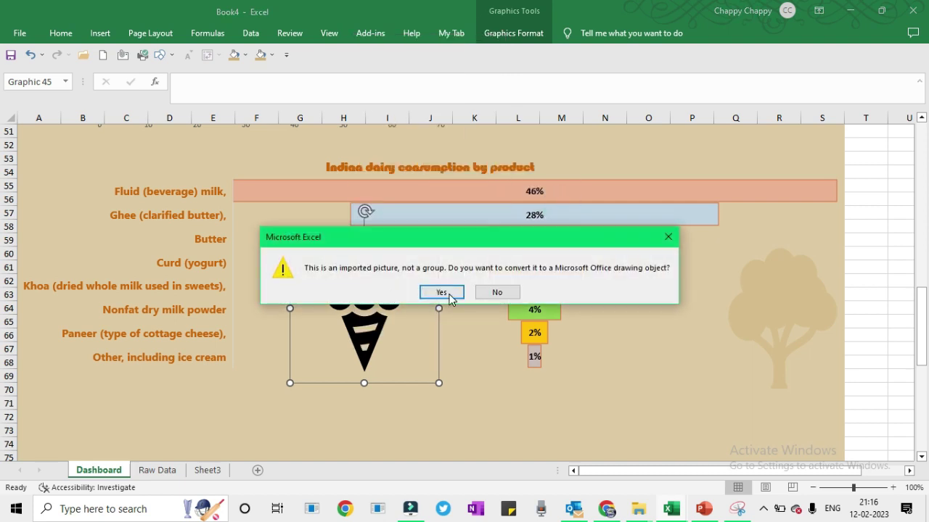
left_click(442, 293)
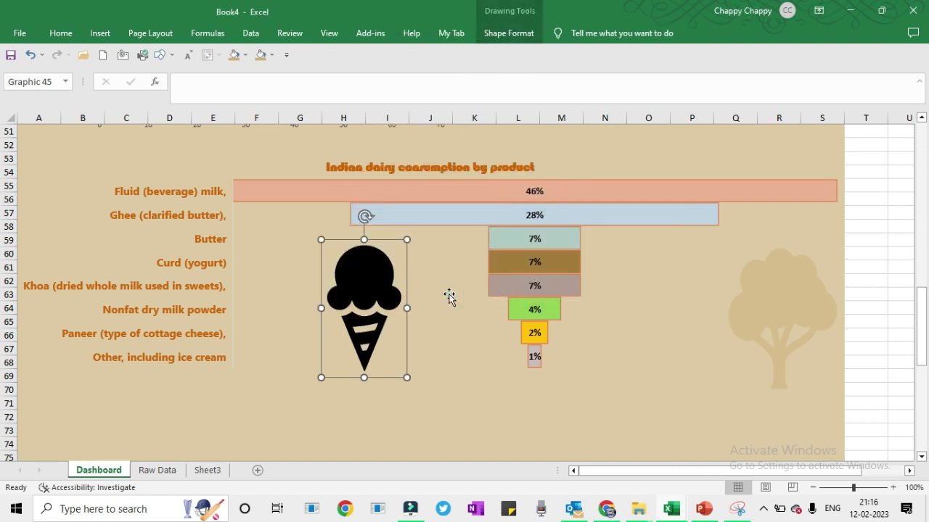
- Fill the scoop part of the ice cream icon with a bright pink from the standard colour palette
left_click(375, 294)
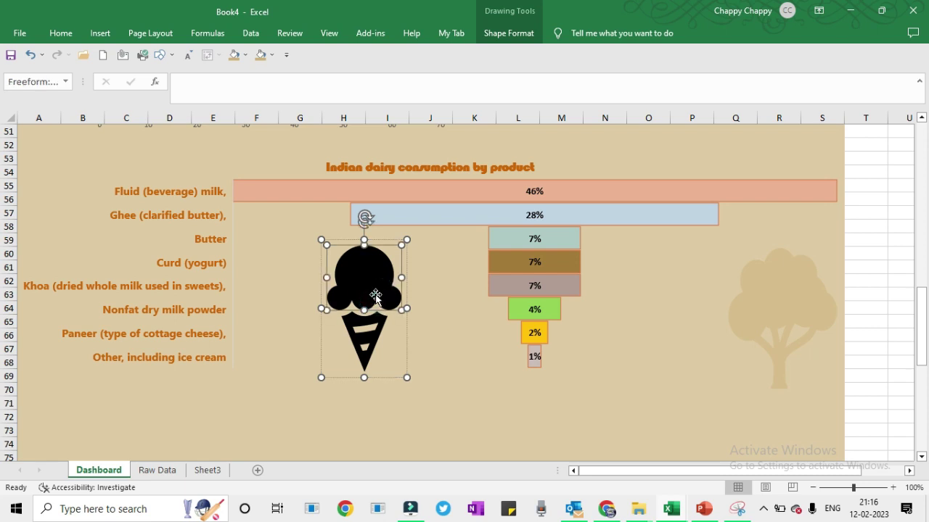
left_click(60, 33)
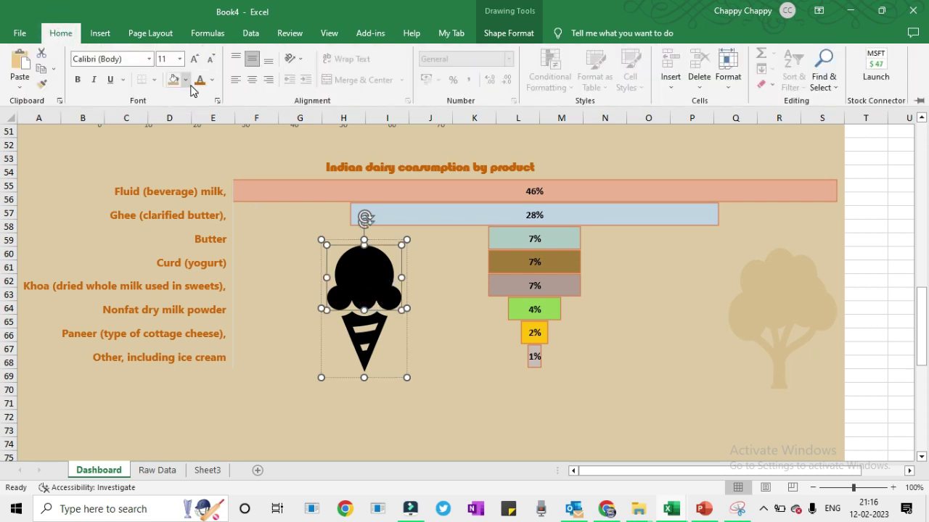
left_click(185, 80)
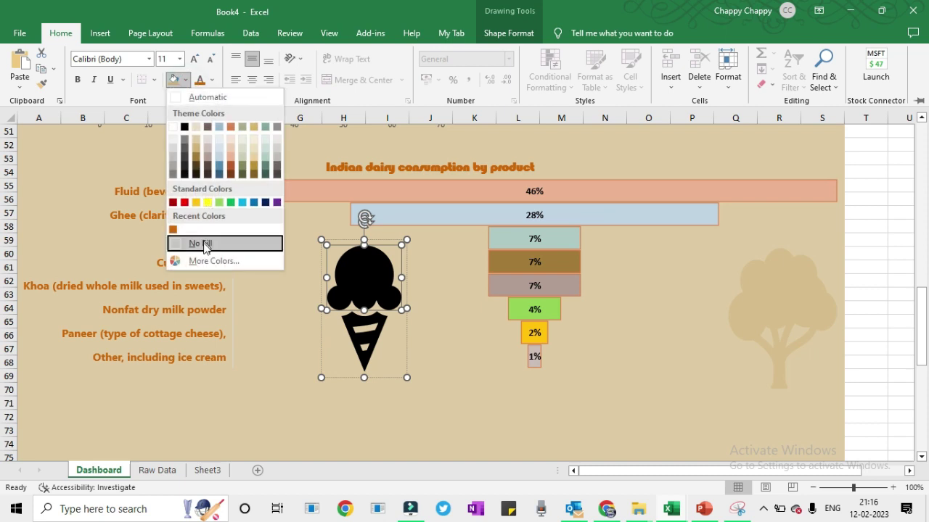
left_click(206, 262)
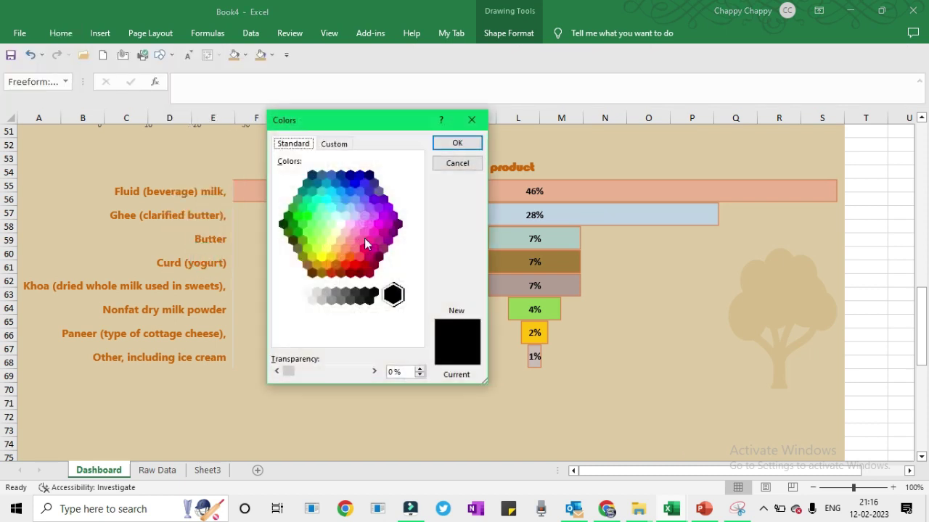
left_click(372, 233)
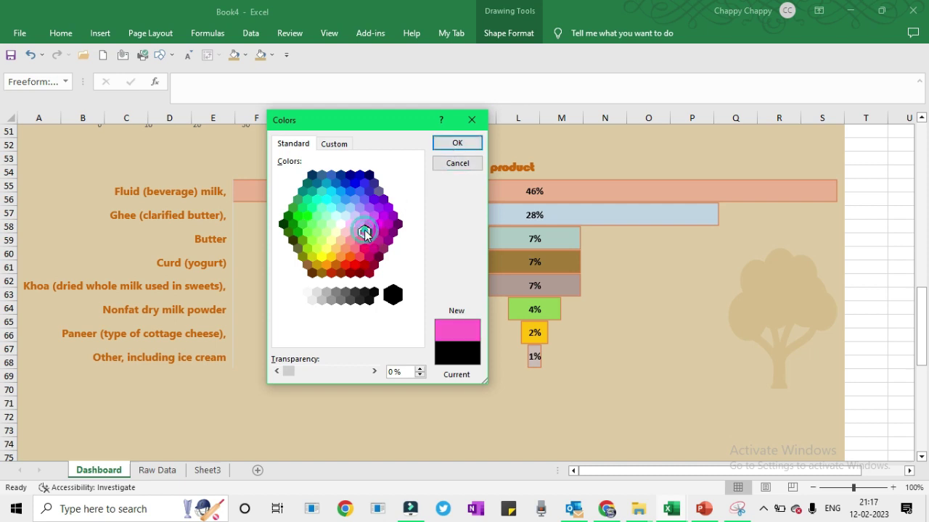
left_click(464, 144)
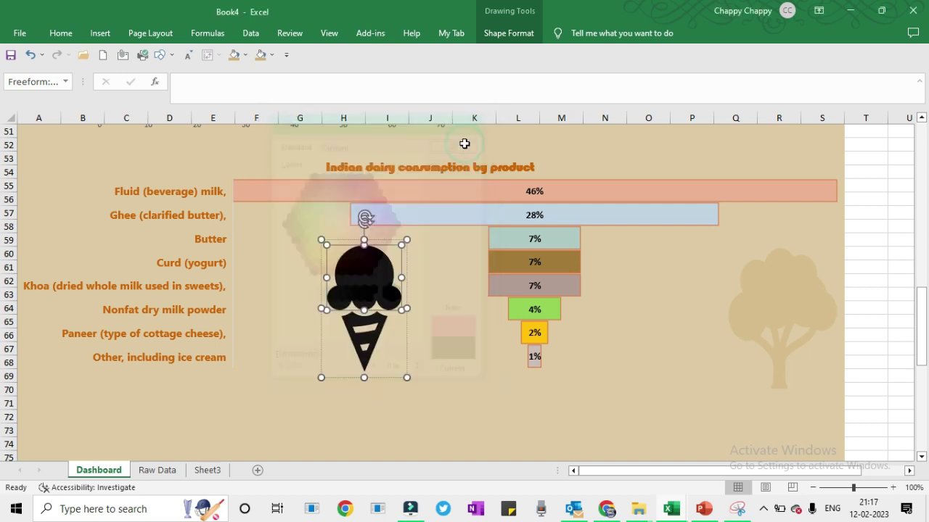
- Fill the cone part of the ice cream icon with a light salmon-orange theme colour and deselect the icon
left_click(365, 332)
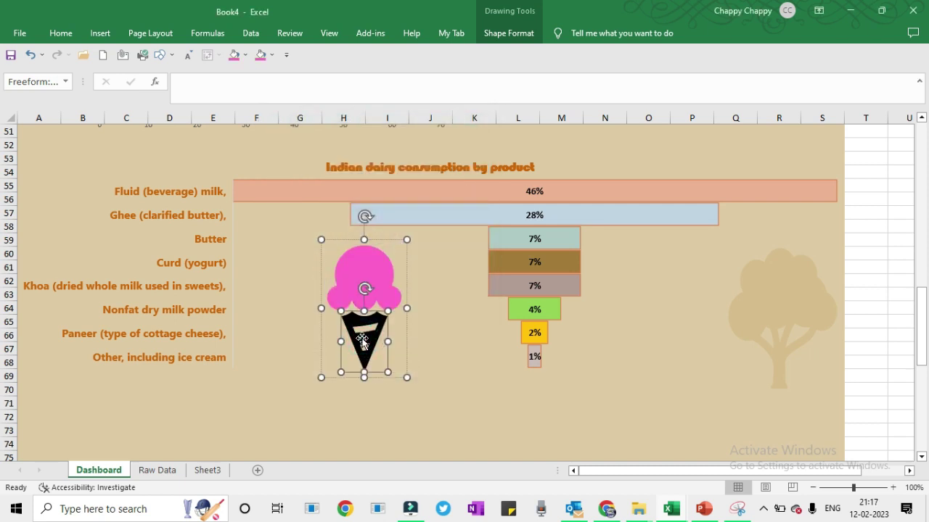
left_click(246, 56)
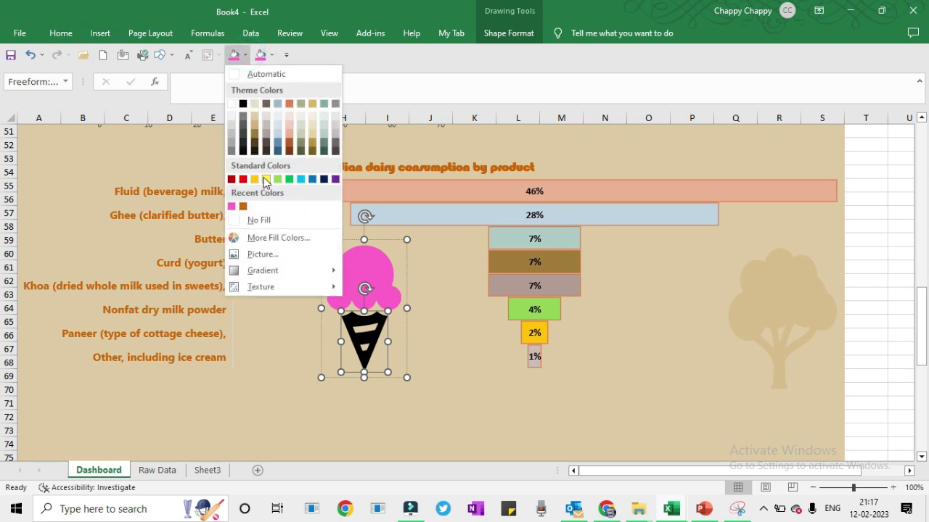
left_click(290, 133)
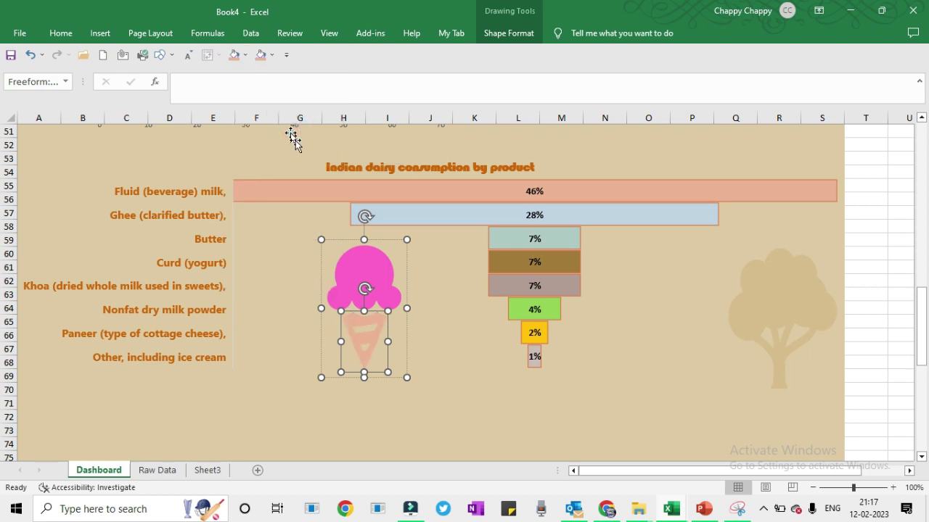
left_click(473, 386)
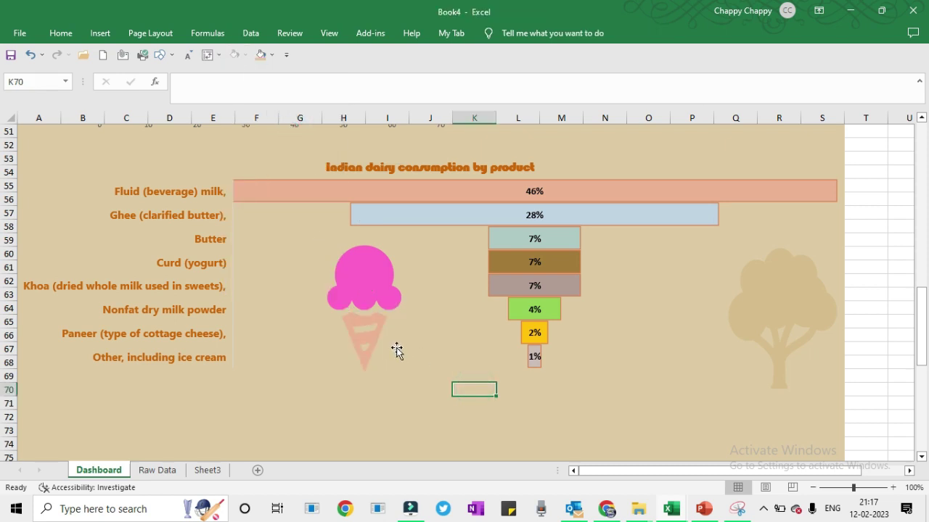
- Try to set the fill transparency of the whole ice cream icon to 50%
left_click(389, 338)
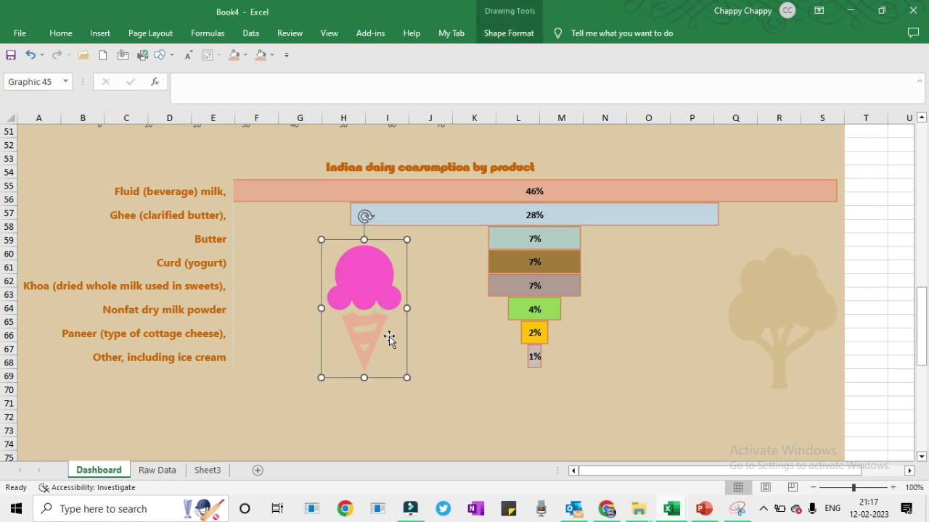
right_click(401, 362)
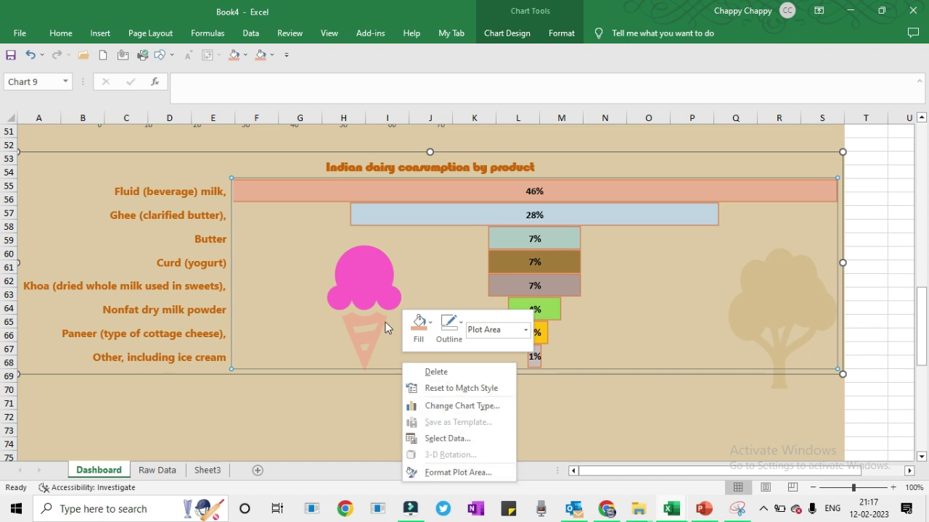
right_click(367, 289)
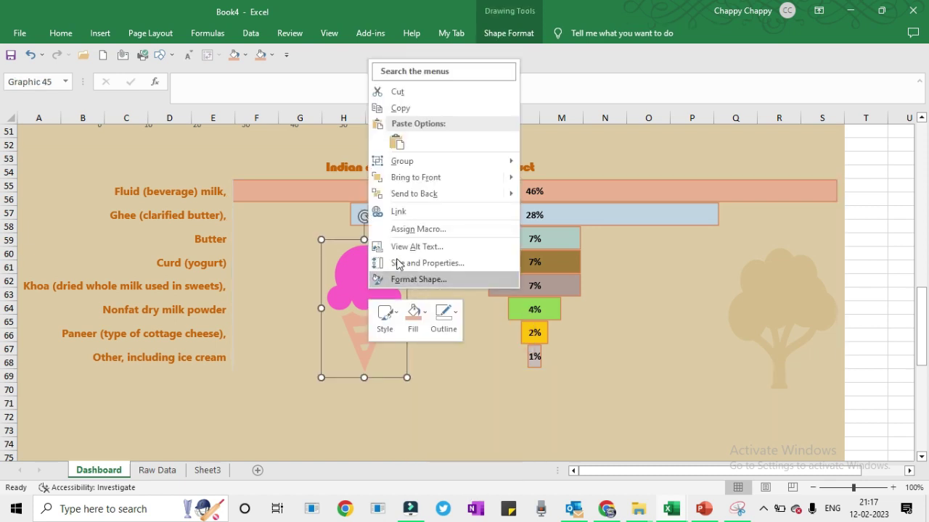
mouse_move(425, 166)
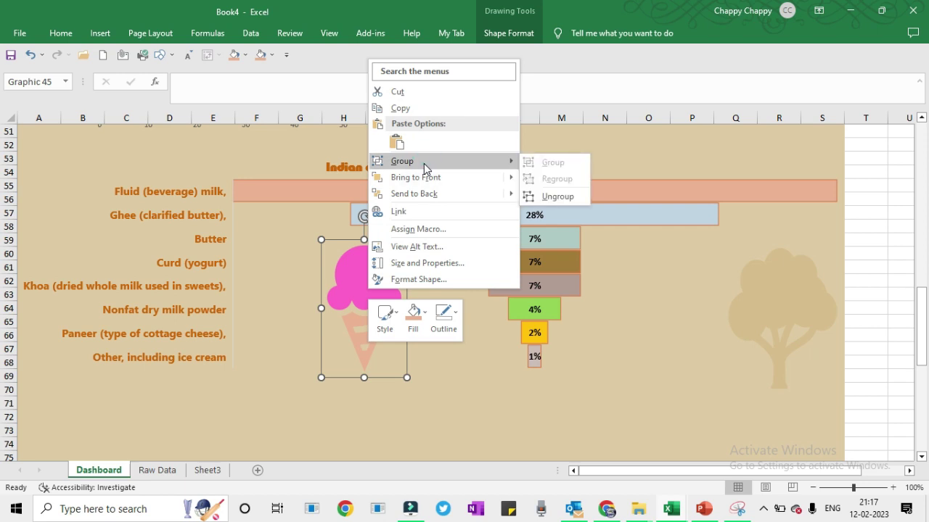
left_click(424, 279)
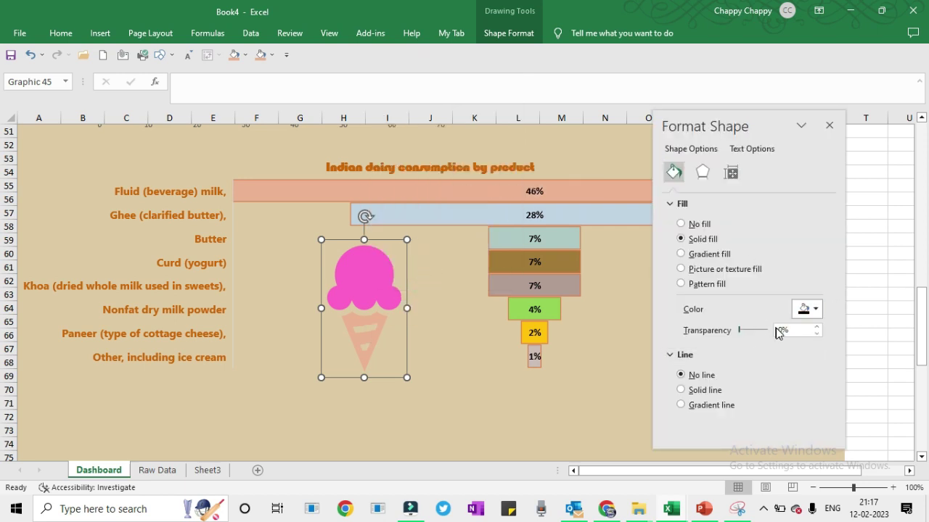
left_click(779, 331)
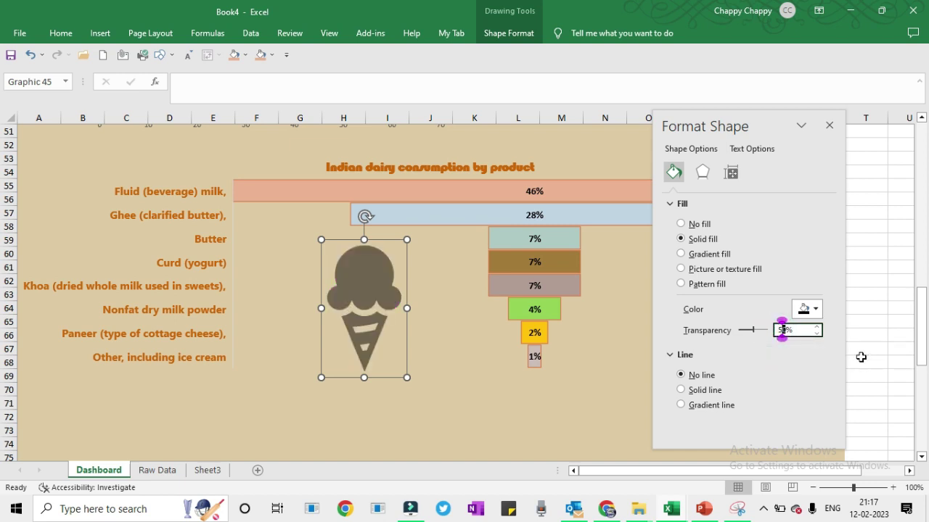
left_click(555, 413)
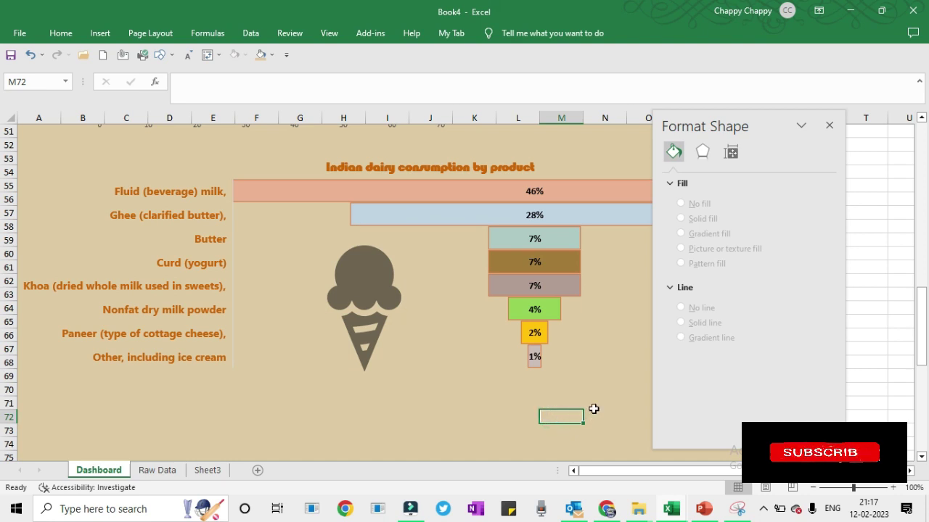
- Undo the ice cream icon's transparency change, deselect it and close the shape formatting options
left_click(369, 301)
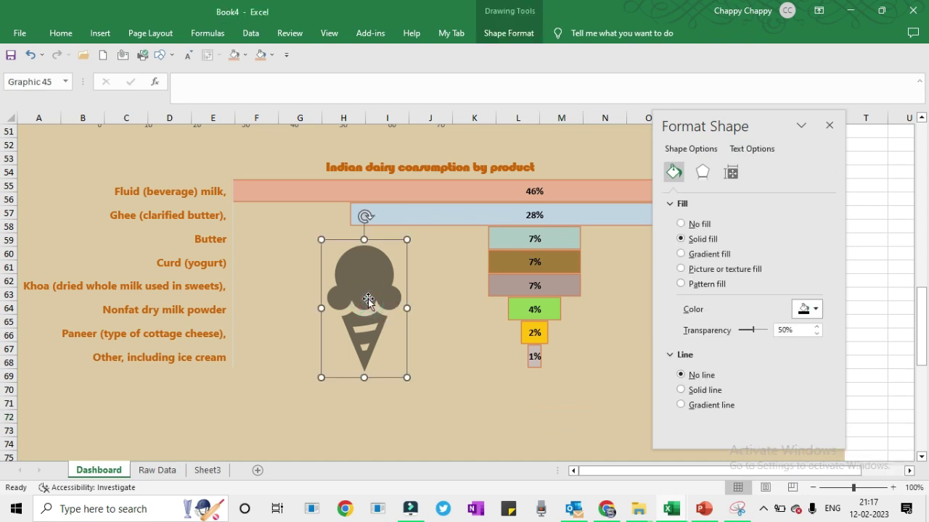
key("ctrl+z")
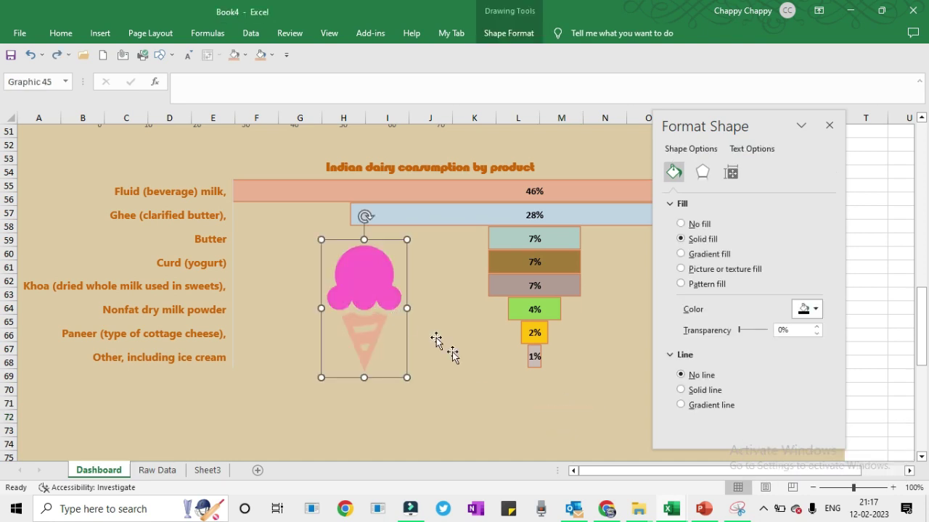
left_click(468, 372)
left_click(422, 399)
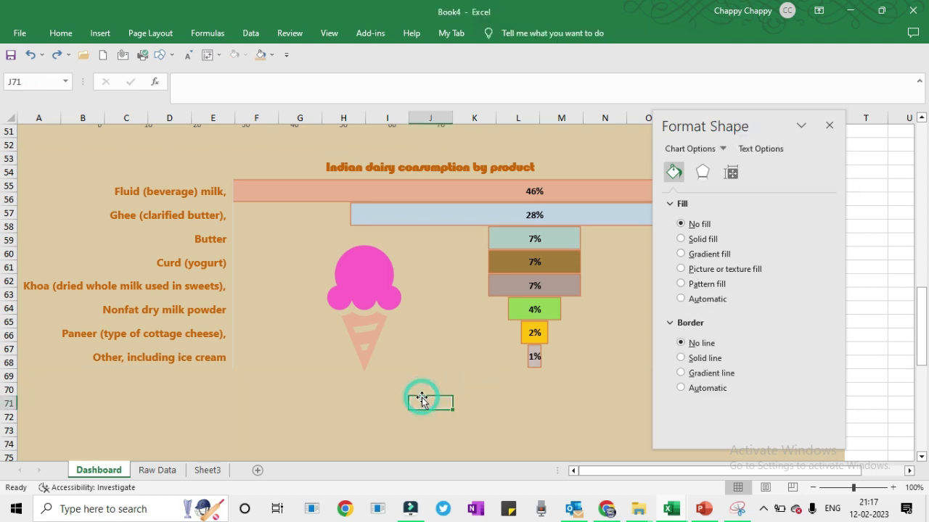
left_click(829, 126)
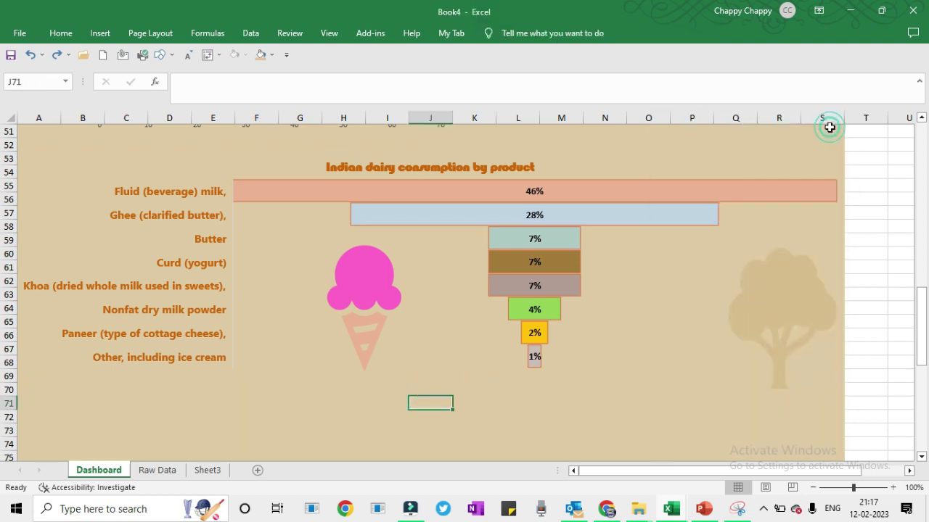
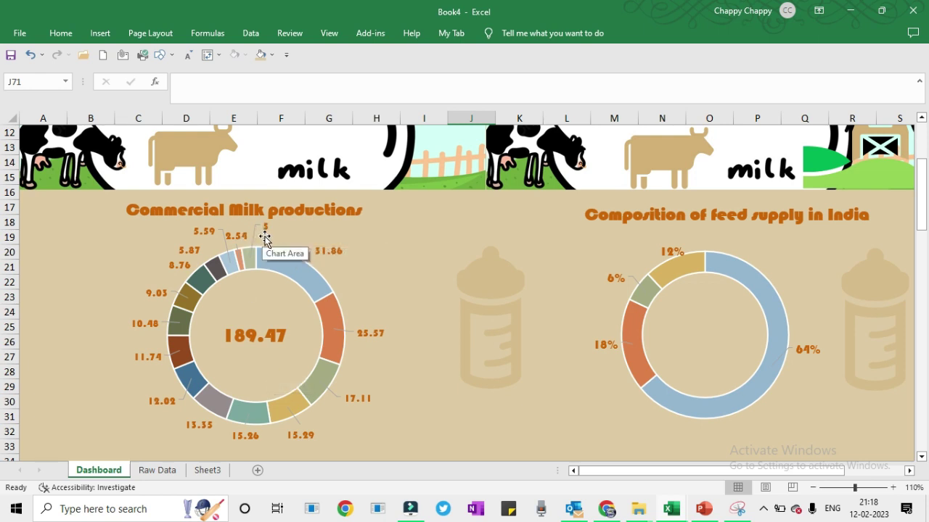
left_click(254, 259)
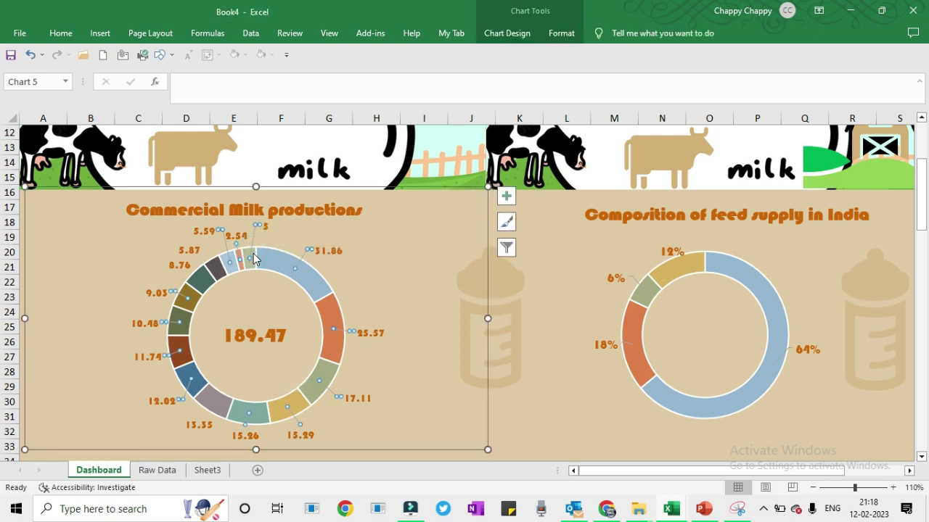
right_click(254, 259)
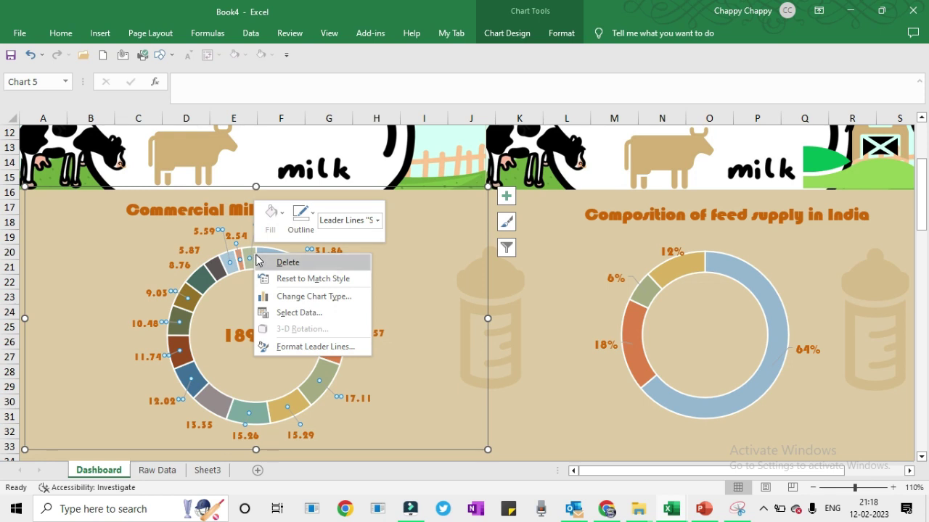
left_click(377, 222)
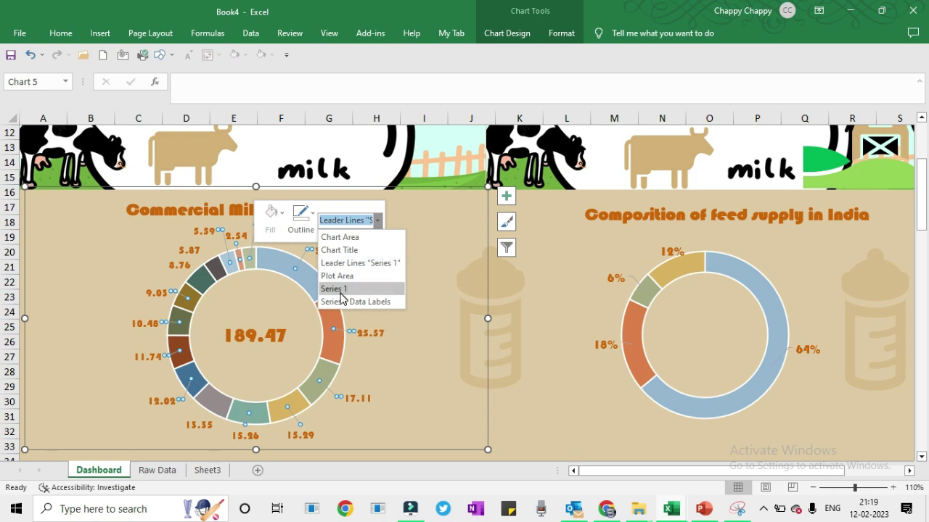
left_click(270, 255)
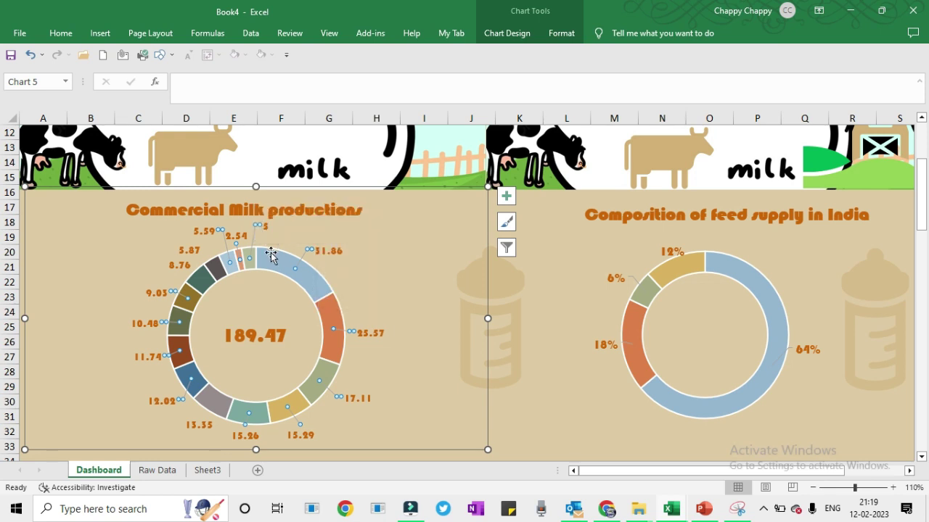
right_click(270, 255)
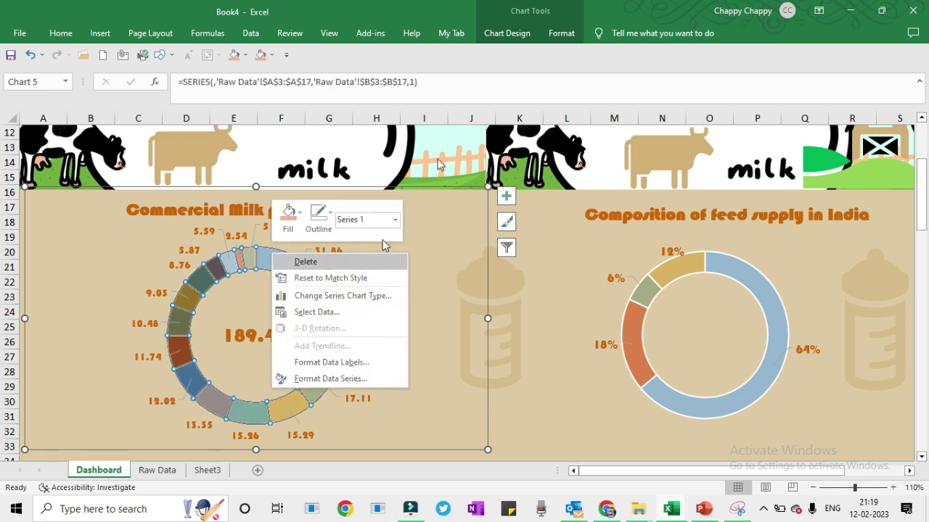
left_click(561, 33)
left_click(559, 33)
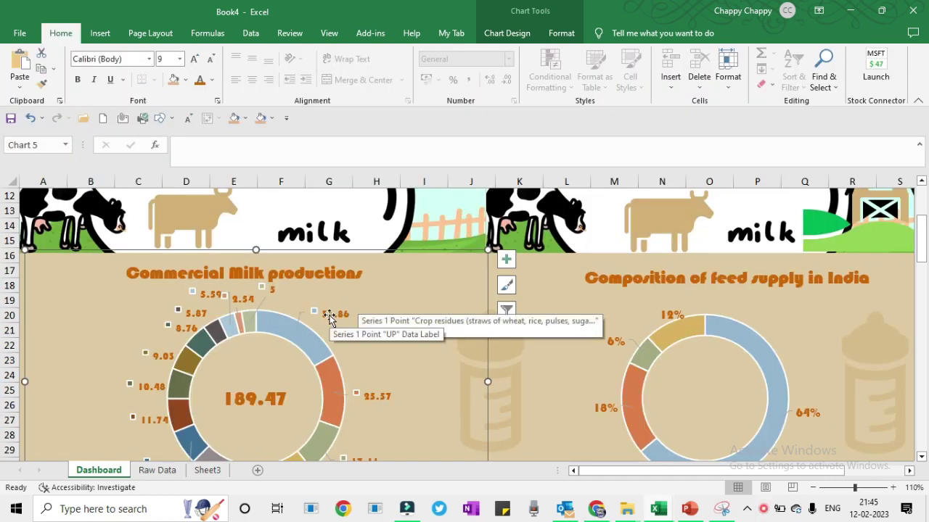
- Set the separator of the data labels on the Commercial Milk productions doughnut chart to New Line
left_click(332, 314)
right_click(330, 320)
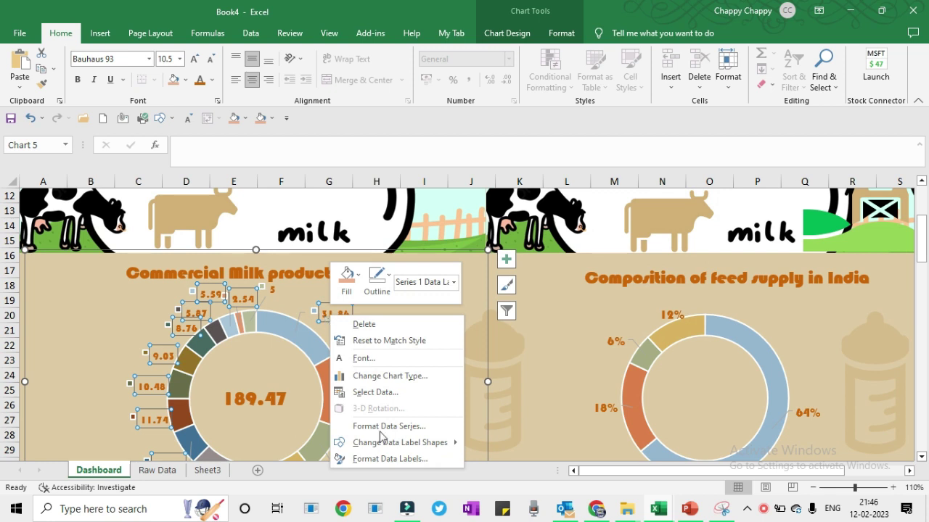
left_click(383, 460)
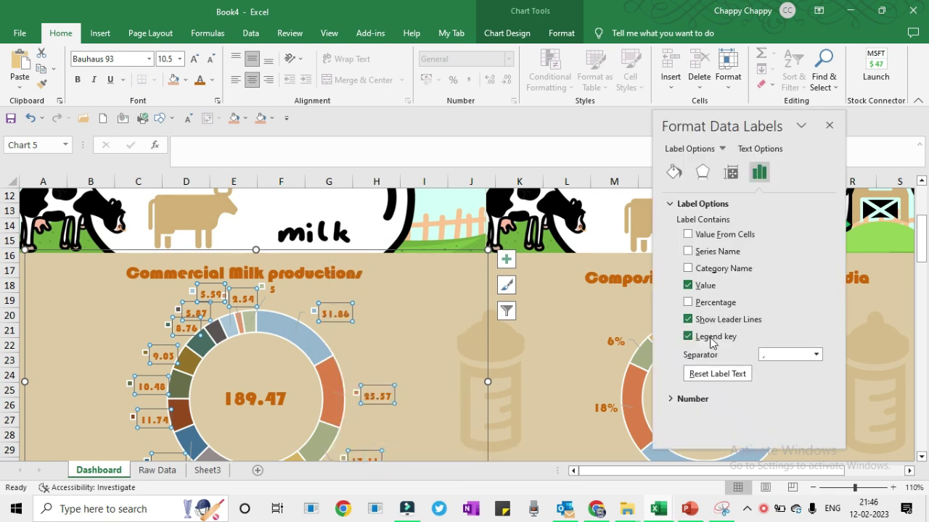
left_click(713, 339)
left_click(817, 355)
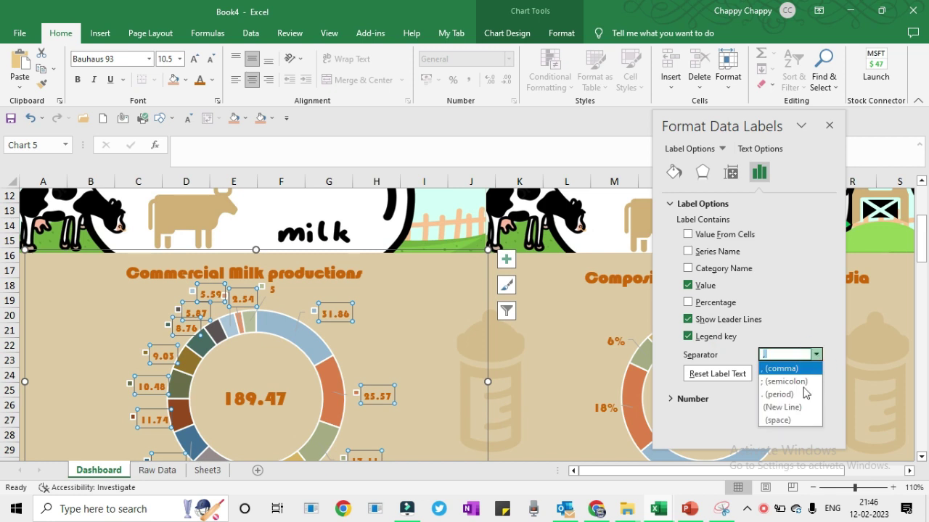
left_click(799, 407)
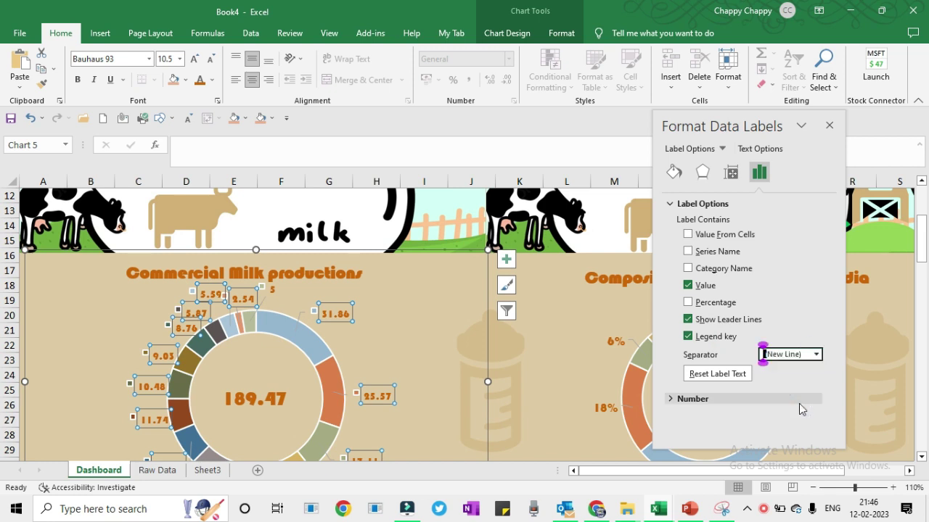
left_click(763, 353)
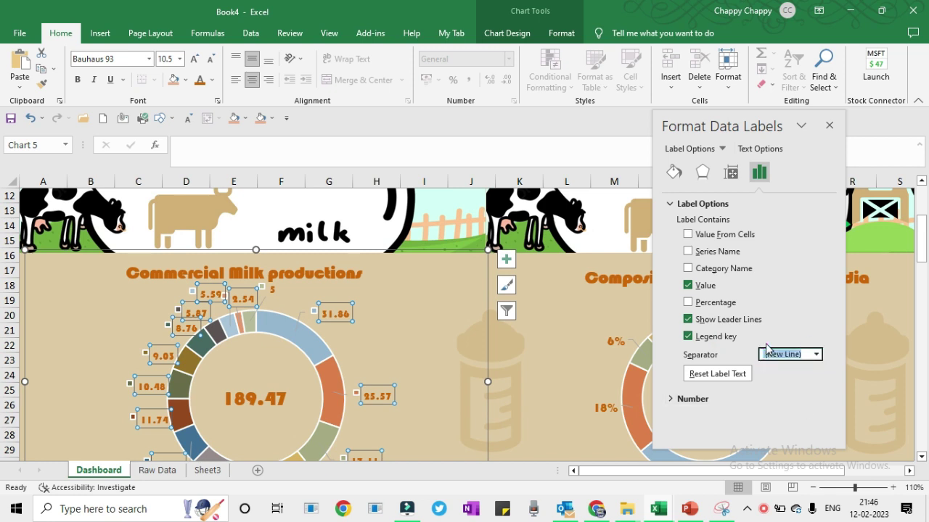
left_click(444, 347)
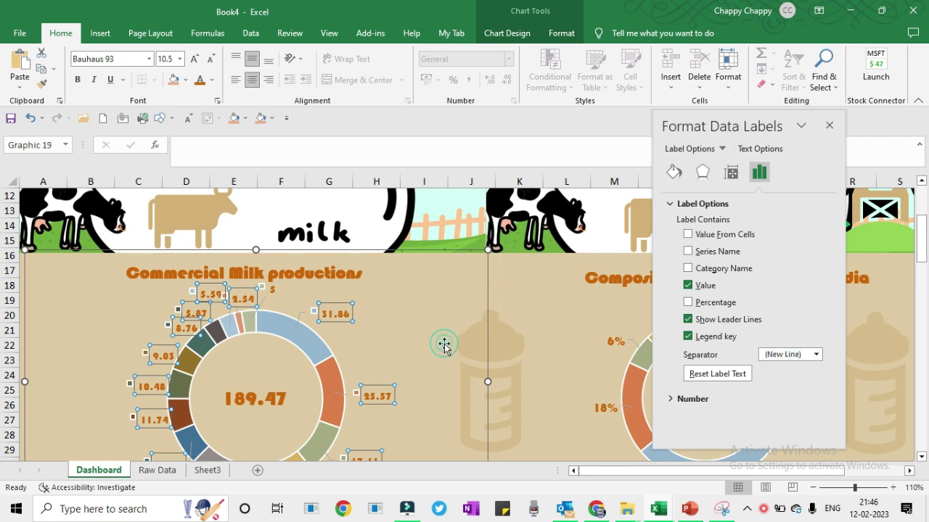
- Try adding the series name to the Commercial Milk productions data labels and remove it again
left_click(337, 310)
left_click(337, 311)
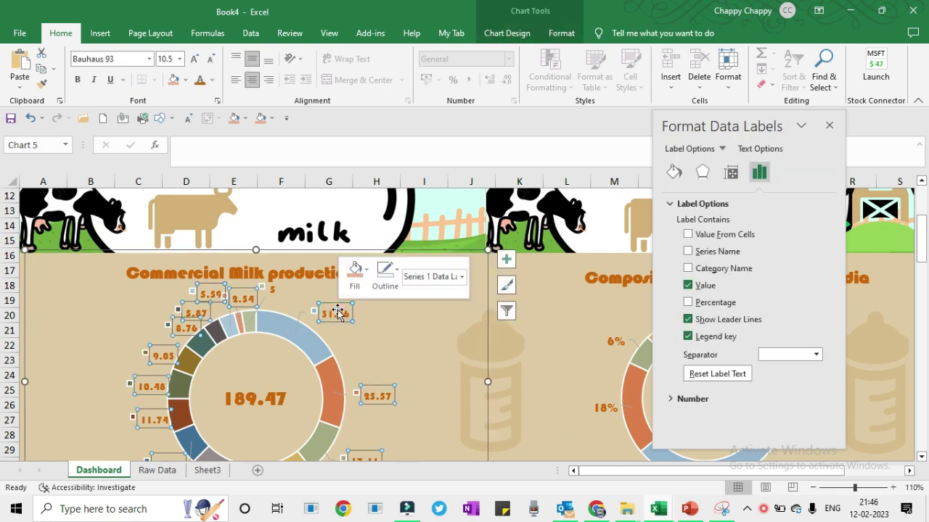
right_click(337, 312)
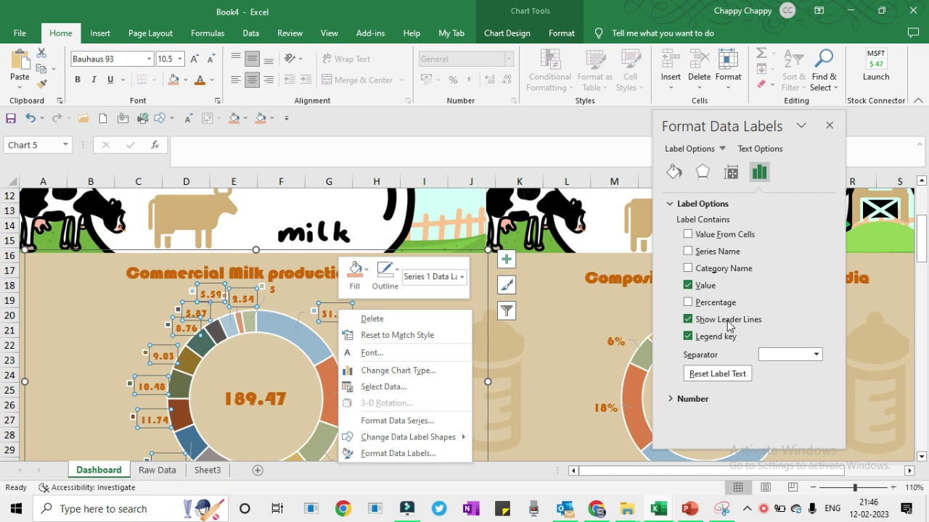
left_click(715, 254)
left_click(716, 254)
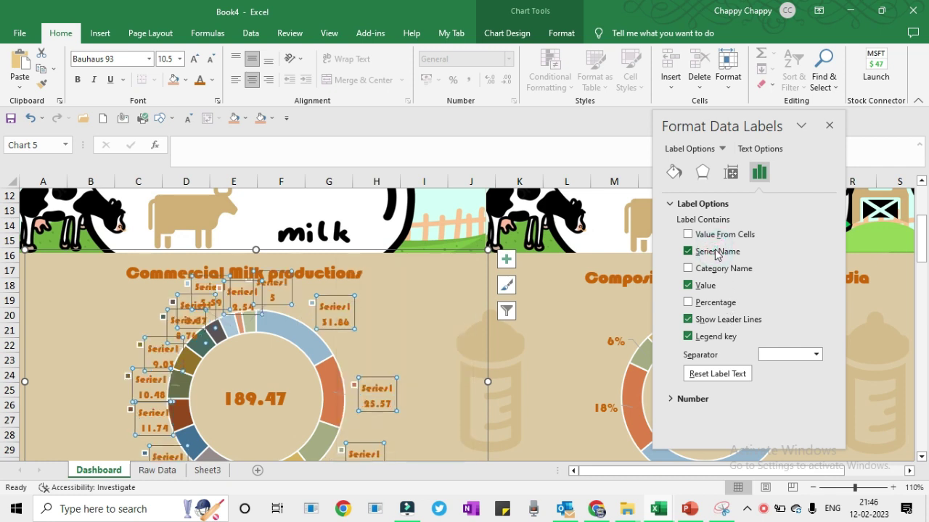
left_click(715, 252)
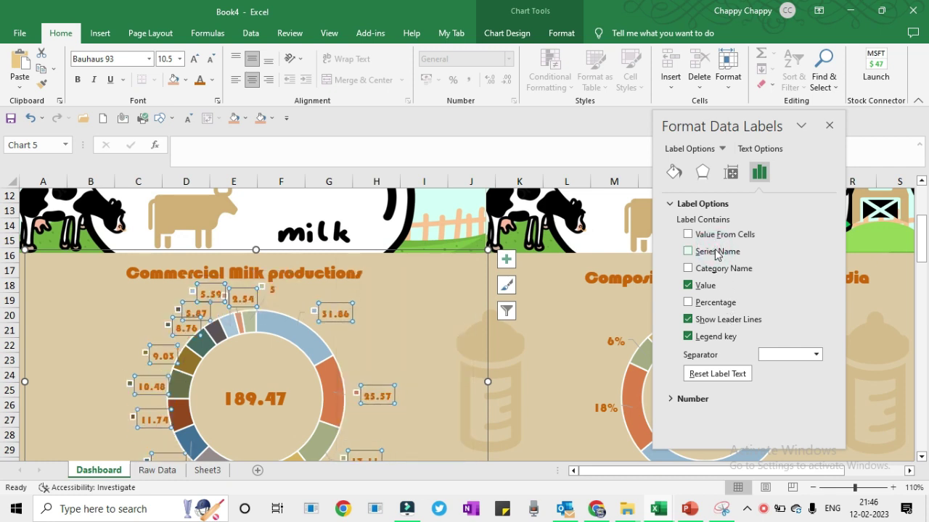
- Cancel adding label values from cells, and try category names in the Commercial Milk productions data labels before removing them
left_click(715, 236)
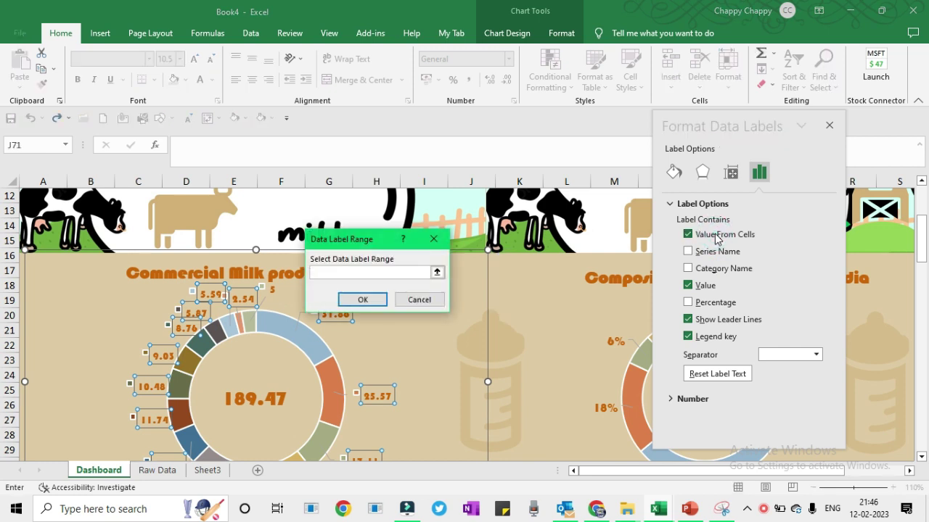
left_click(433, 238)
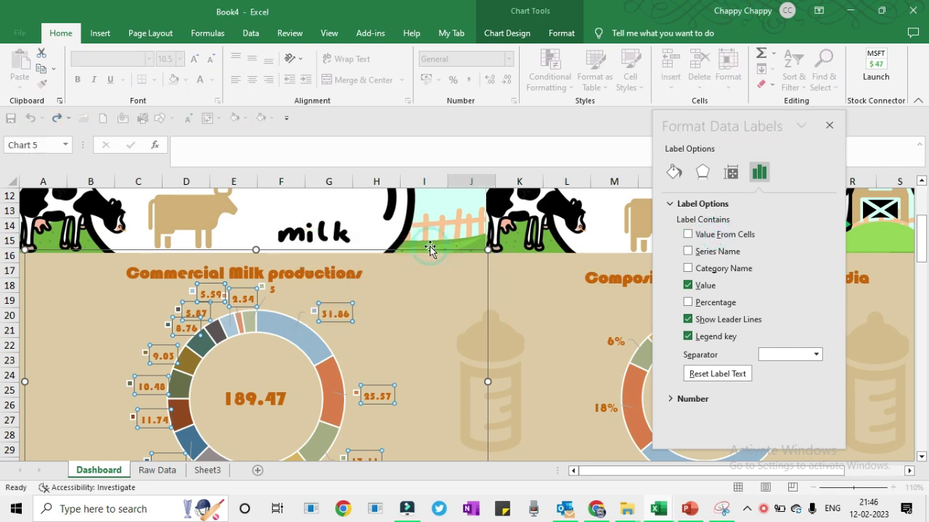
left_click(716, 270)
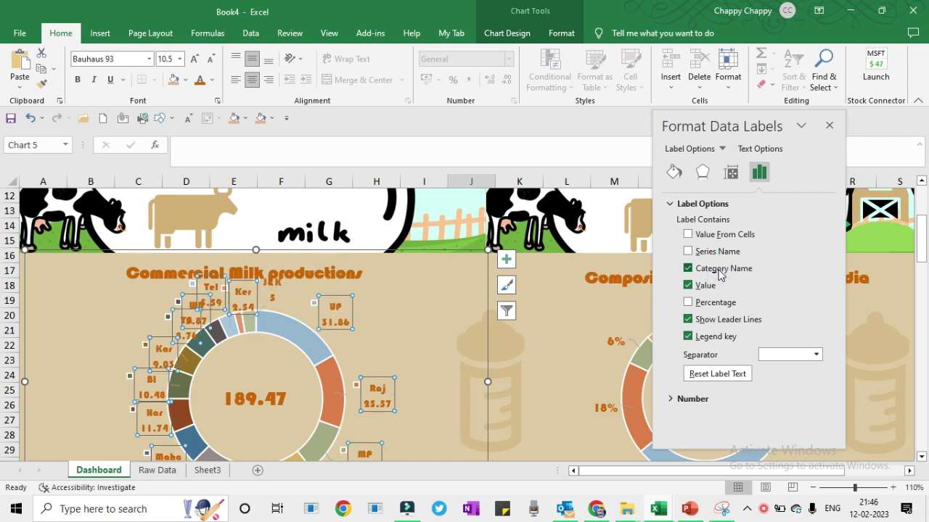
left_click(720, 272)
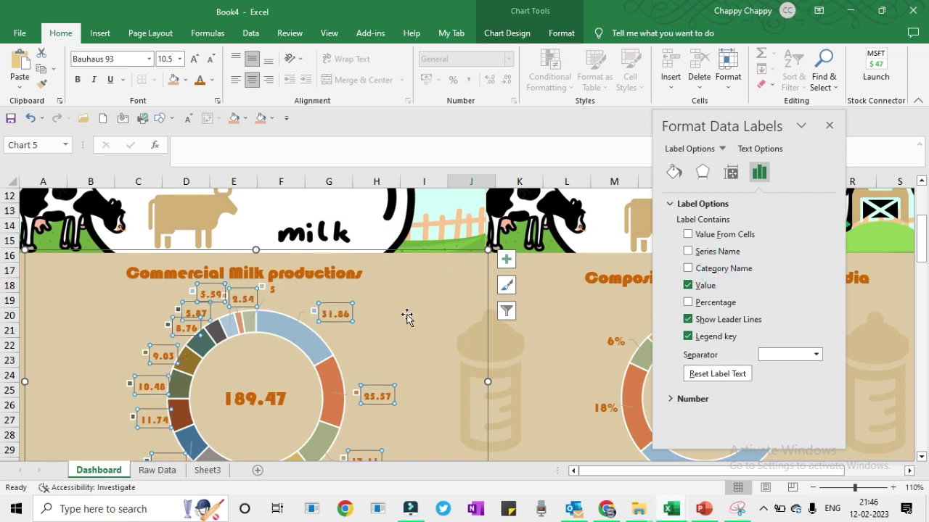
left_click(367, 316)
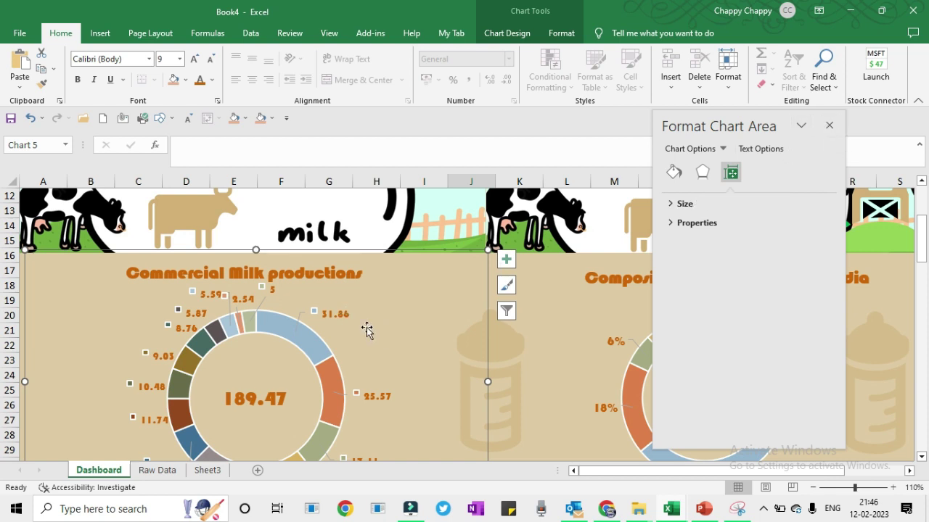
left_click(338, 315)
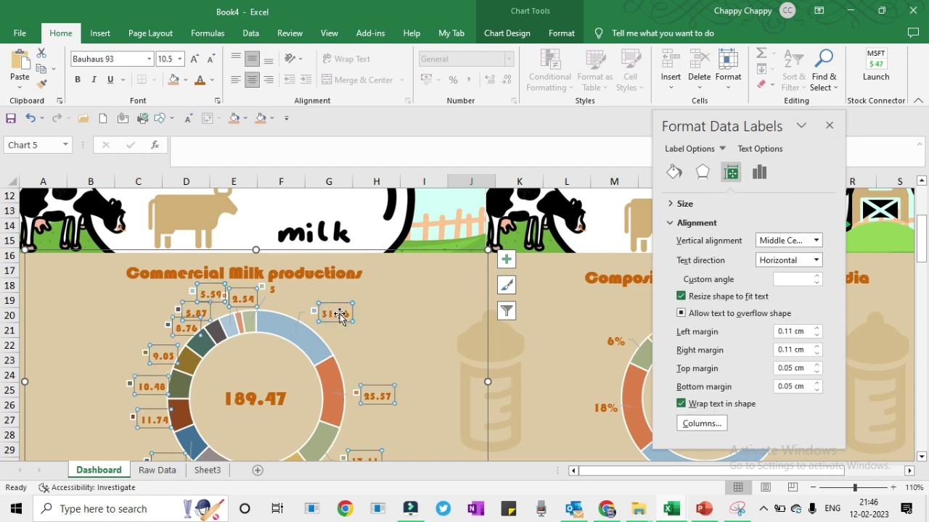
right_click(340, 318)
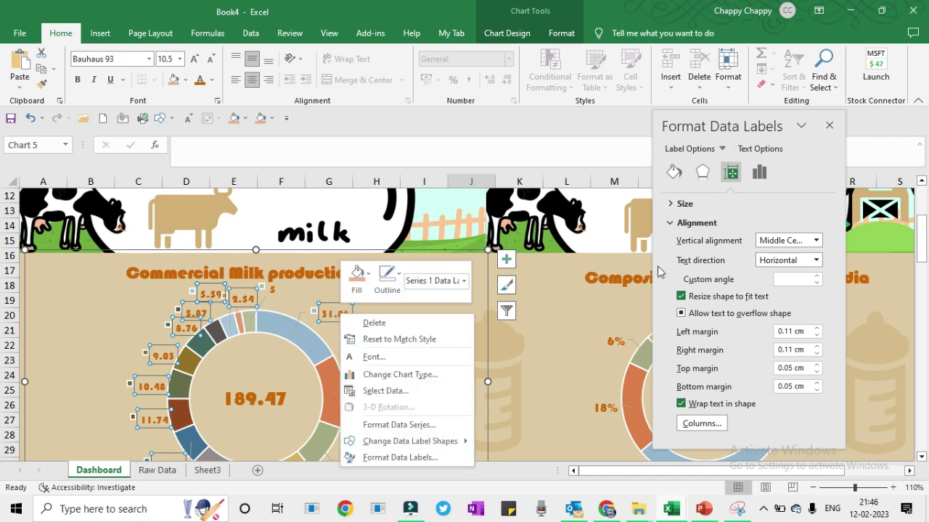
left_click(810, 175)
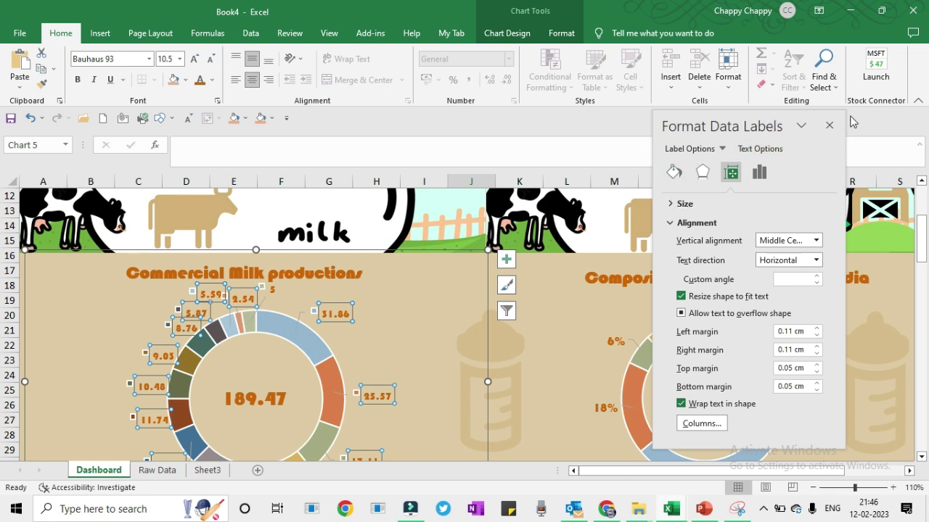
left_click(829, 125)
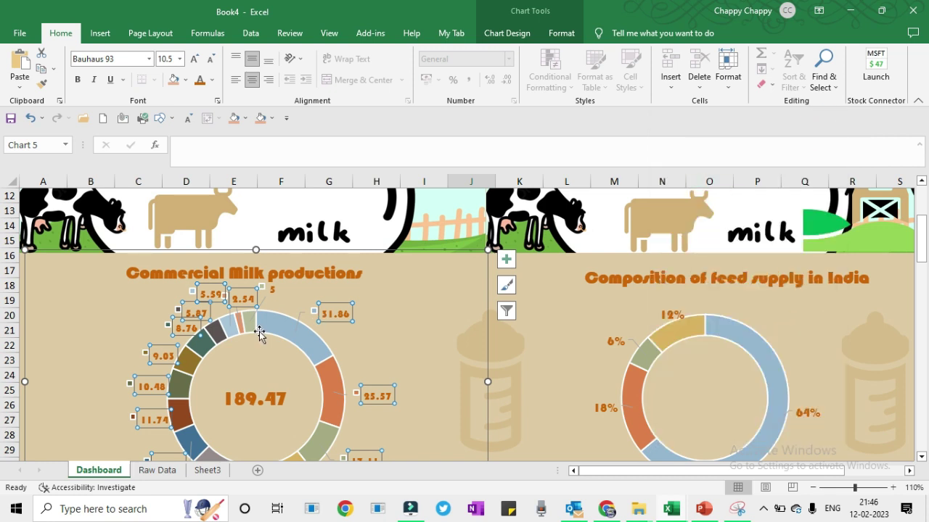
- Show category names alongside the values in the Commercial Milk productions data labels and close the label formatting options
right_click(329, 313)
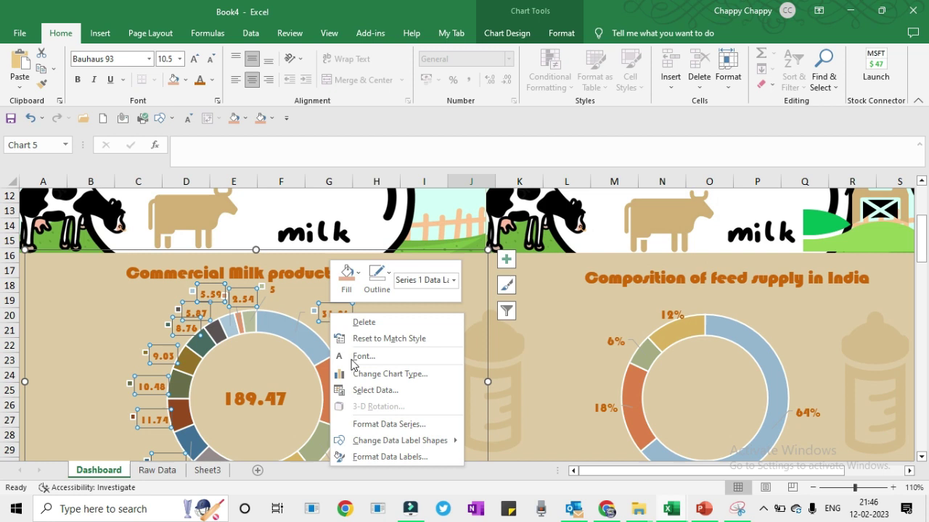
left_click(385, 457)
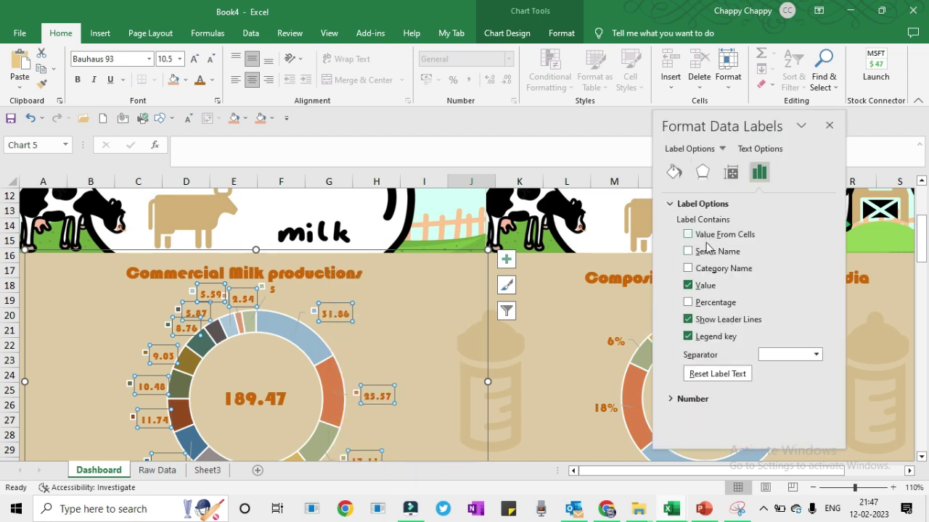
left_click(707, 242)
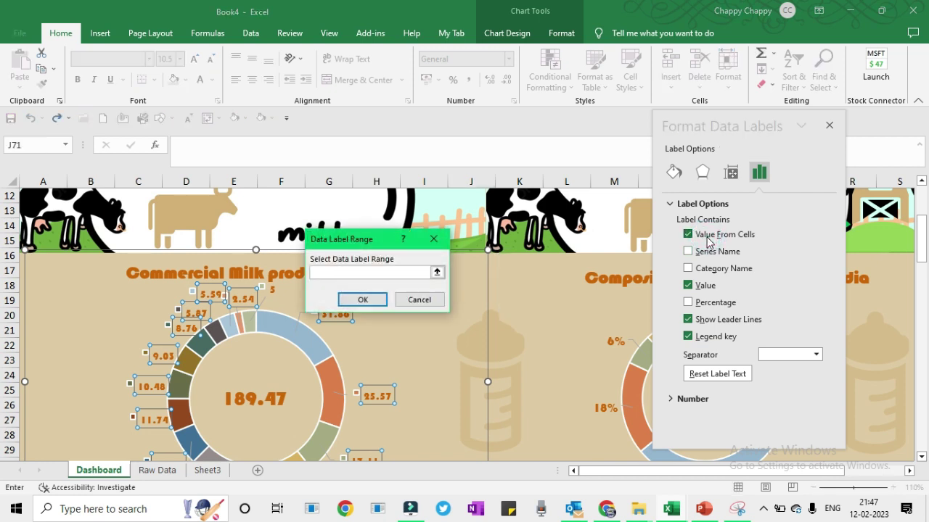
left_click(433, 239)
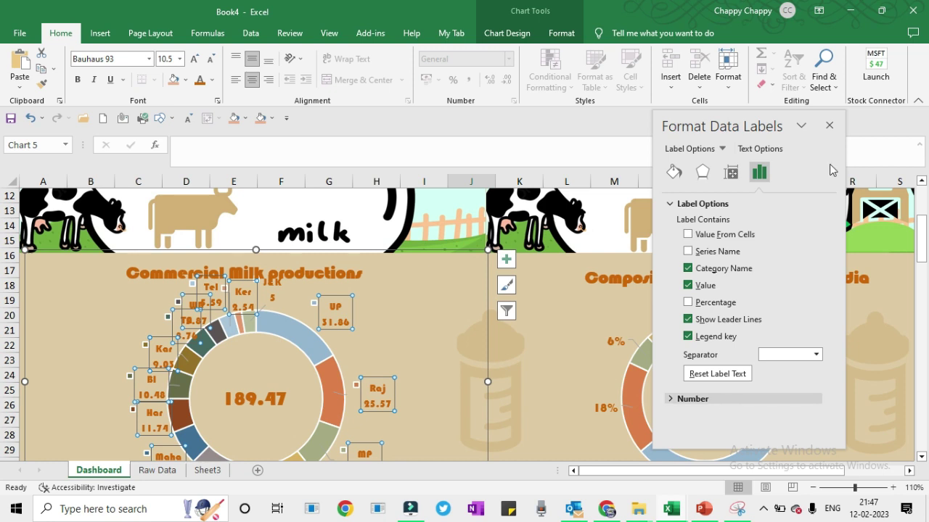
left_click(829, 128)
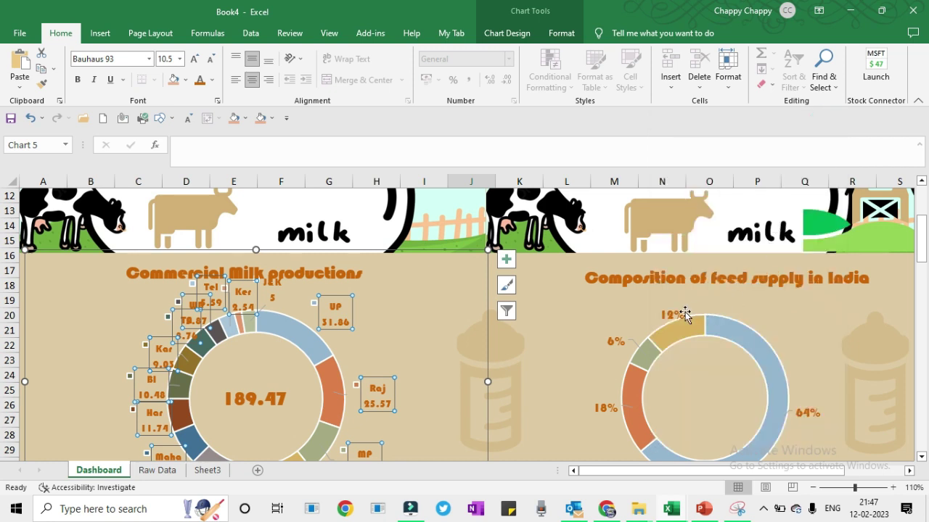
- Add the category name and legend key to the data labels of the Composition of feed supply in India doughnut chart
left_click(614, 340)
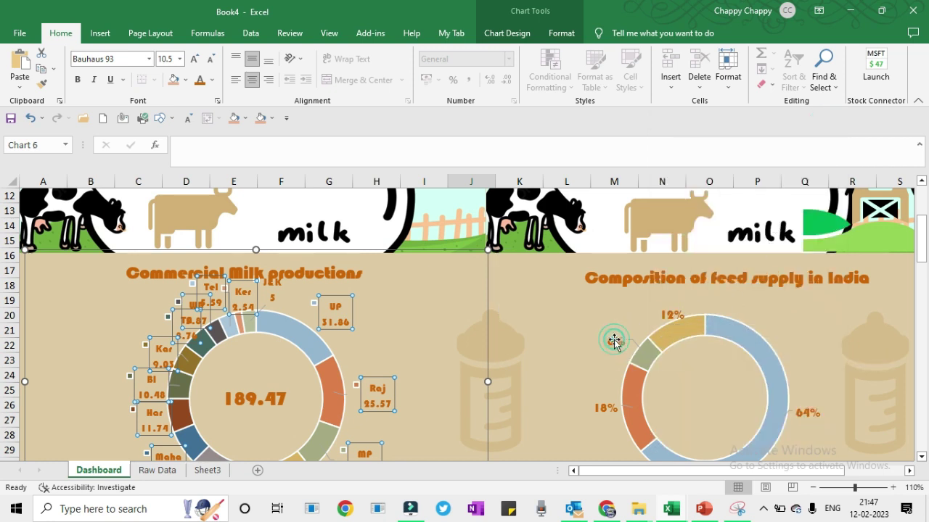
right_click(614, 340)
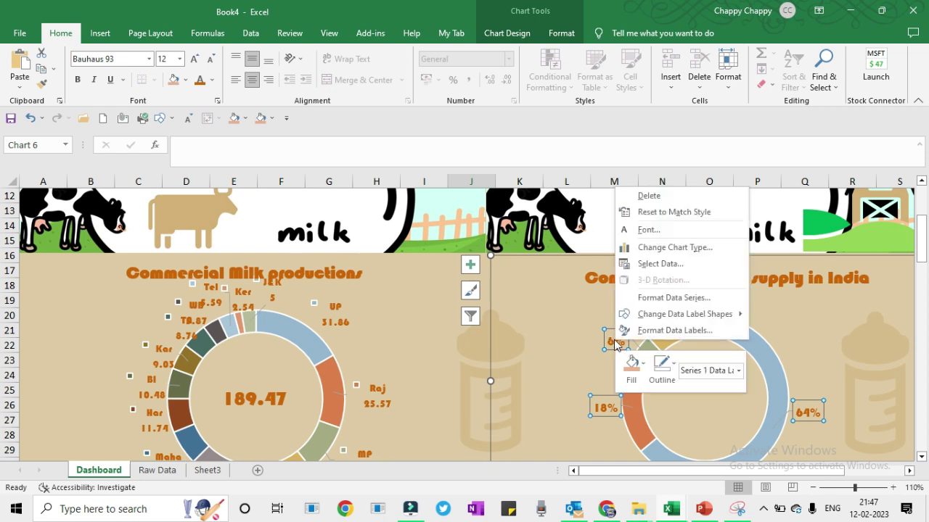
left_click(659, 331)
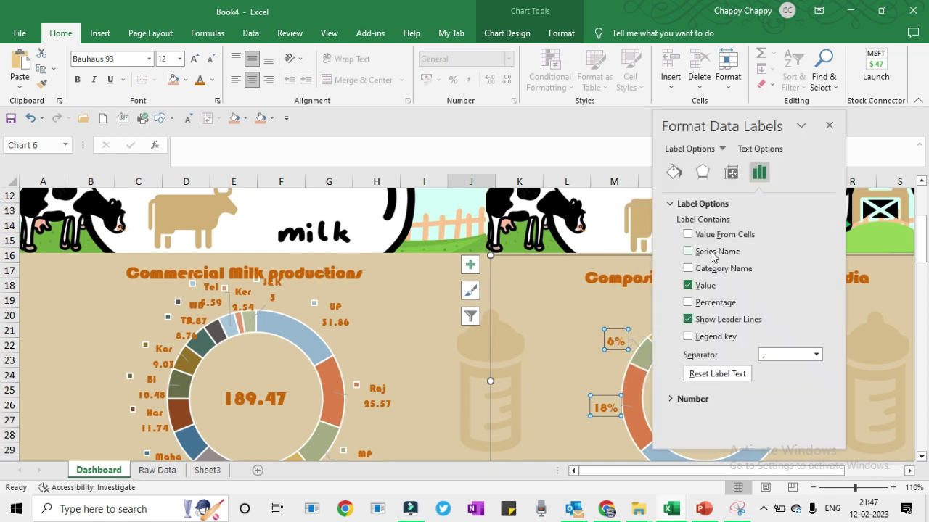
left_click(714, 270)
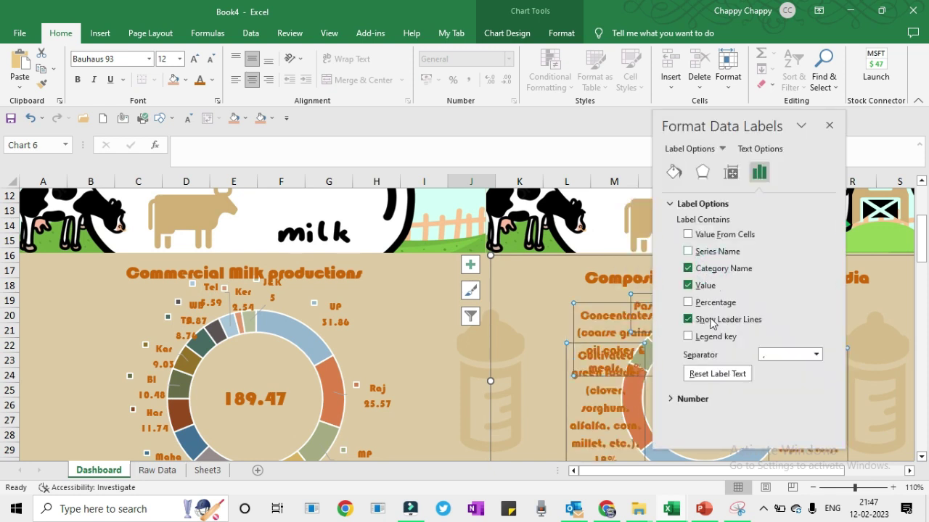
left_click(699, 336)
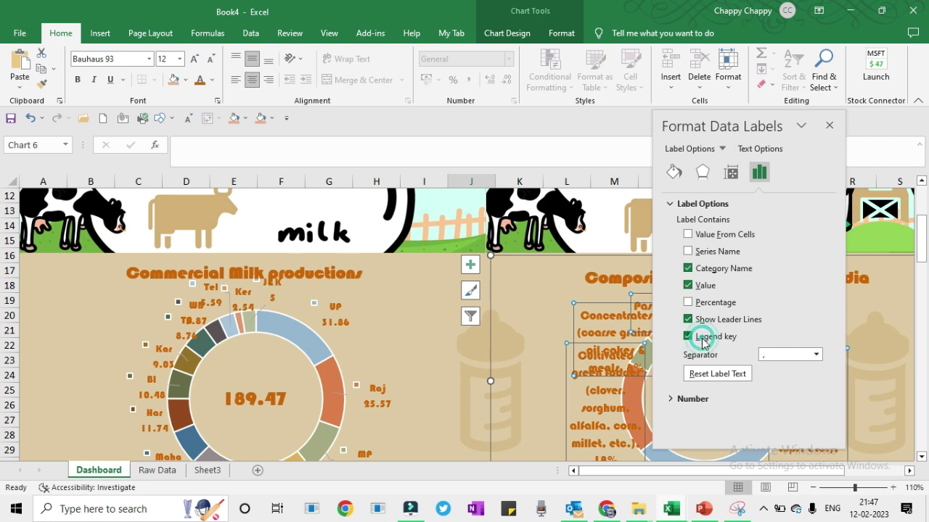
- Set the separator of the feed supply chart's data labels to New Line and close the label formatting options
left_click(816, 354)
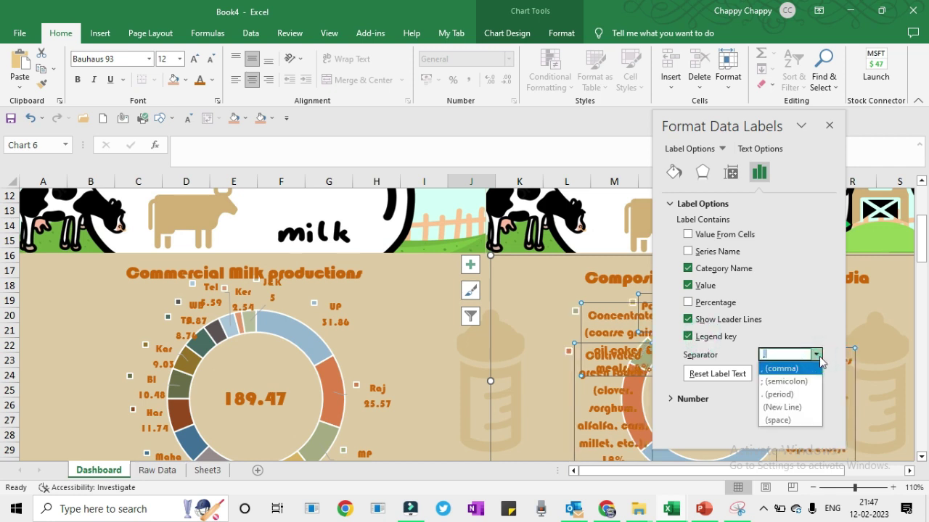
left_click(790, 411)
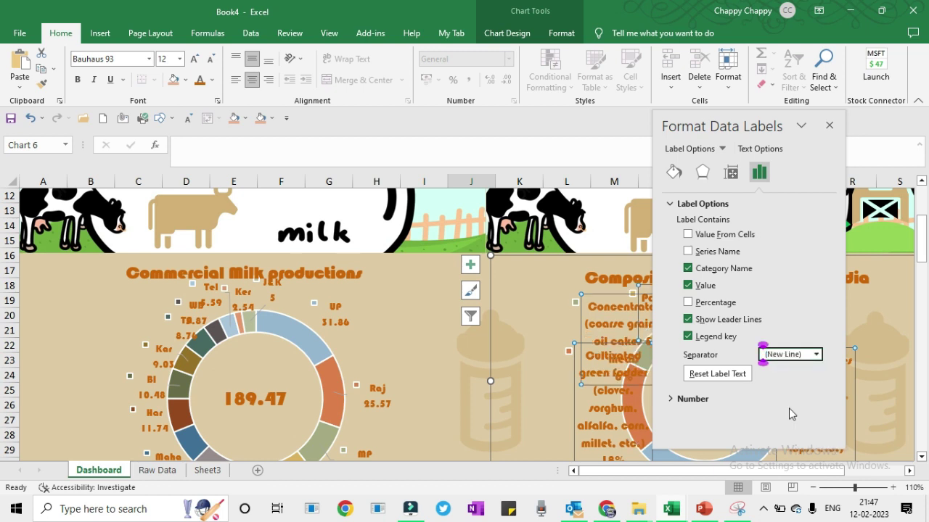
left_click(829, 125)
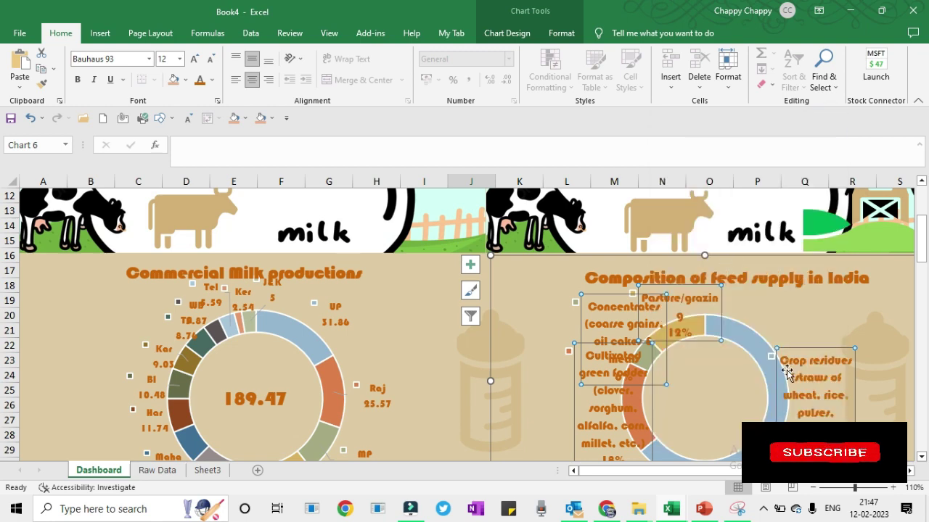
- Move the Crop residues label on the feed supply chart outward to the right, clear of the doughnut ring
left_click(921, 457)
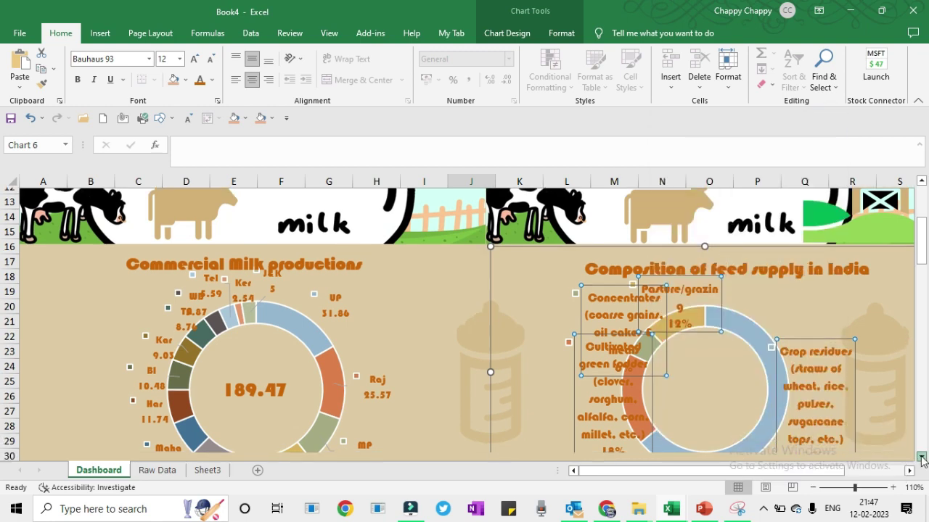
left_click(921, 457)
left_click(921, 457)
left_click(921, 457)
left_click(921, 457)
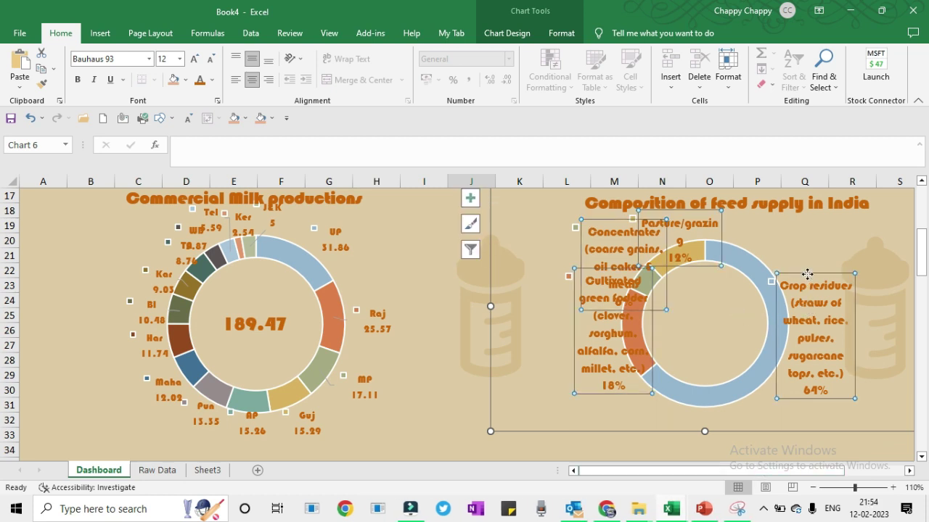
left_click_drag(807, 274, 843, 274)
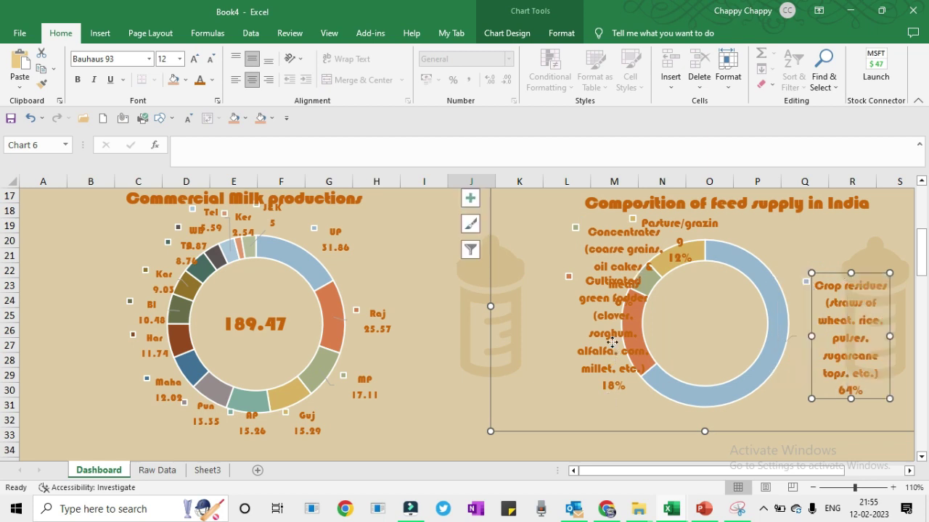
- Move the Cultivated green fodder and Concentrates labels to the left of the feed supply ring, with Concentrates above
left_click(599, 276)
left_click_drag(585, 272, 549, 295)
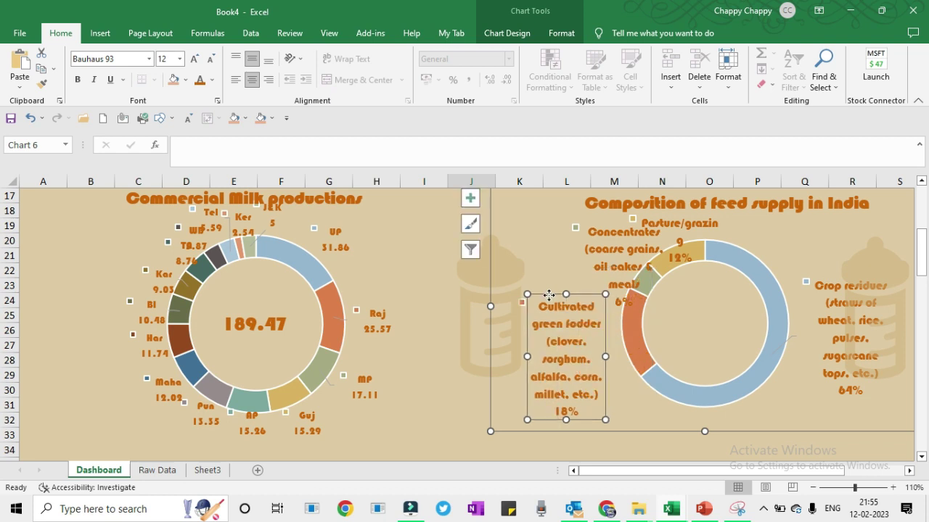
left_click(611, 261)
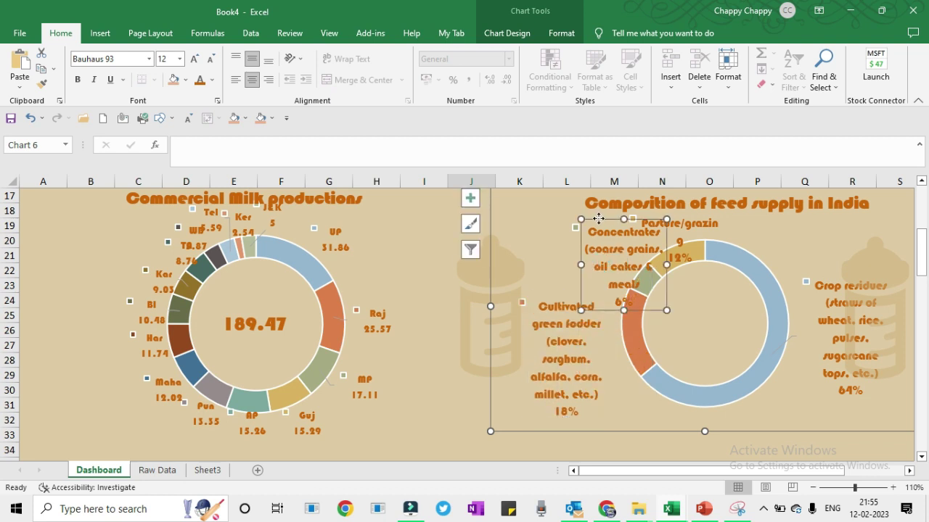
left_click_drag(598, 218, 534, 208)
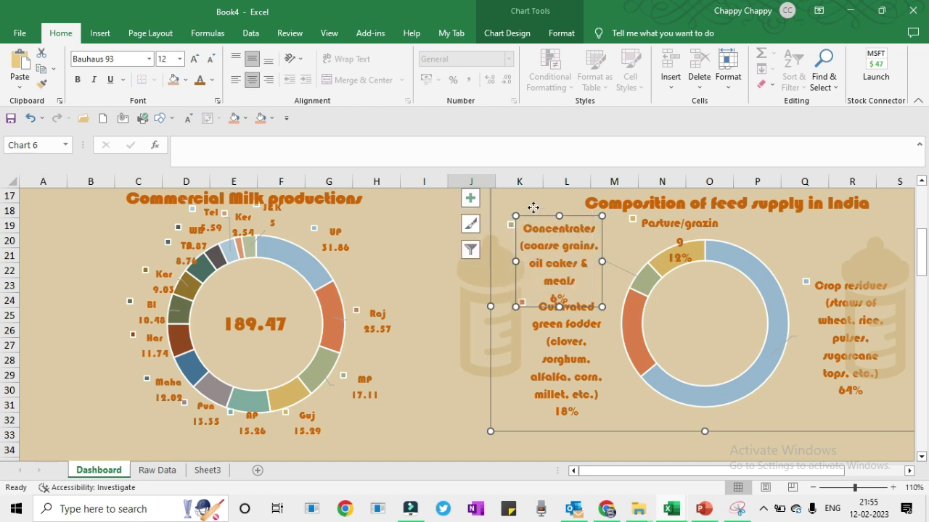
- Nudge the baby bottle graphic behind the Crop residues label slightly upward
left_click(682, 250)
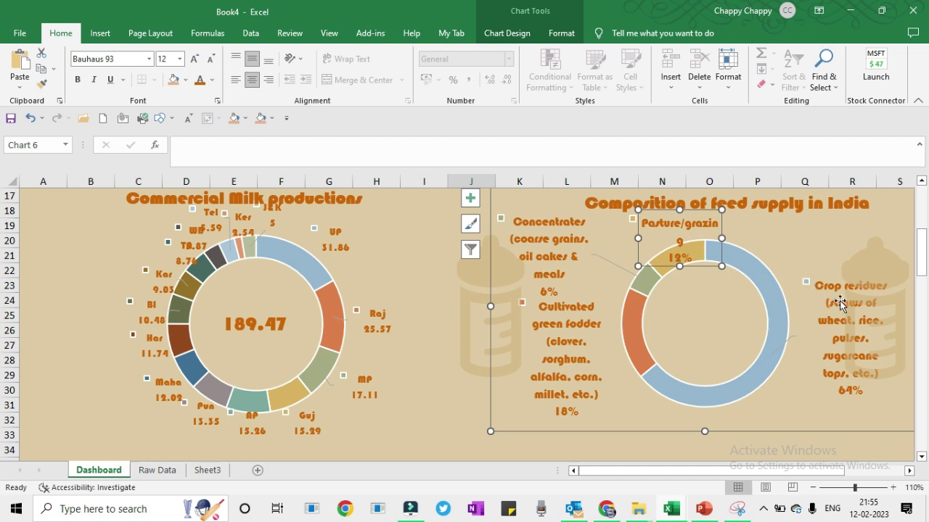
mouse_move(839, 304)
left_mouse_down()
mouse_move(833, 334)
mouse_move(832, 301)
left_mouse_up()
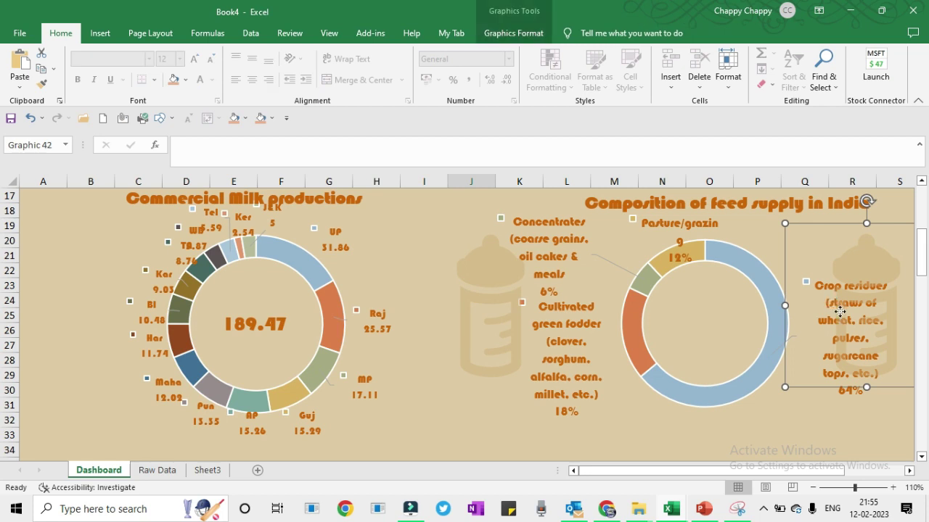
left_click(853, 393)
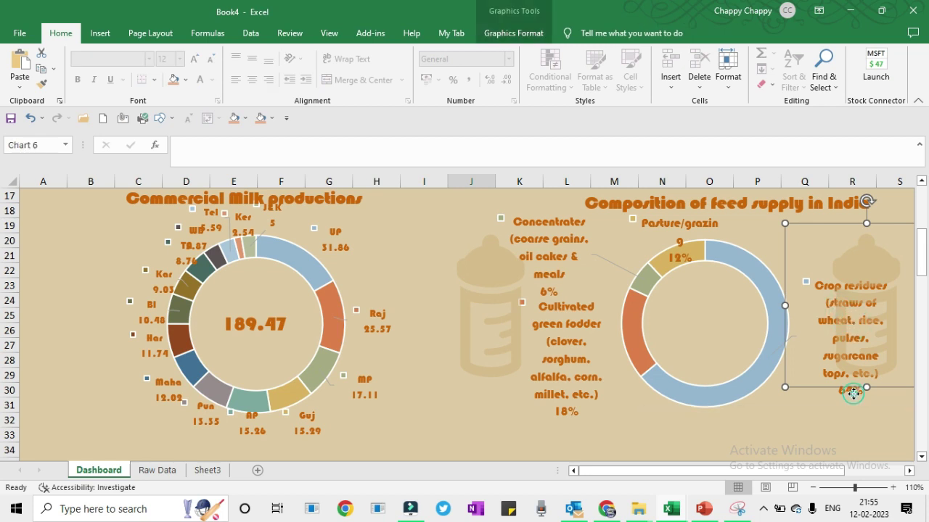
left_click(849, 280)
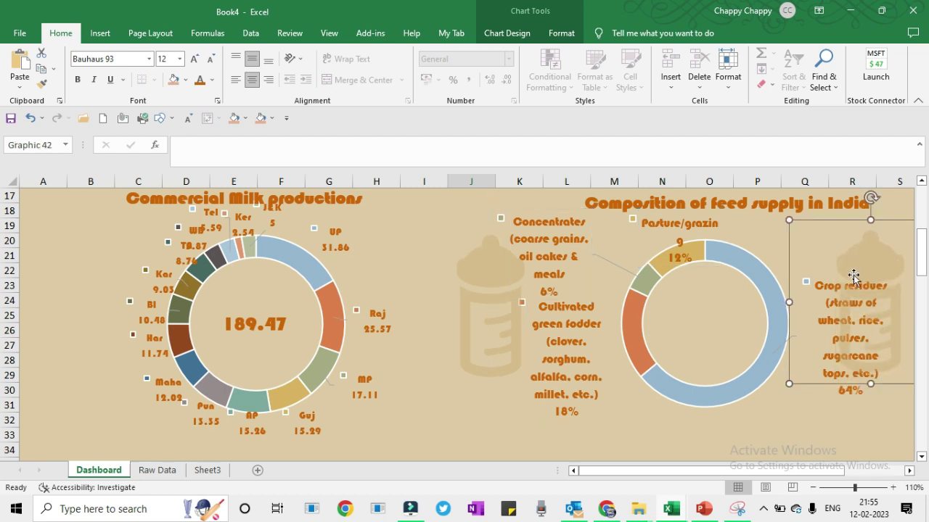
left_click(842, 392)
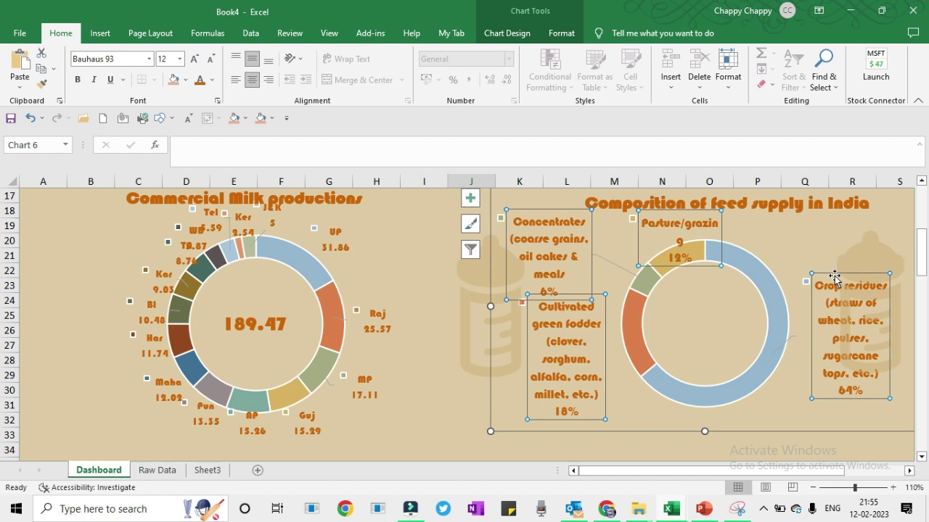
left_click(834, 277)
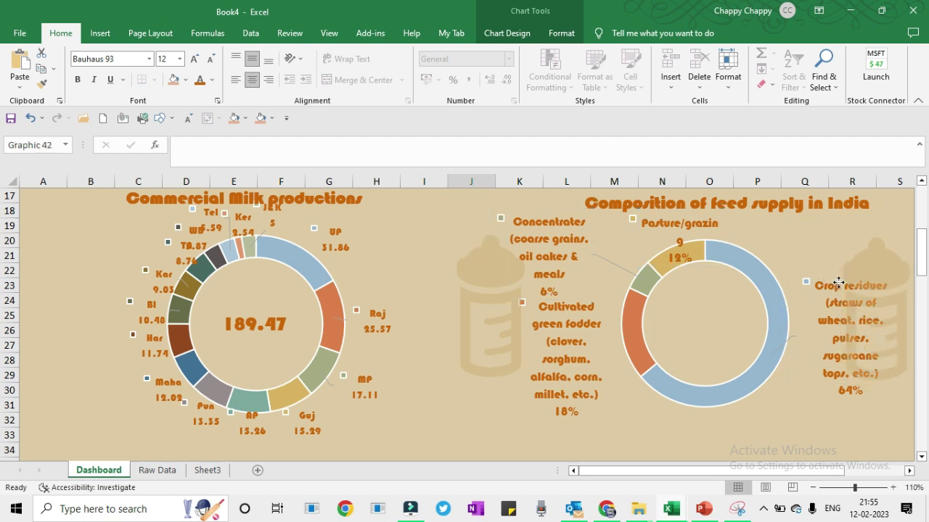
- Lower the Crop residues label beside the feed supply ring and place the Pasture/grazing label at the ring's upper right
left_click(840, 392)
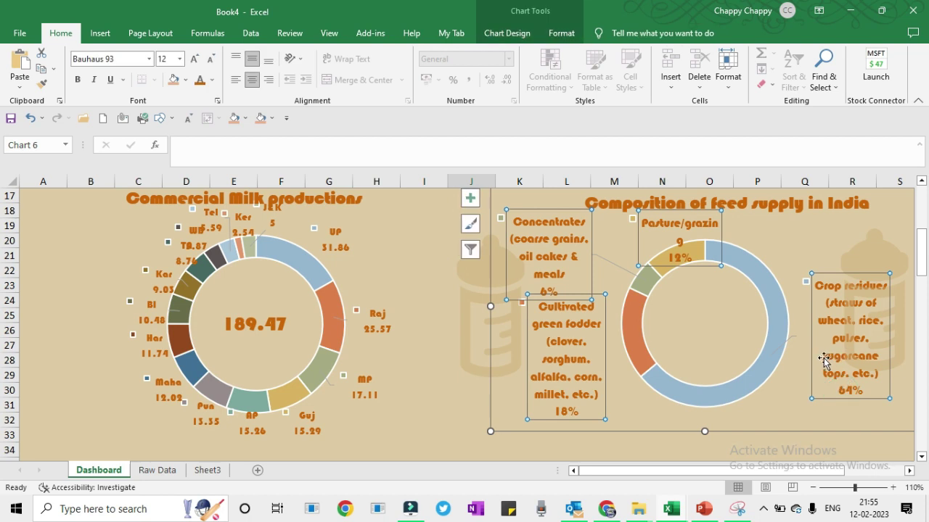
left_click_drag(827, 399, 819, 428)
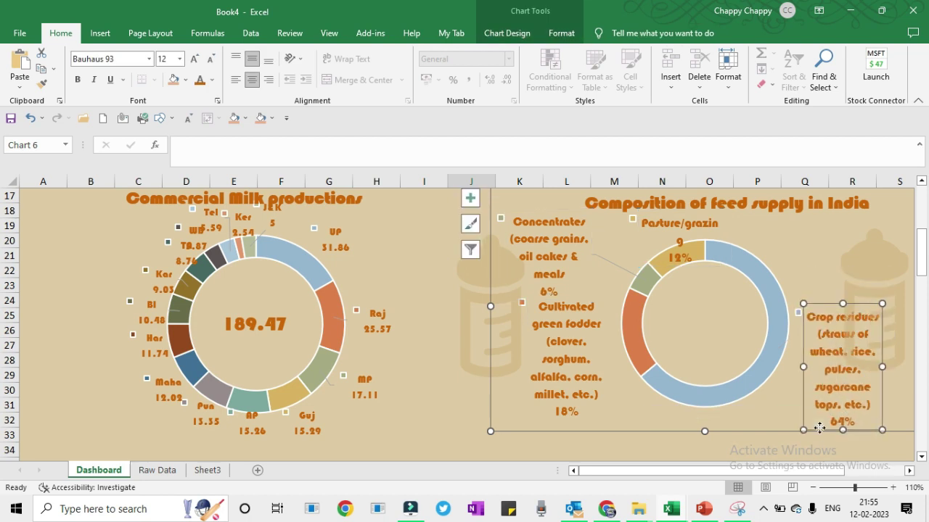
left_click(699, 217)
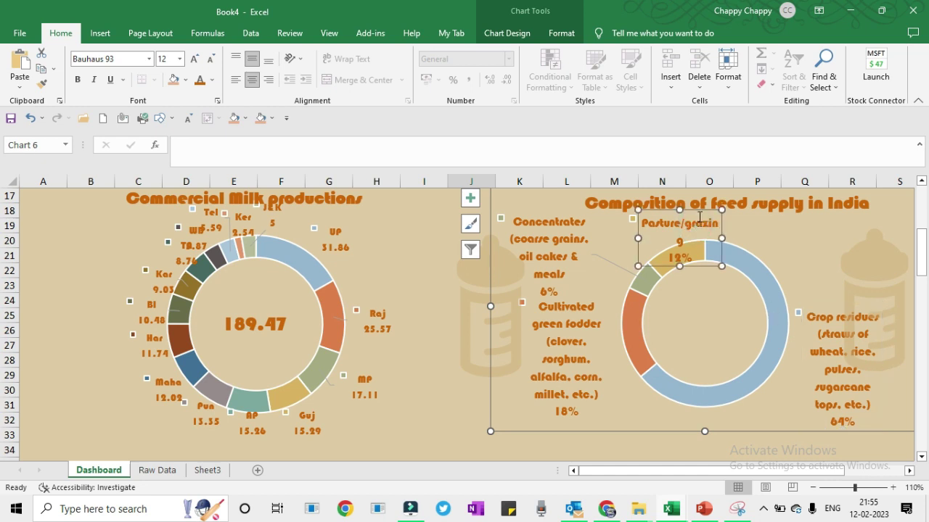
left_click_drag(697, 211, 816, 214)
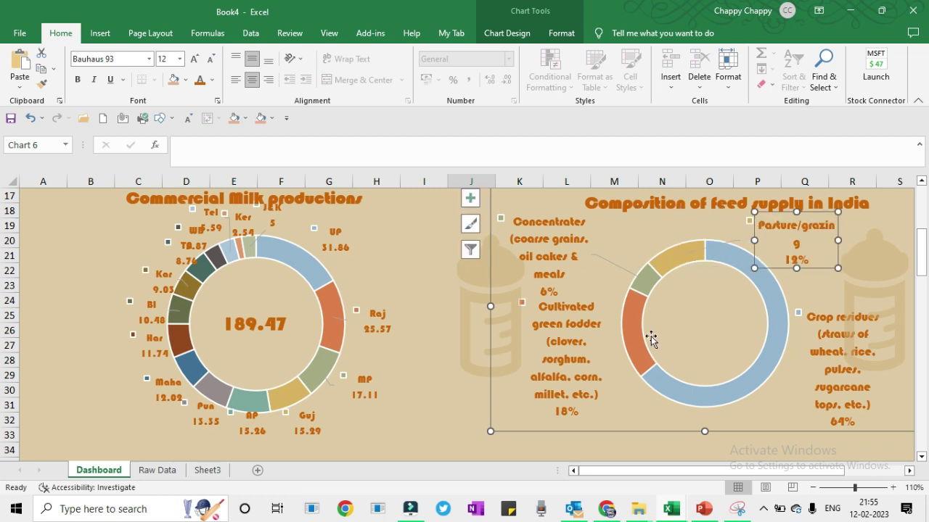
- Shift the Cultivated green fodder label slightly down and right, below the Concentrates label, and deselect the chart
left_click(570, 346)
left_click(586, 348)
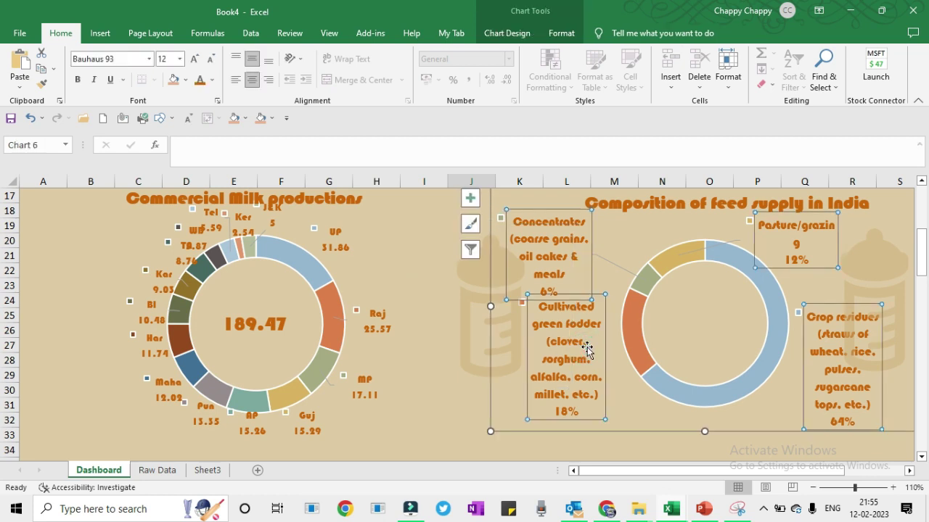
left_click(586, 348)
left_click_drag(587, 347, 600, 358)
left_click_drag(601, 359, 602, 360)
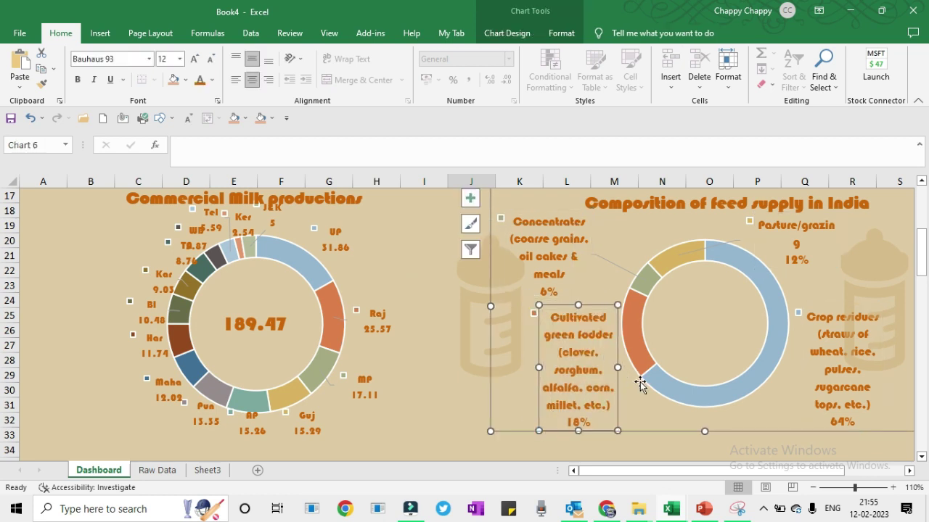
left_click(764, 419)
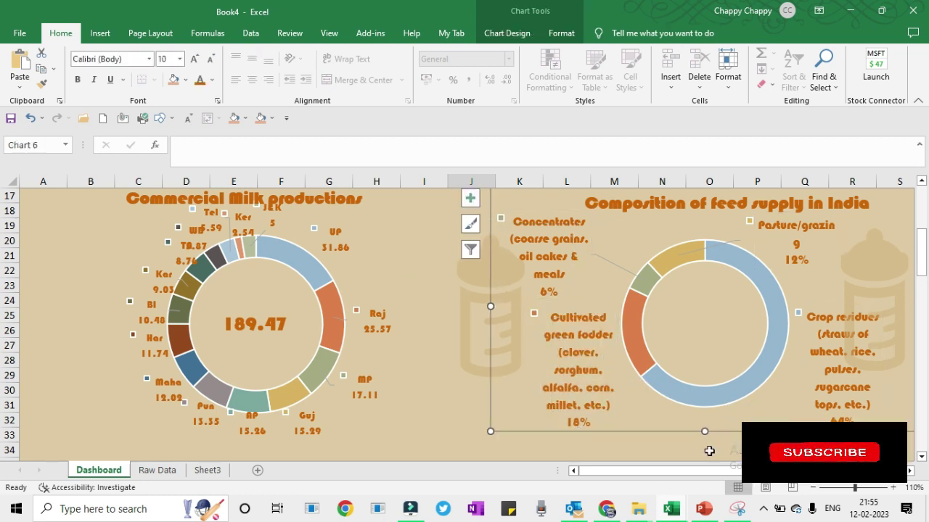
left_click(686, 448)
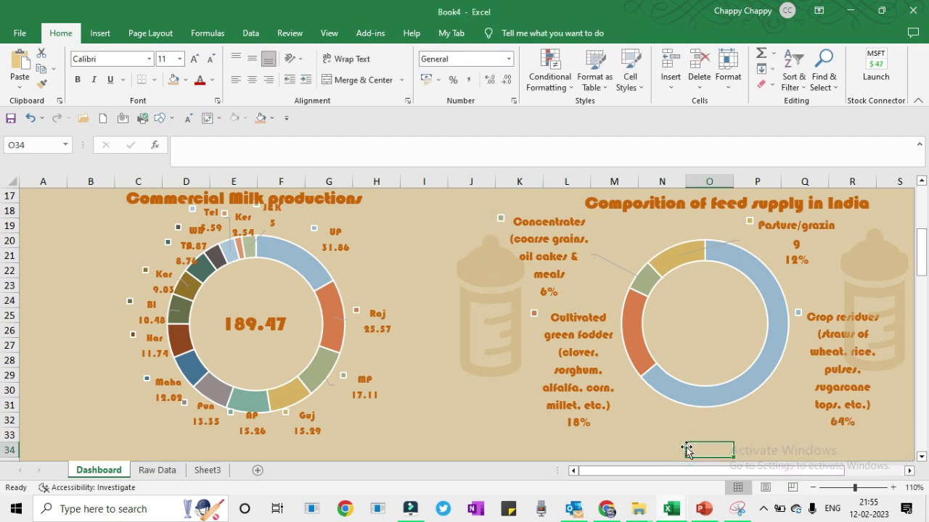